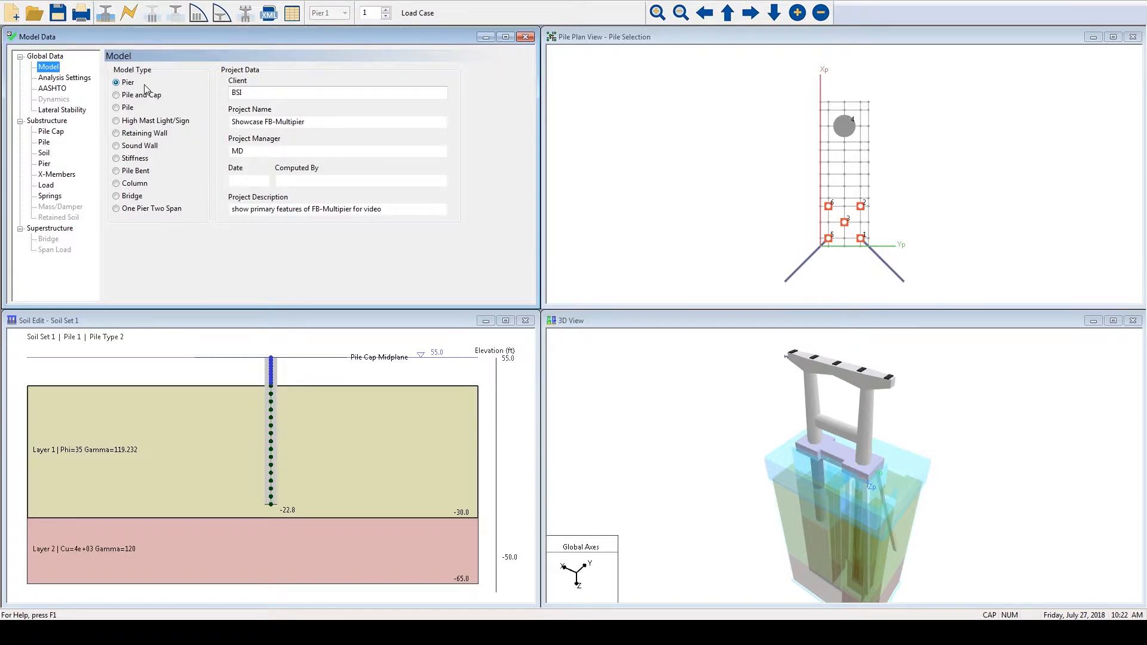
- Open the analysis settings and inspect the iteration count and tolerance under iteration control
left_click(67, 78)
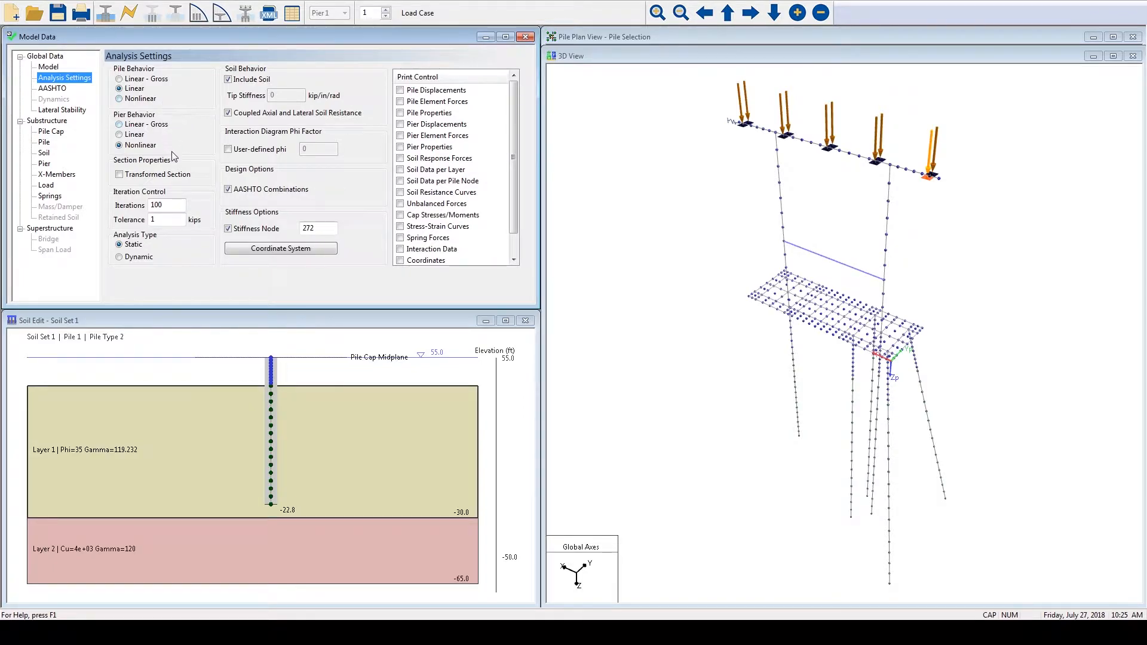
key("Tab")
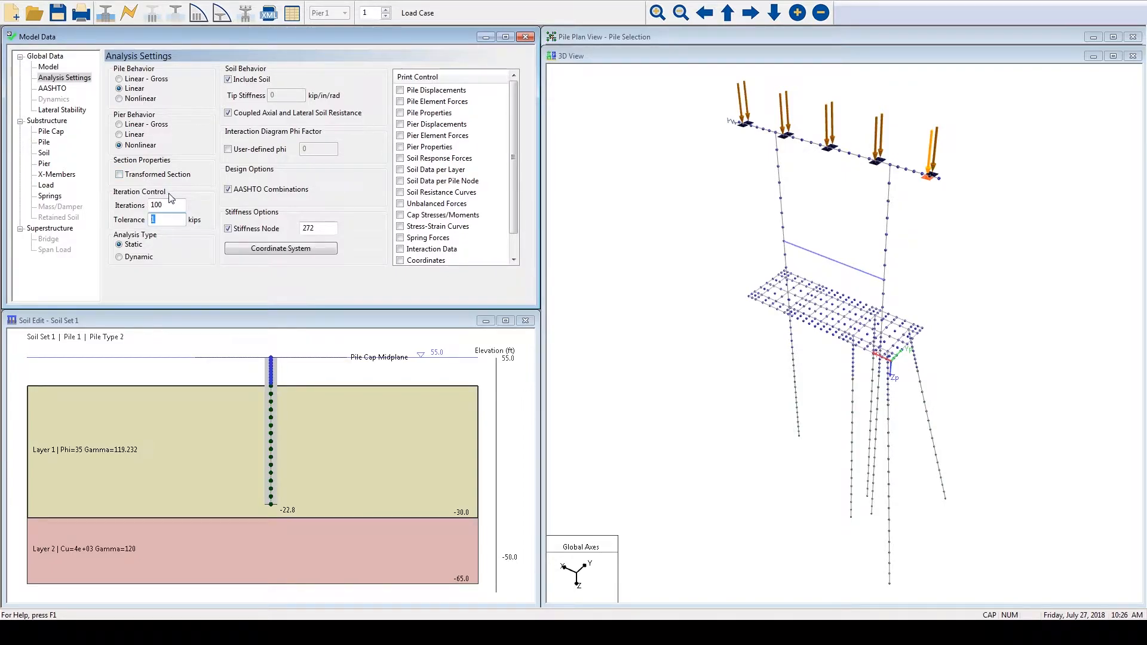
mouse_move(171, 207)
left_mouse_down()
mouse_move(150, 205)
mouse_move(168, 218)
mouse_move(152, 219)
left_mouse_up()
left_click(179, 217)
- Exclude the soil from the analysis and include it again, acknowledging the P-multiplier reminder
left_click(227, 80)
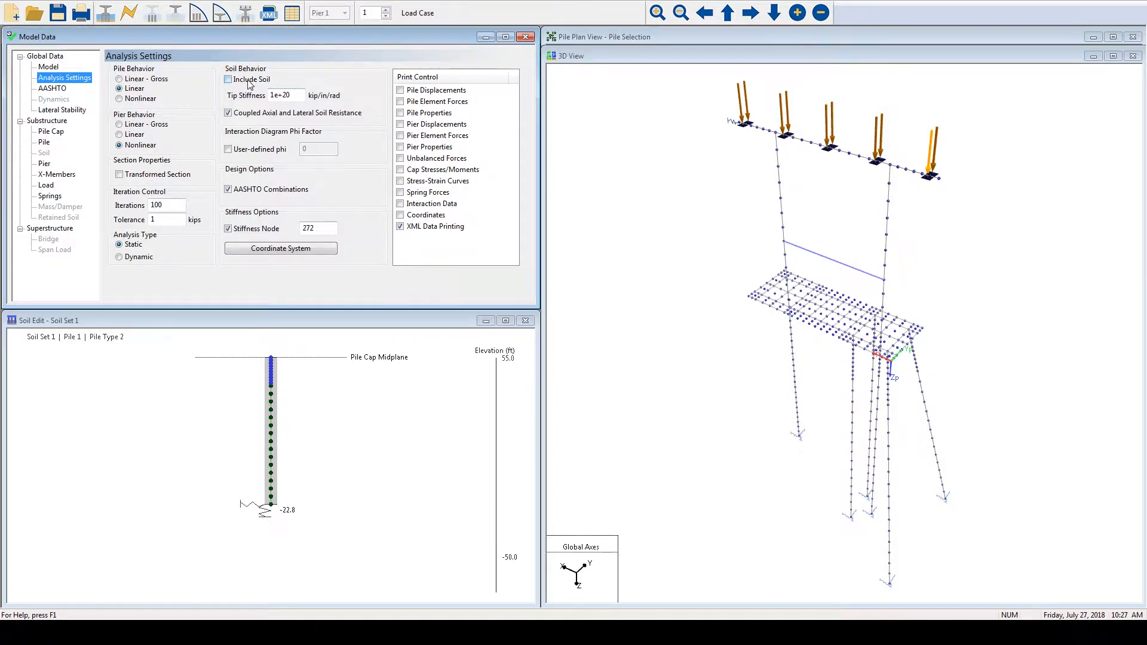
left_click(228, 80)
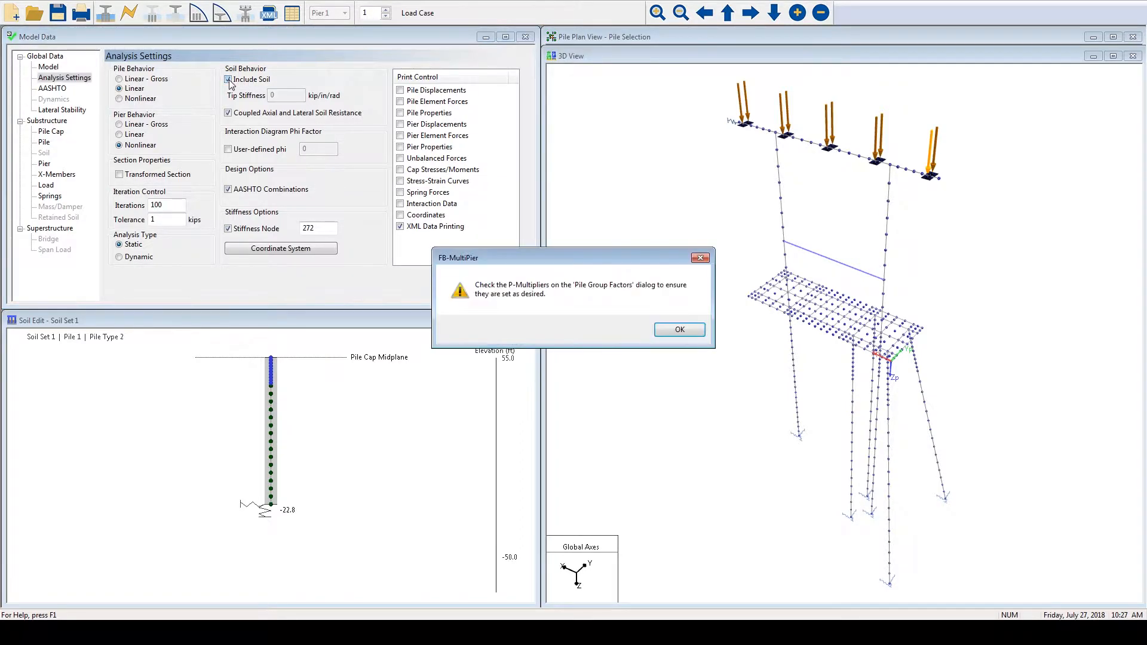
left_click(679, 330)
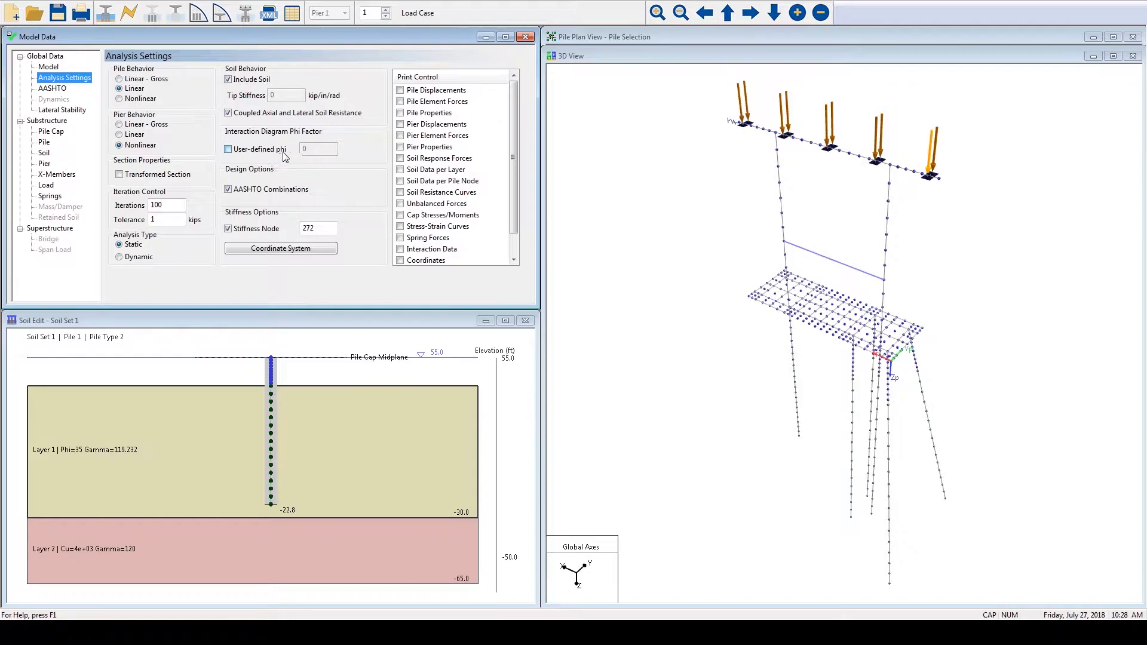
- Try a user-defined phi factor for the interaction diagram and switch the option off again
left_click(228, 150)
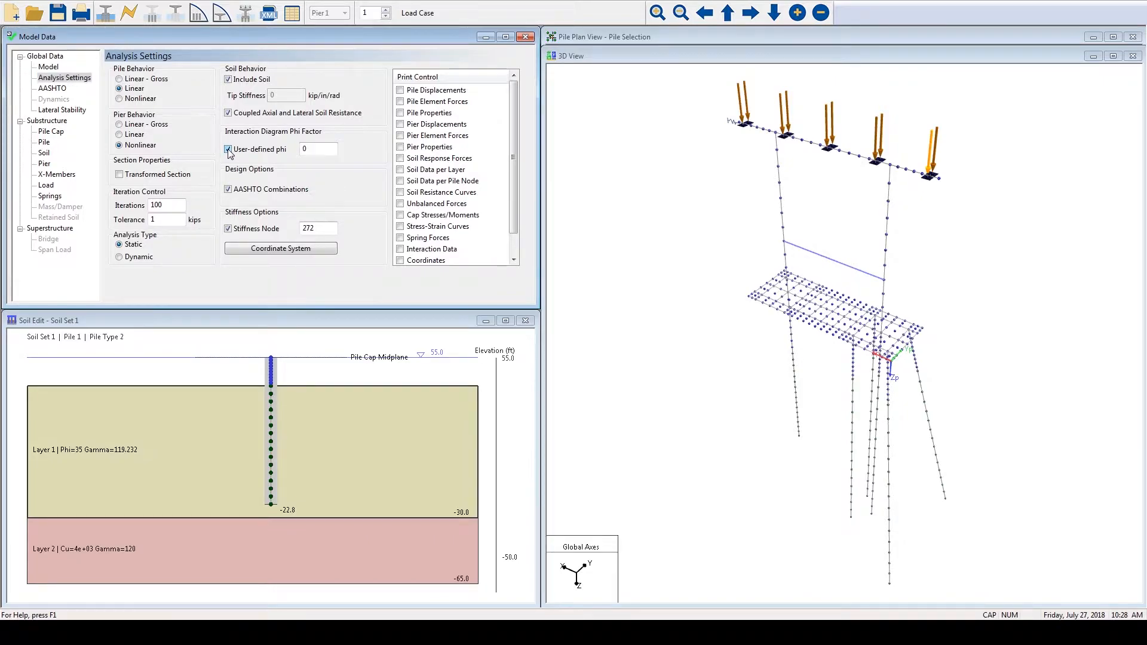
left_click_drag(314, 149, 290, 149)
type("1")
type("0")
left_click(244, 154)
- Inspect the stiffness node number, its coordinate system transformation matrix and the print control options
double_click(300, 228)
left_click(316, 249)
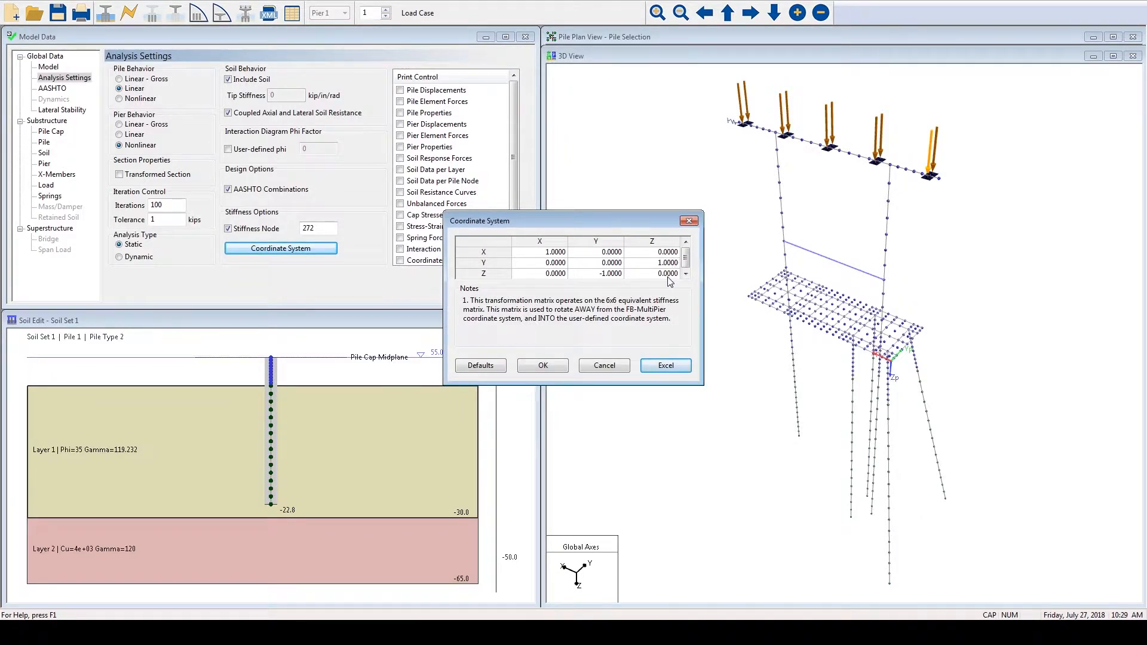
left_click(535, 365)
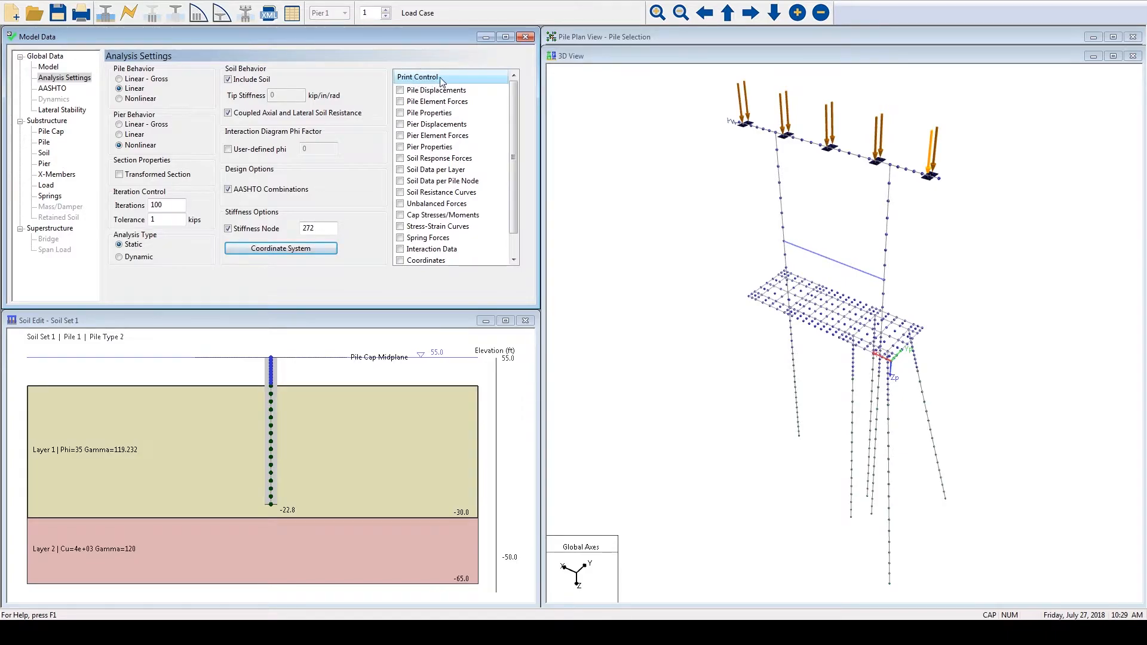
mouse_move(514, 100)
left_mouse_down()
mouse_move(515, 126)
mouse_move(521, 83)
left_mouse_up()
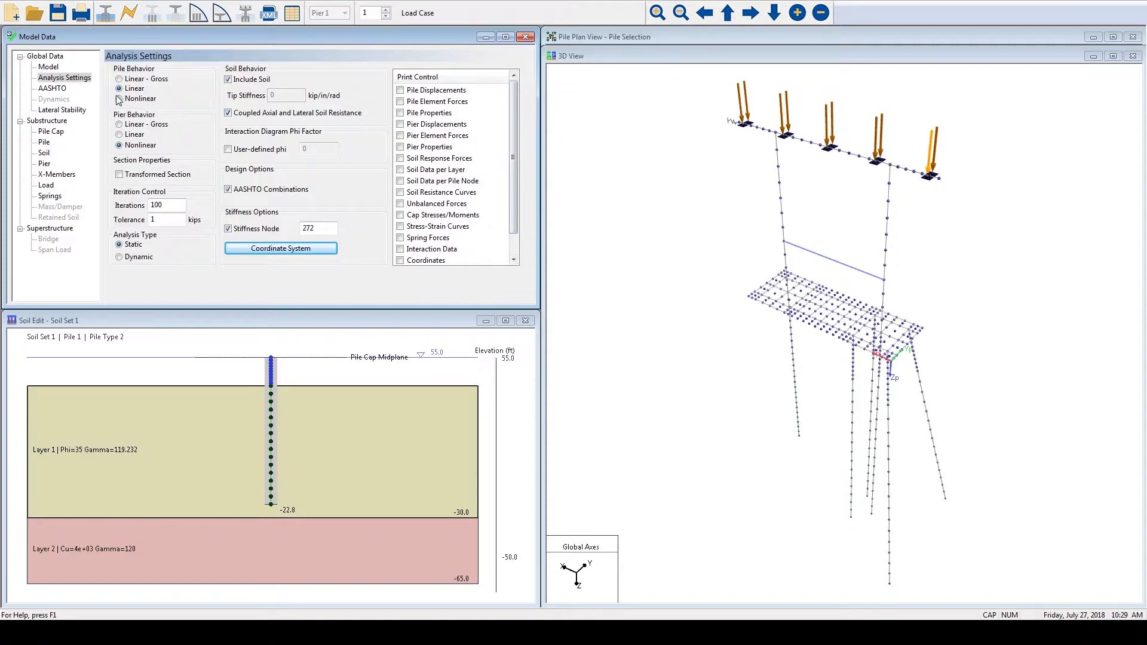
- Examine the defined load cases and available load types, including downdrag on piles, in the AASHTO Load Case Manager
left_click(69, 89)
left_click(54, 90)
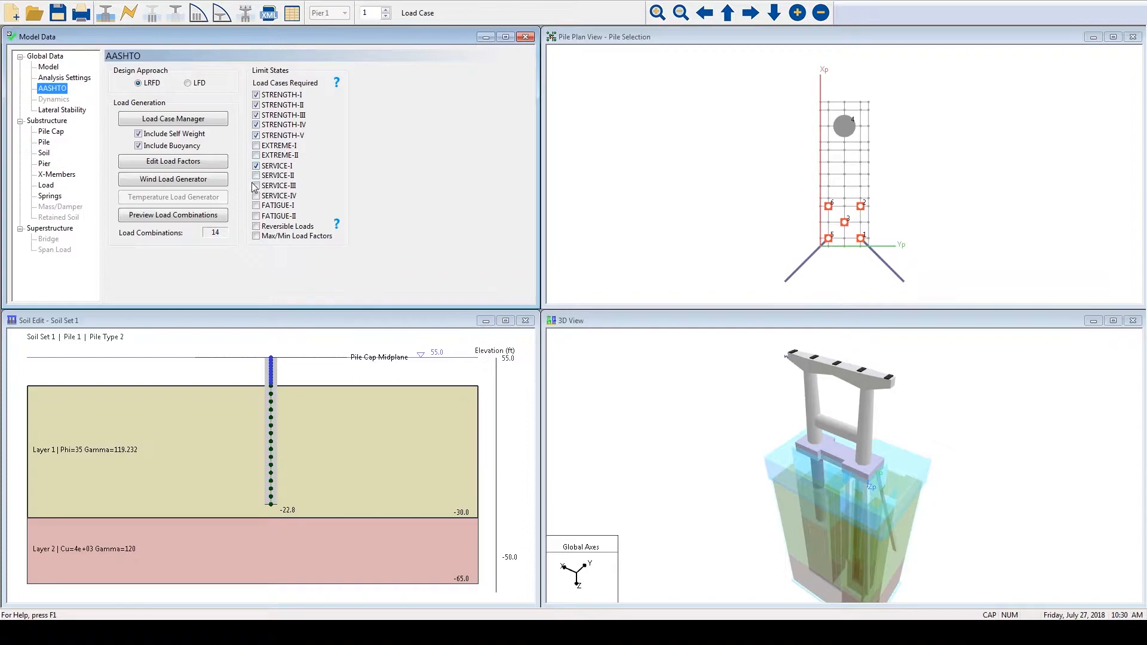
left_click(209, 124)
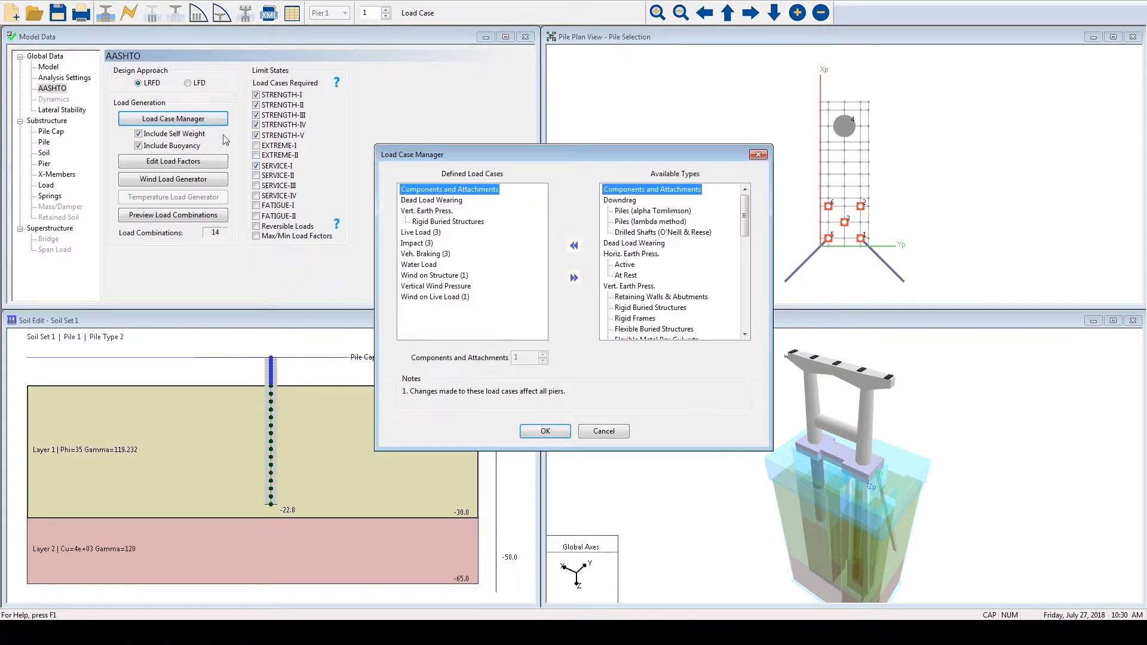
left_click(627, 212)
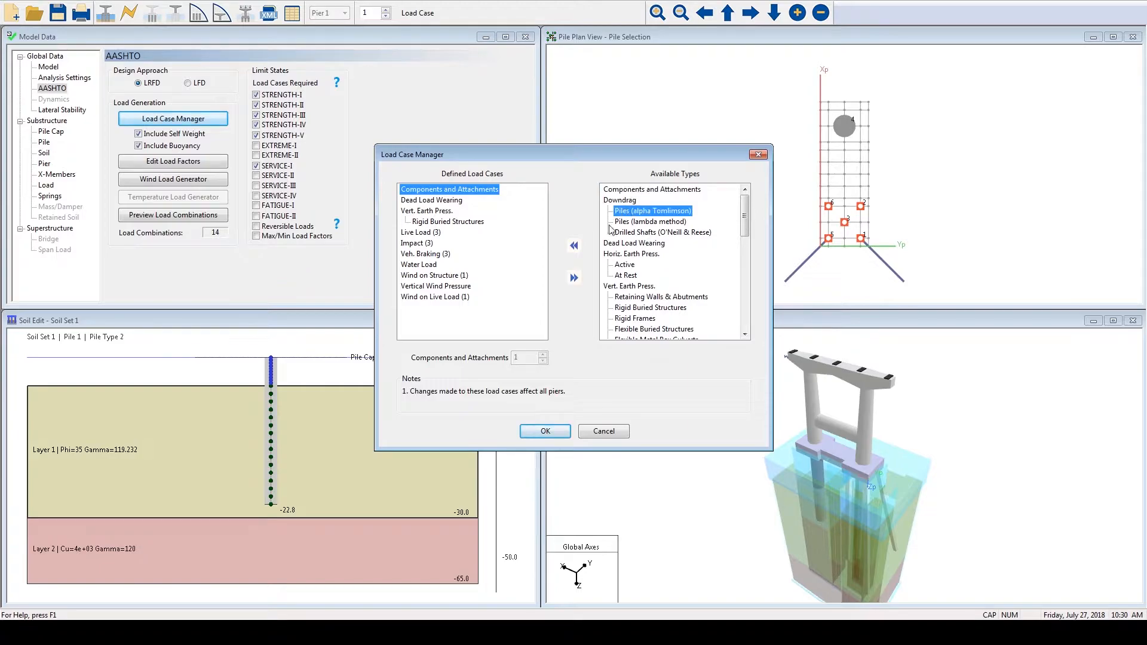
left_click(544, 431)
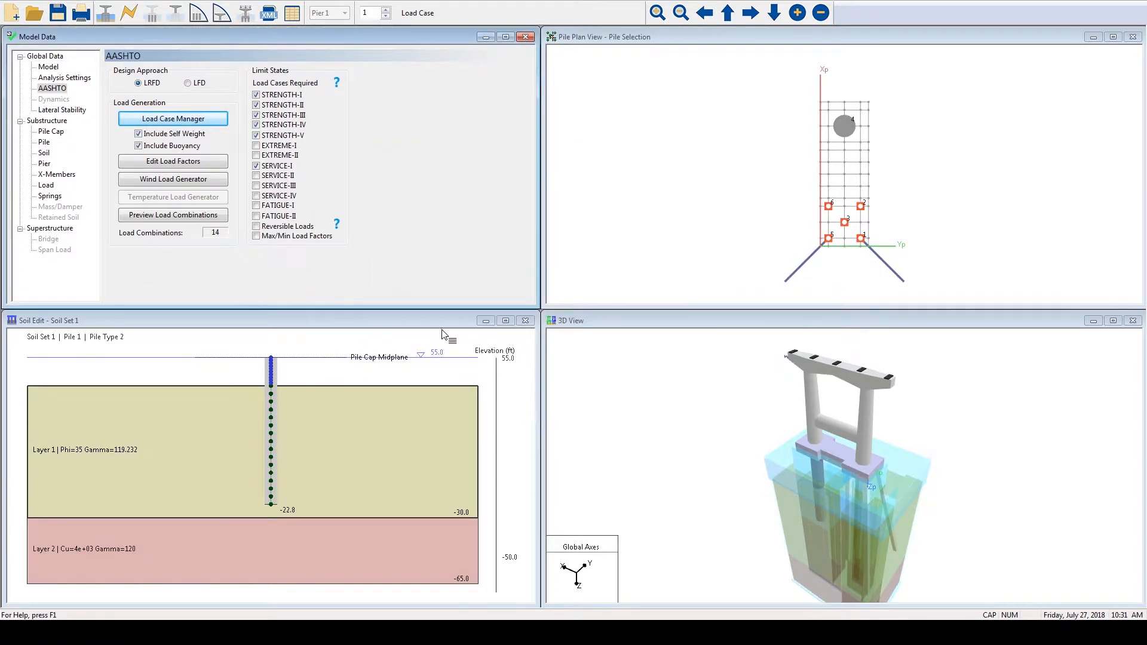
- Try a Zp load of 100 kips on the Node 1 nodal load and reset it to 0
left_click(46, 186)
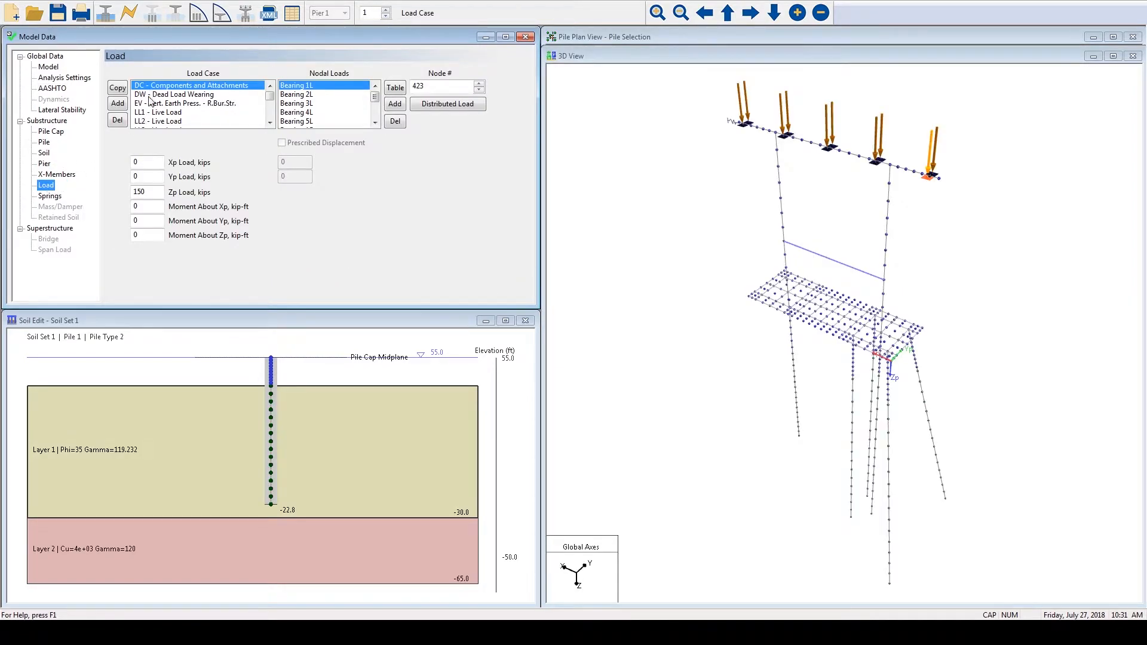
scroll(270, 98, "down", 5)
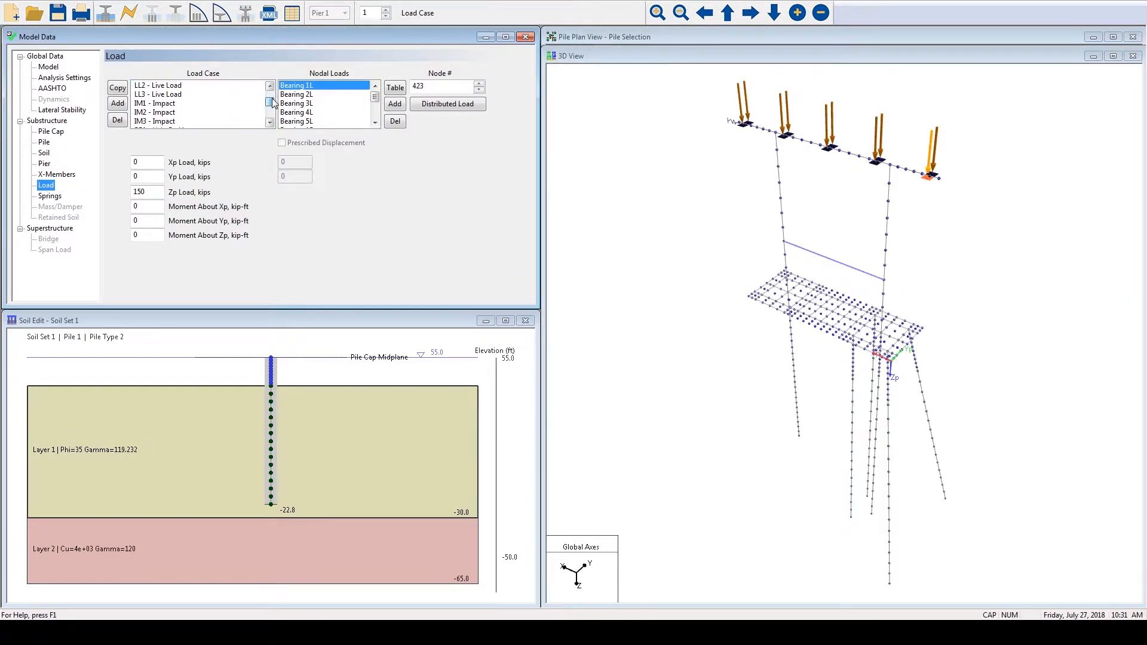
left_click(305, 96)
left_click_drag(374, 97, 375, 113)
left_click(319, 122)
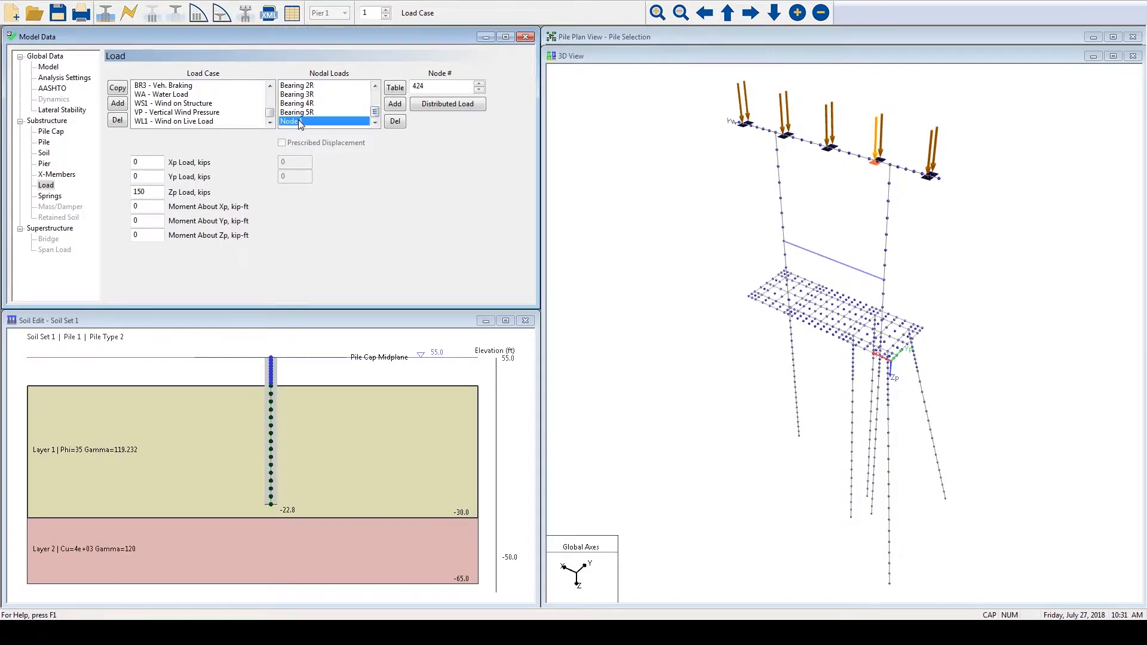
double_click(137, 191)
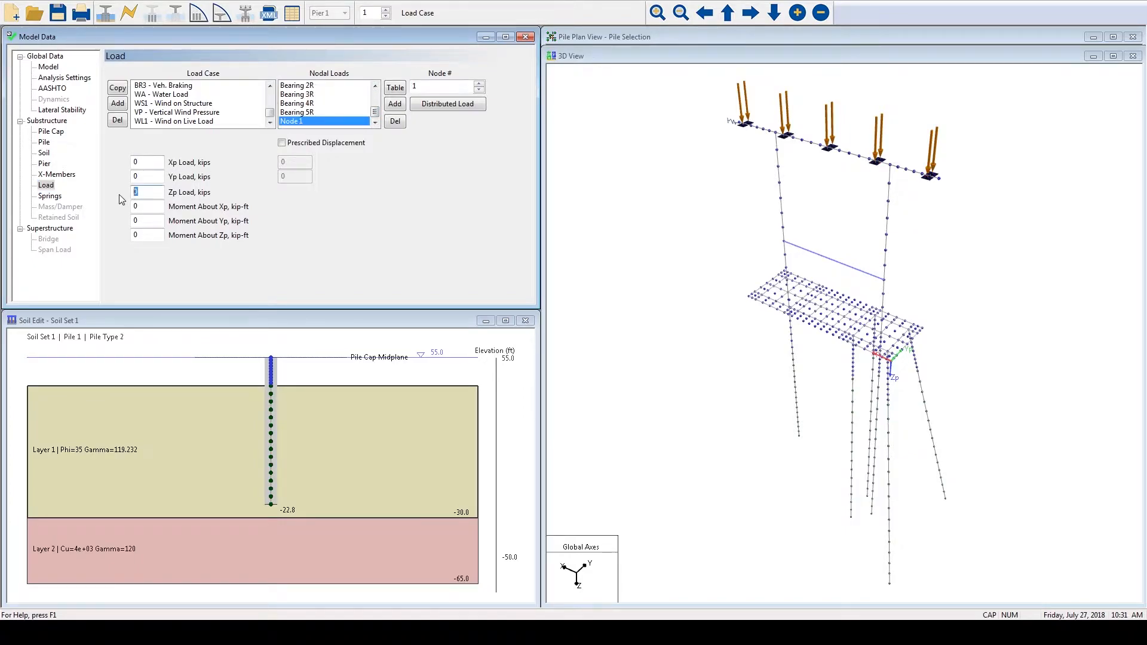
type("100")
left_click(155, 178)
double_click(134, 192)
type("0")
- Try to add the EXTREME-II limit state to the AASHTO load cases required
left_click(53, 88)
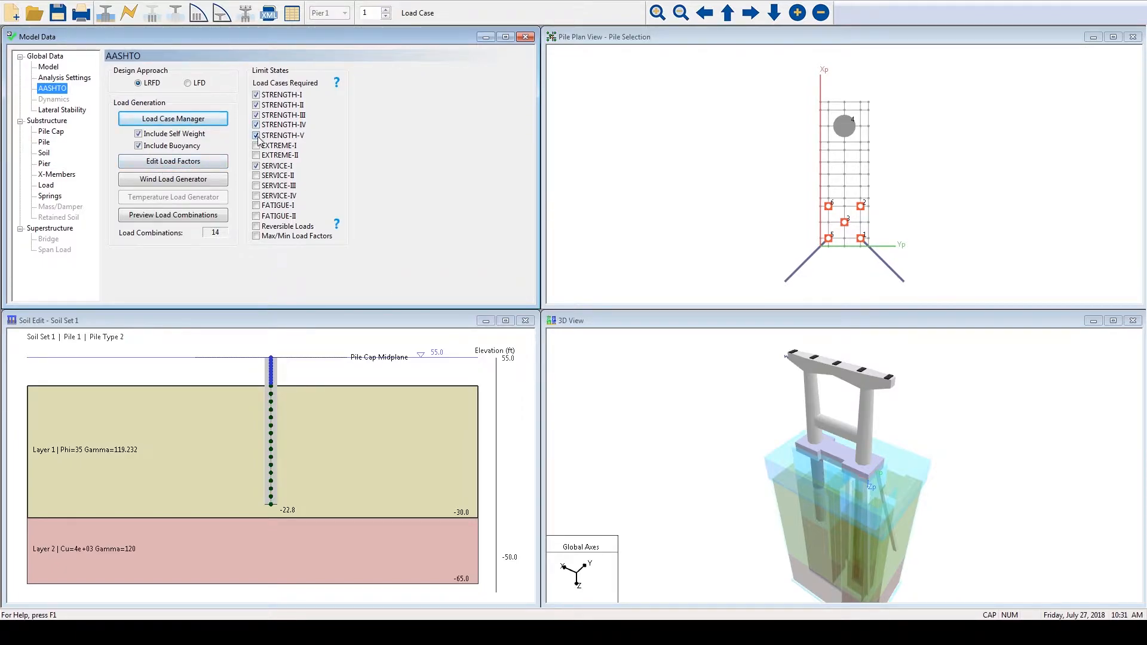
left_click(230, 152)
left_click(267, 156)
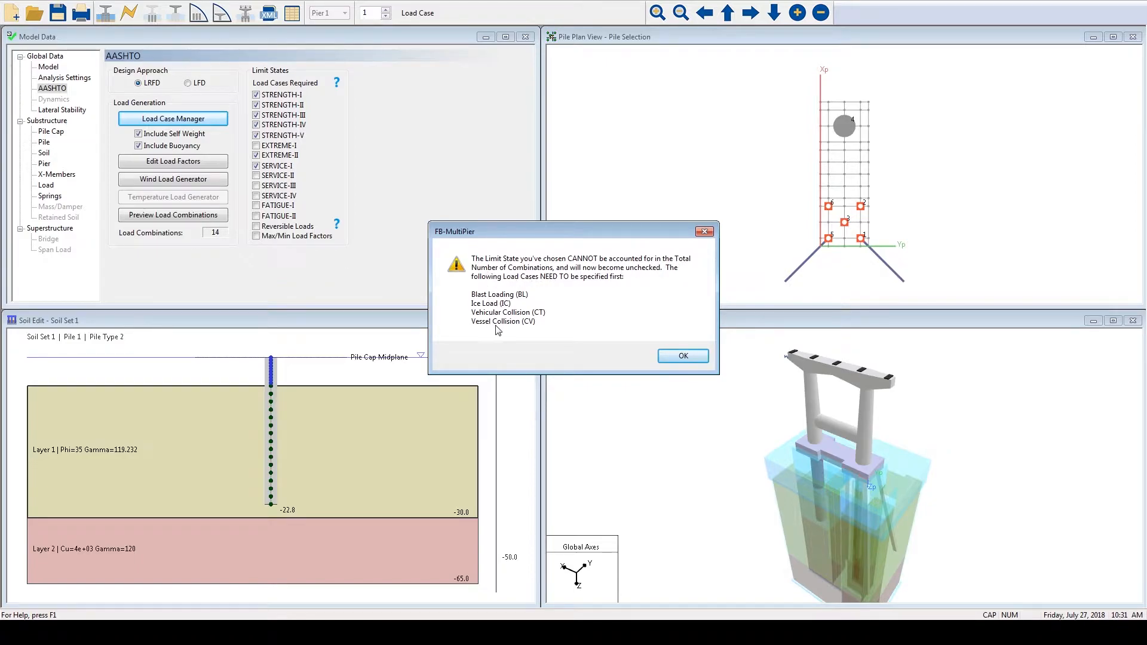
left_click(663, 356)
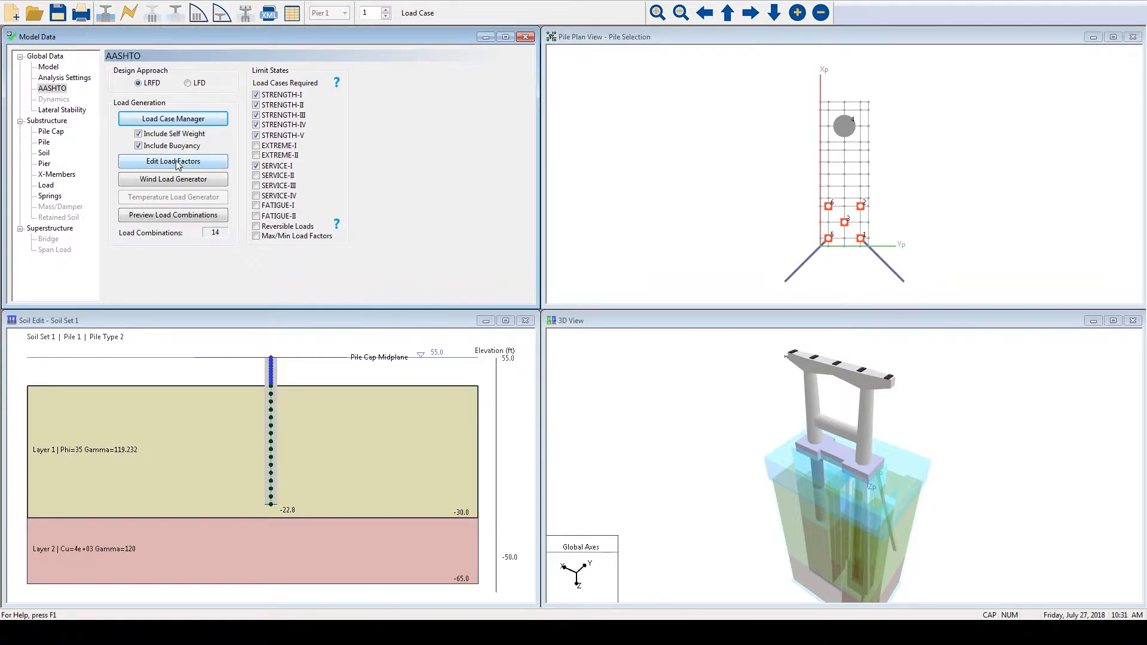
- Try a STRENGTH-V load factor of 1.4 for WL in the AASHTO load factor table and reset the table values
left_click(221, 167)
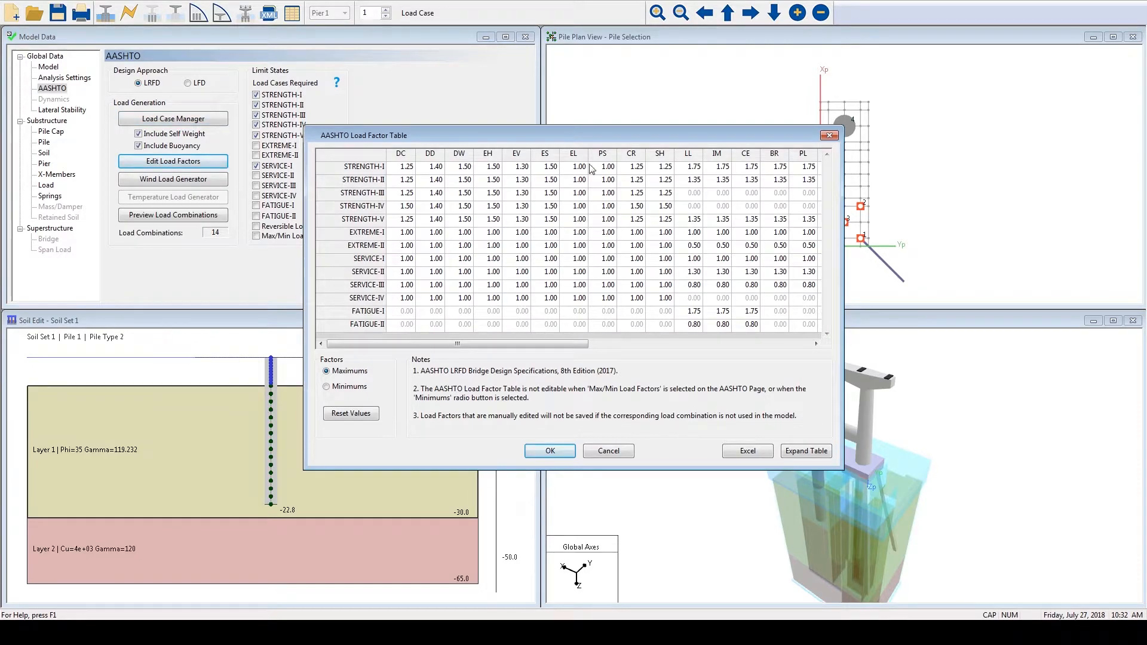
left_click_drag(573, 343, 794, 329)
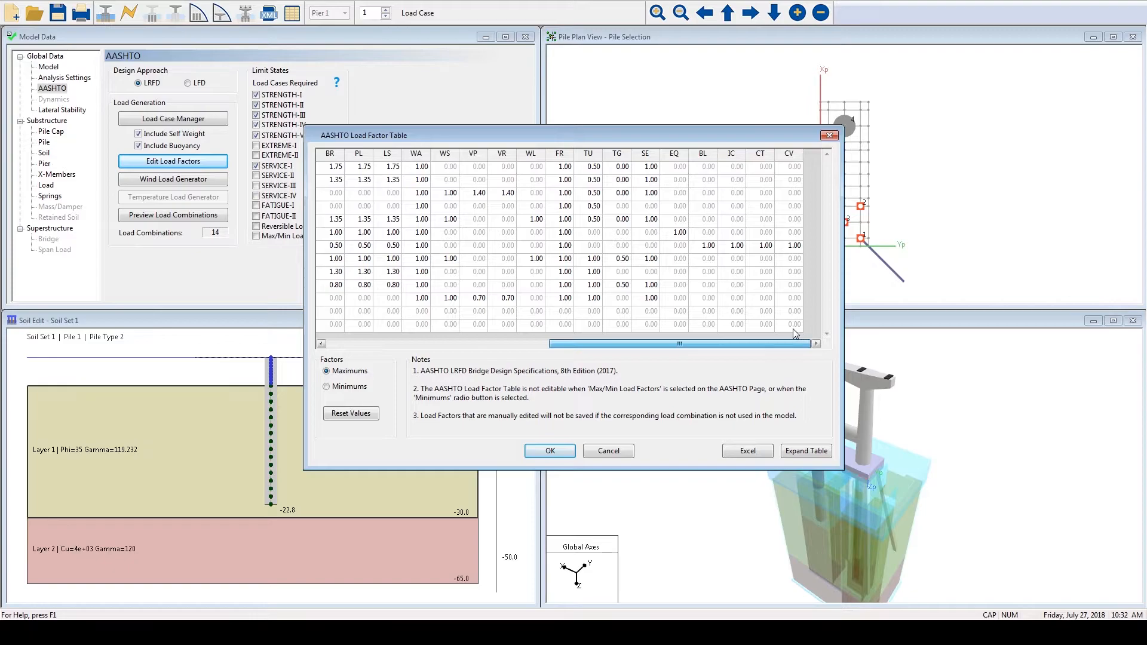
left_click(540, 222)
type("1.")
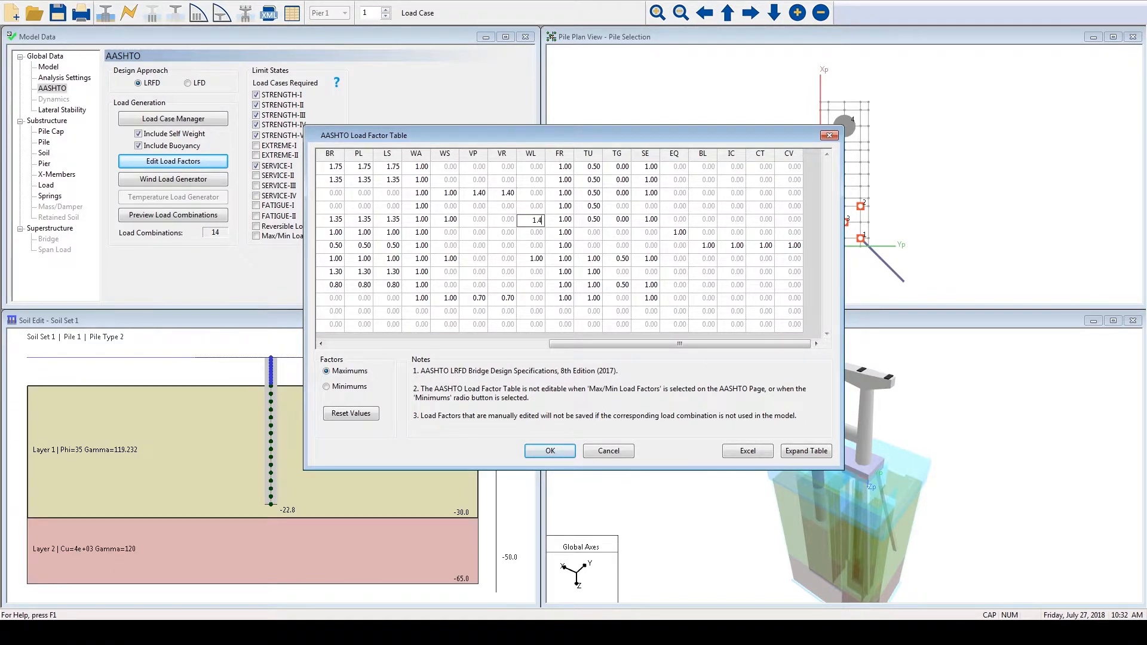
type("4")
key("Return")
left_click(362, 423)
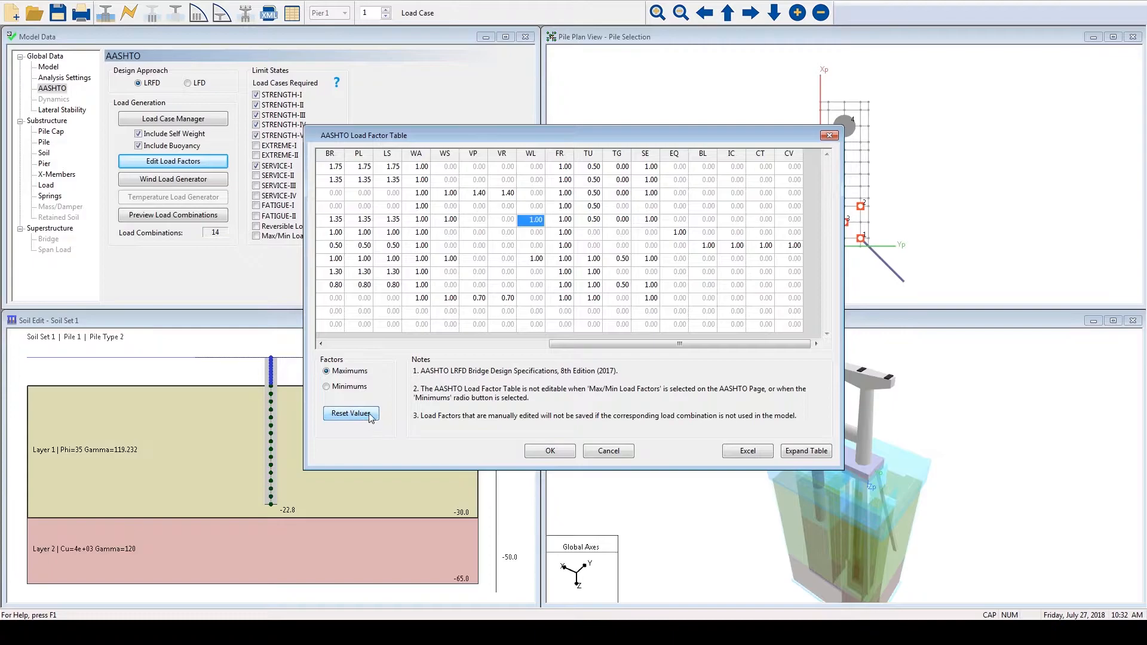
left_click(546, 451)
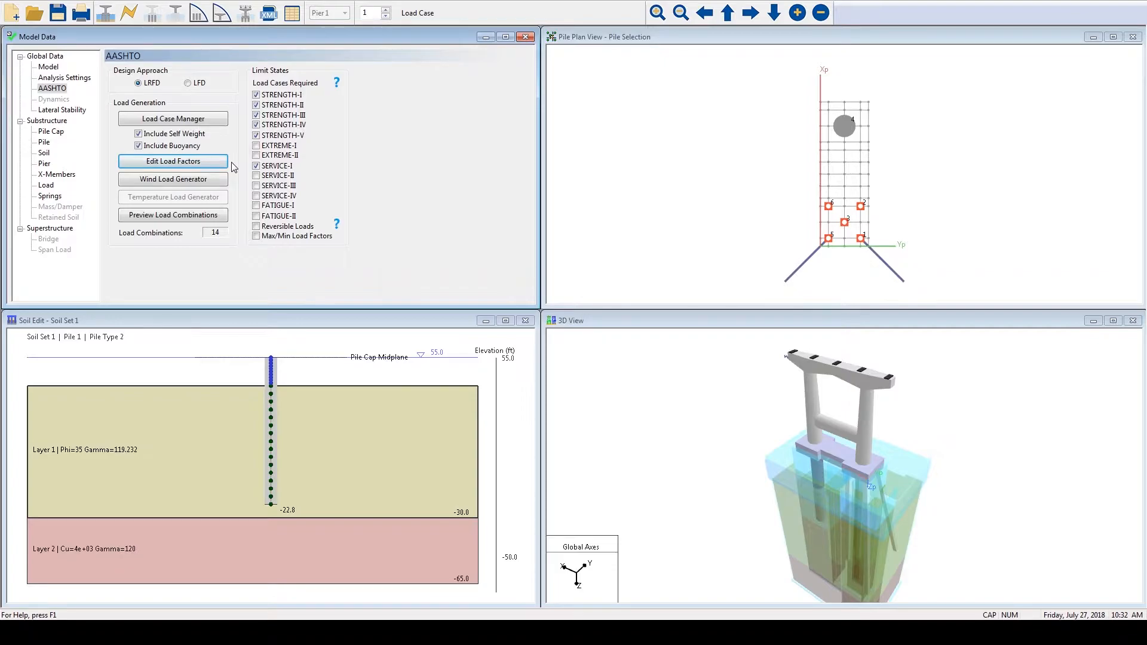
- Preview the load combinations and examine the factors for every load case
left_click(192, 216)
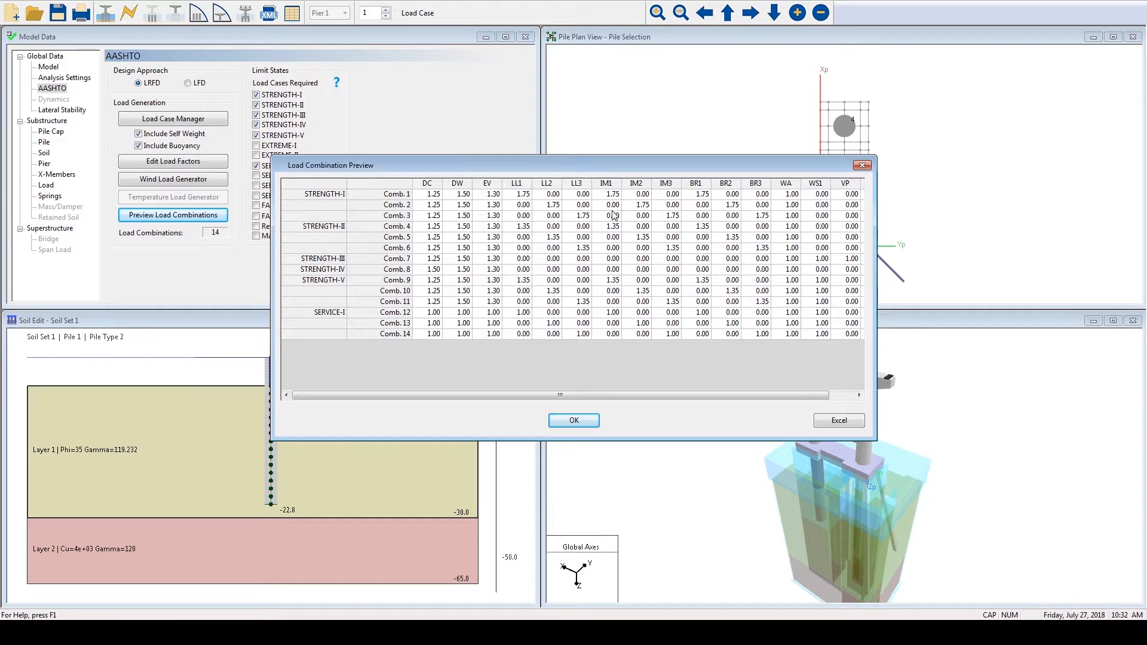
left_click_drag(502, 398, 527, 398)
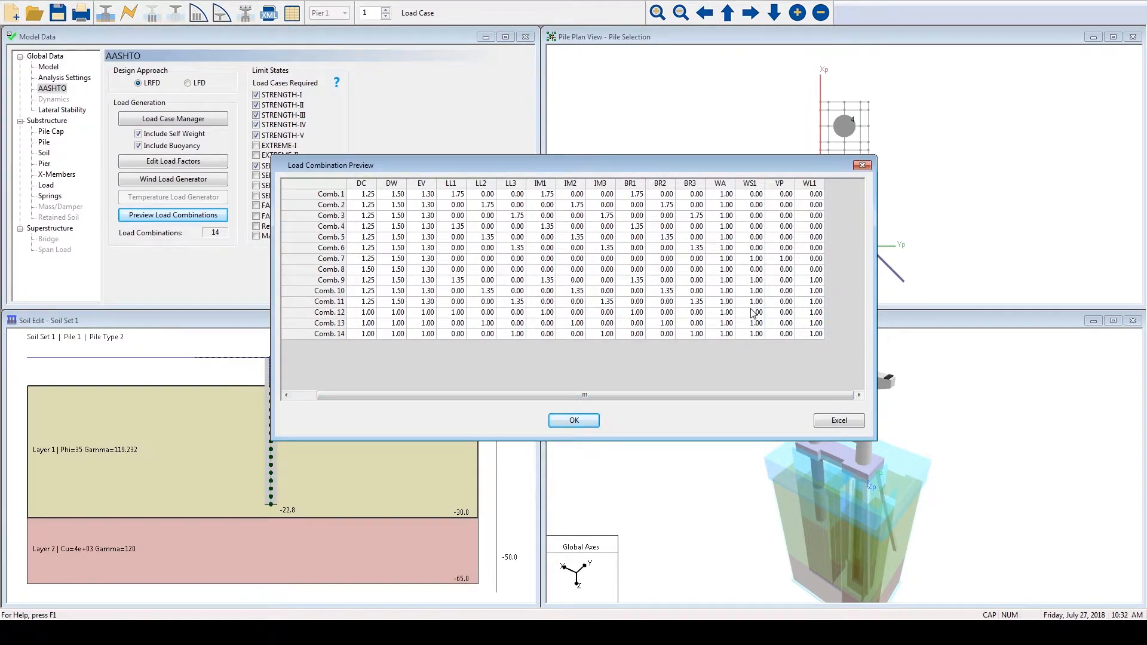
left_click(573, 421)
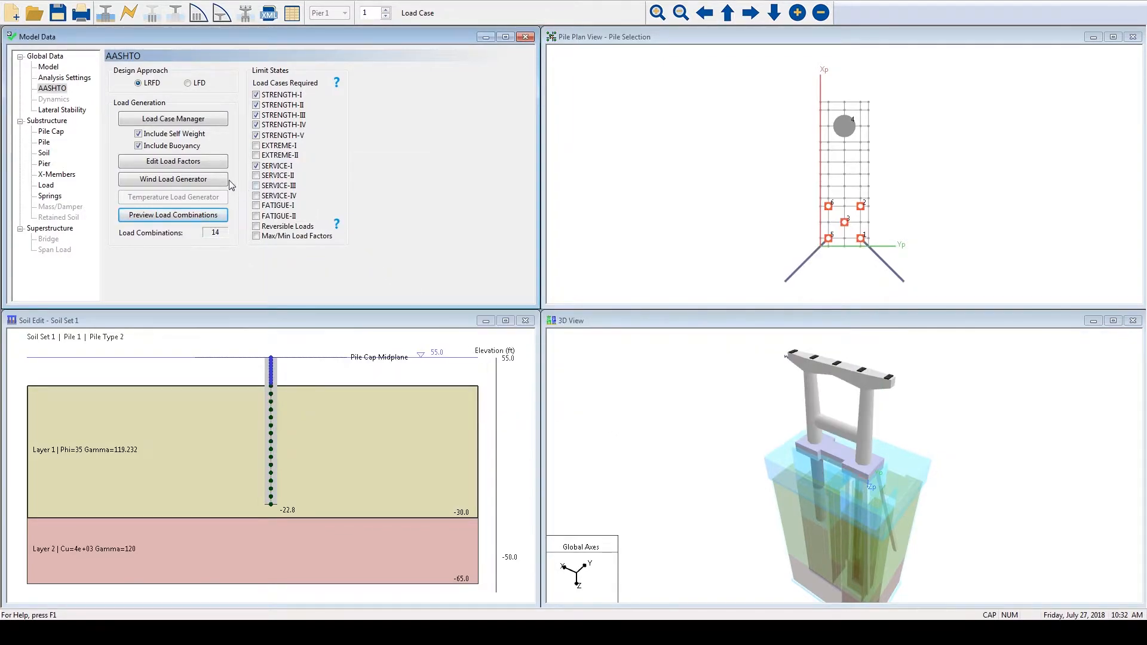
- Try editing the 0-degree transverse superstructure pressure in the Wind Load Generator, and restore the default wind pressures
left_click(200, 180)
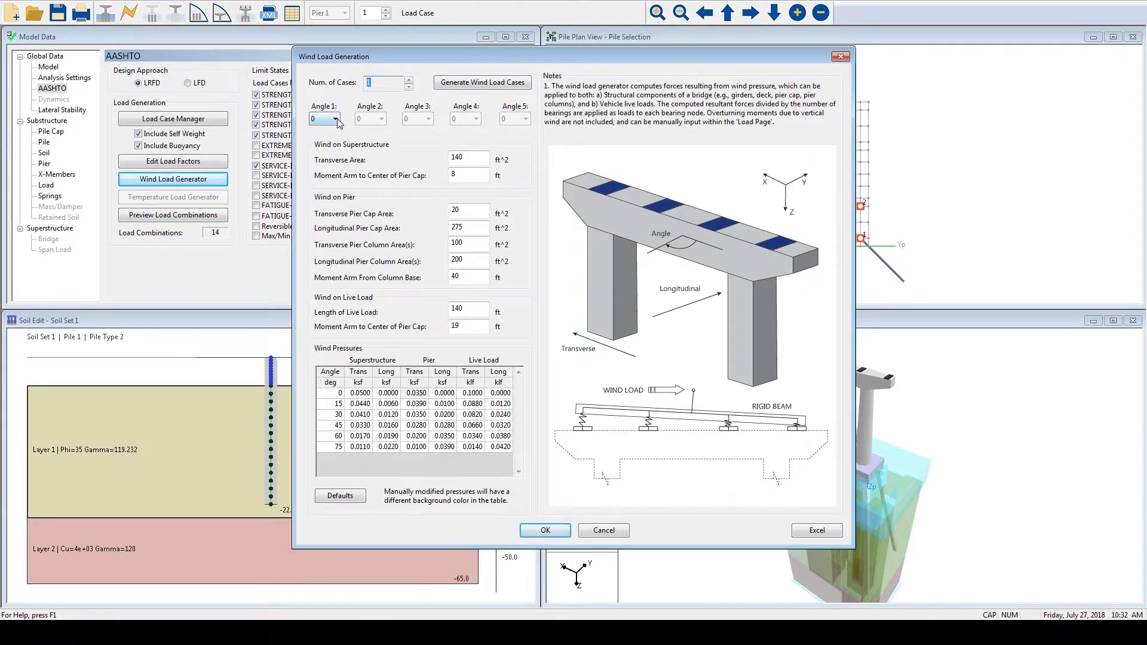
left_click(336, 119)
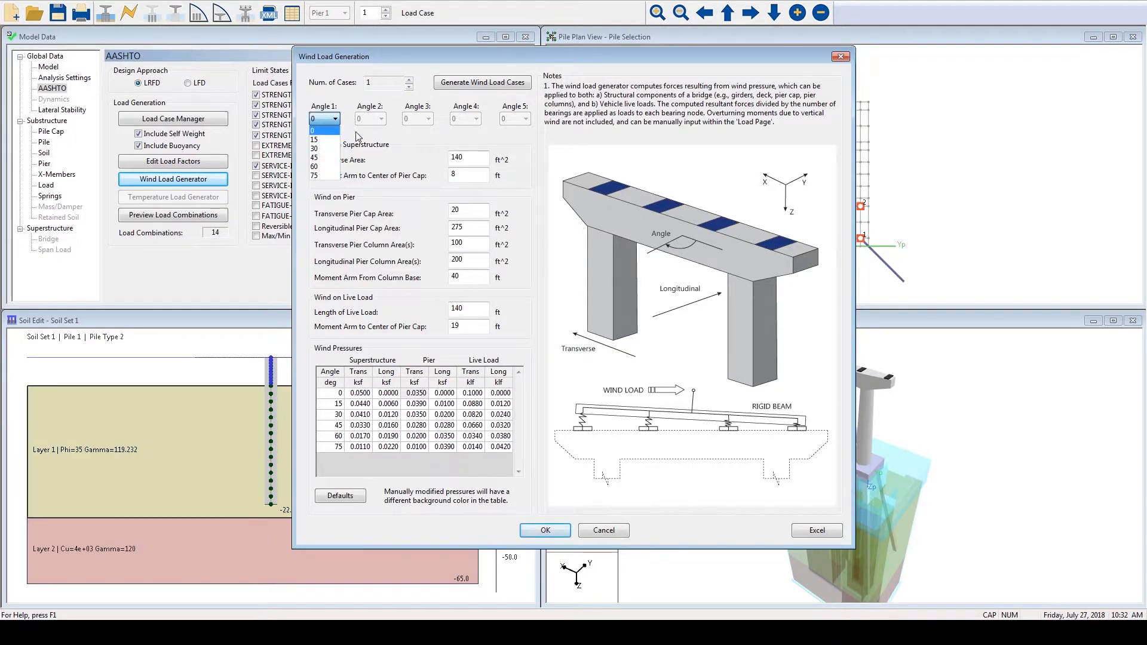
left_click(357, 136)
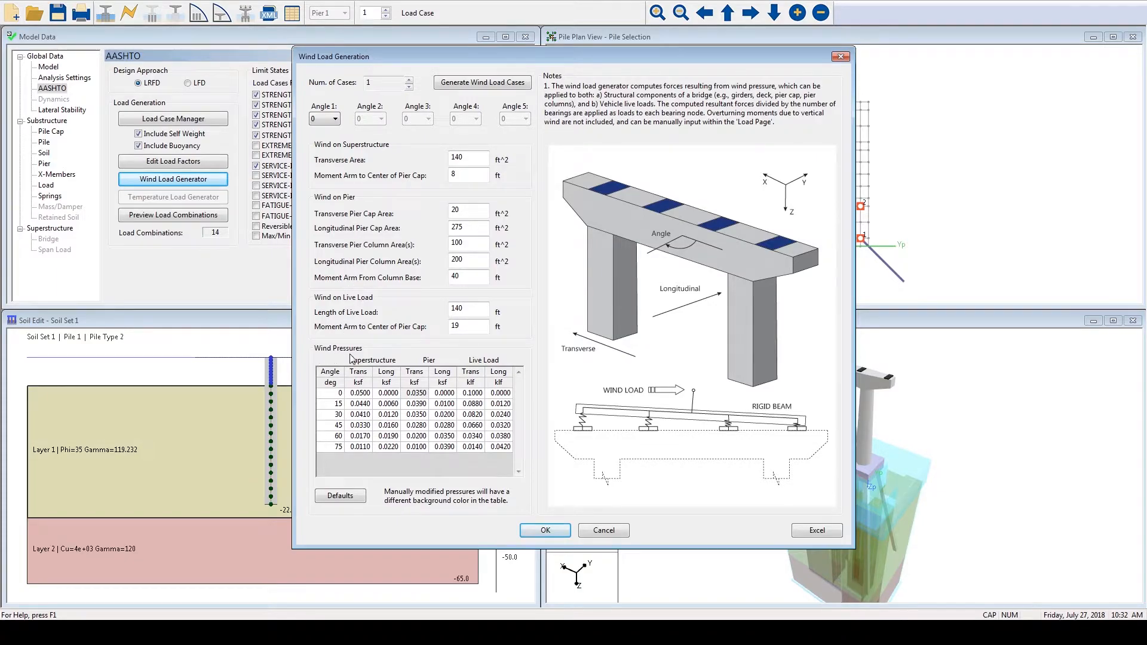
left_click(361, 394)
type("0")
left_click(382, 395)
left_click(354, 394)
left_click(340, 496)
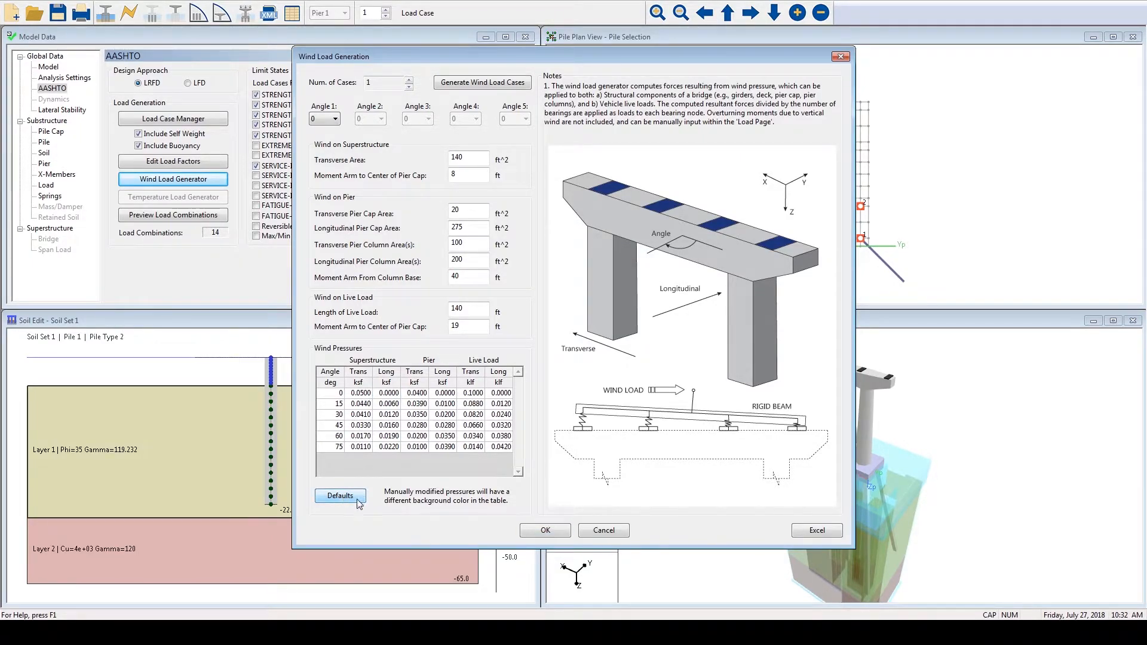
left_click(564, 529)
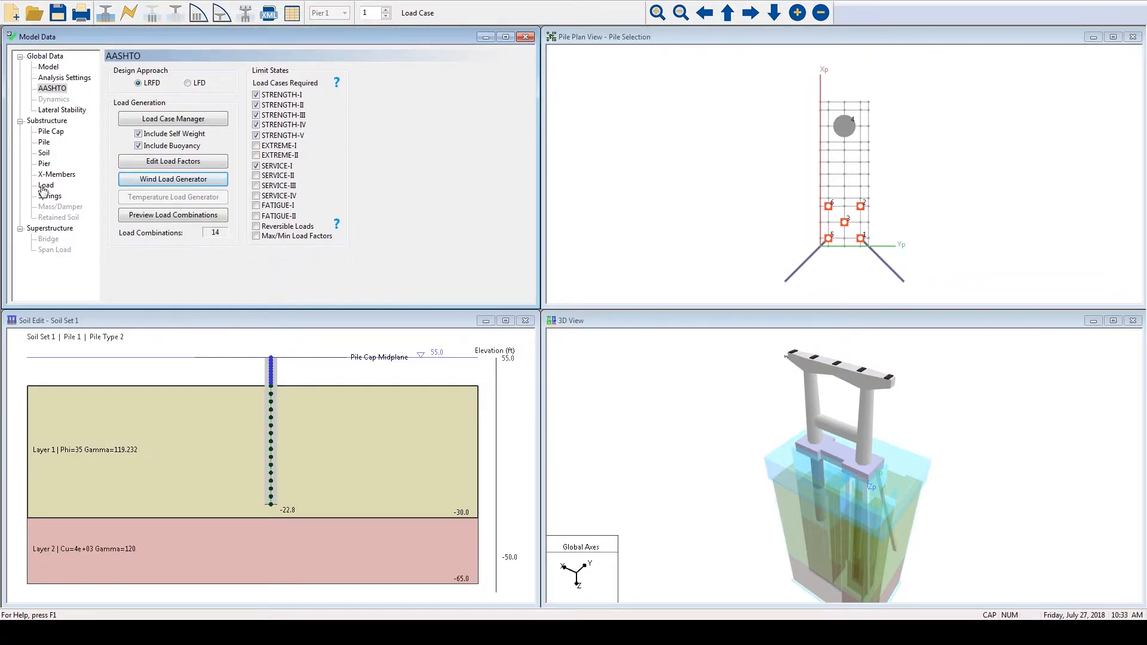
- Examine the nodal loads of the WS1 - Wind on Structure load case at bearing 2L and at nodes 244 and 249
left_click(44, 187)
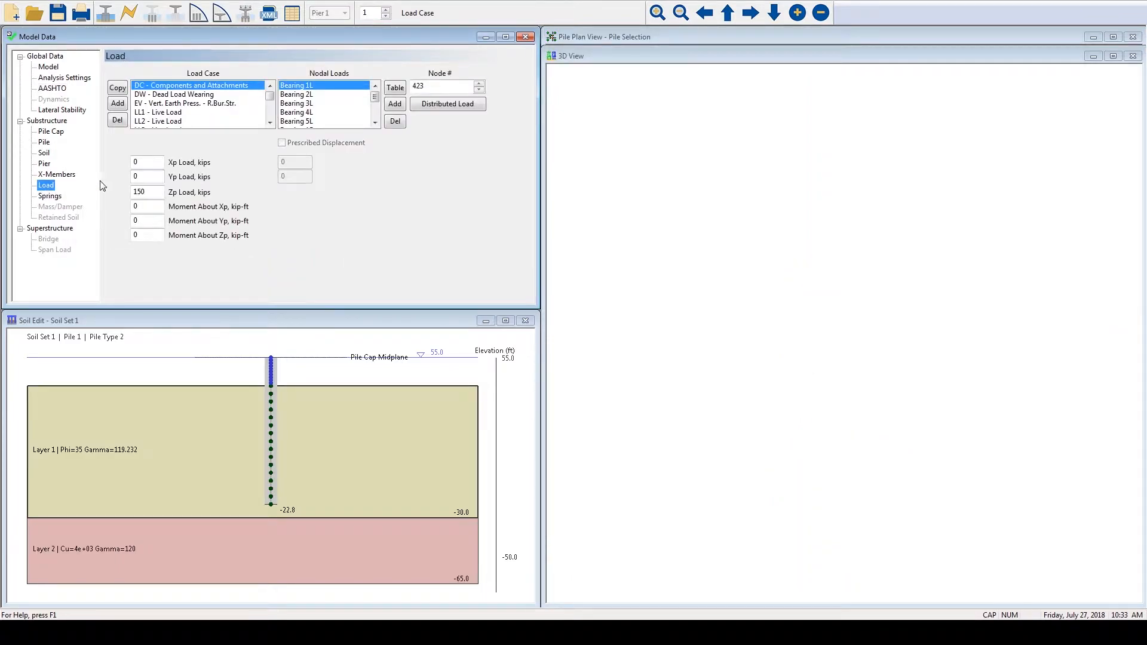
left_click_drag(271, 97, 261, 115)
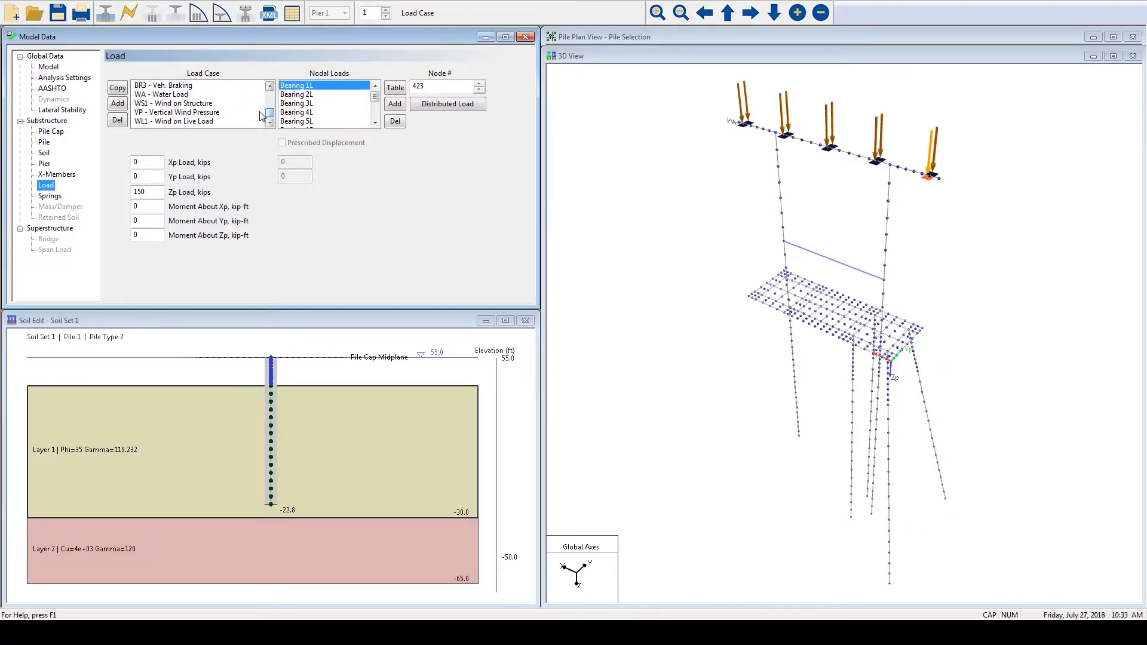
left_click(182, 105)
left_click(305, 95)
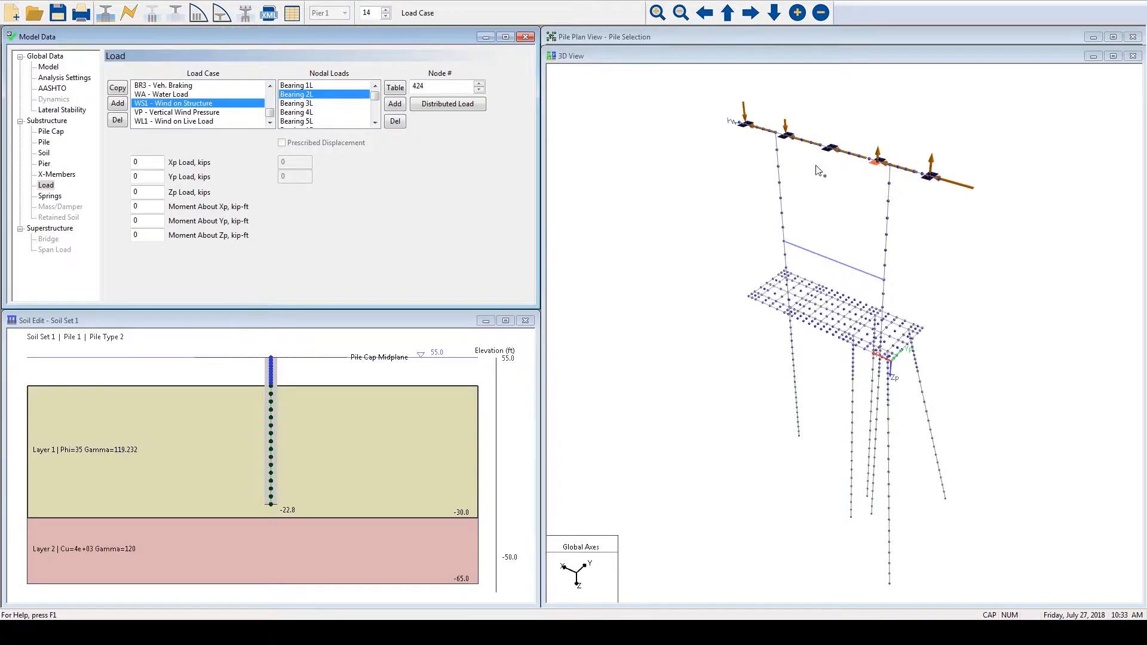
left_click(374, 118)
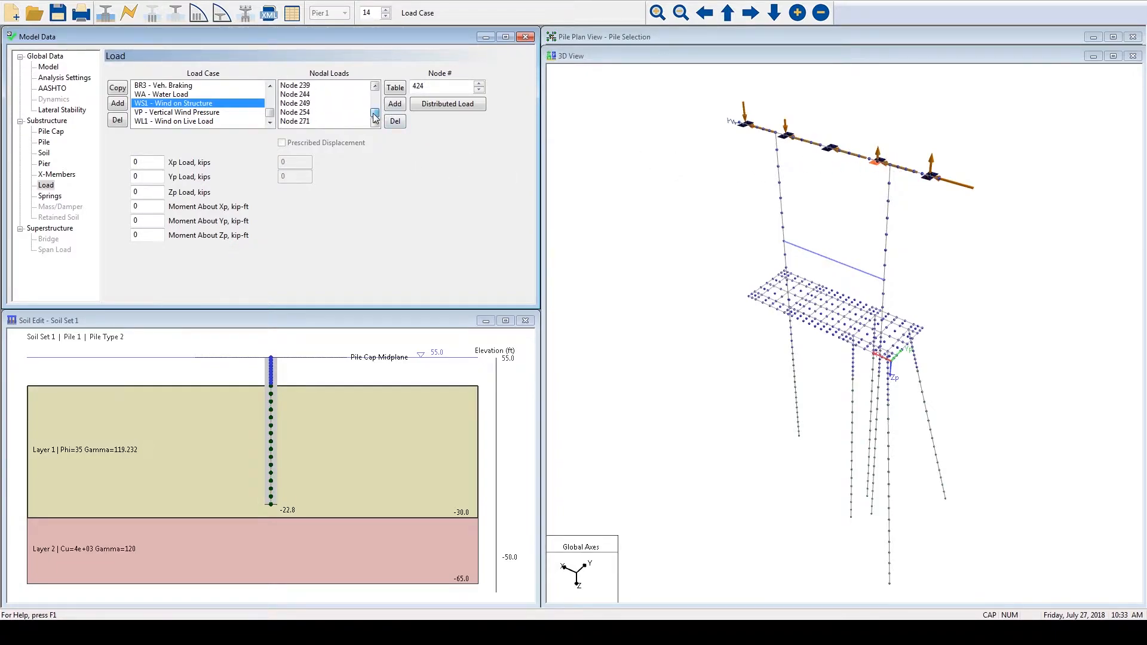
left_click(308, 95)
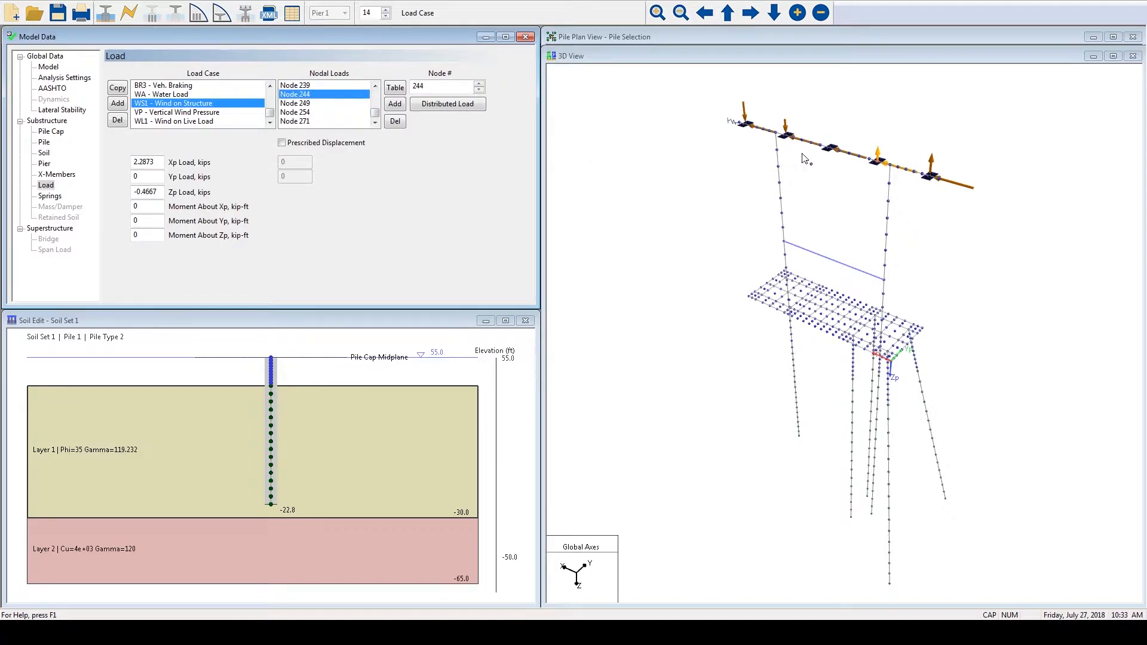
left_click(304, 104)
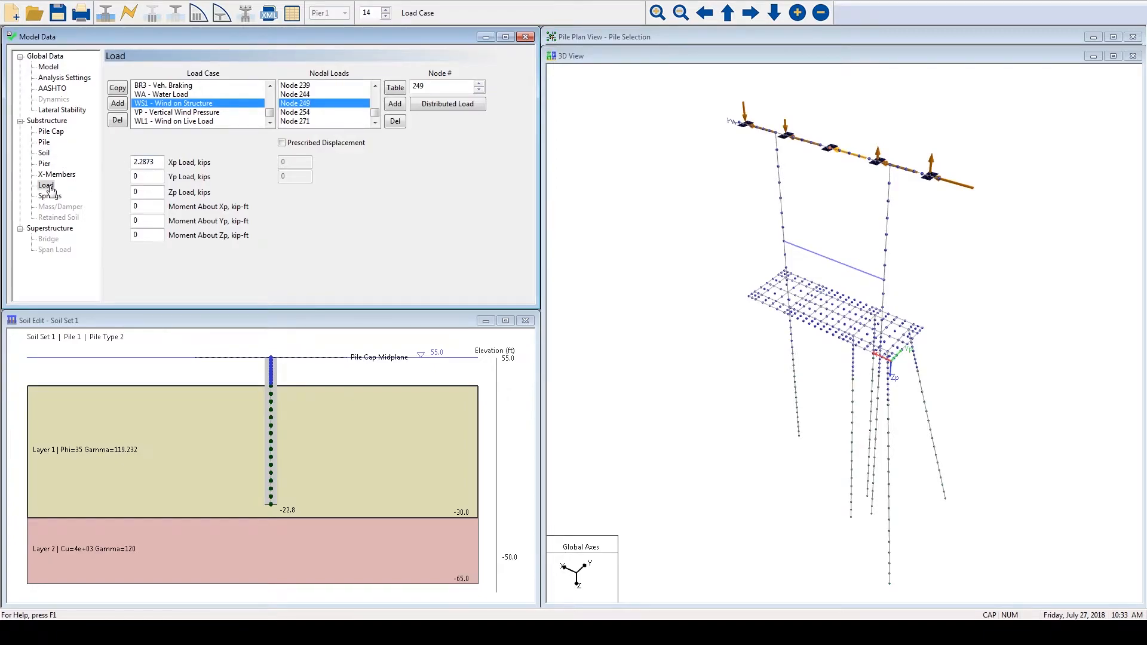
- Add node 237 to the VP - Vertical Wind Pressure load case, try a Zp load of -1 kip there and reset it to 0
left_click(163, 113)
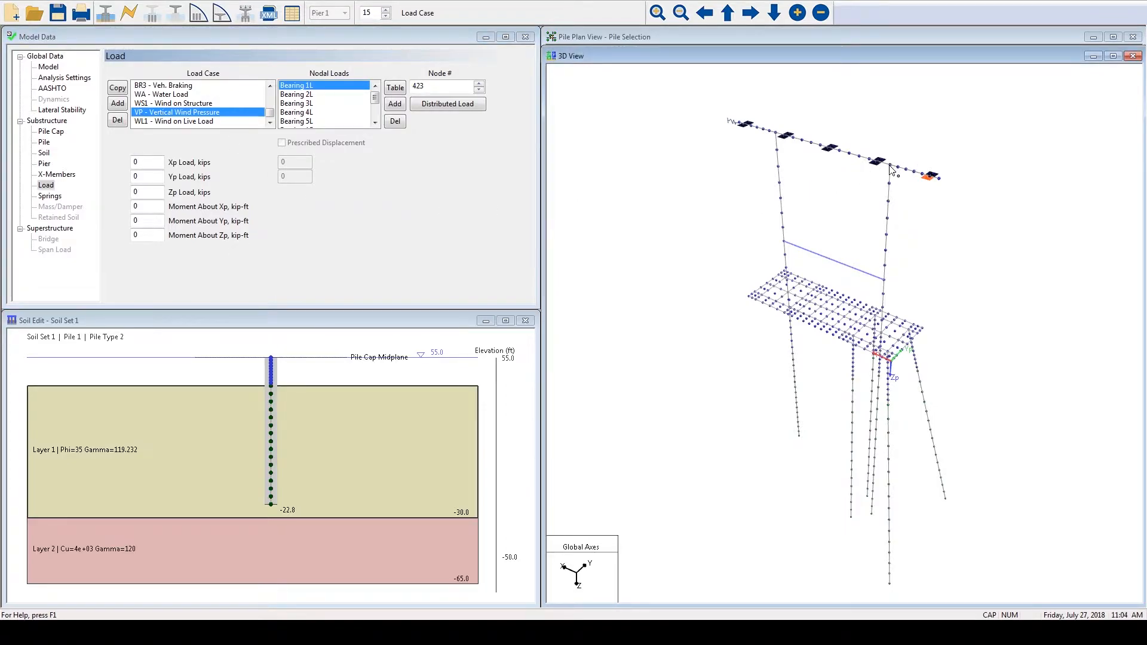
left_click(891, 170)
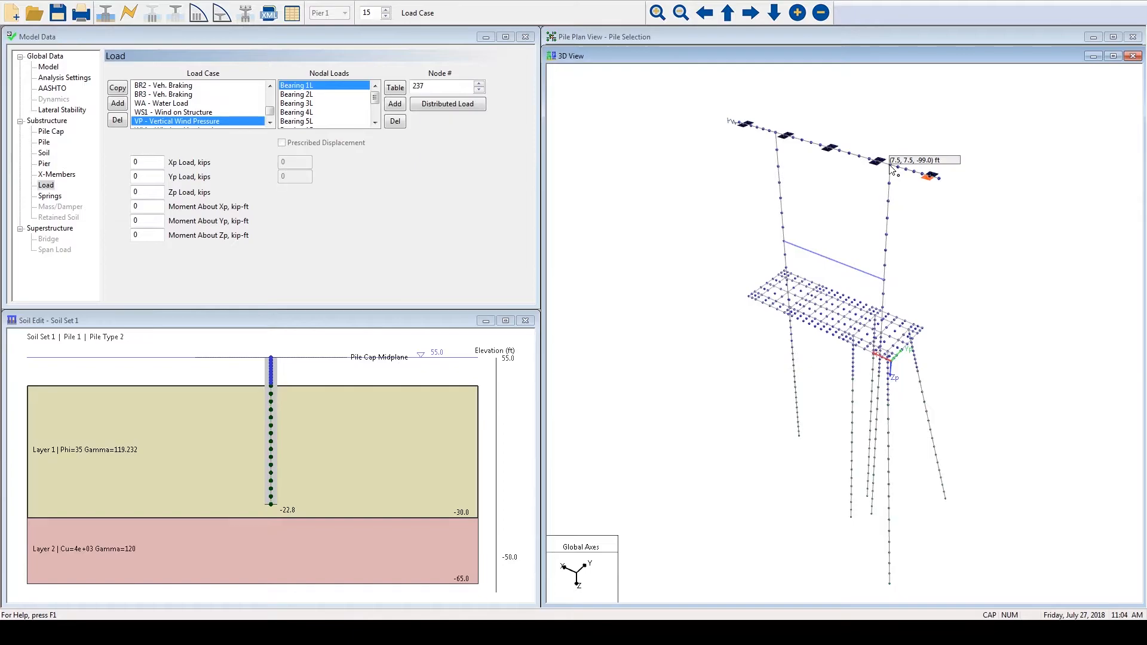
left_click(399, 107)
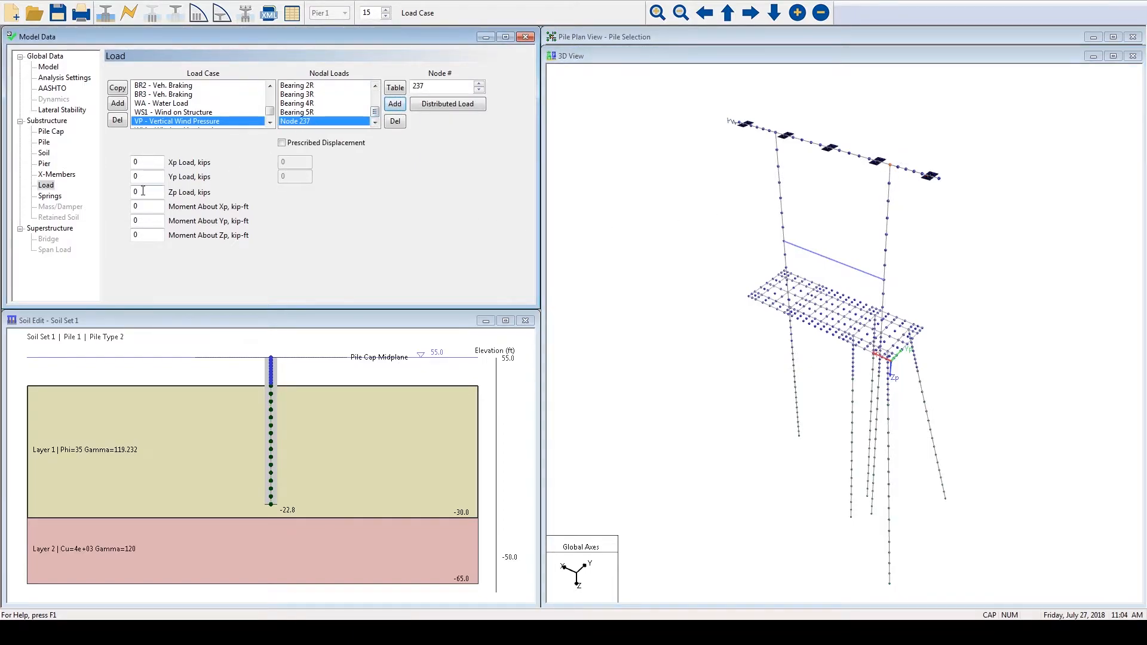
type("-100")
left_click(149, 178)
key("Tab")
type("0")
- Look at the Lateral Stability settings and open the recent model Showcase pier Lateral Stability.in
left_click(64, 111)
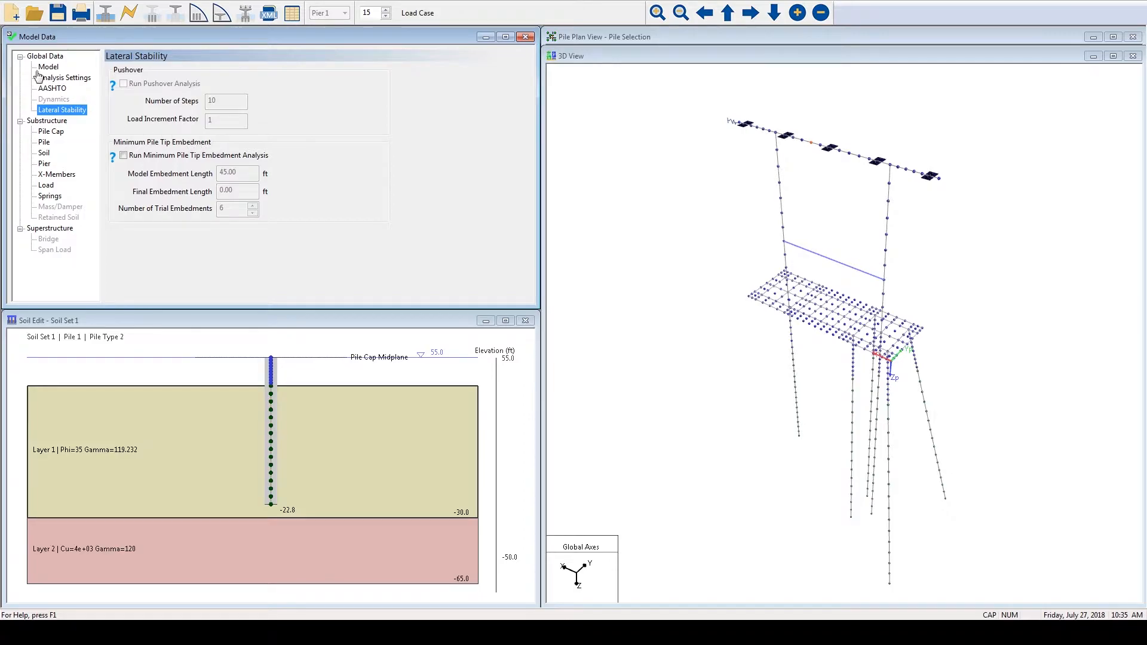
left_click(11, 1)
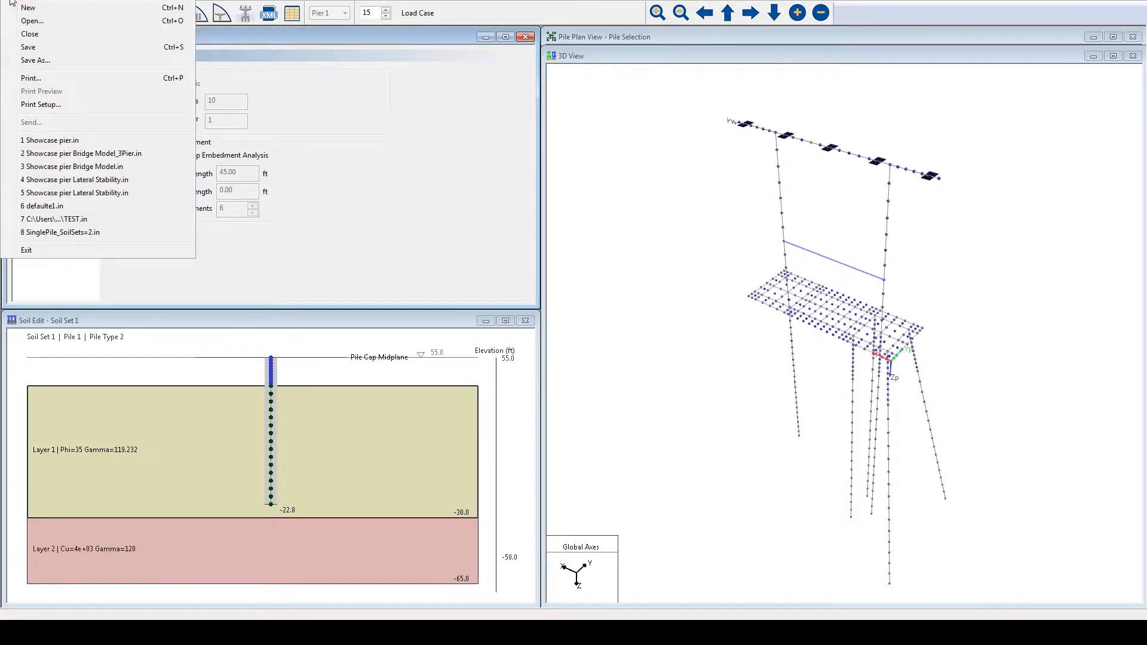
left_click(78, 180)
- Preview the AASHTO load combinations for the EXTREME-II limit state and check the CV factor
left_click(56, 88)
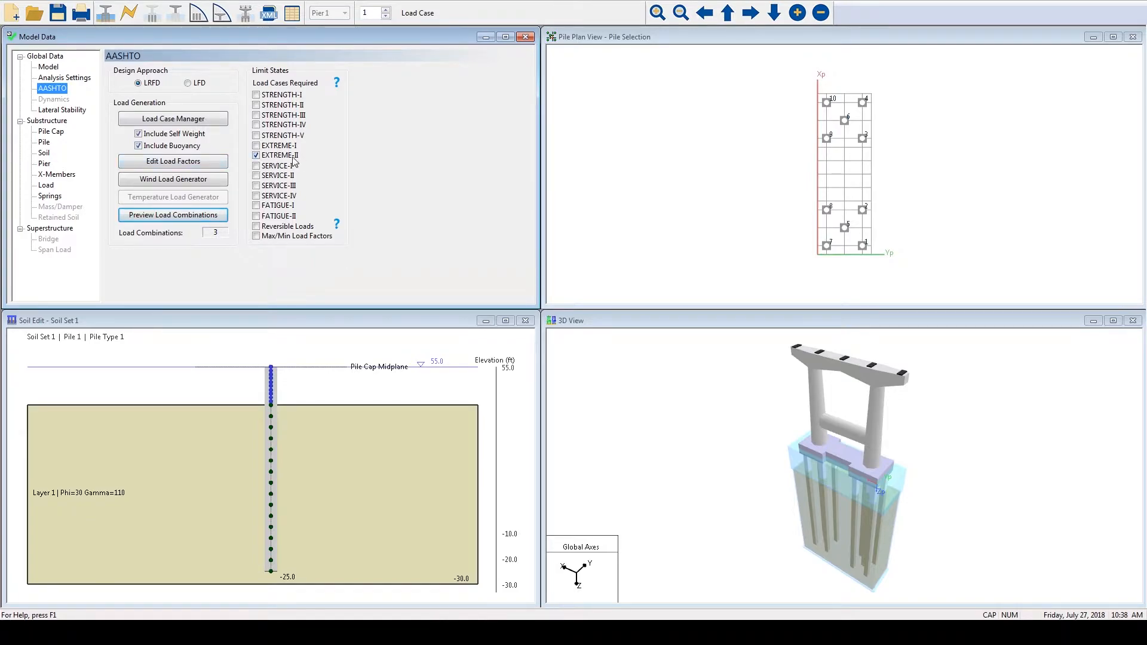
left_click(179, 220)
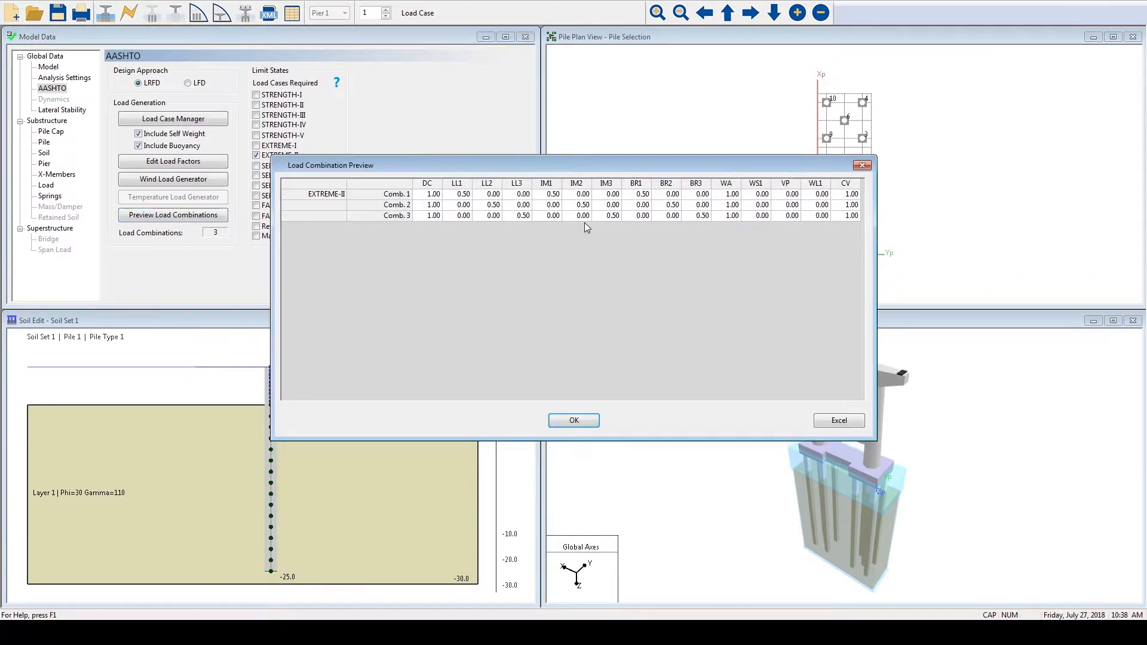
left_click(853, 196)
left_click(574, 428)
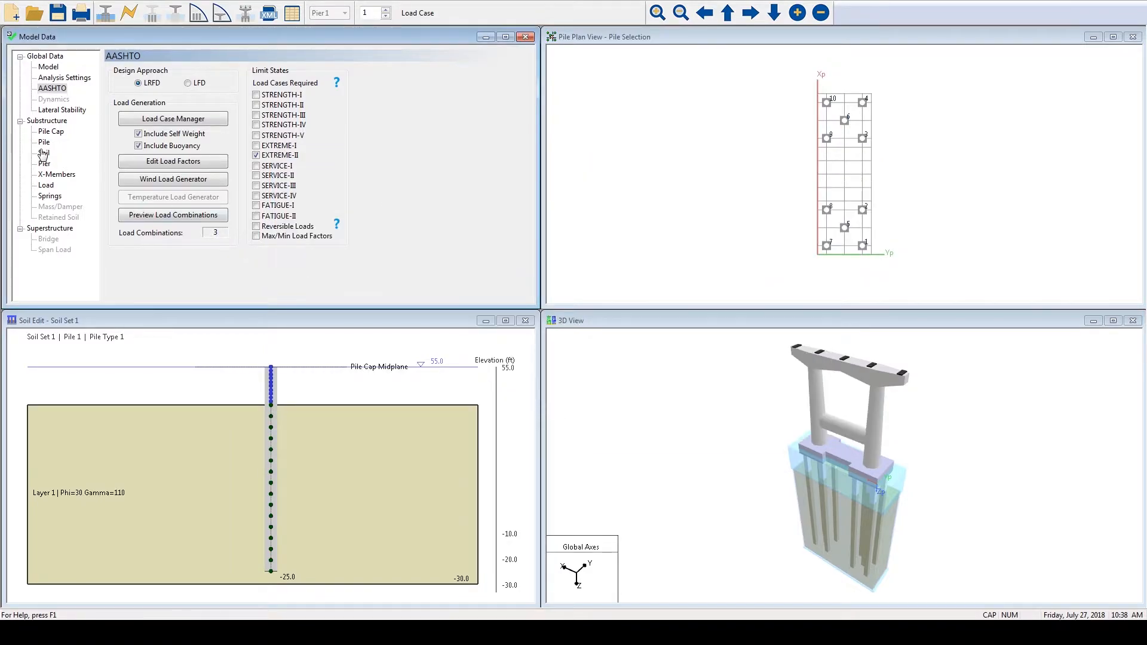
- Examine the Driven Pile Sand (Mosher) tip model properties of soil layer 1, including maximum tip resistance and critical displacement
left_click(43, 154)
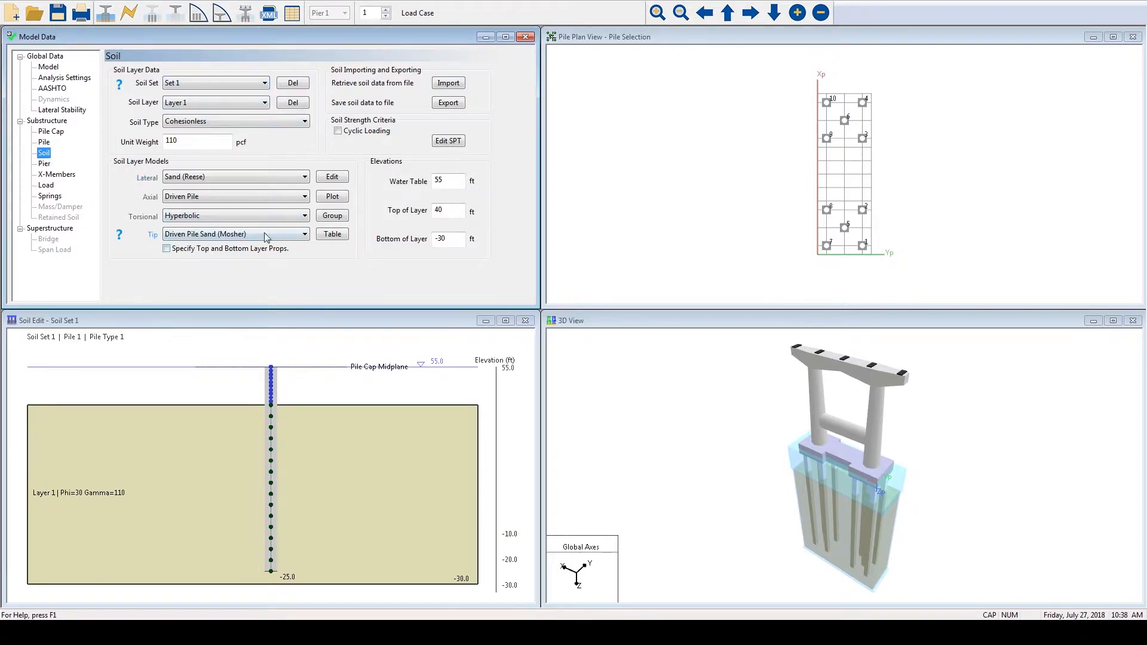
left_click(332, 178)
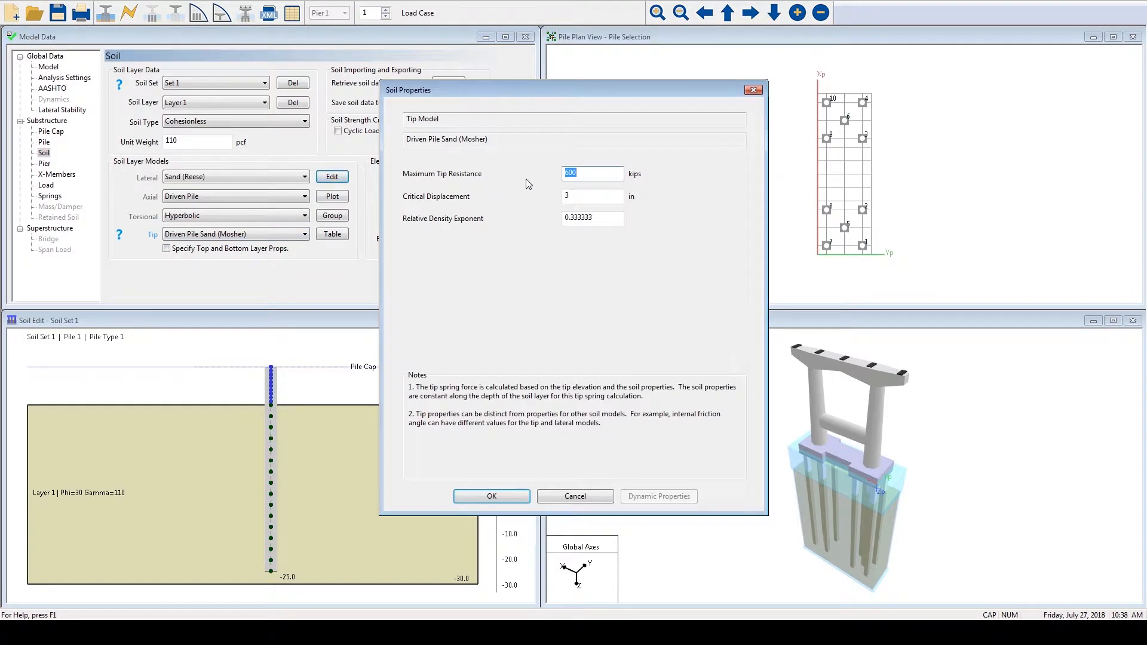
double_click(565, 197)
left_click(575, 173)
left_click(522, 498)
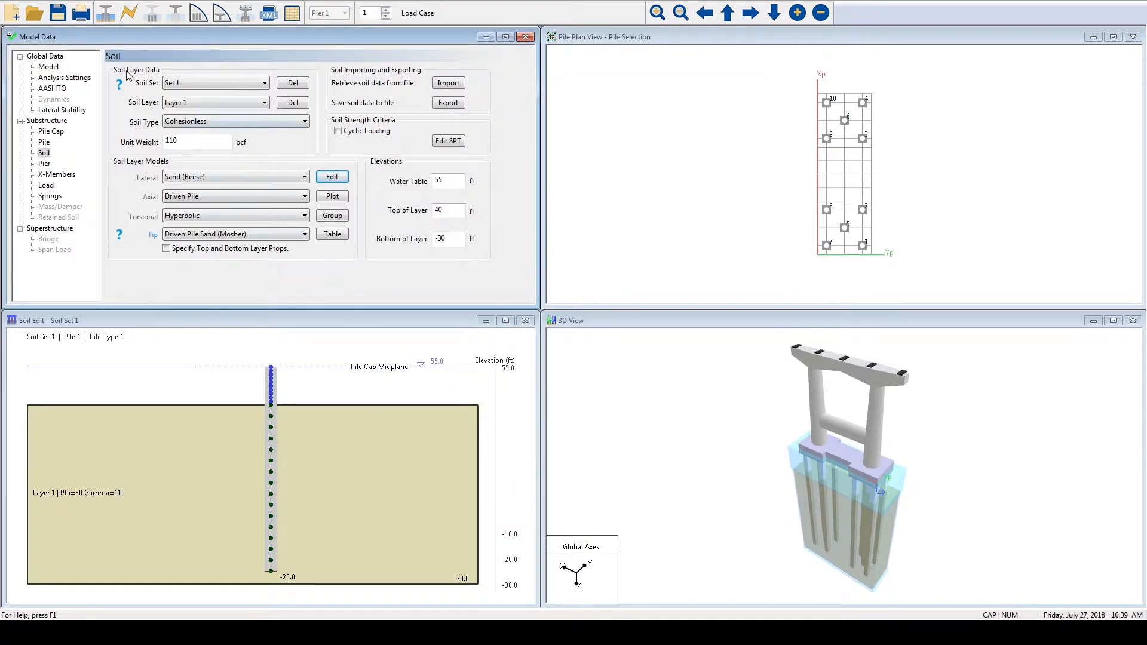
- Run the analysis, accepting the file save and results overwrite, and generate the Minimum Pile Tip Embedment design table
left_click(127, 13)
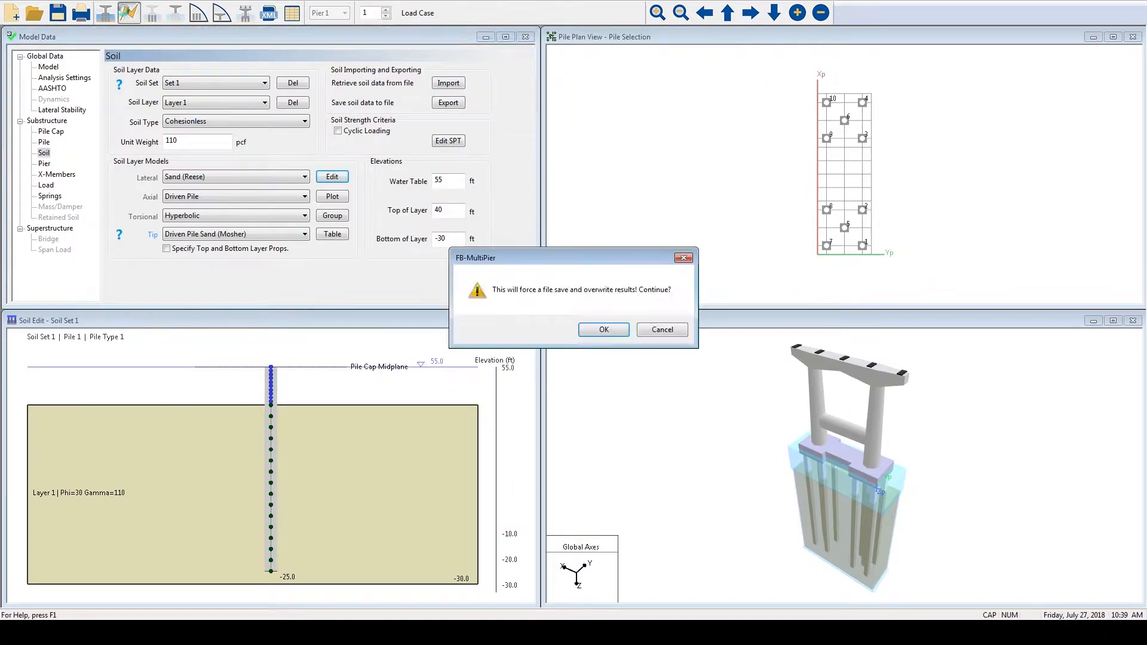
left_click(619, 331)
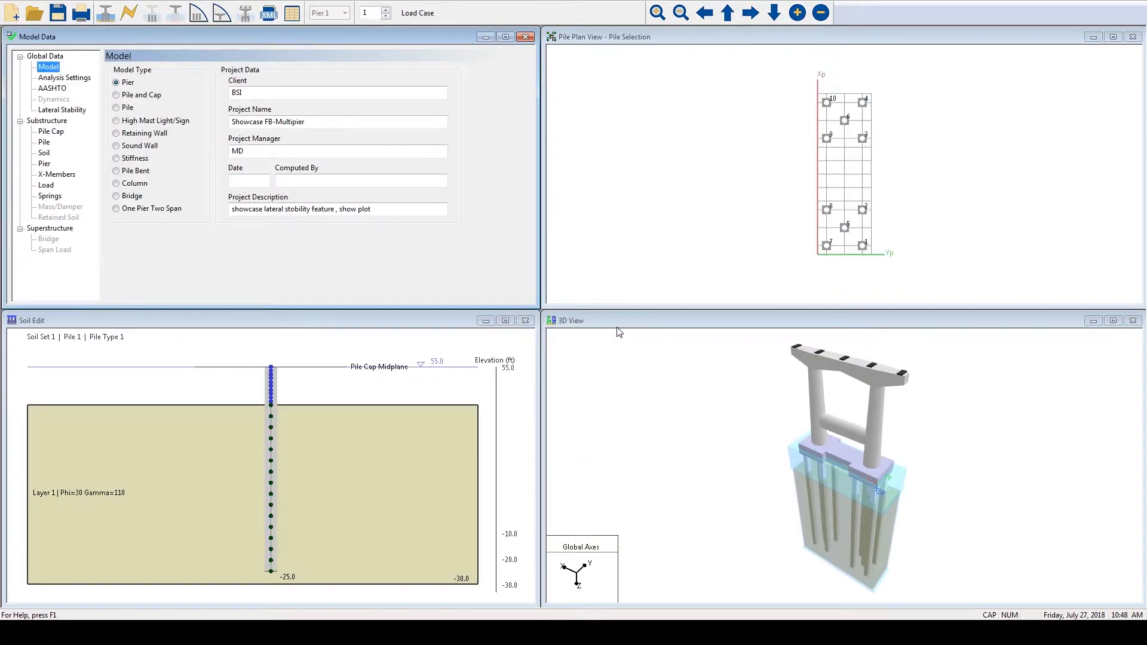
left_click(293, 19)
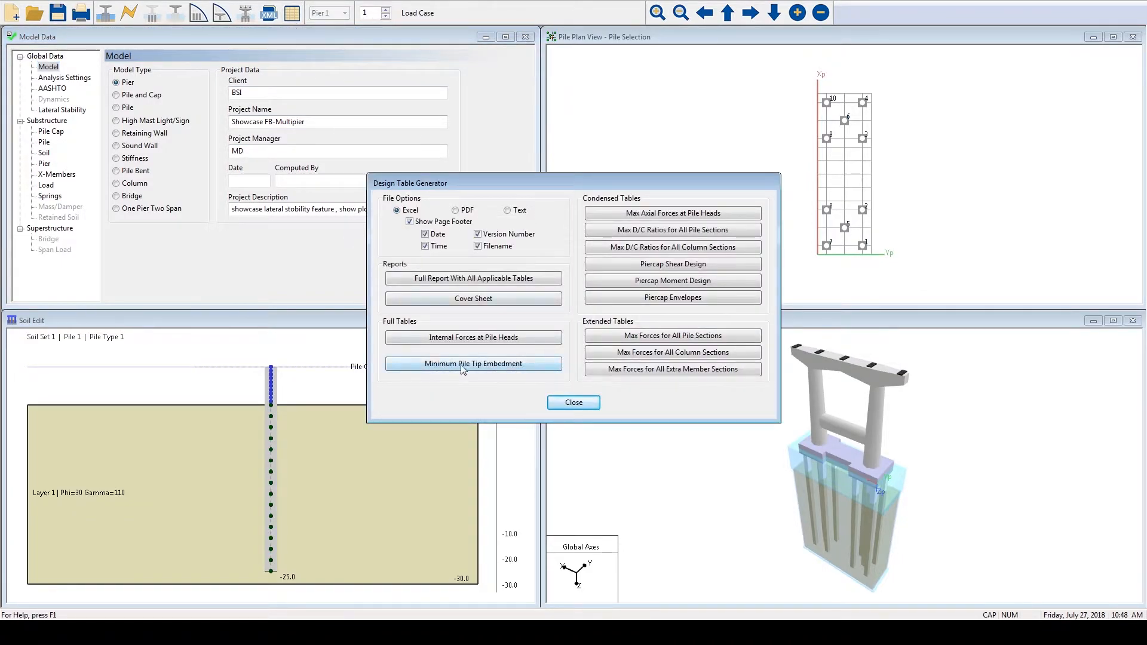
left_click(524, 372)
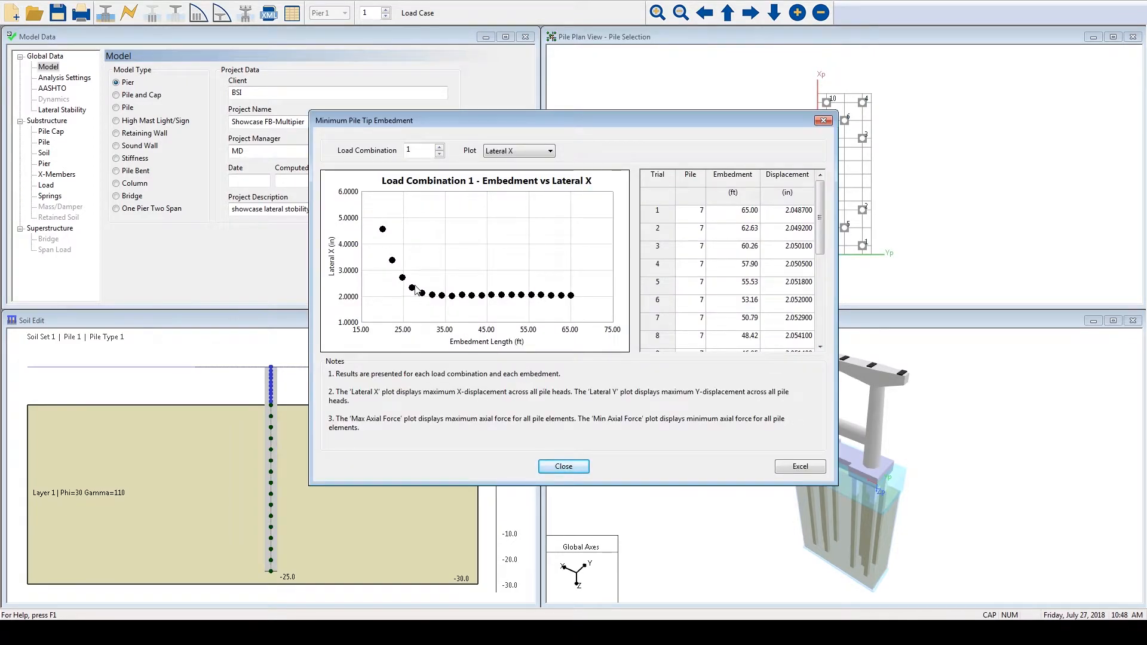
- Plot embedment against Max Axial Force for load combination 1, review all the trials and close the embedment results
left_click(550, 151)
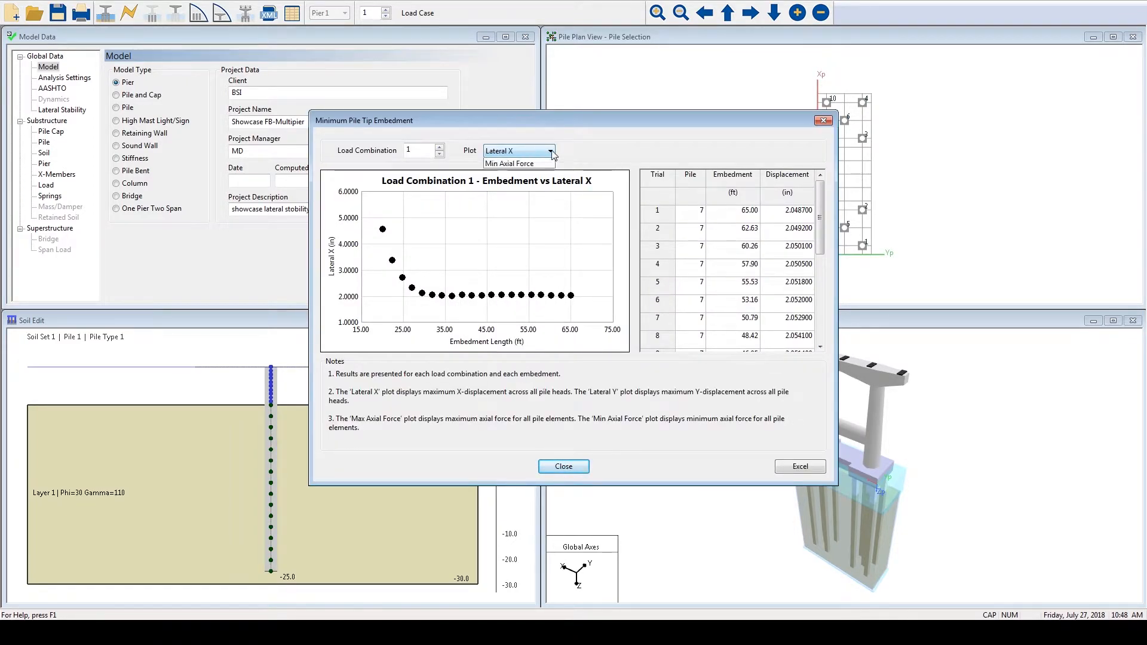
left_click(533, 184)
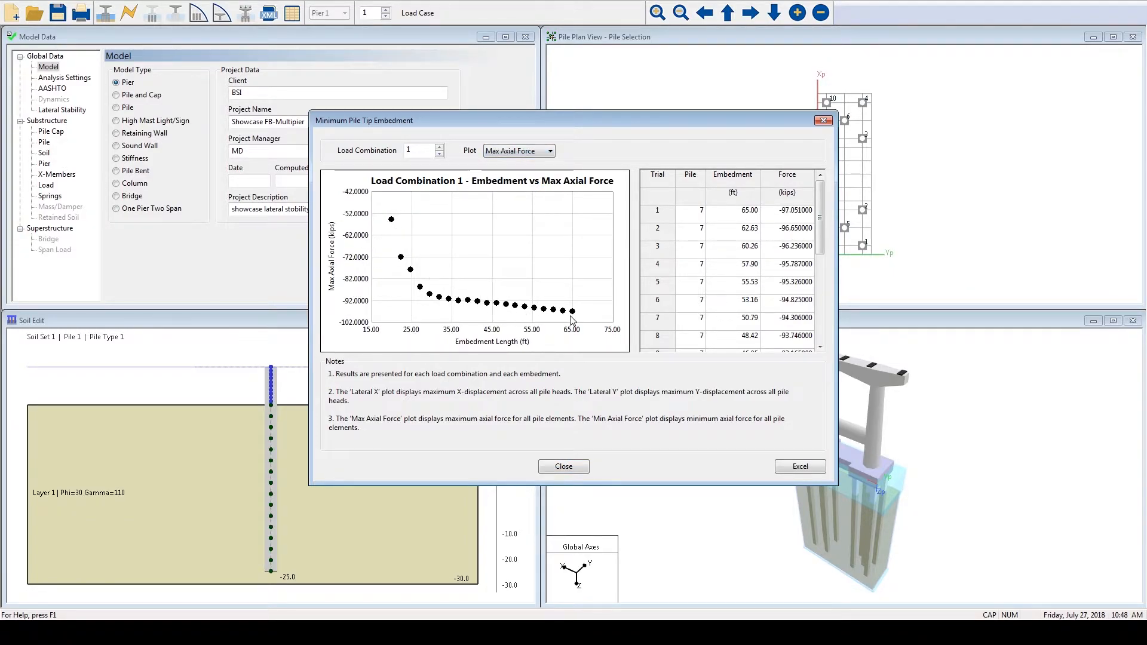
left_click_drag(819, 220, 820, 330)
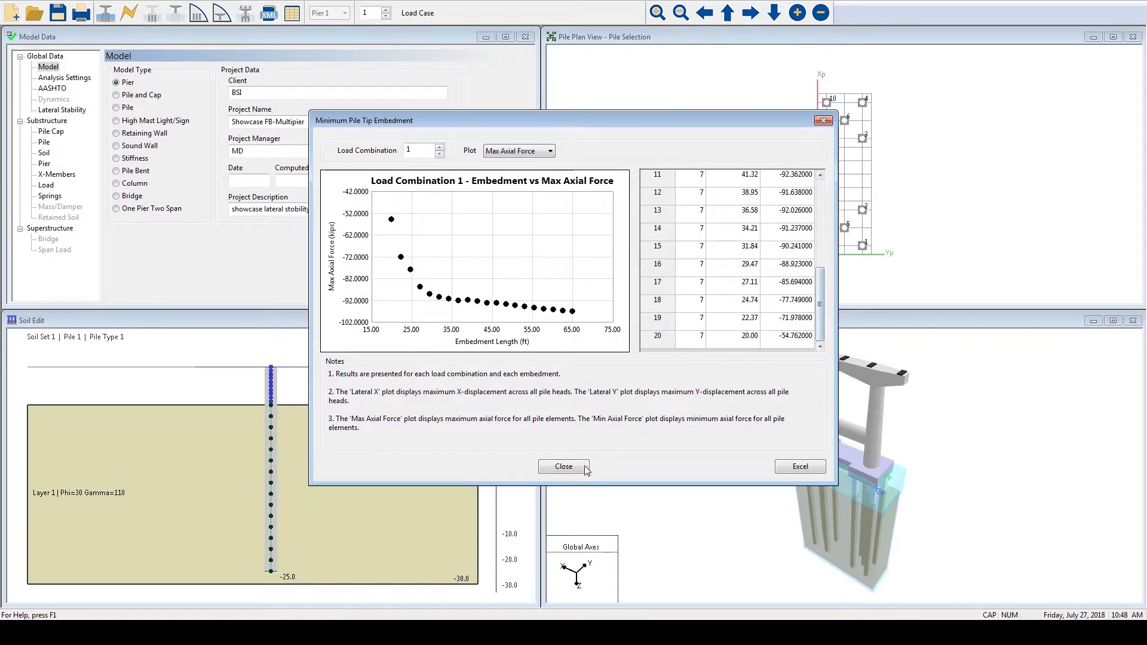
left_click(561, 467)
left_click(538, 362)
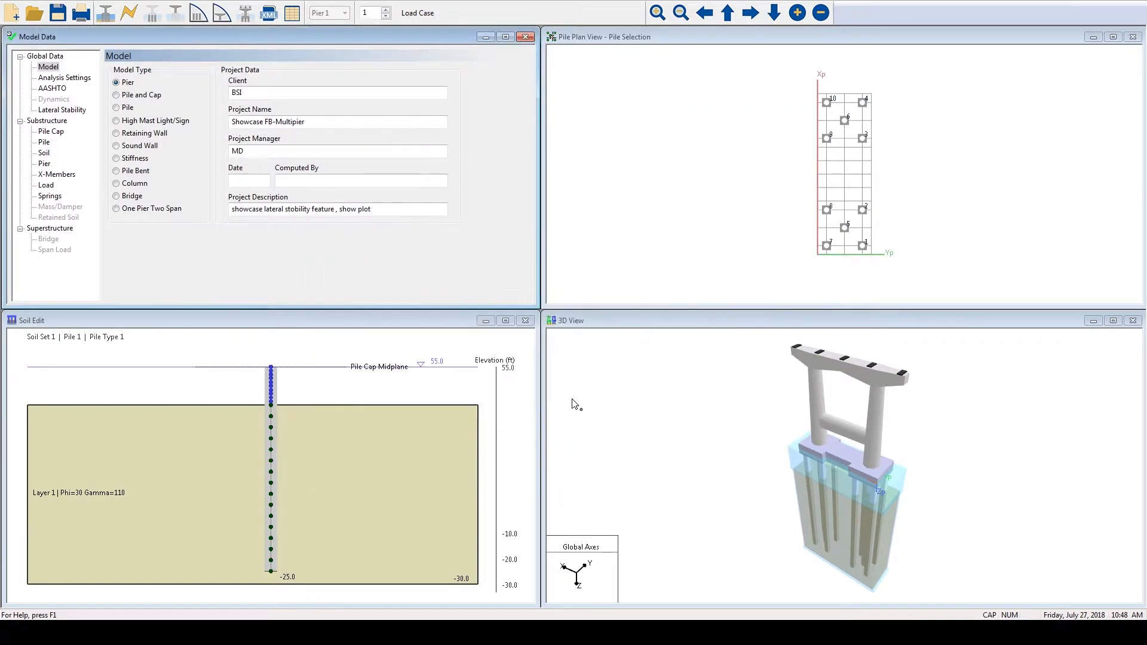
- Highlight the elements joining the pier columns to the pile cap in the 3D results, inspect them closely and return to the model data
left_click(58, 131)
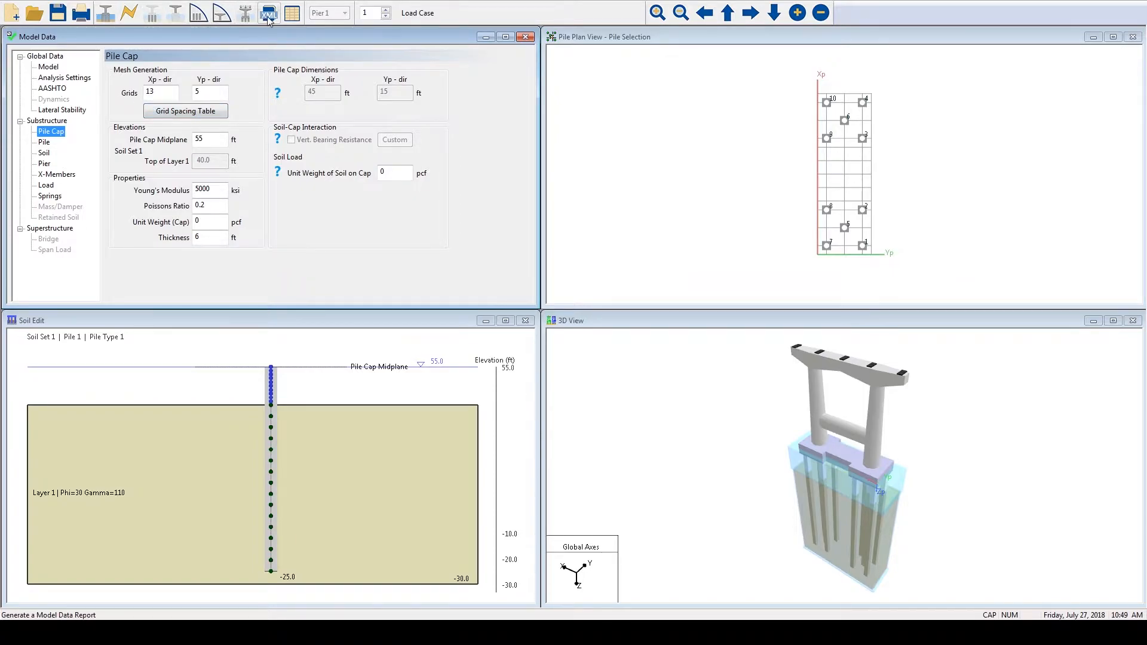
left_click(245, 13)
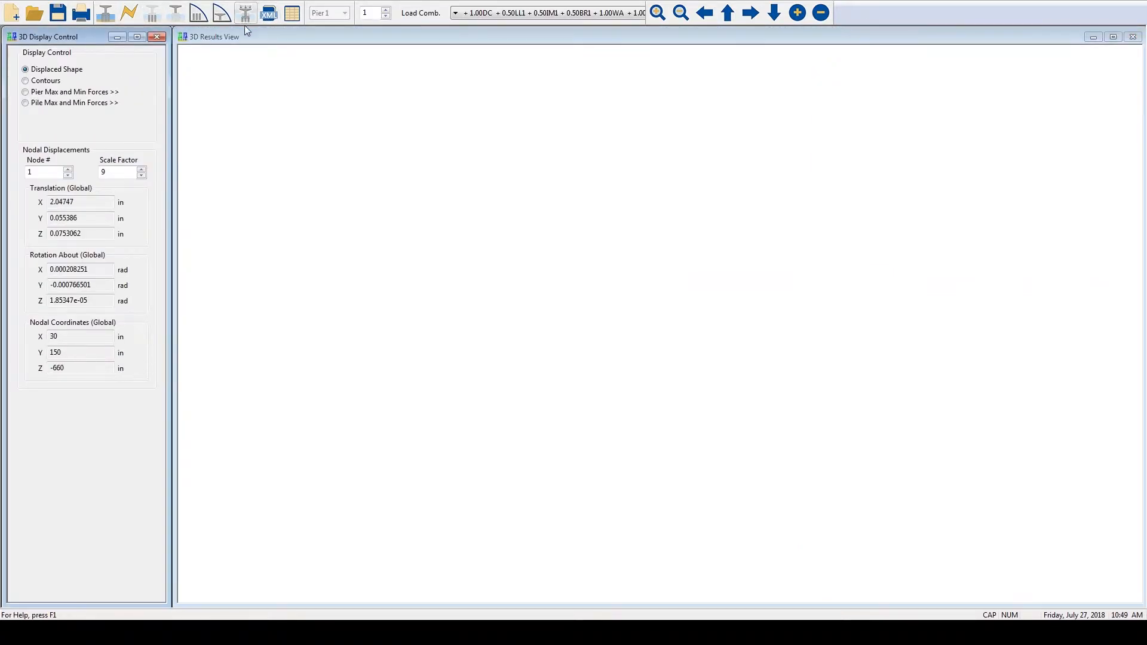
right_click(339, 187)
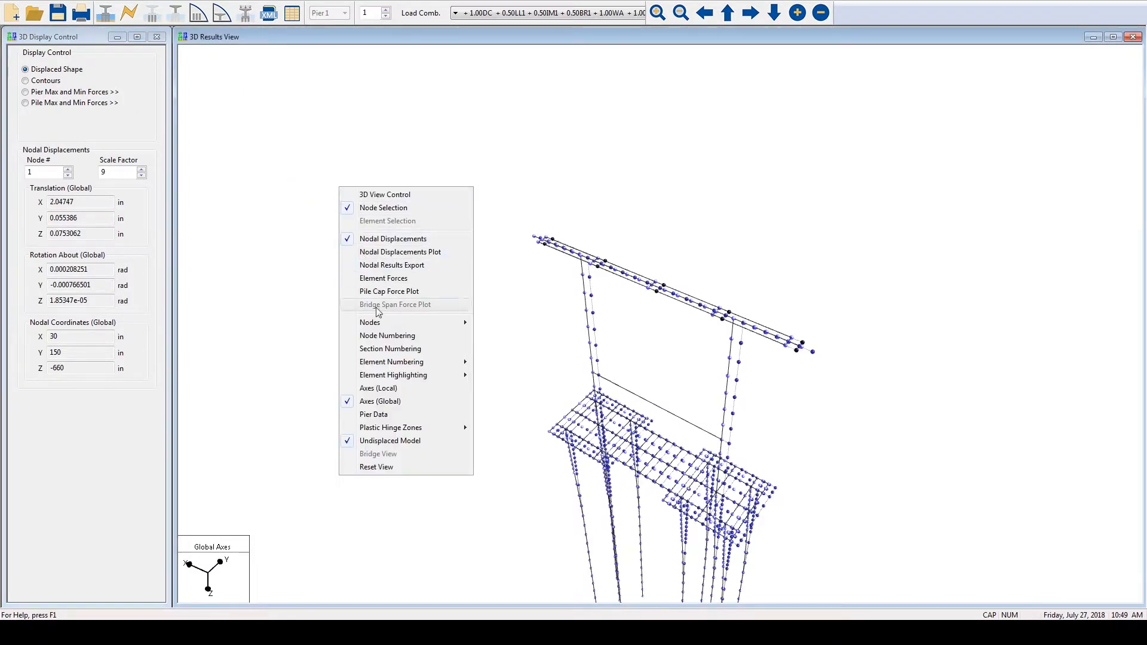
mouse_move(397, 375)
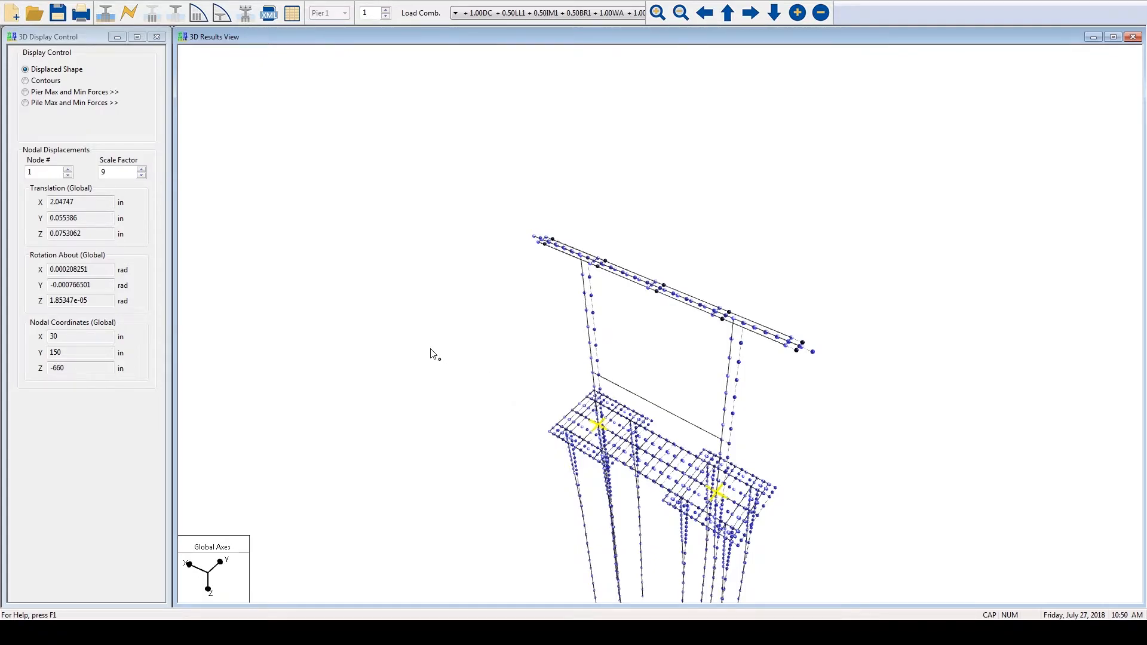
right_click(358, 193)
left_click(387, 206)
left_click_drag(494, 322, 520, 122)
middle_click_drag(612, 348, 766, 255)
right_click_drag(668, 348, 738, 241)
right_click_drag(709, 304, 721, 277)
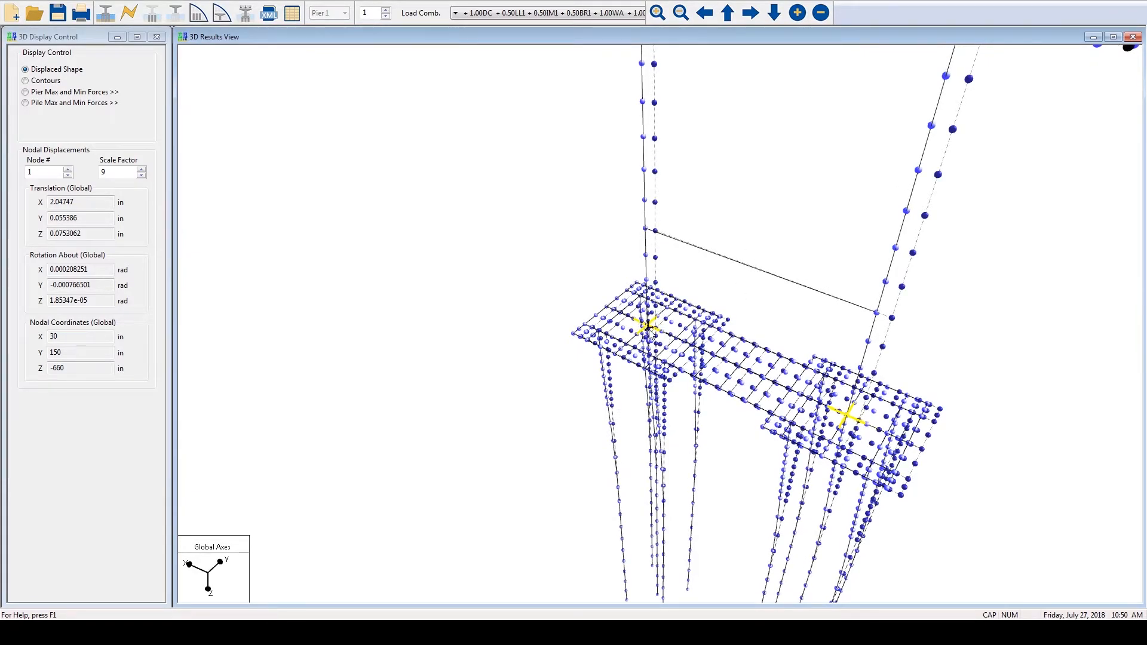
left_click(106, 15)
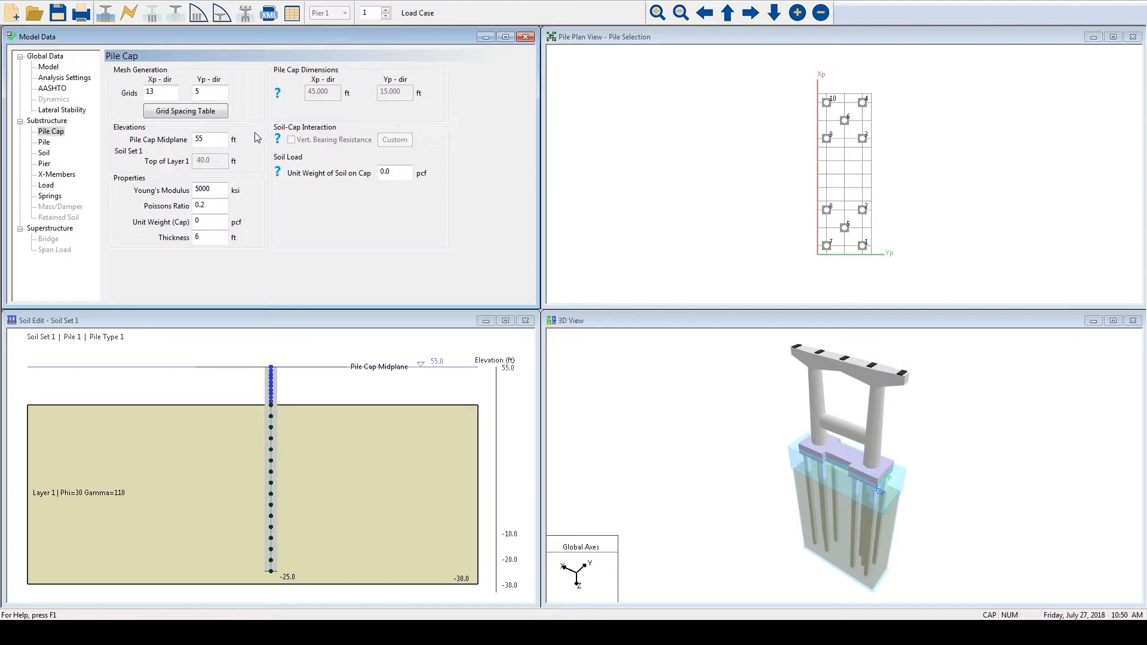
- Try removing and re-adding pile cap elements near the middle of the cap with Add/Remove Cap
right_click(612, 111)
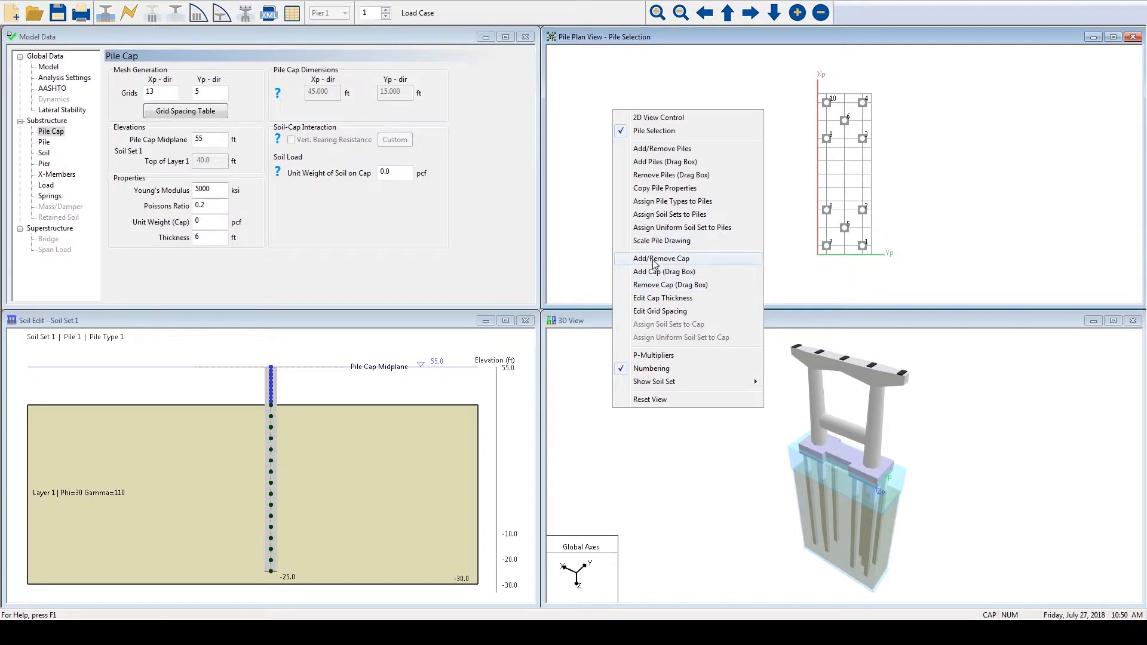
left_click(654, 259)
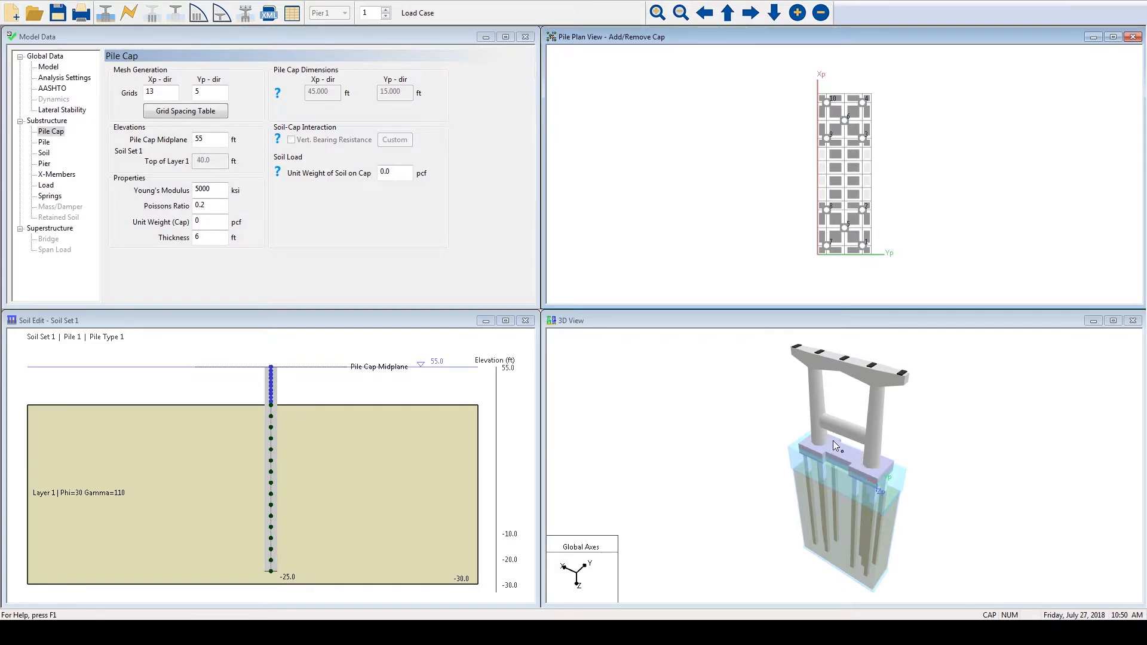
left_click(854, 157)
left_click(853, 168)
left_click(849, 155)
- With Edit Cap Thickness, set the 3-D drawing thickness of the cap elements in row 2, columns 6 to 8, to 12 ft
right_click(681, 168)
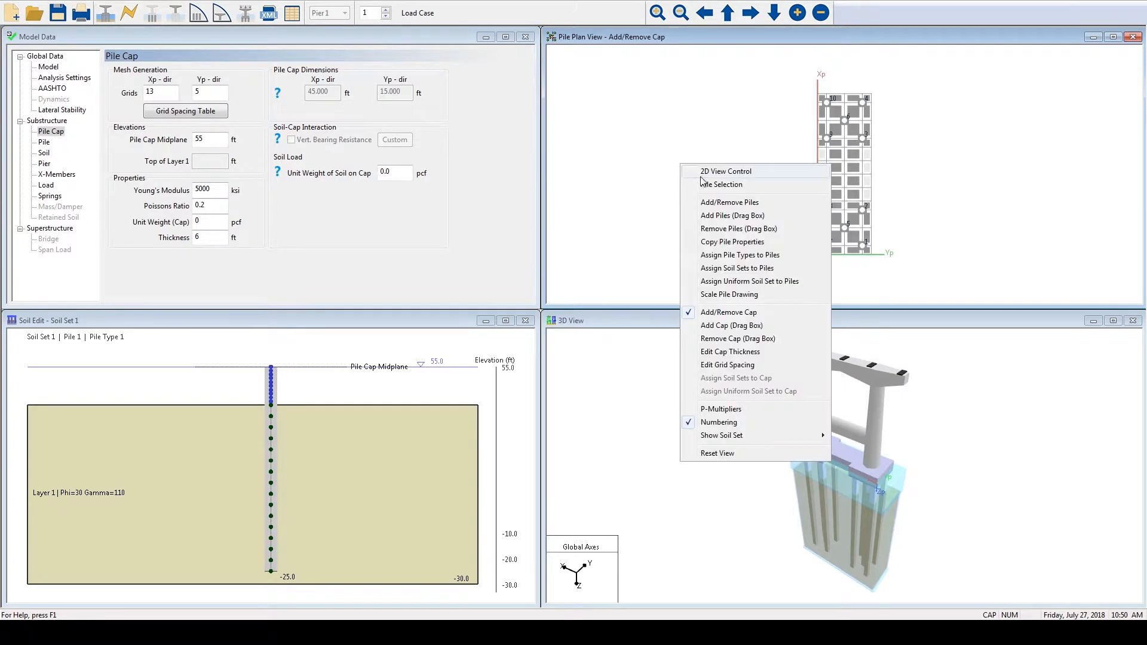
left_click(736, 358)
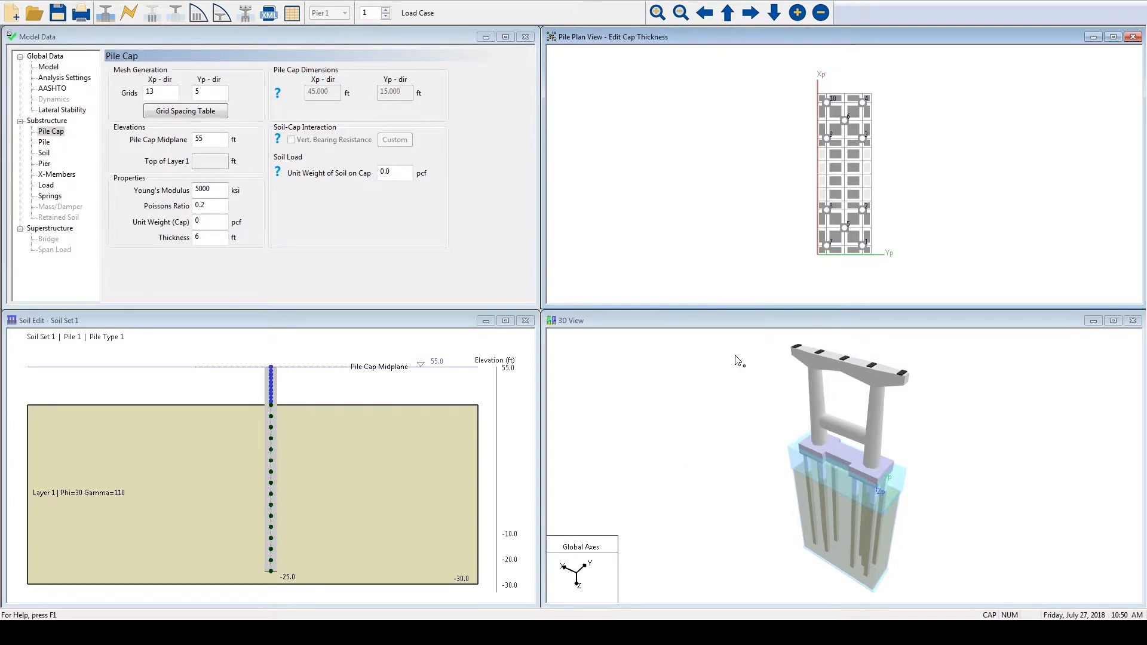
left_click(852, 152)
double_click(647, 154)
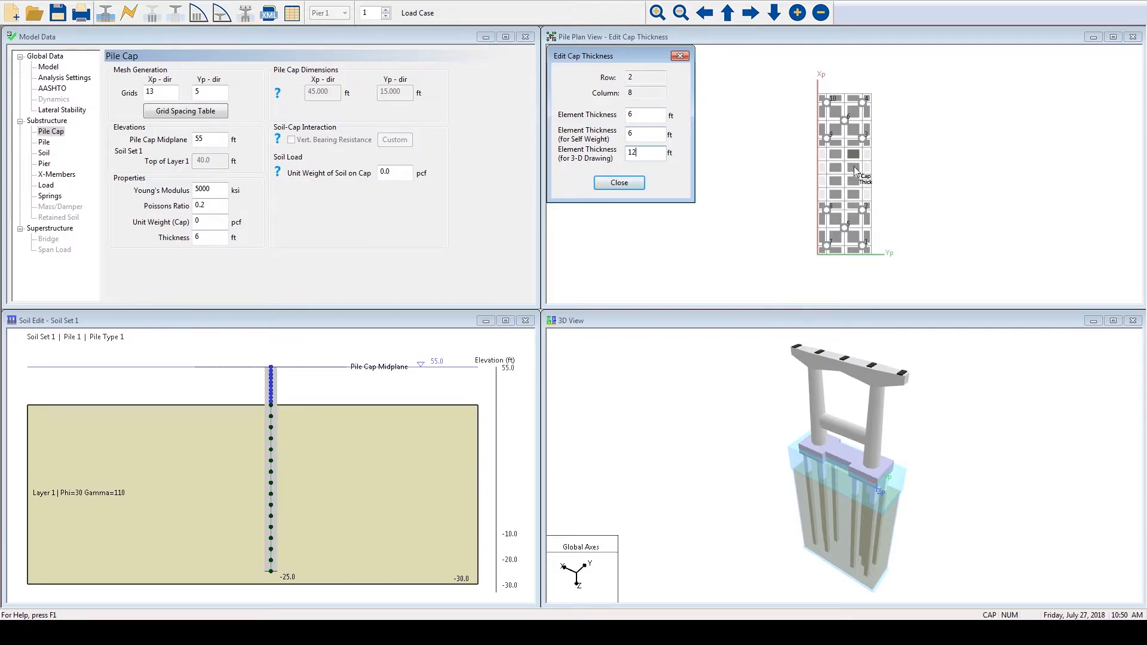
left_click(854, 166)
double_click(645, 154)
type("12")
left_click(852, 179)
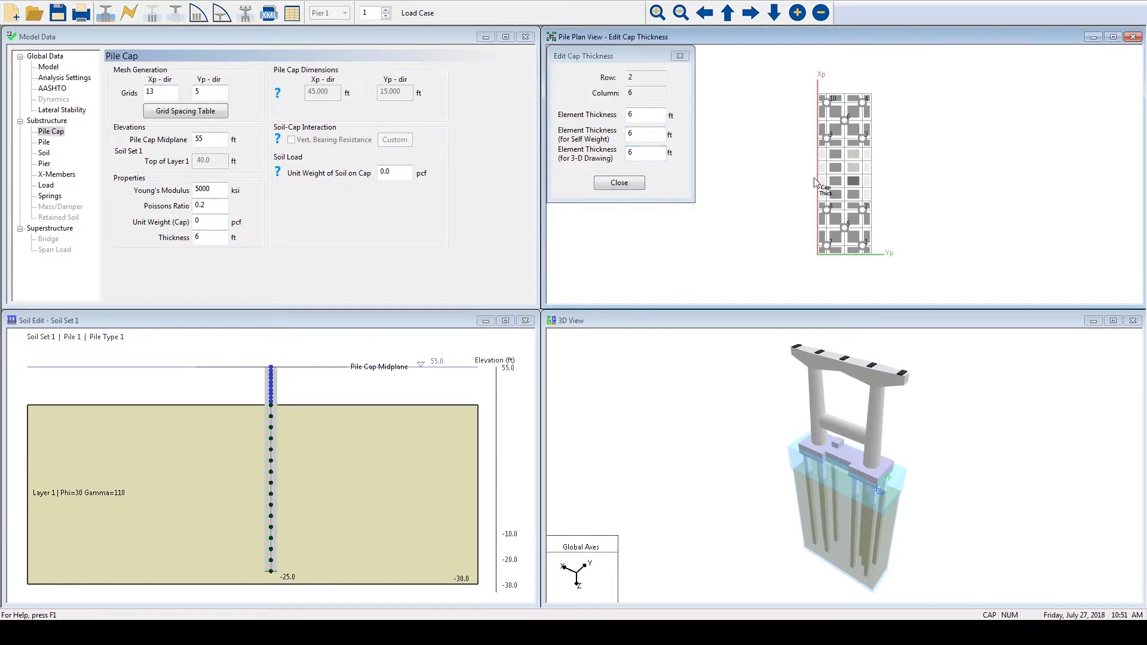
double_click(645, 153)
type("12")
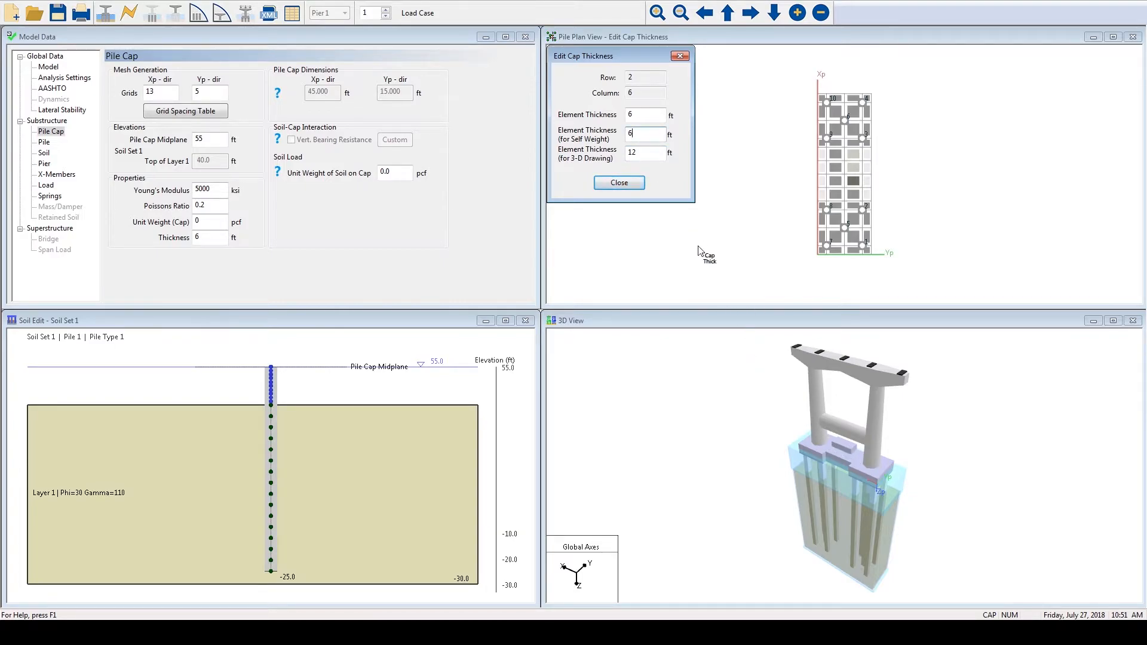
- Set the 3-D drawing thickness of the three edited cap elements back to 6 ft and finish the thickness editing
left_click_drag(637, 155, 623, 159)
type("6")
left_click(650, 135)
left_click(850, 167)
left_click_drag(638, 154, 616, 156)
type("6")
left_click(854, 154)
left_click(619, 183)
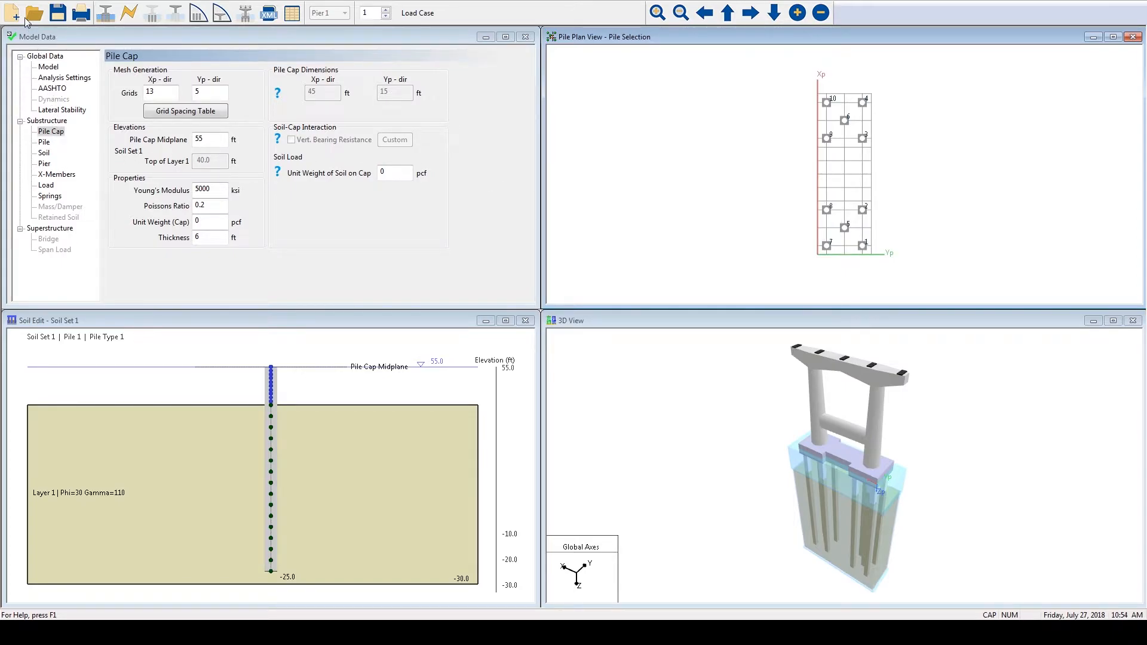
- Open the model file Showcase pier.in and bring up the full cross-section properties of pile Type 1
left_click(12, 2)
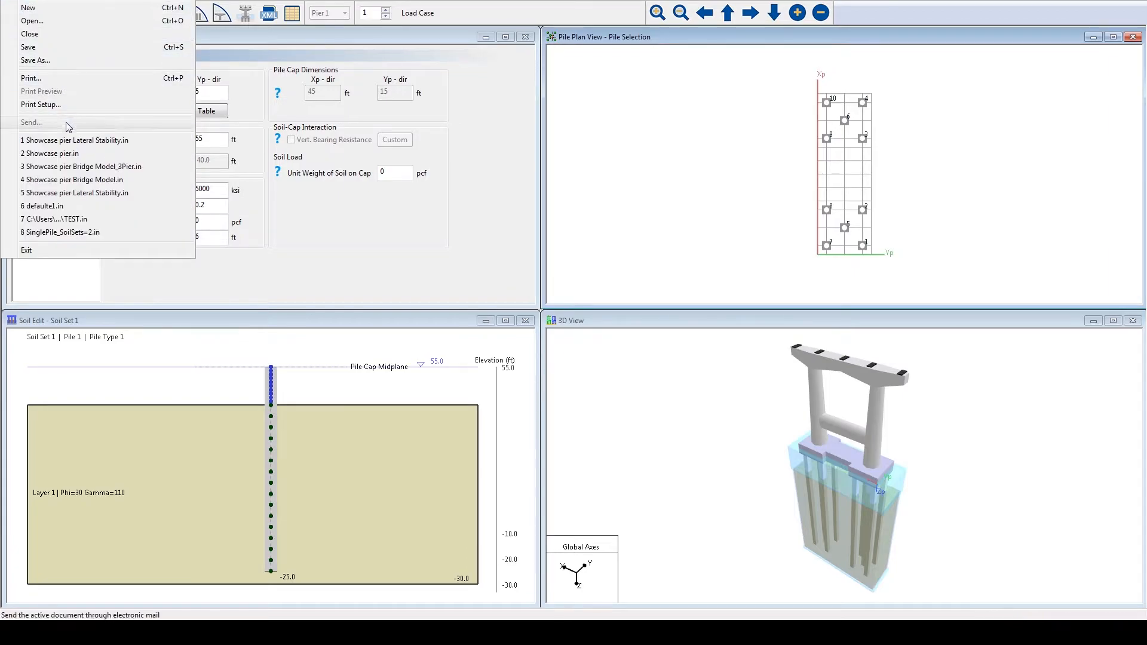
left_click(64, 157)
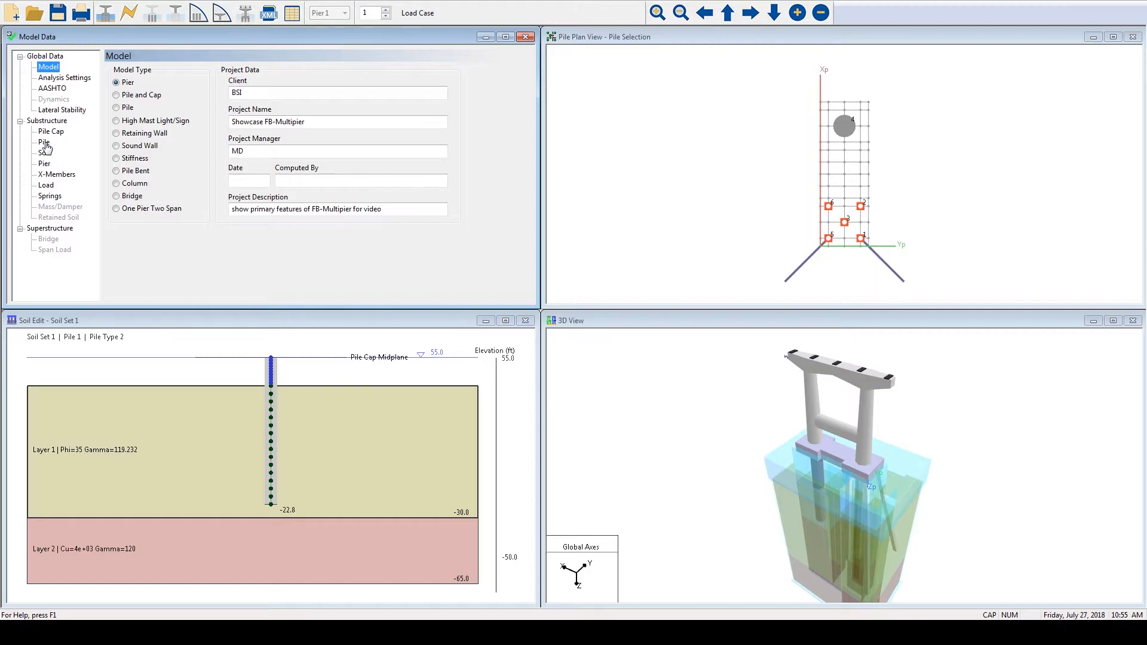
left_click(45, 145)
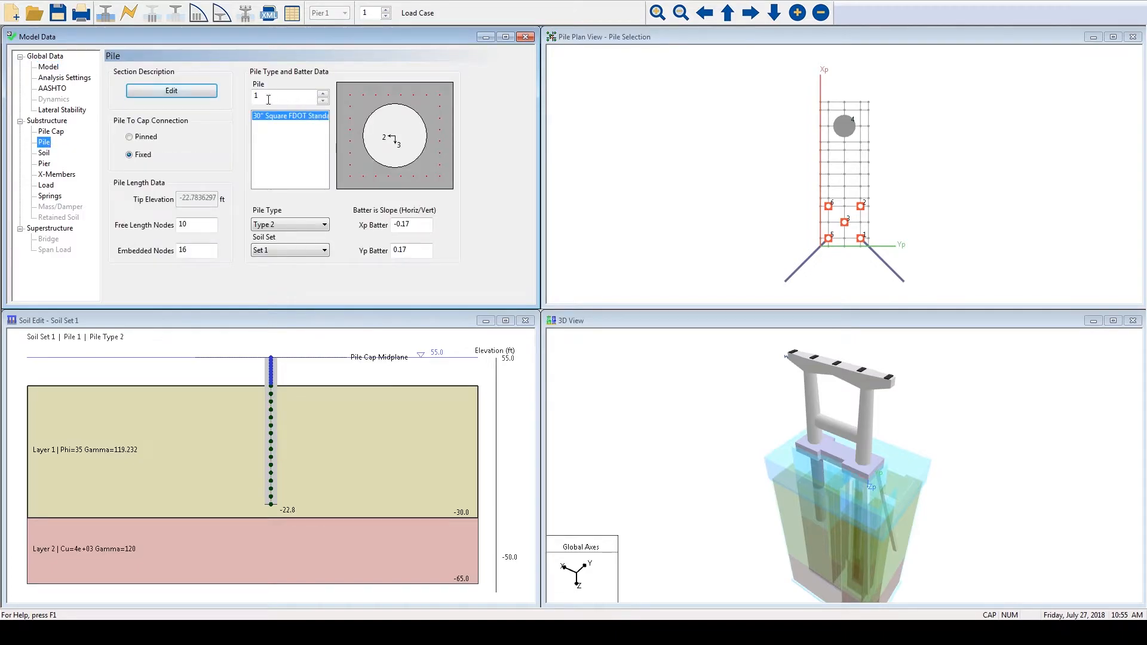
left_click(211, 93)
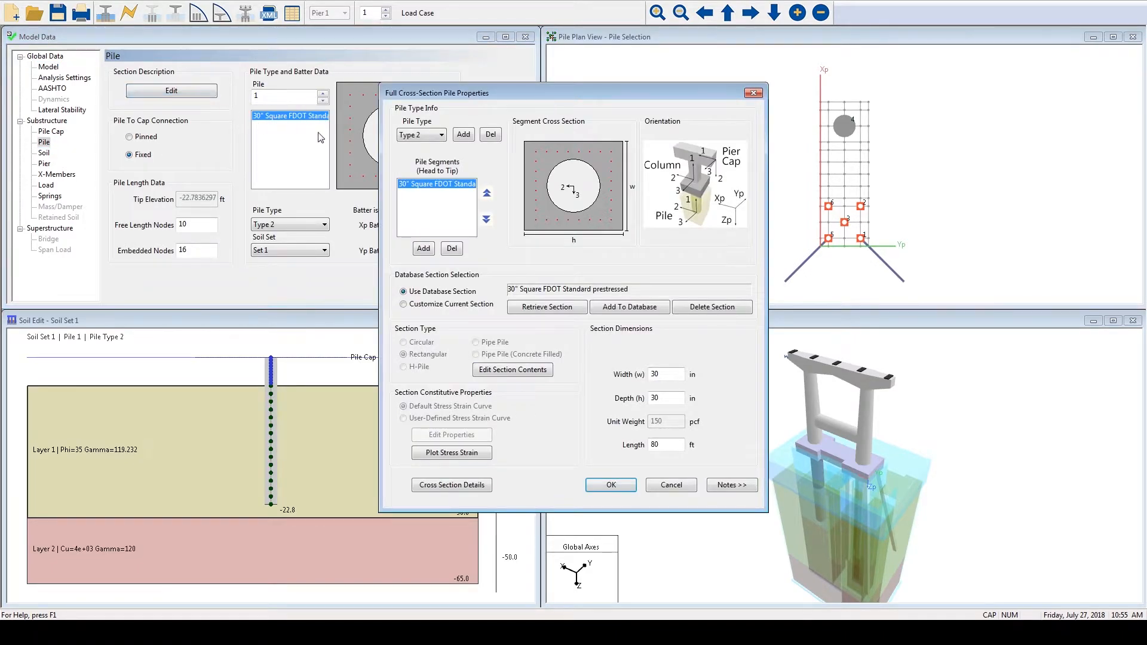
left_click(434, 135)
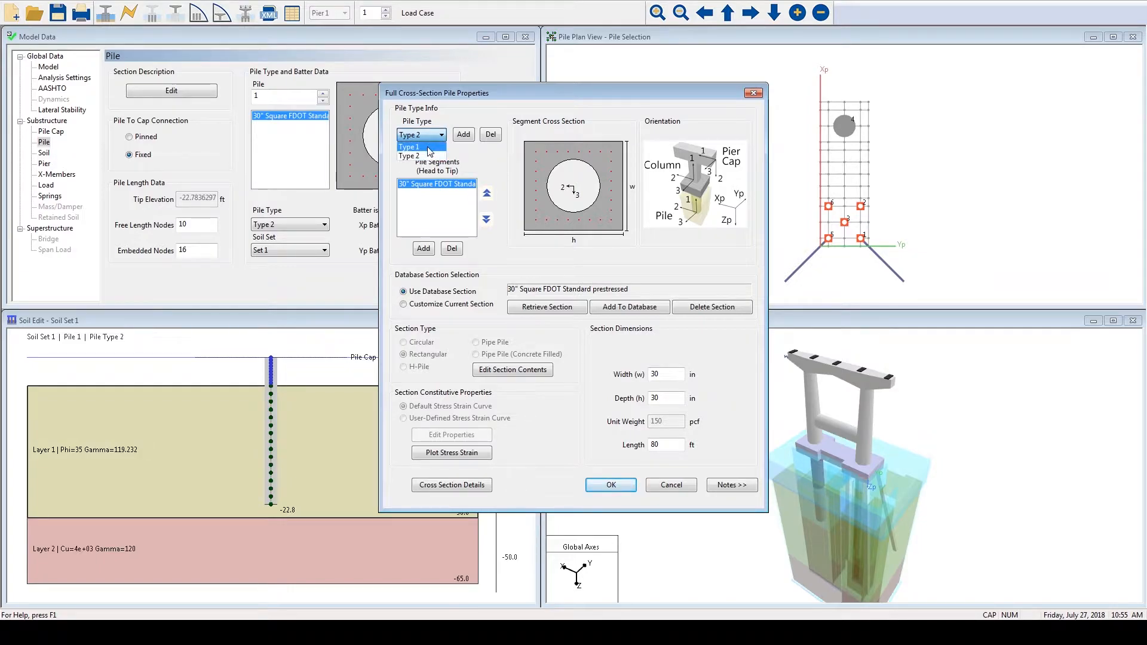
left_click(428, 147)
- Browse the database sections available for retrieval and review the circular segment's bar group, reinforcement and layout settings
left_click(560, 309)
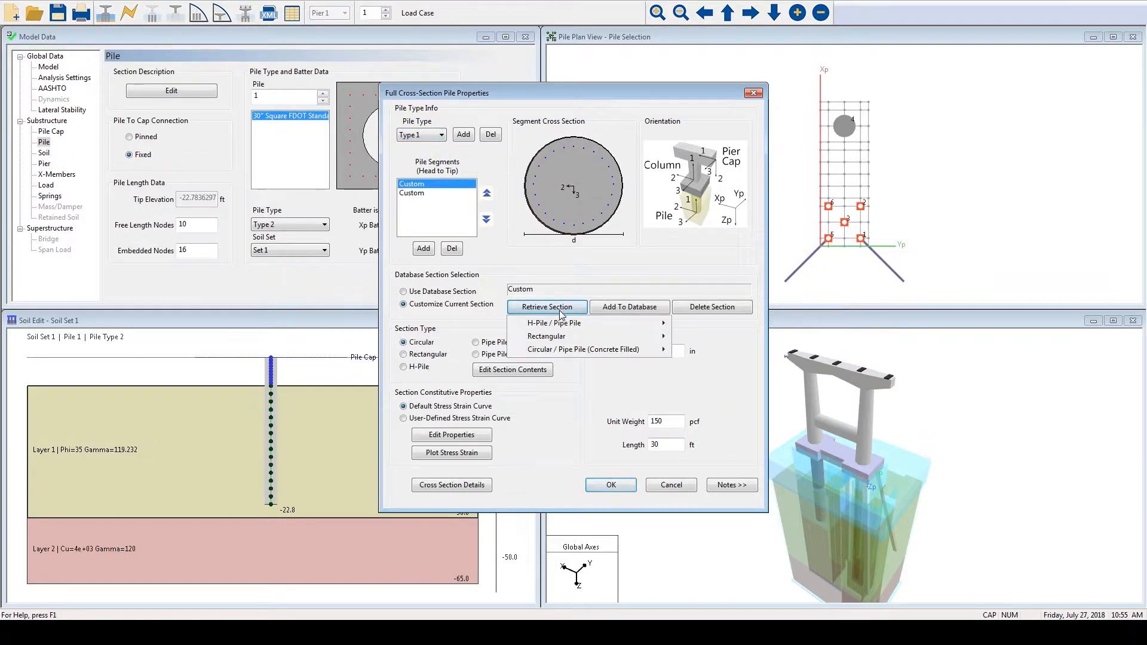
mouse_move(565, 349)
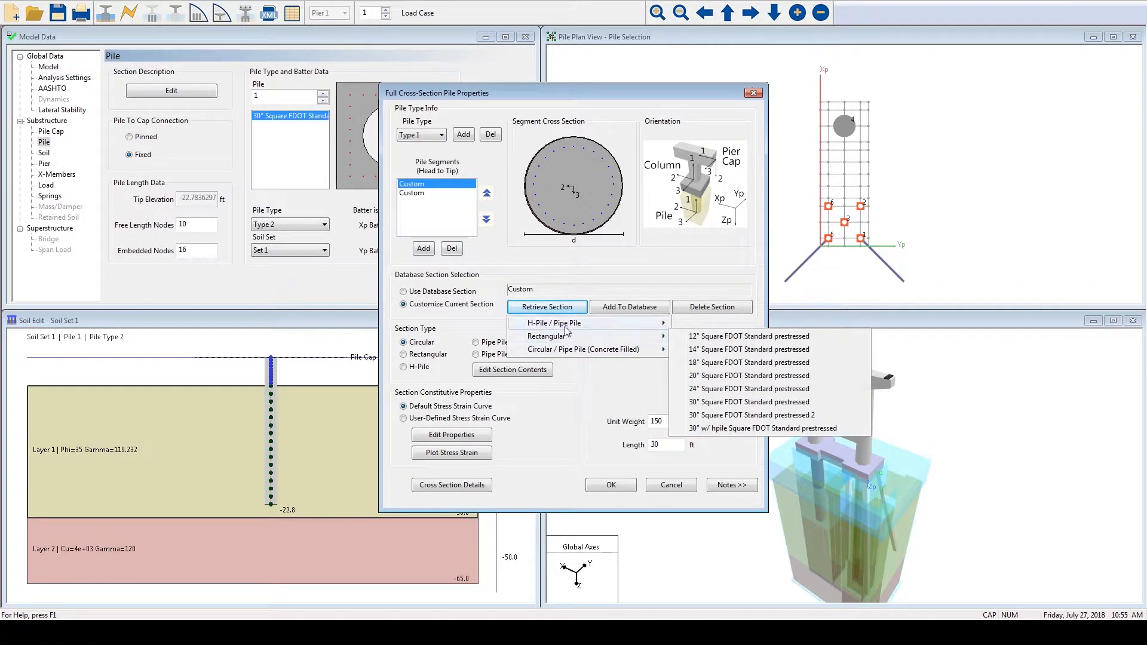
left_click(498, 276)
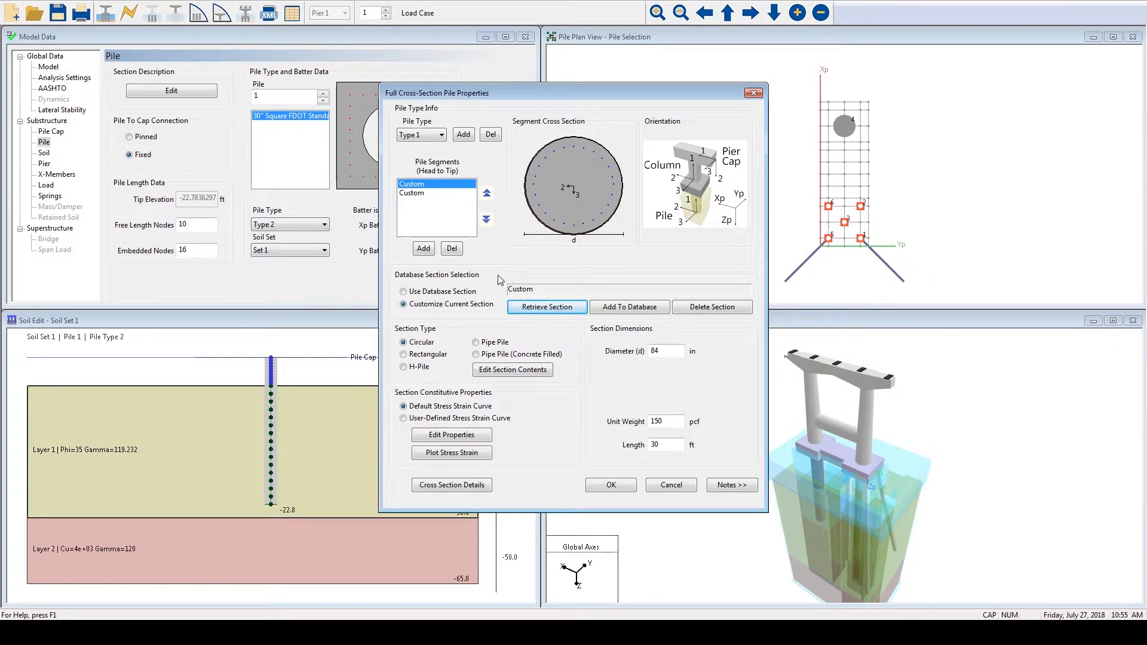
left_click(501, 370)
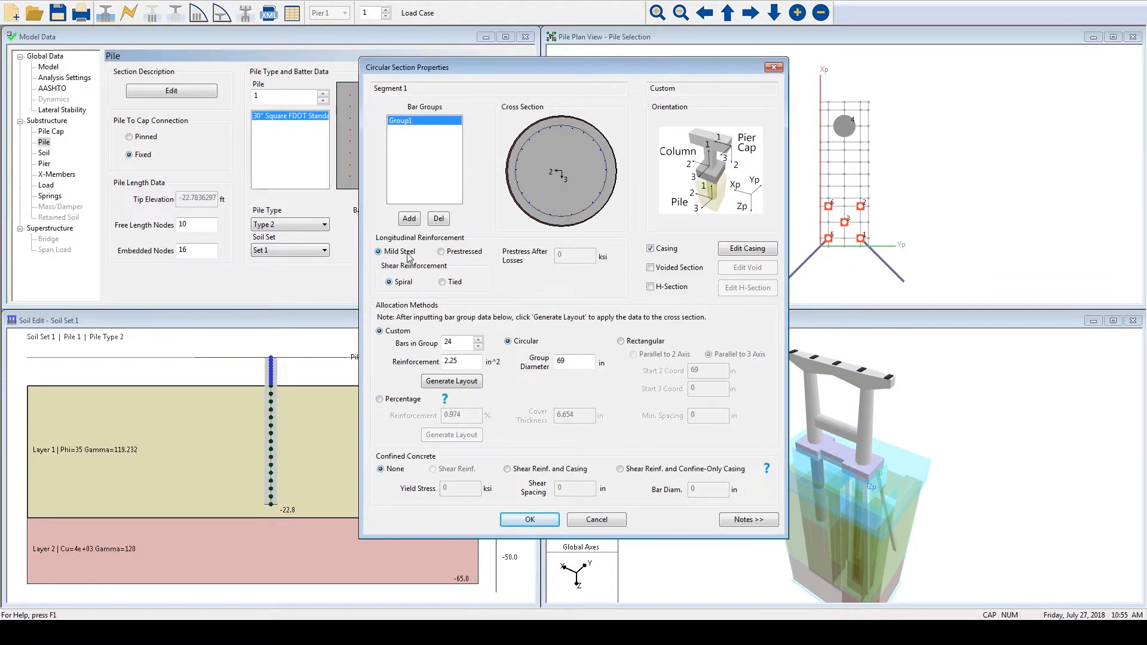
left_click_drag(452, 344, 435, 365)
left_click_drag(589, 362, 539, 365)
left_click(529, 523)
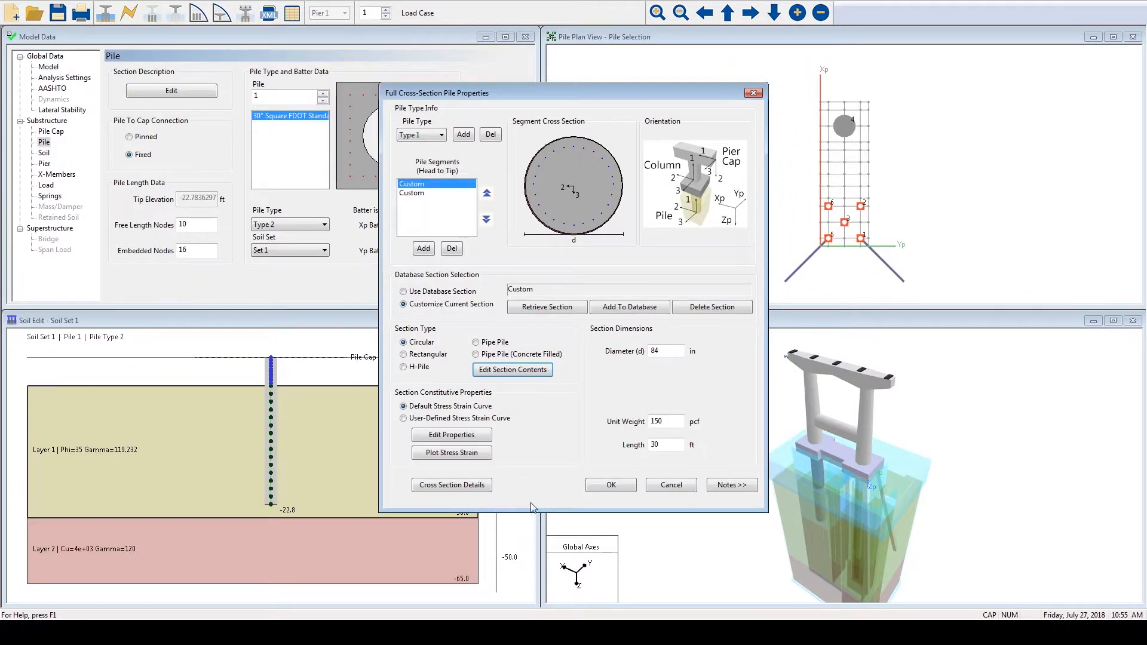
- Review the segment's default material properties and plot the stress-strain curves for mild steel, concrete and casing steel
left_click(452, 436)
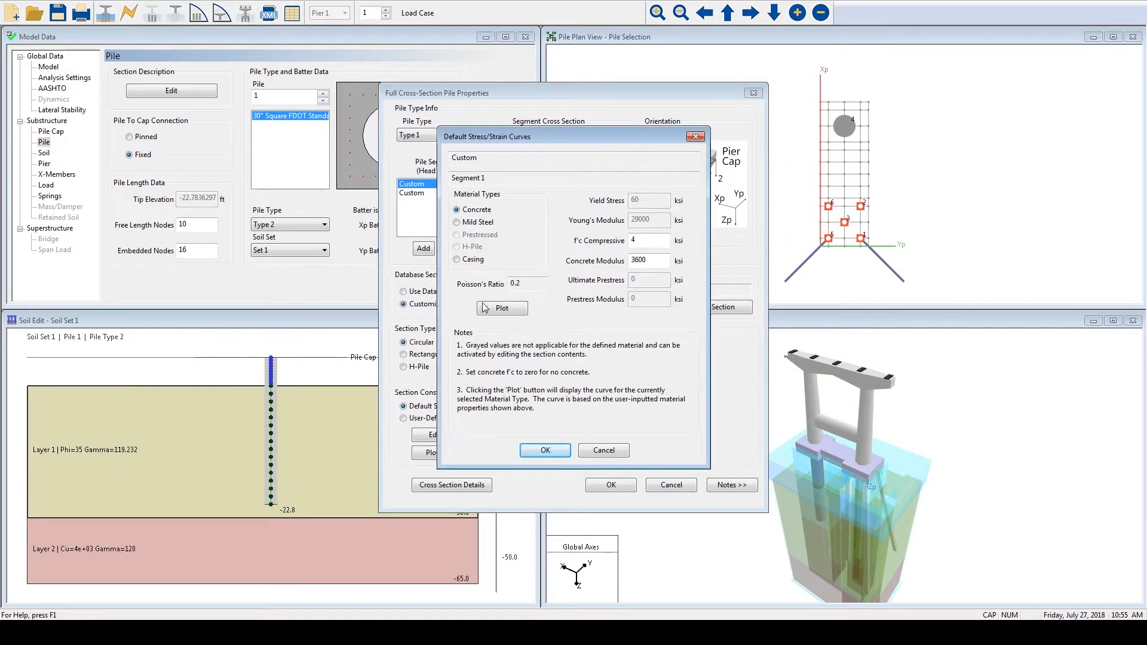
left_click(456, 222)
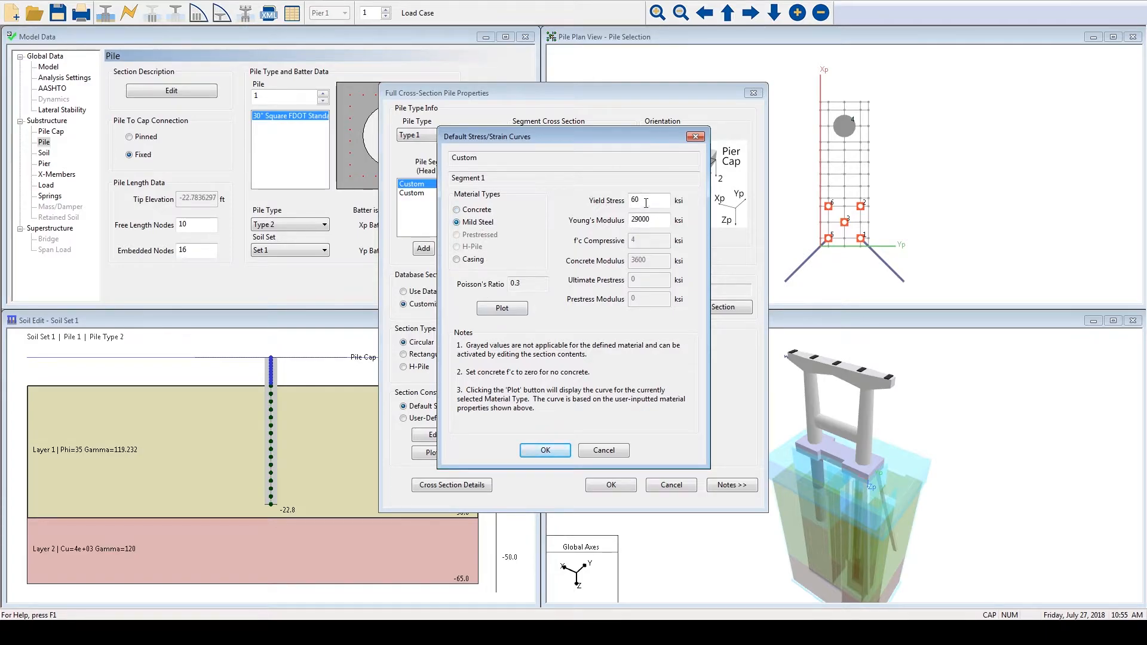
key("Tab")
left_click(500, 308)
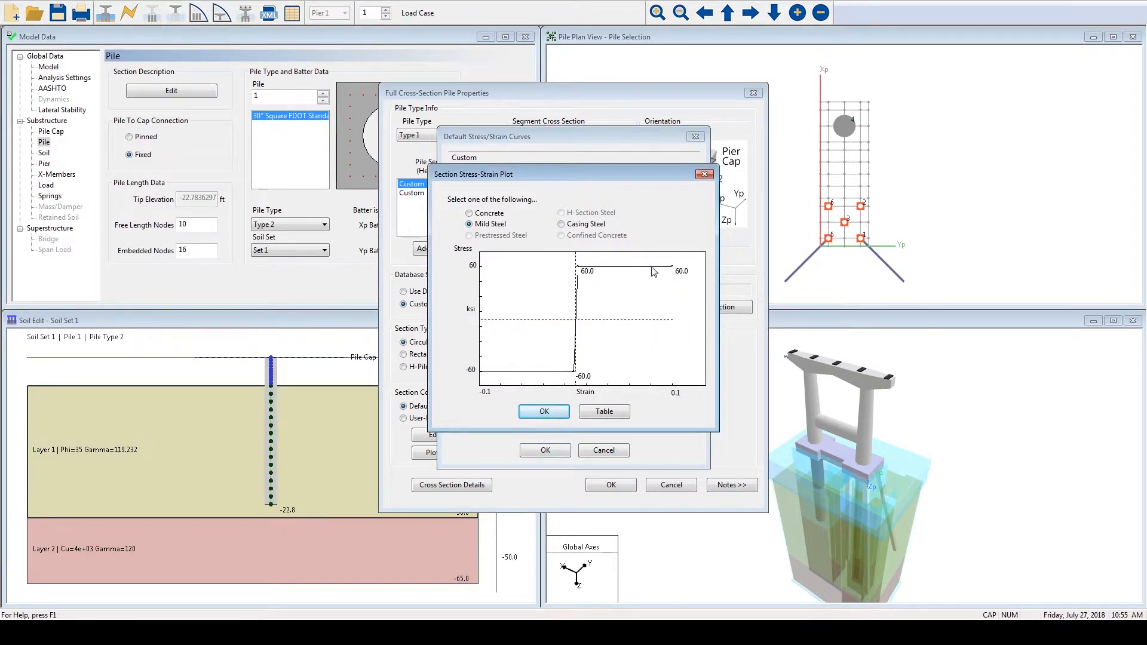
left_click(490, 215)
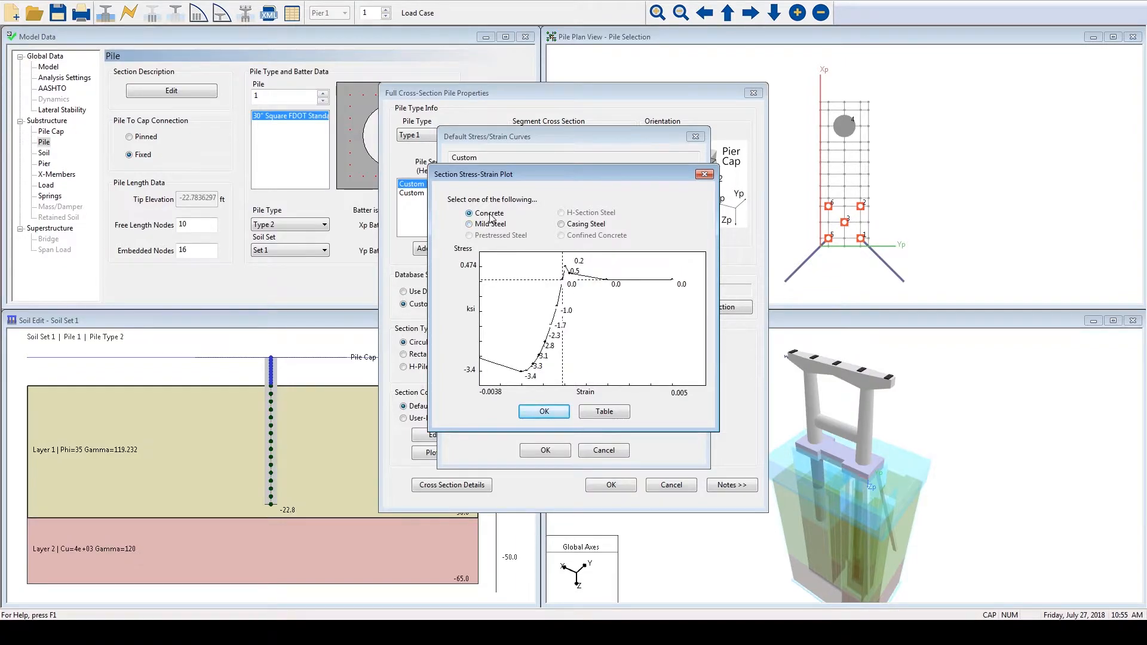
left_click(562, 224)
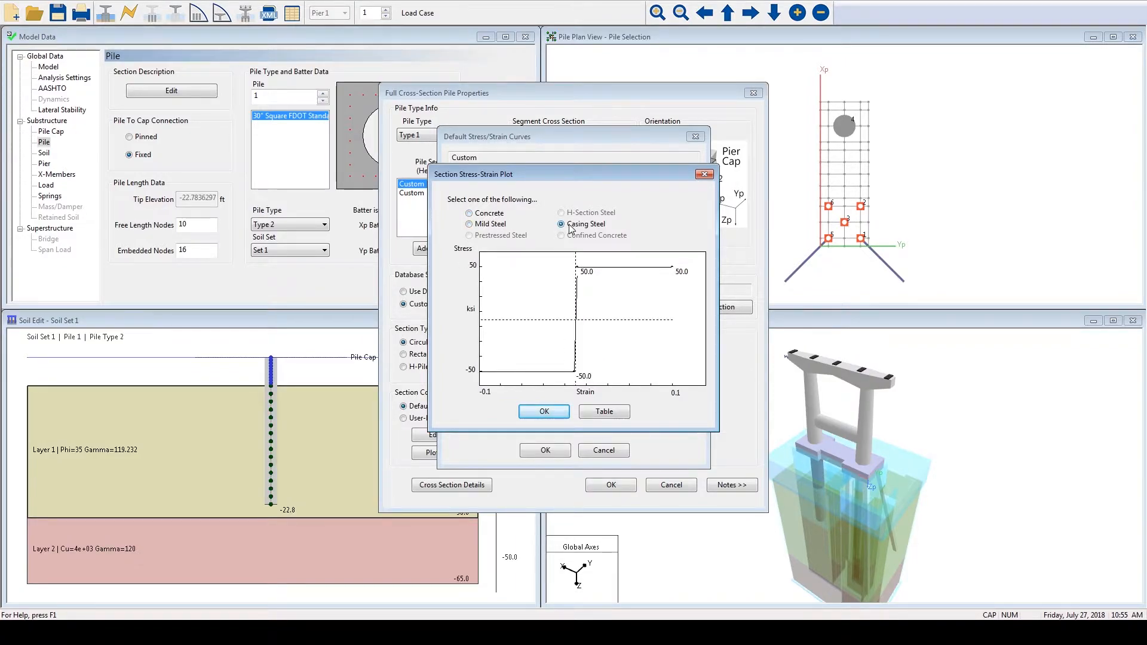
left_click(544, 411)
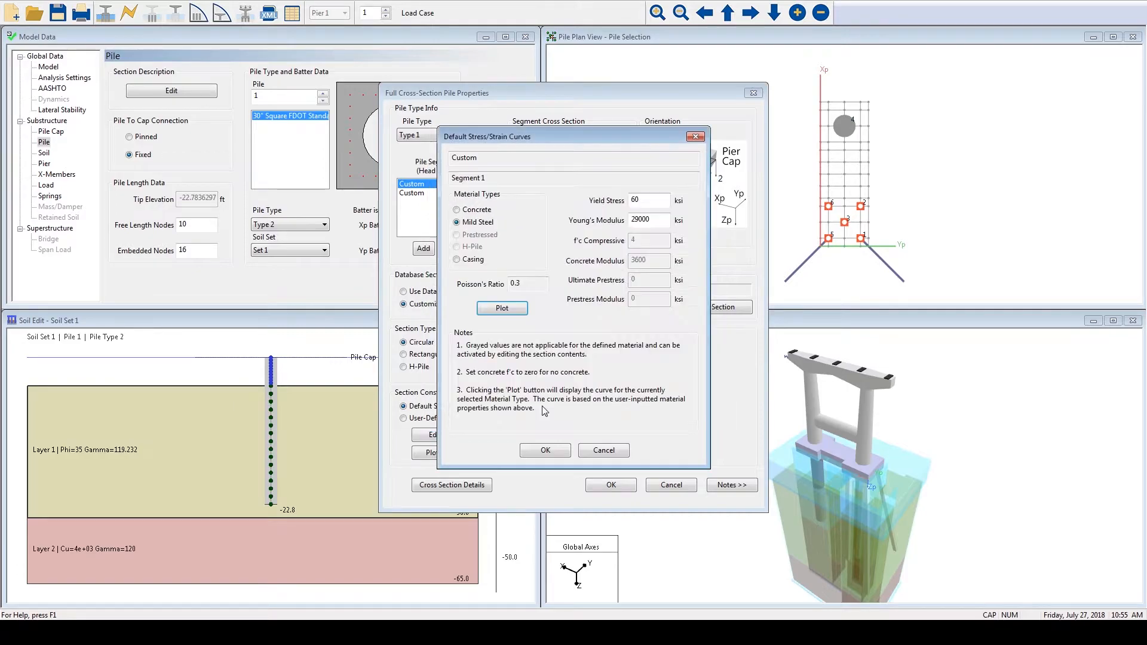
left_click(546, 450)
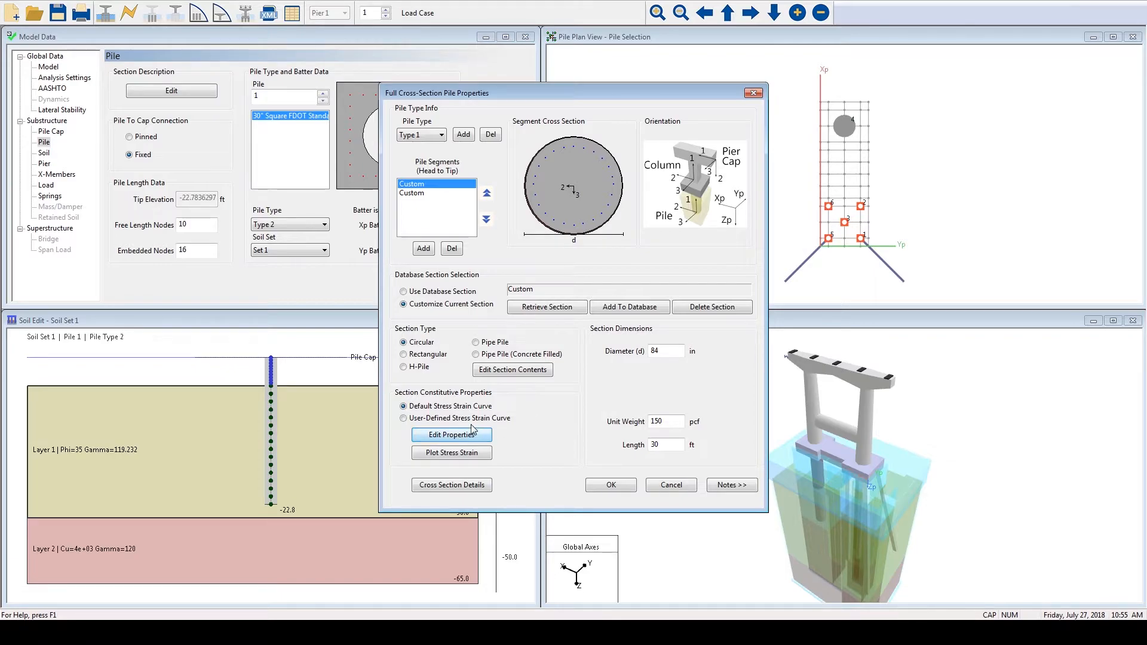
- Try a User-Defined Stress Strain Curve for the segment, filling the concrete table with default values and discarding the table
left_click(419, 420)
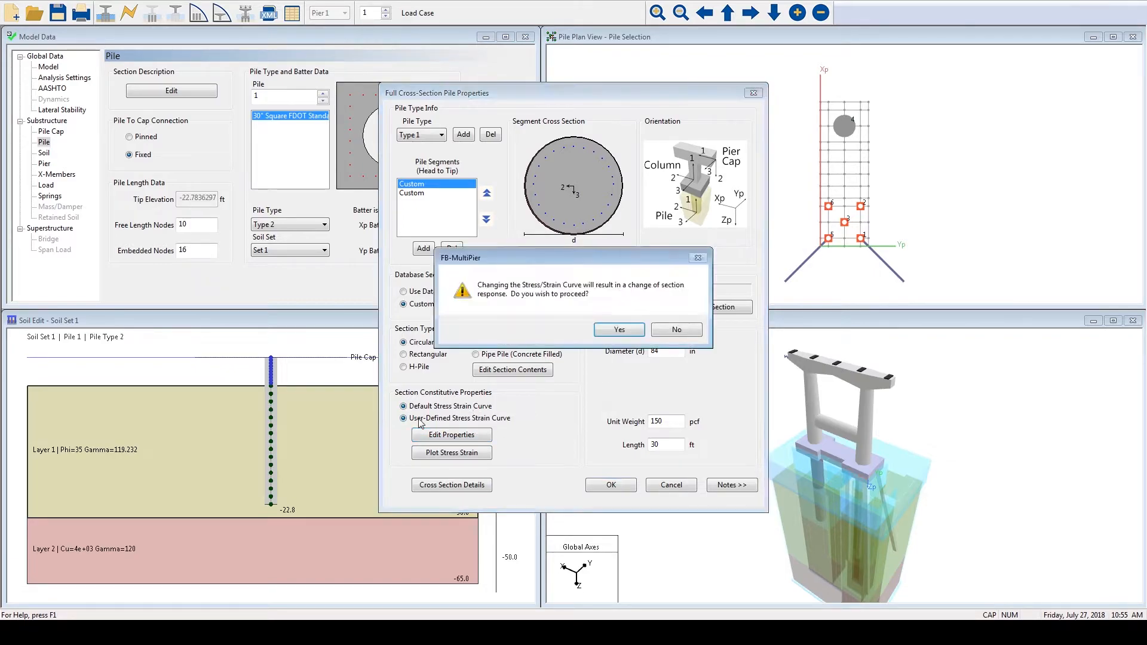
left_click(617, 331)
left_click(452, 436)
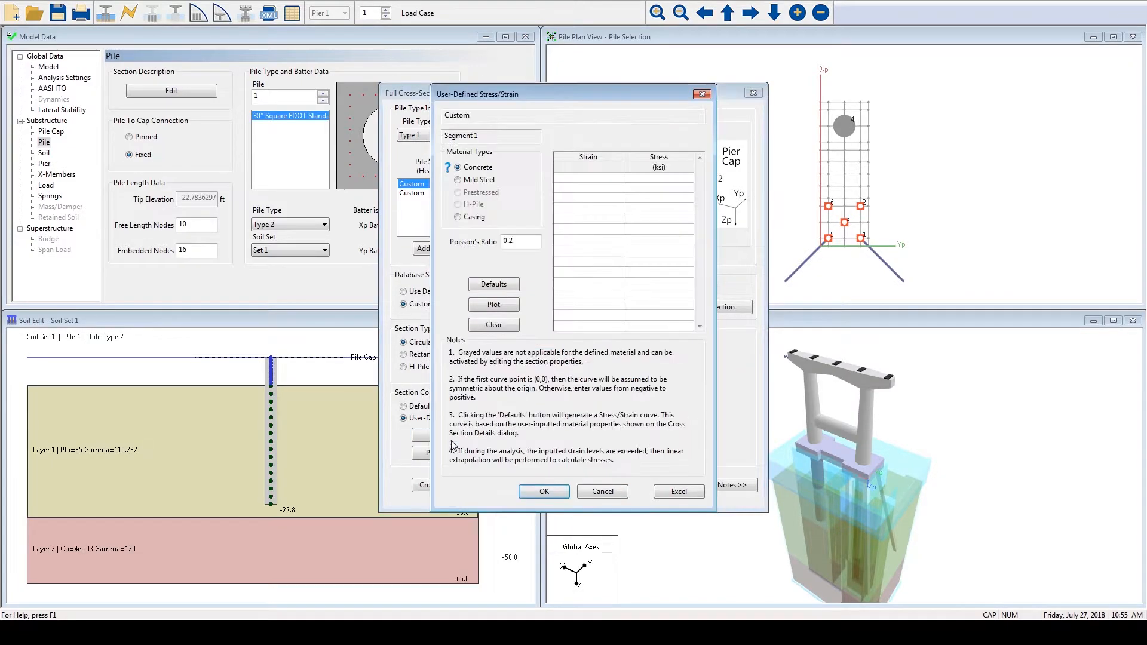
left_click(601, 181)
left_click(601, 187)
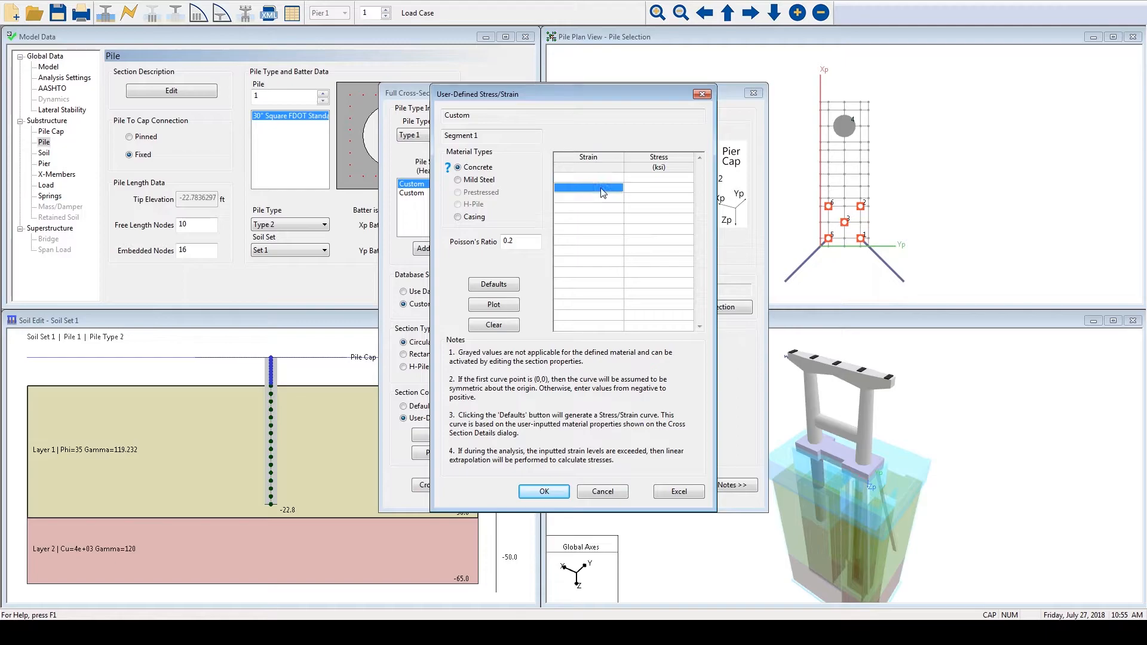
left_click(487, 284)
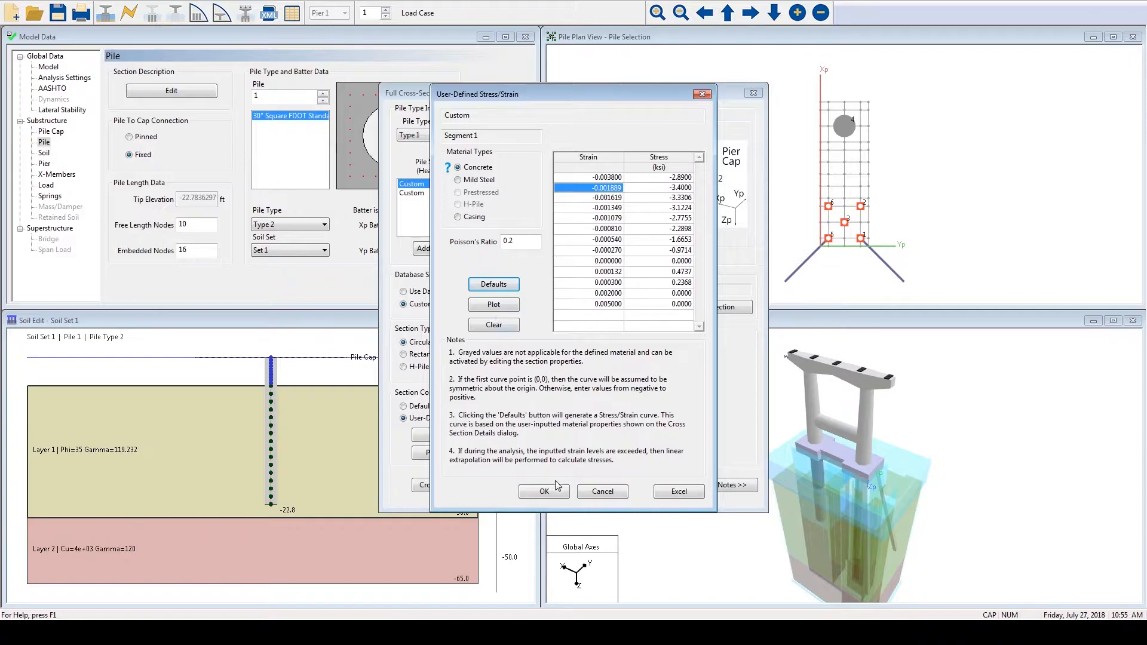
left_click(603, 491)
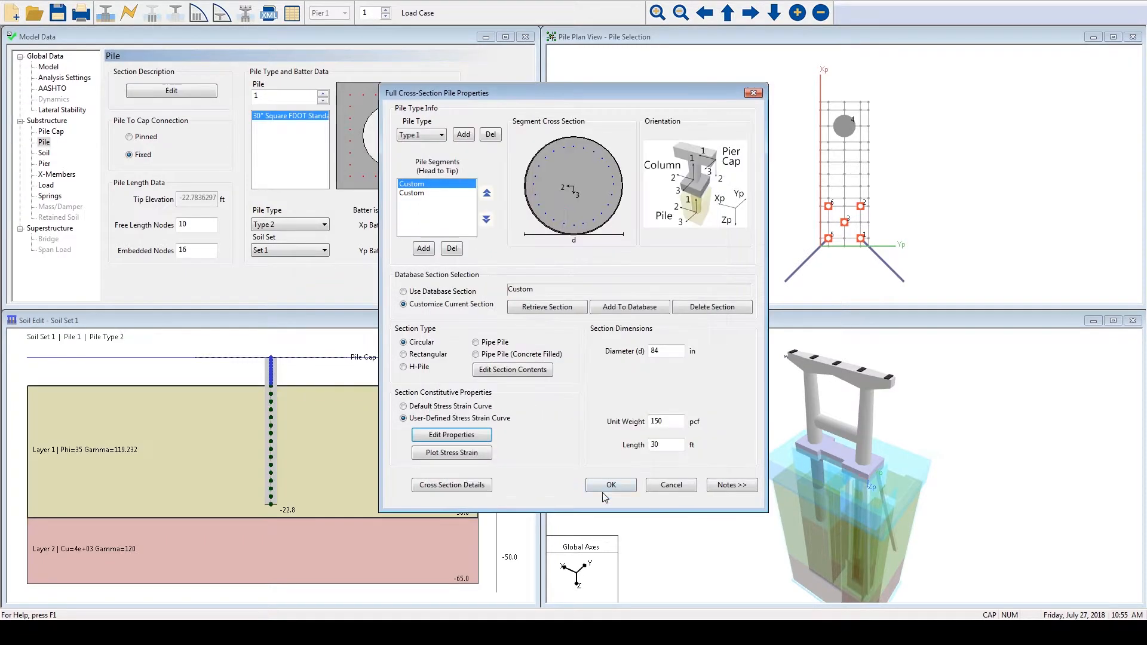
- Return the segment to the Default Stress Strain Curve and accept the pile cross-section properties
left_click(436, 406)
left_click(608, 331)
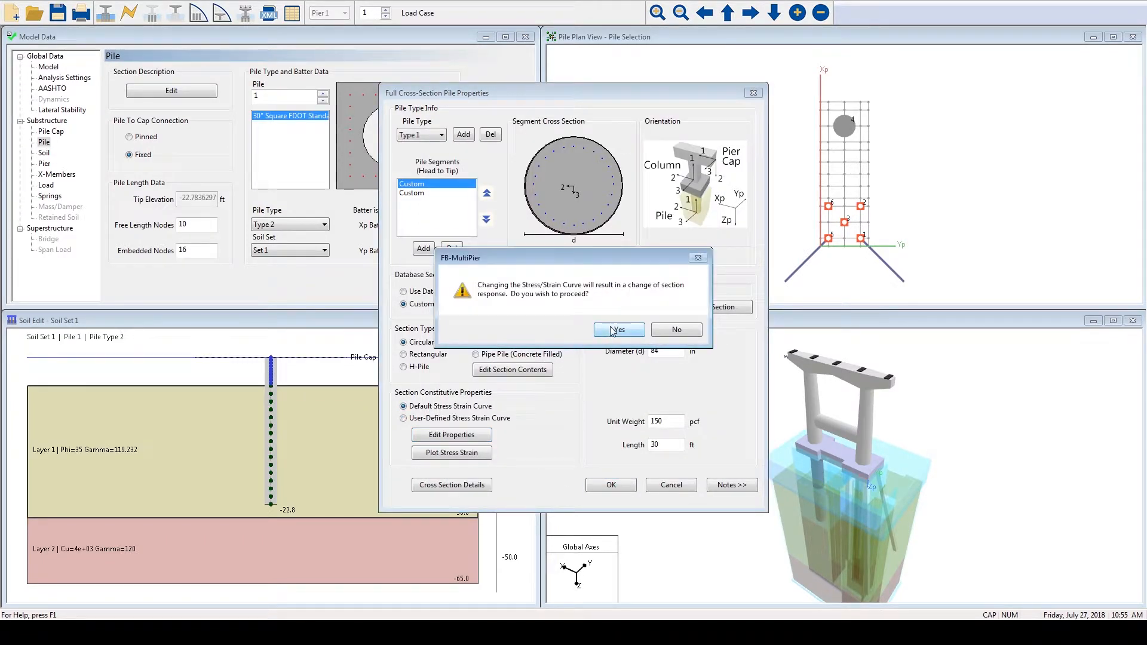
left_click(595, 487)
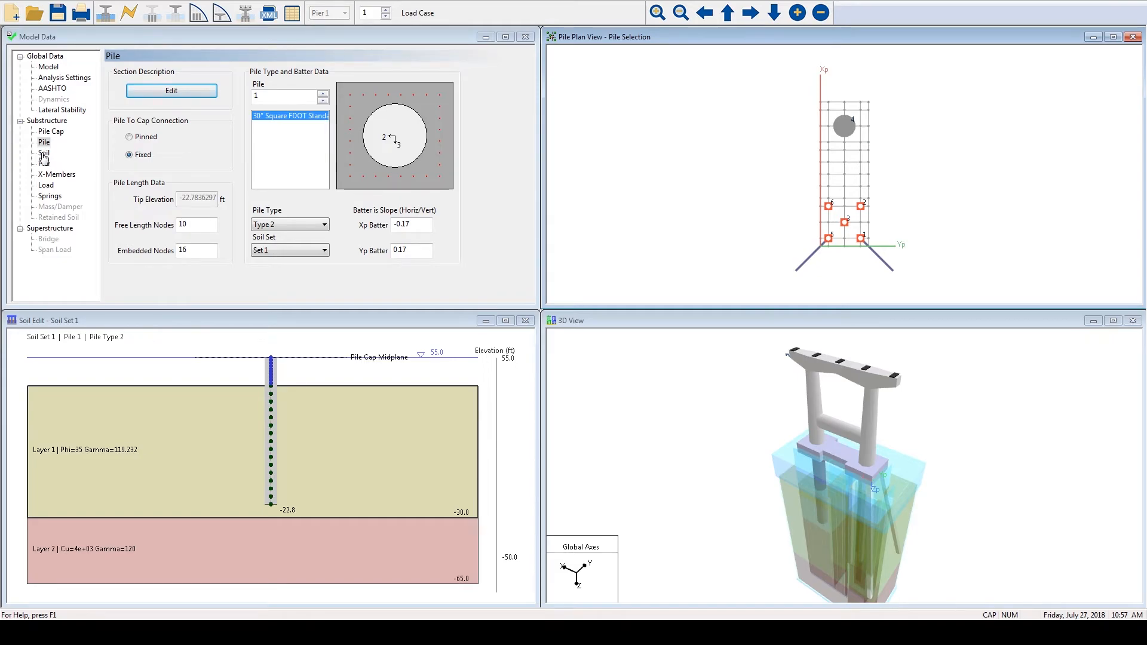
- Review the soil type and lateral model options for soil Layer 1, keeping Cohesionless and Sand (Reese)
left_click(43, 153)
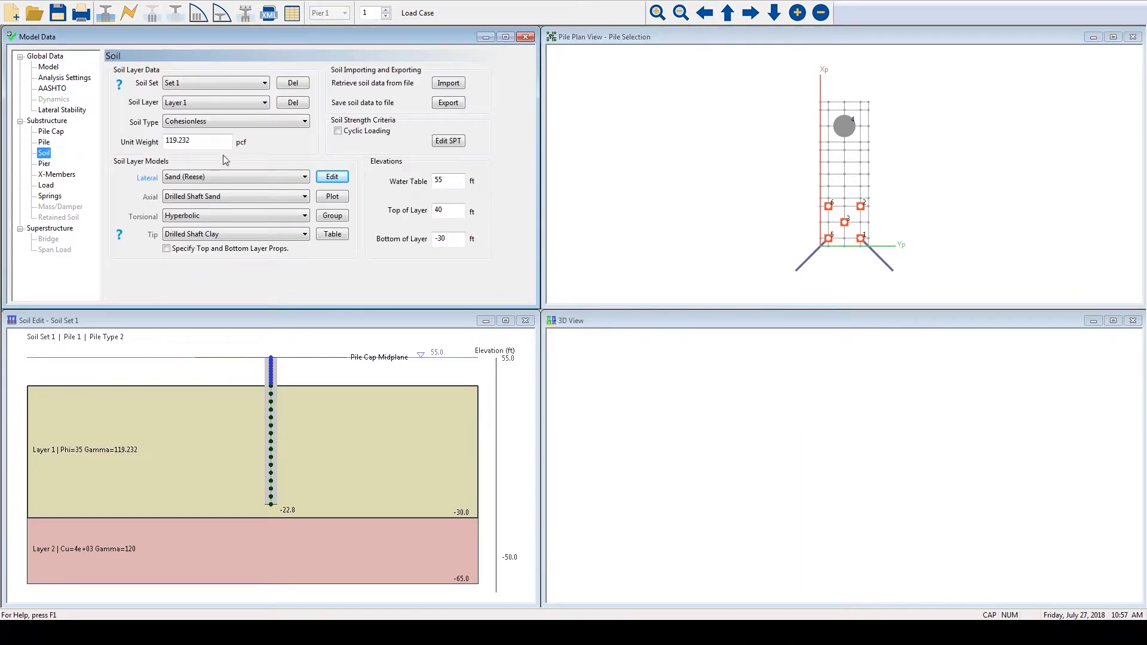
left_click(257, 122)
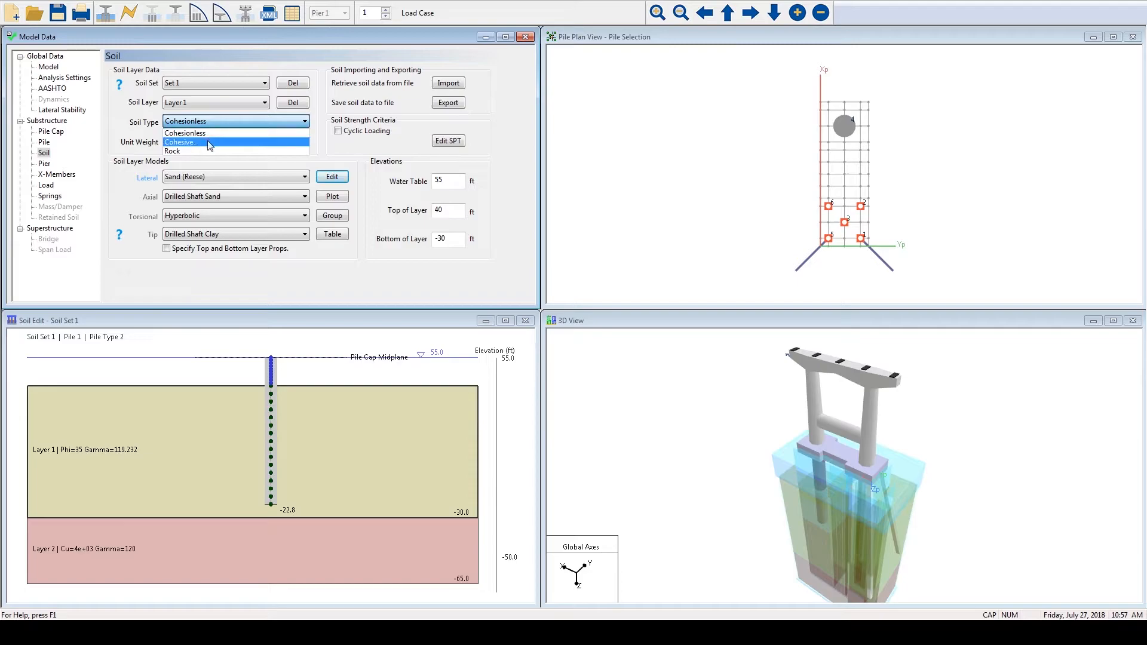
left_click(247, 134)
left_click(246, 177)
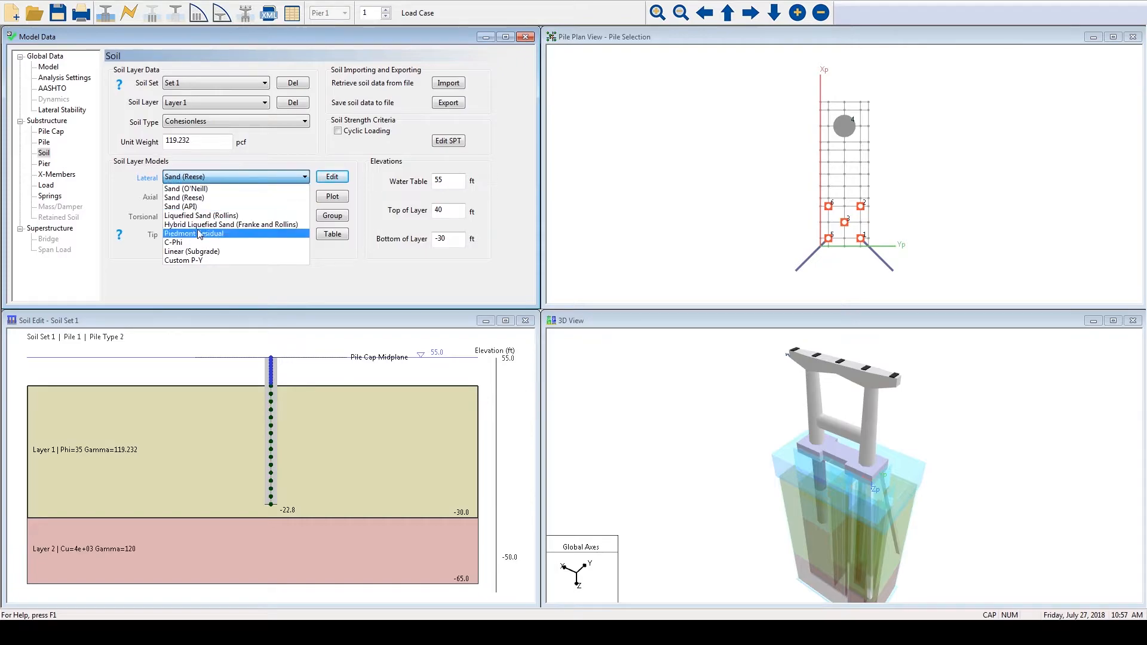
left_click(304, 178)
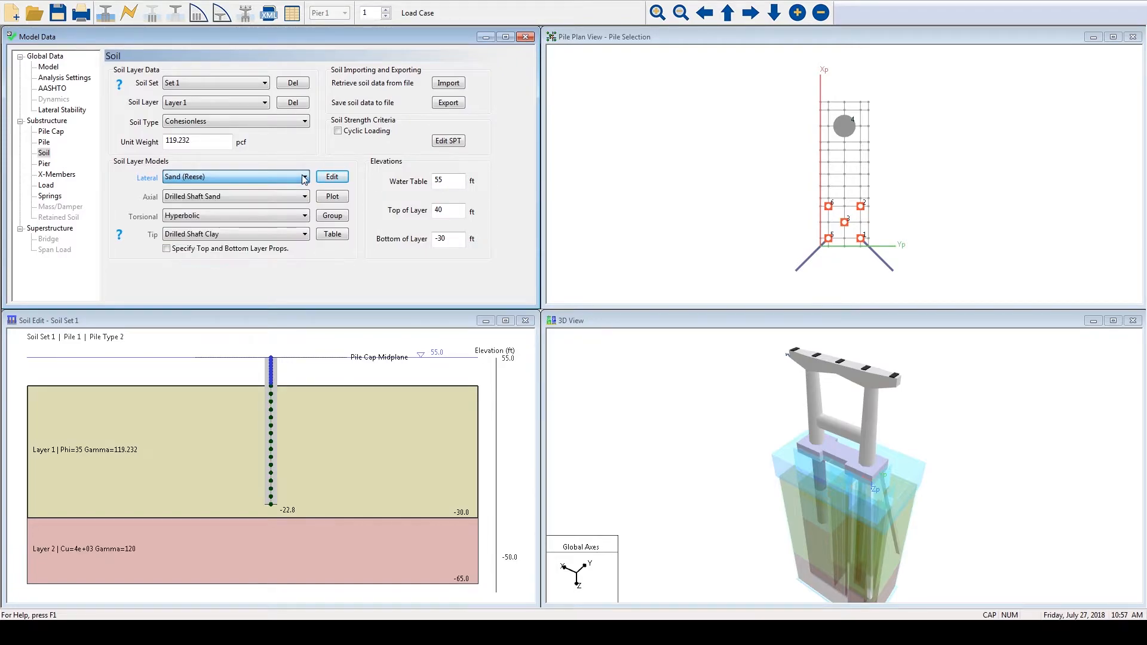
- Review the Sand (Reese) lateral model's friction angle, total unit weight and subgrade modulus, and accept the properties
left_click(332, 177)
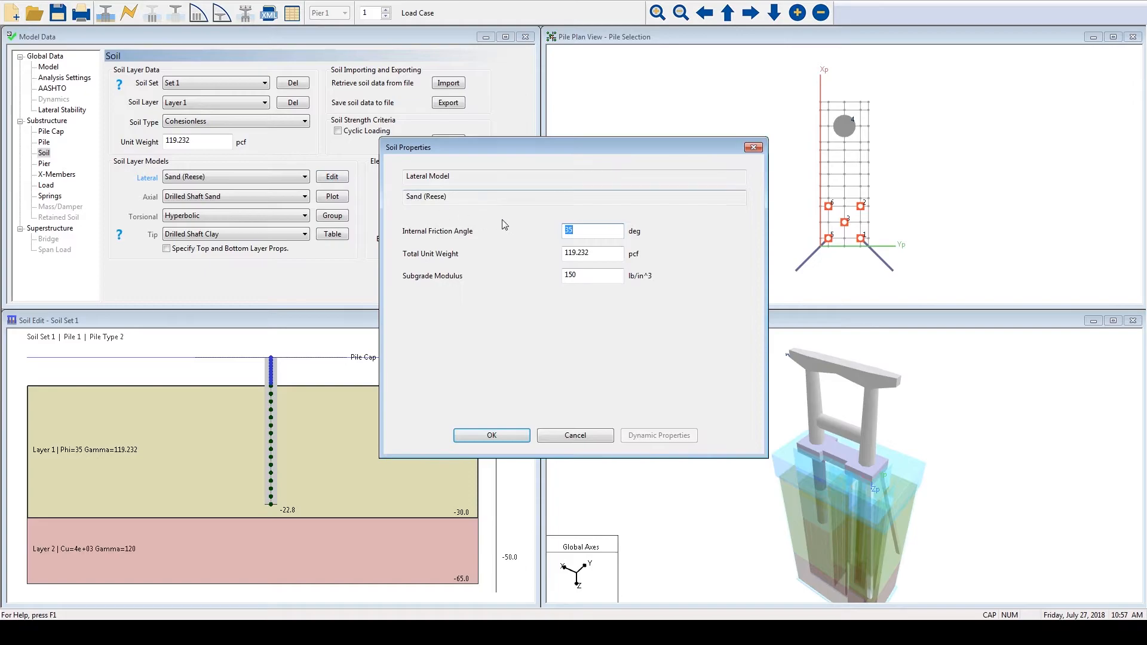
key("Tab")
key("Tab")
left_click(497, 435)
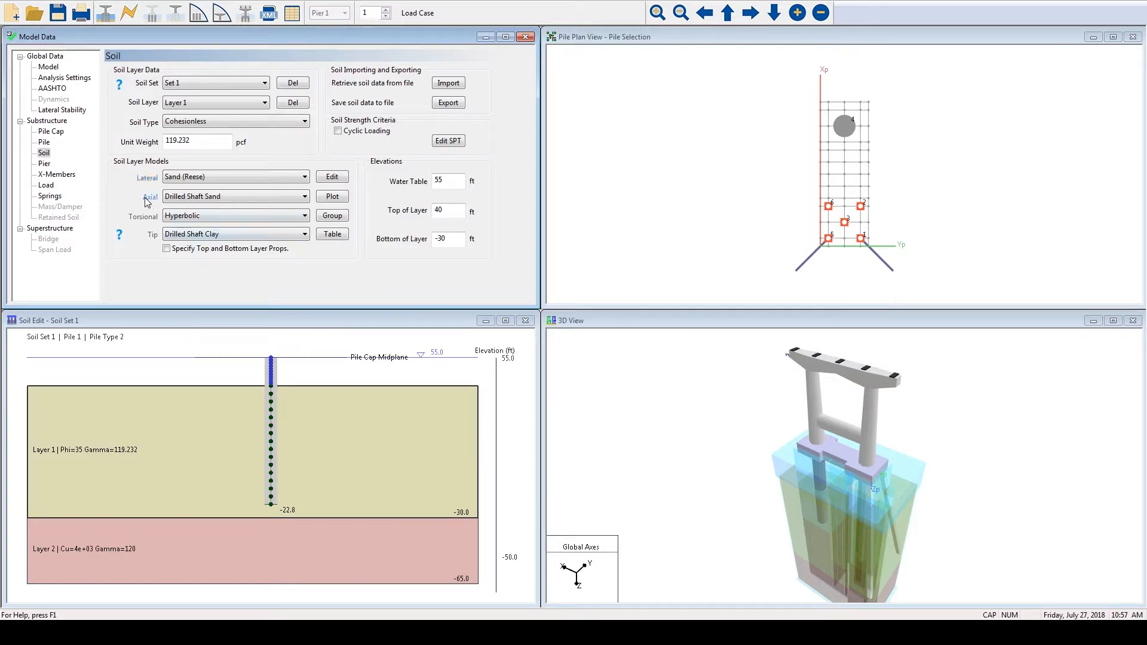
- Review Layer 1's Drilled Shaft Sand axial properties, torsional model options and Drilled Shaft Clay tip properties, keeping the Hyperbolic torsional model
left_click(330, 177)
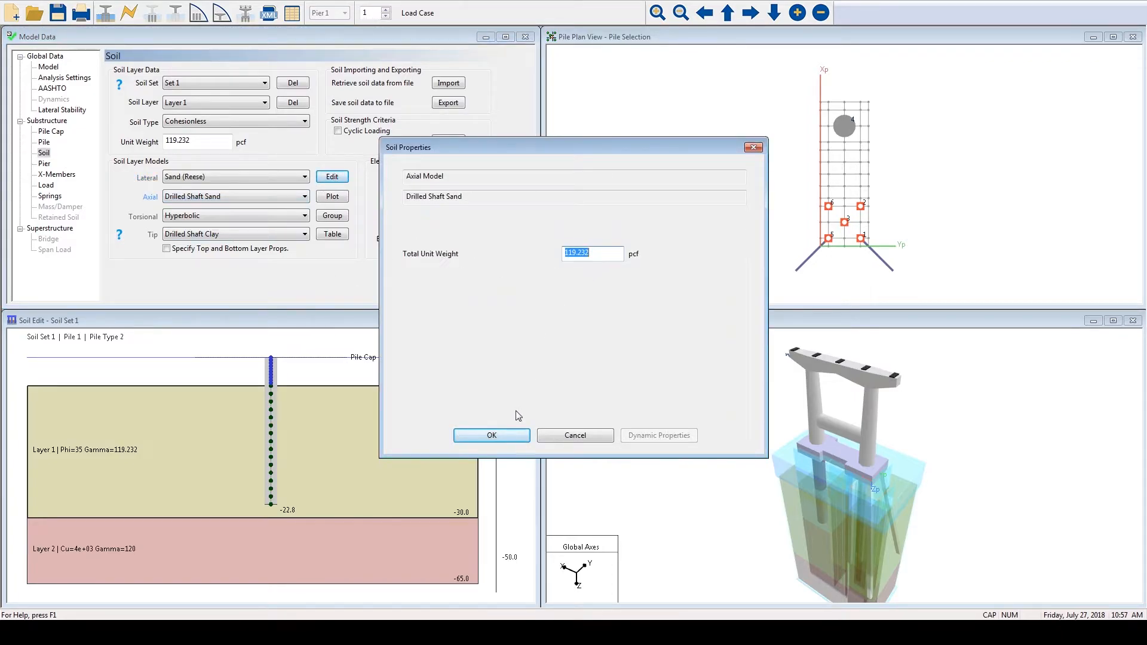
left_click(503, 436)
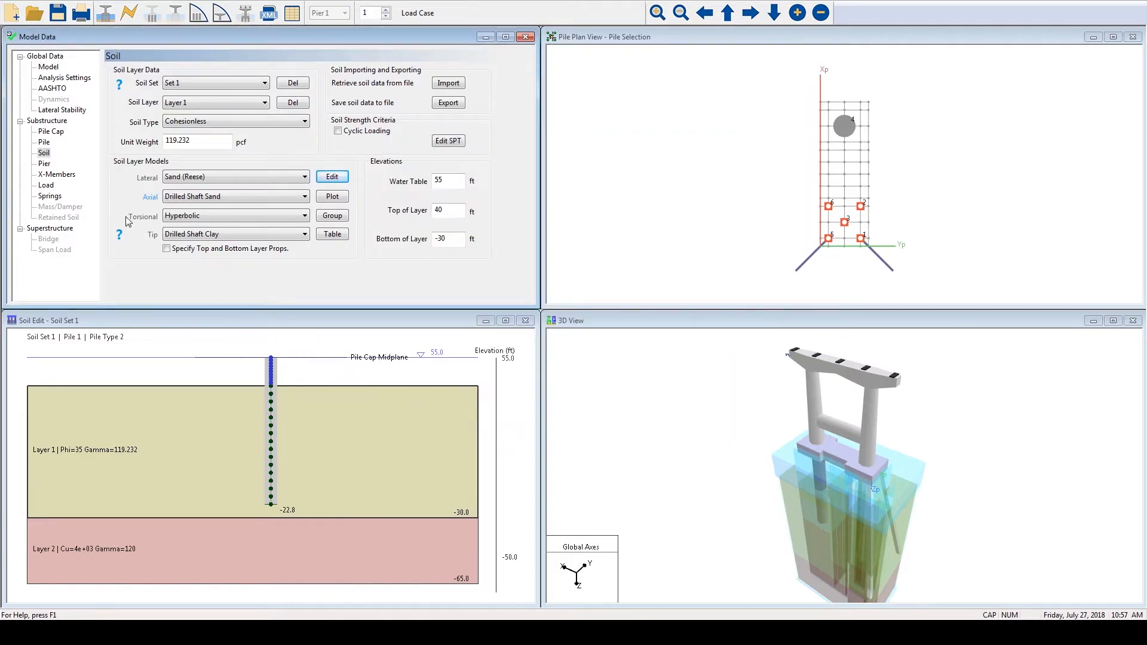
left_click(267, 215)
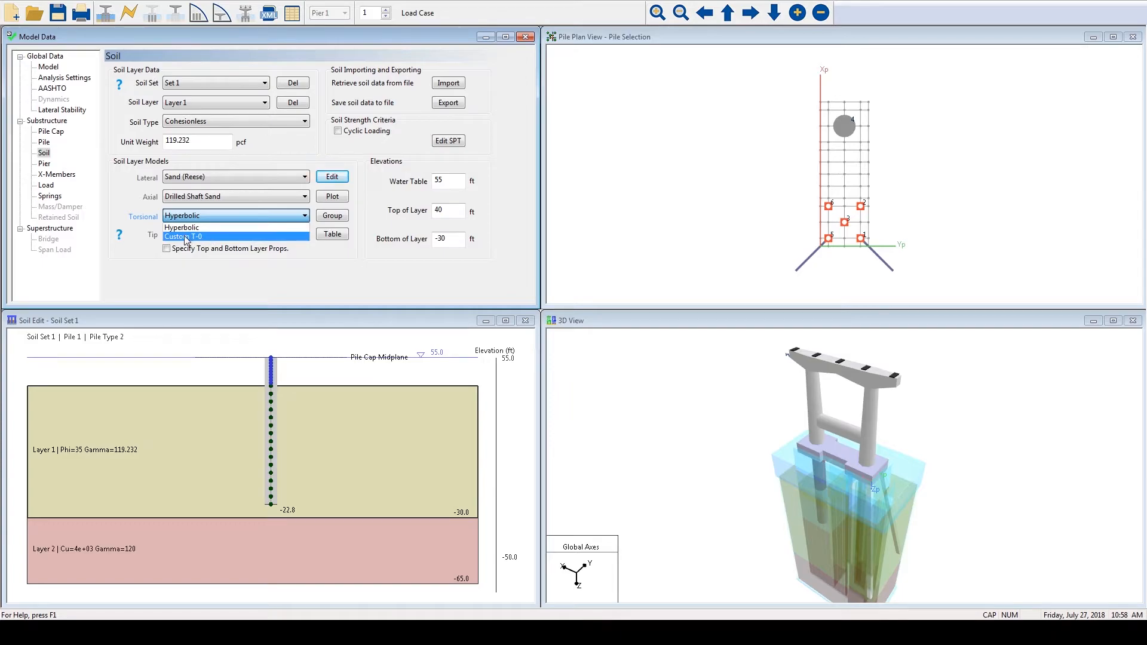
left_click(202, 215)
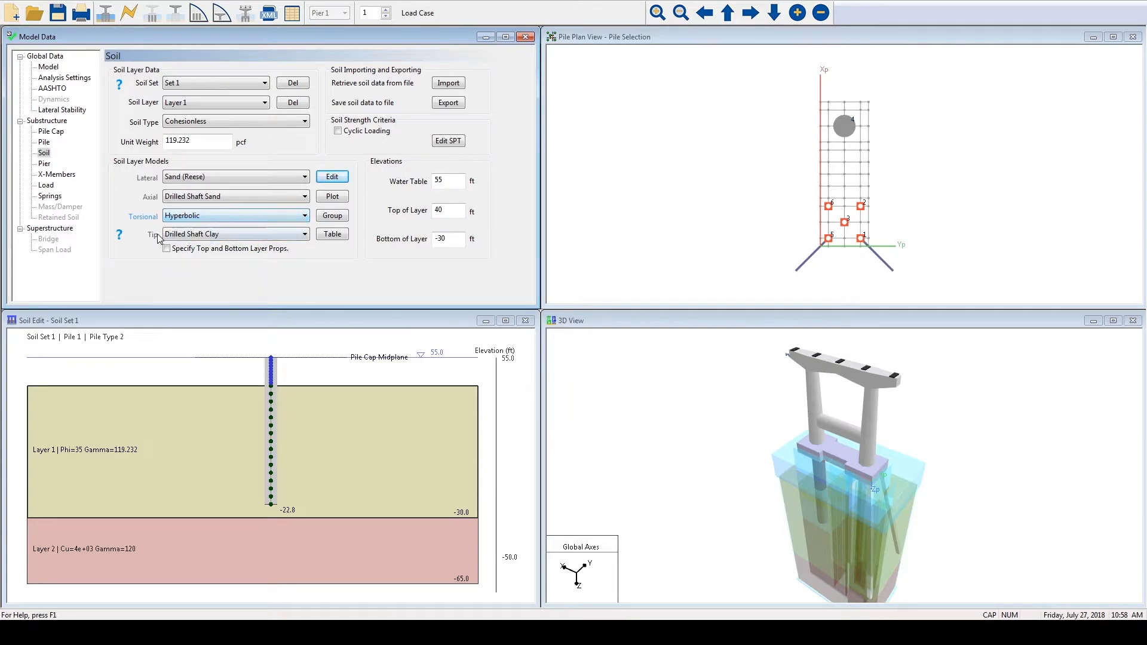
left_click(332, 177)
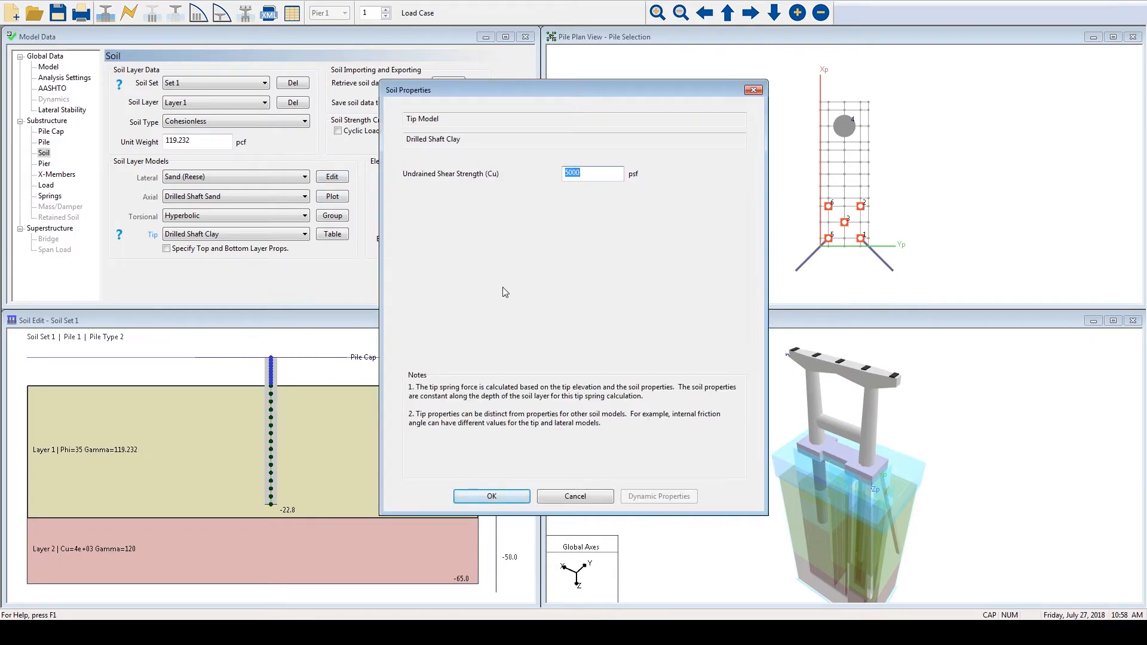
left_click(474, 499)
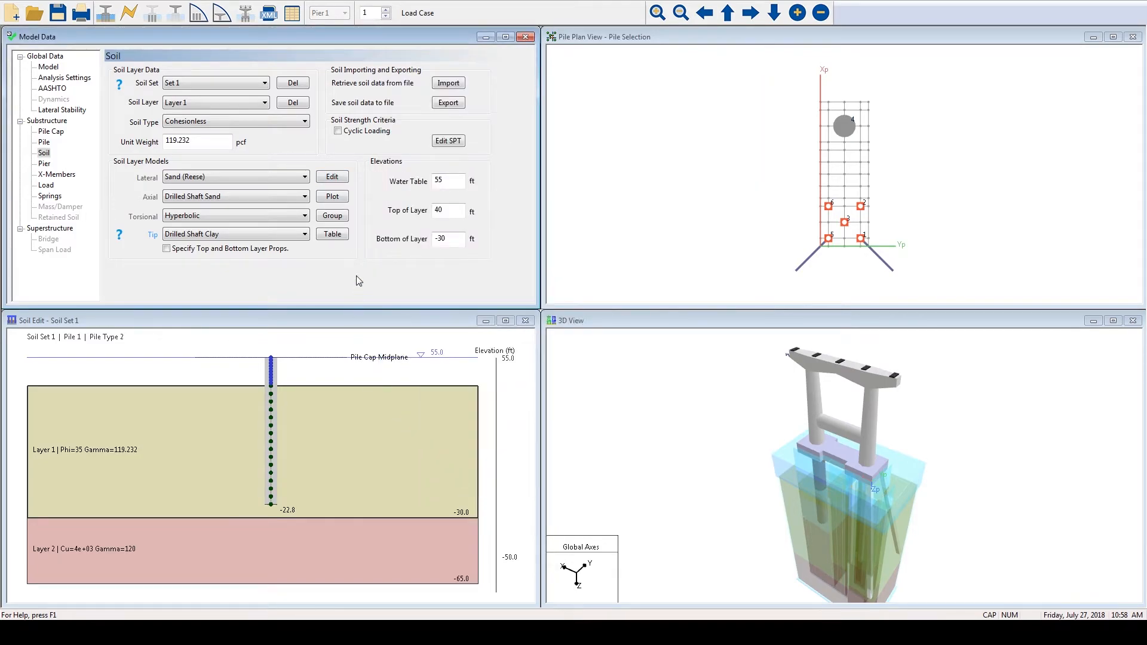
- Plot the soil resistance curves for Pile 1 in Layer 1, viewing the Q-Z tip curve and the P-Y curves at all elevations
left_click(343, 199)
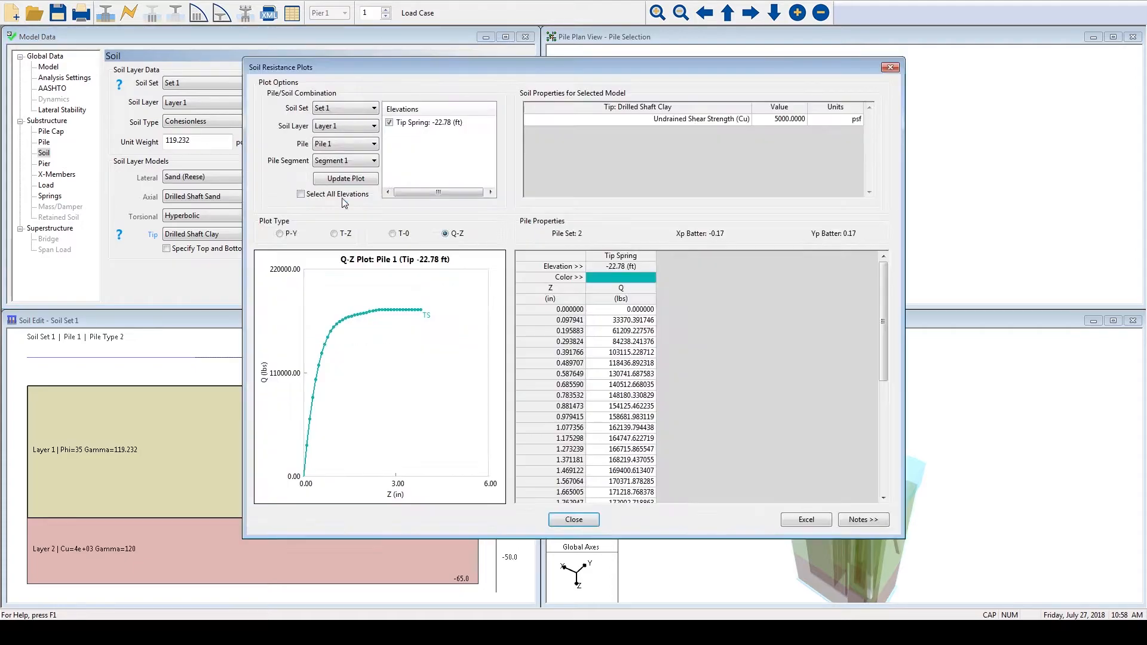
left_click(327, 181)
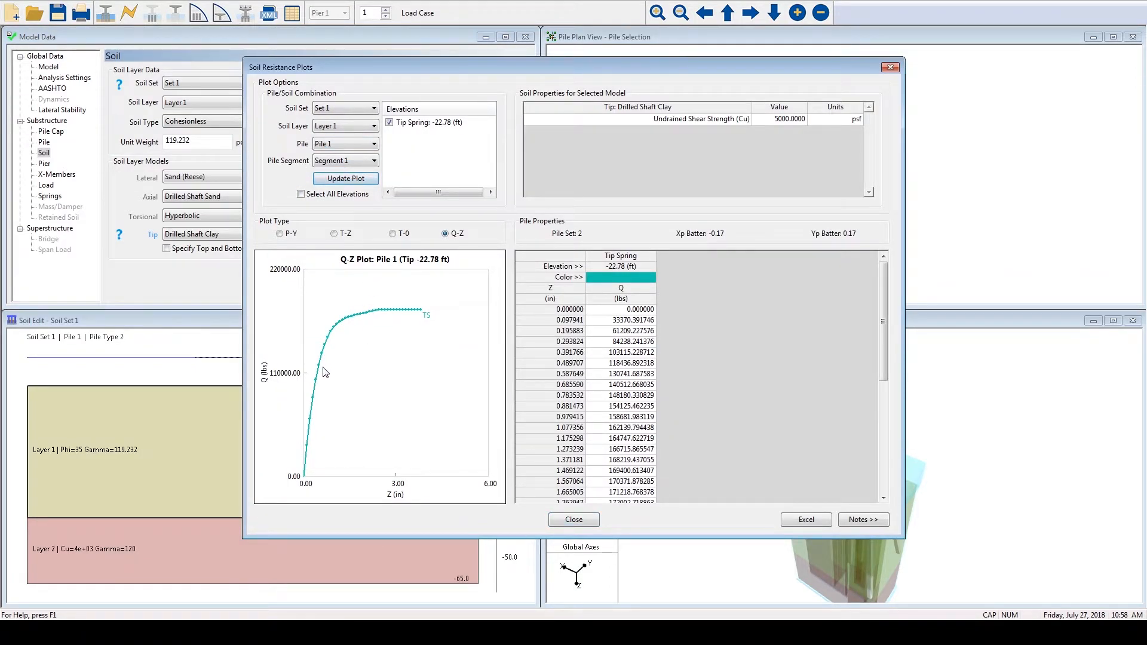
left_click(295, 234)
left_click(309, 195)
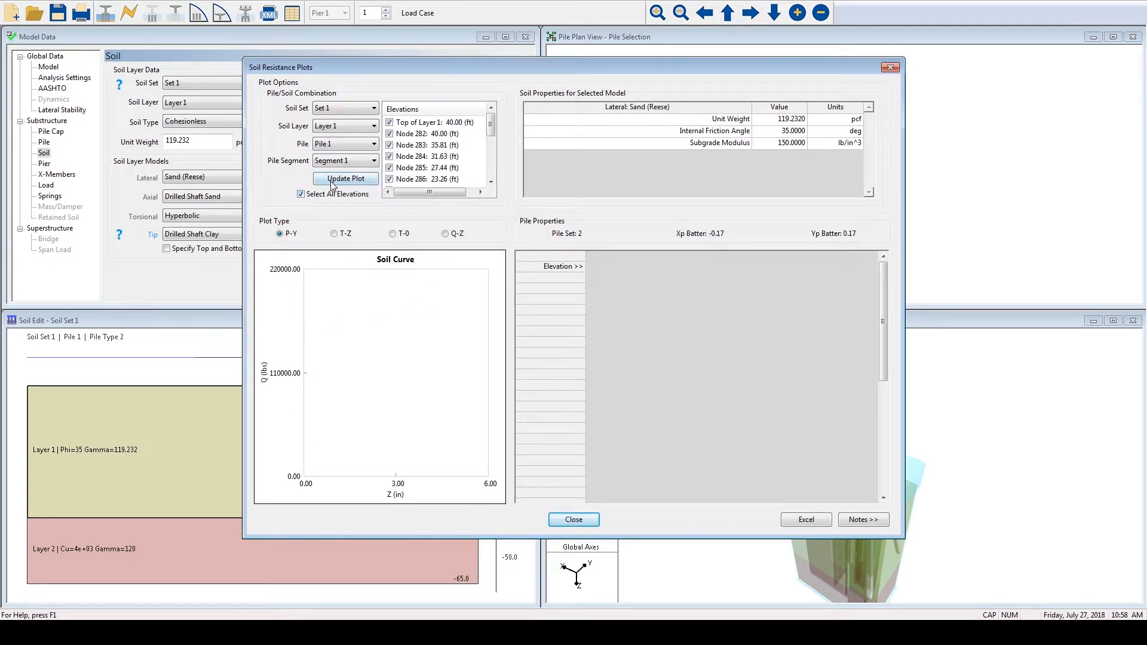
left_click(331, 180)
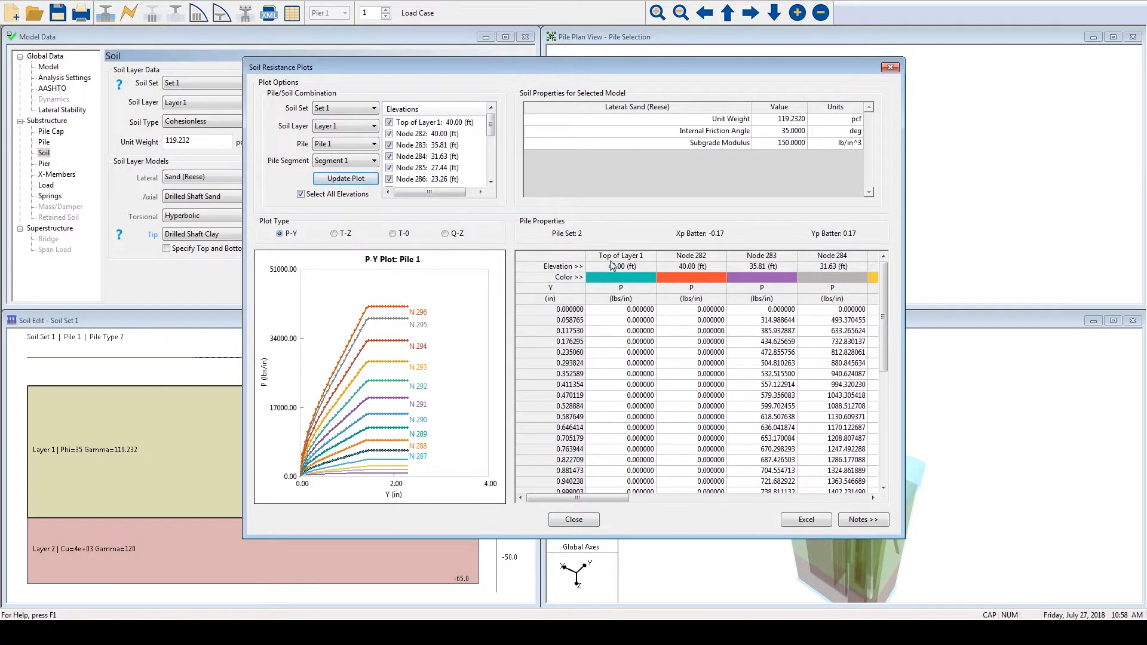
mouse_move(600, 501)
left_mouse_down()
mouse_move(865, 492)
mouse_move(582, 513)
left_mouse_up()
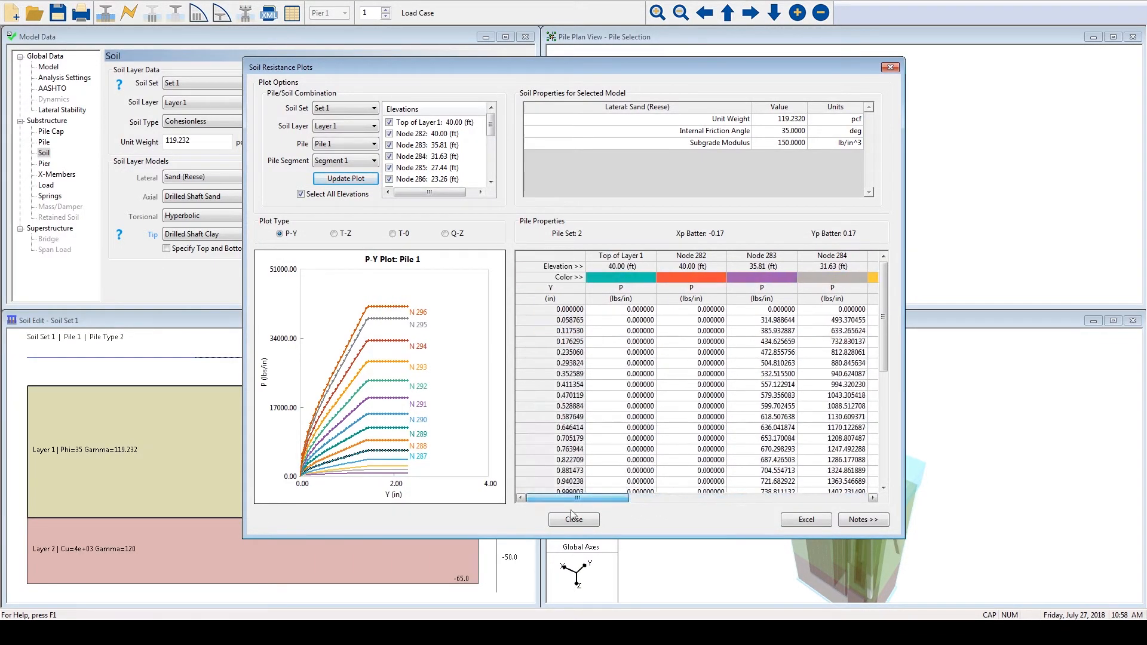
left_click(577, 521)
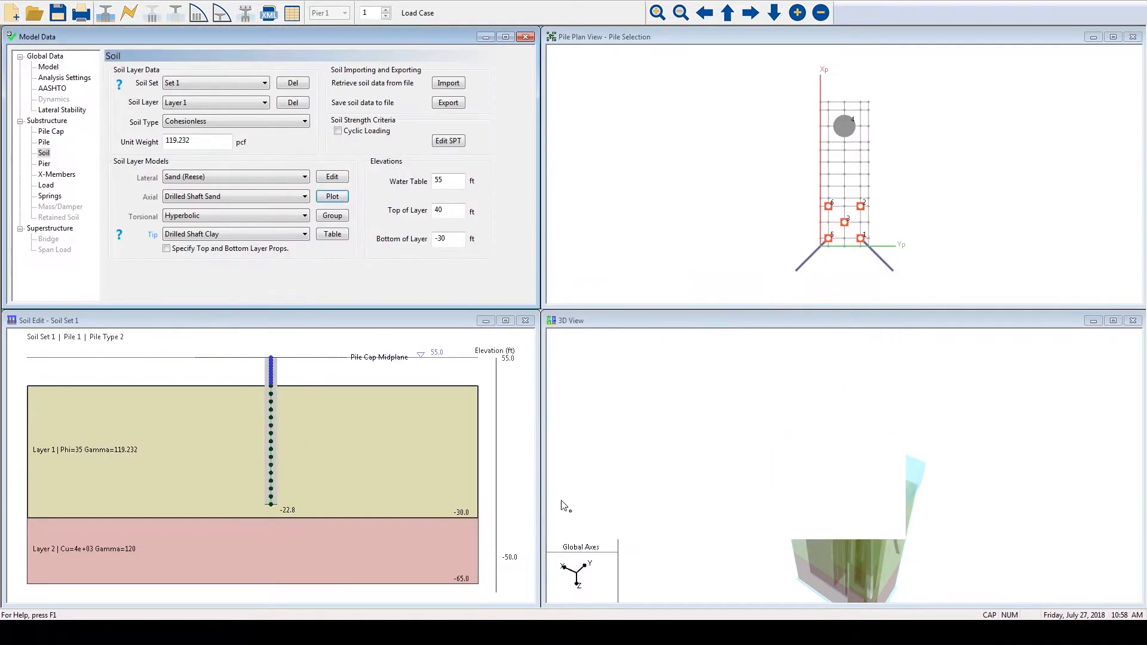
- Review the pile group P-multiplier options, including custom and 3D, and accept the factors with all P-multipliers equal to 1
left_click(333, 216)
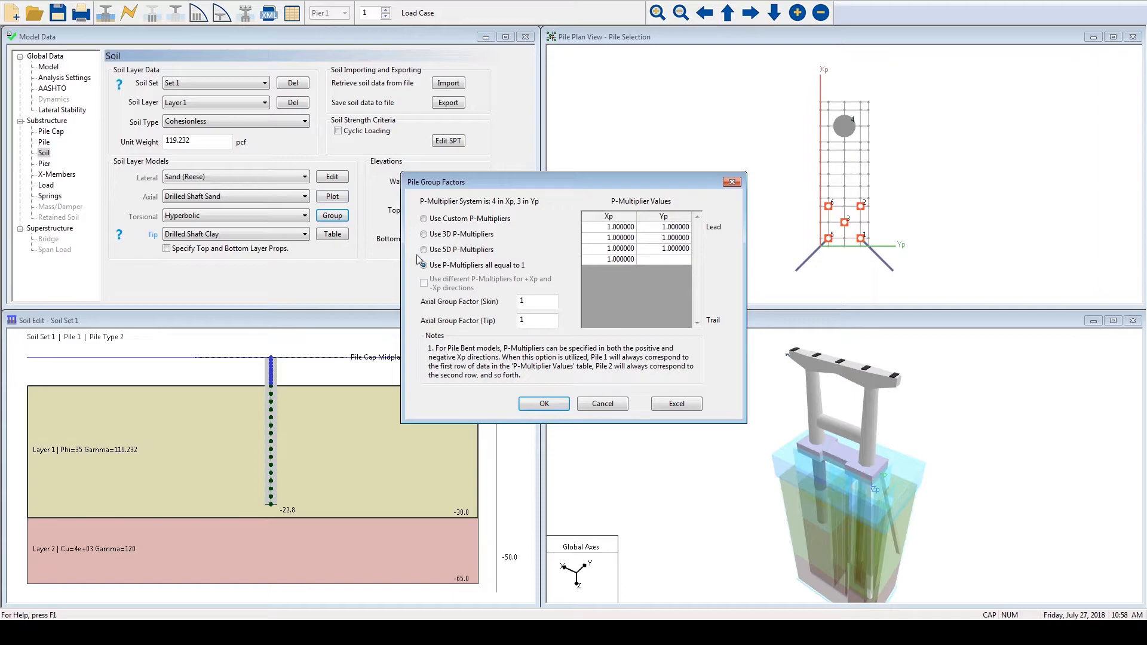
left_click(611, 228)
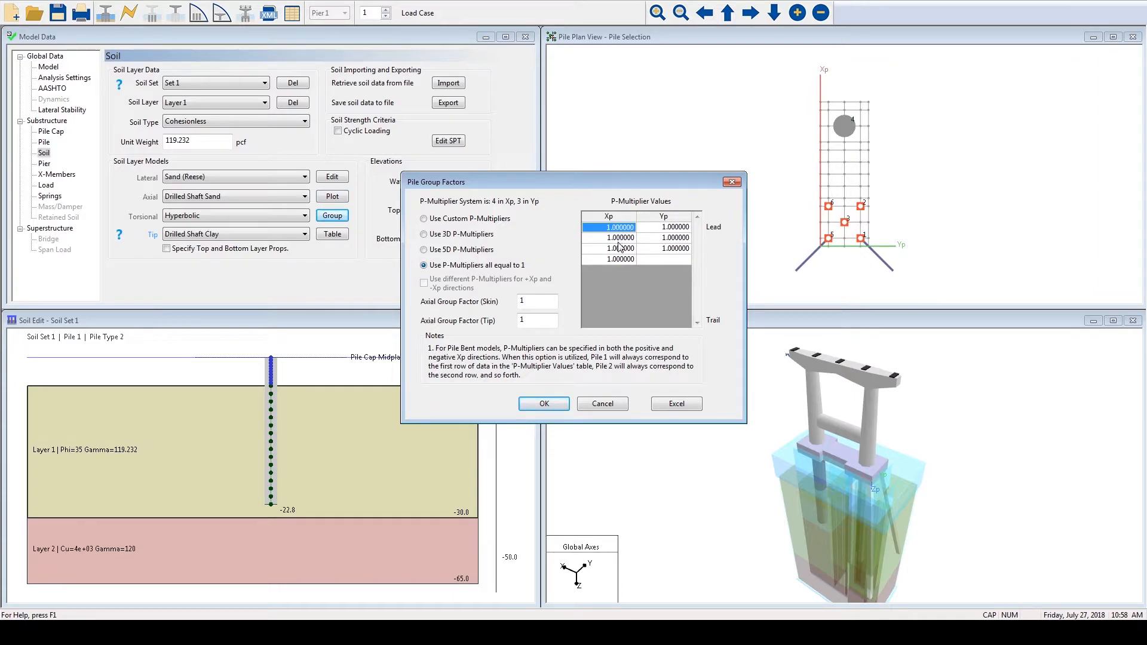
left_click(620, 238)
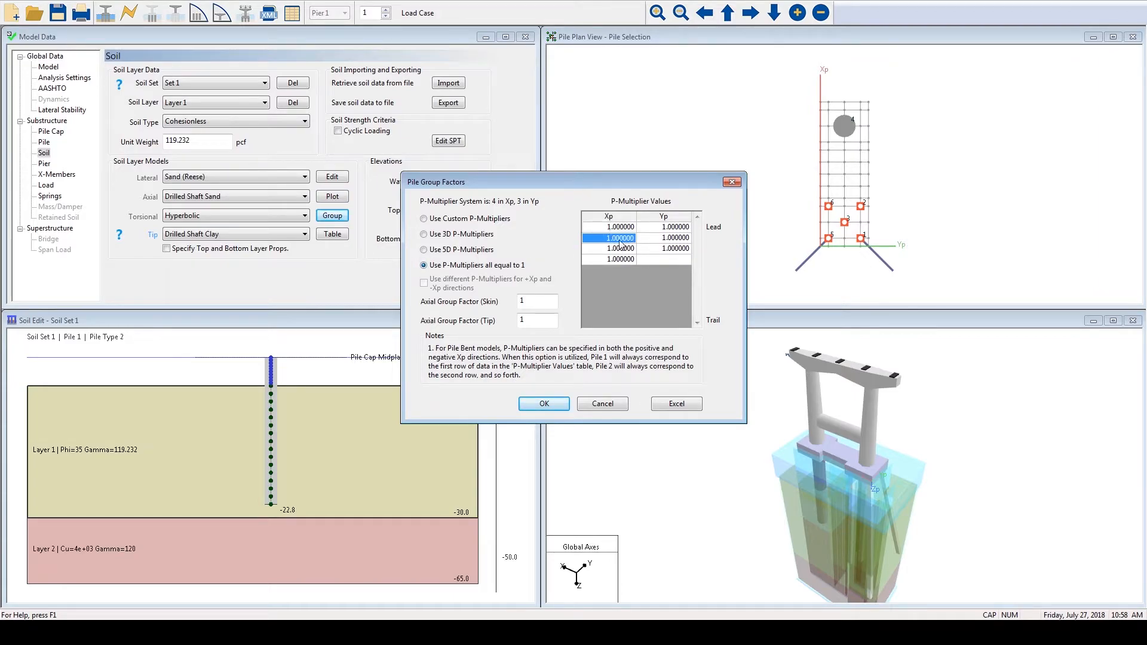
left_click(425, 235)
left_click(432, 269)
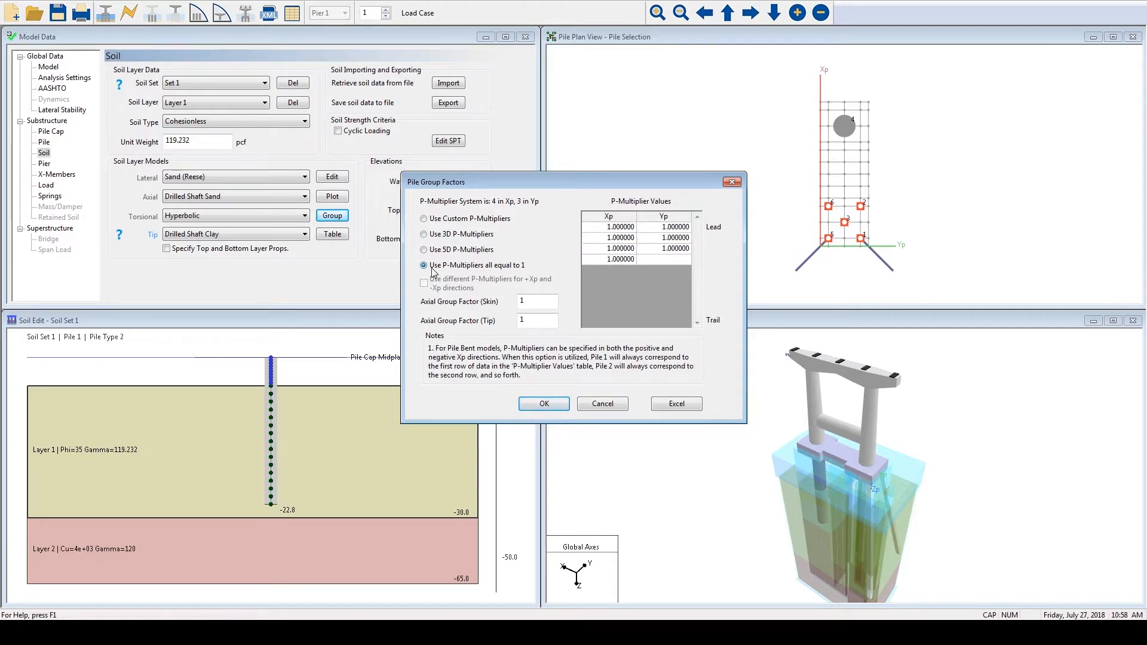
left_click(544, 405)
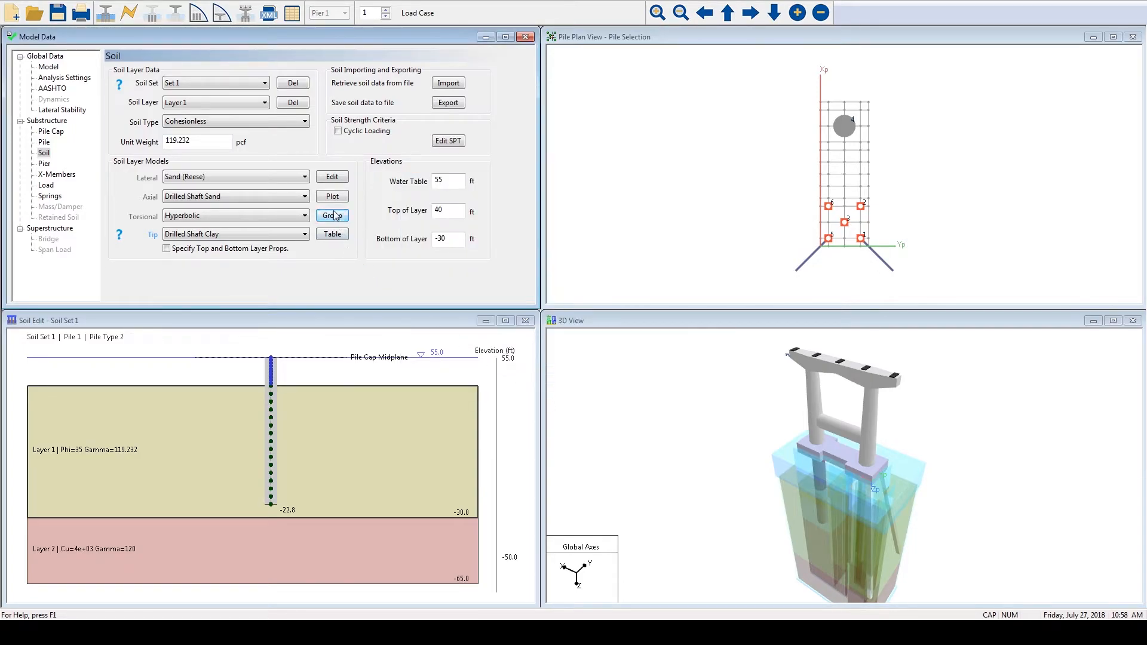
- Review the Soil Table's global, lateral, axial, torsional and tip data, accept it, and view the file browser for importing soil data
left_click(333, 234)
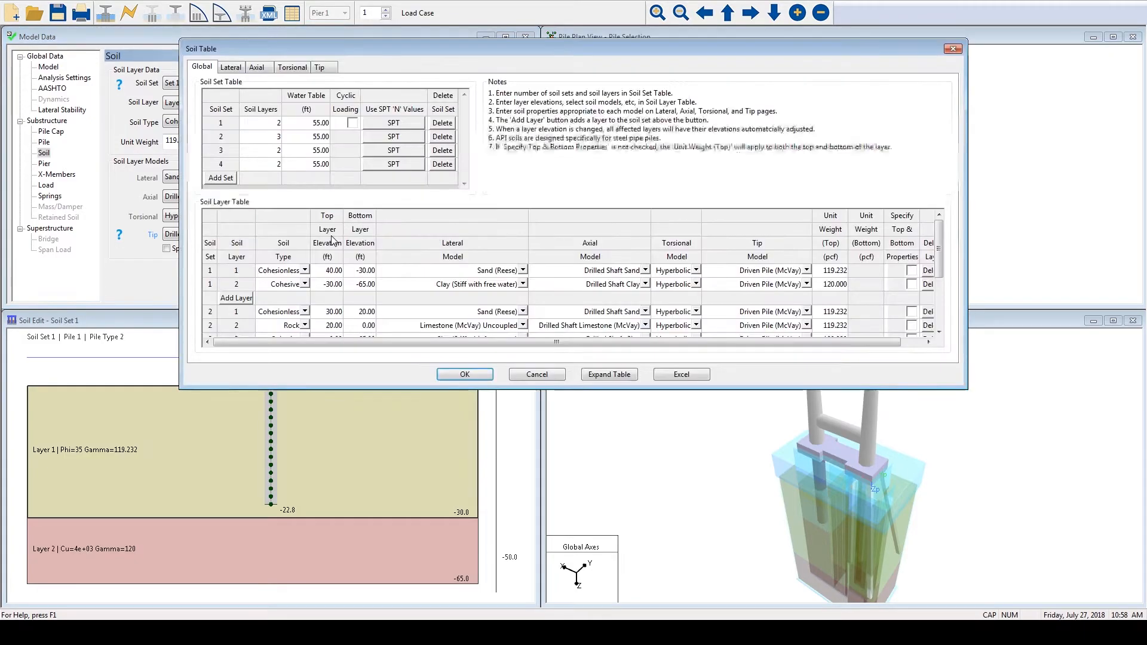
left_click_drag(469, 48, 464, 115)
left_click(226, 101)
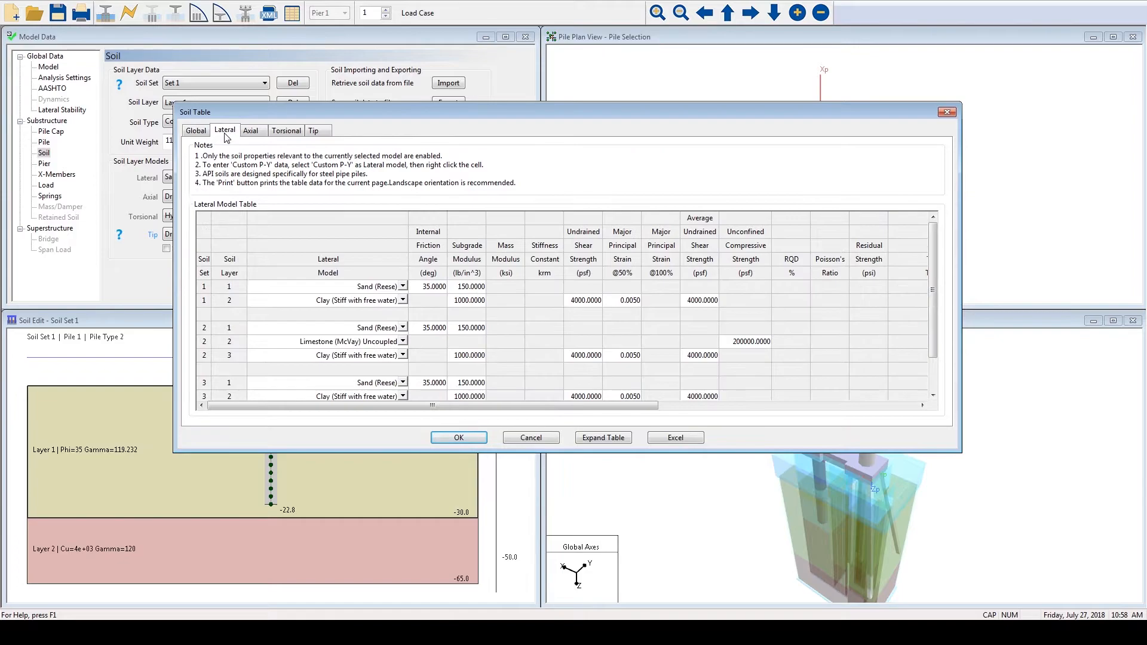
left_click(266, 133)
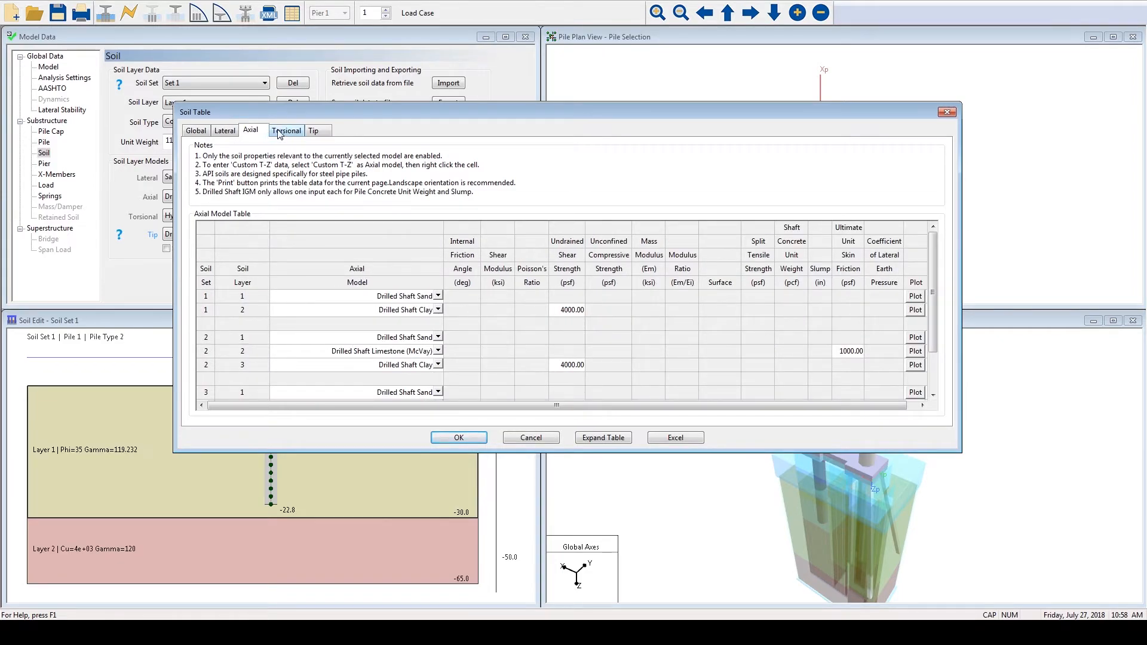
left_click(278, 131)
left_click(316, 132)
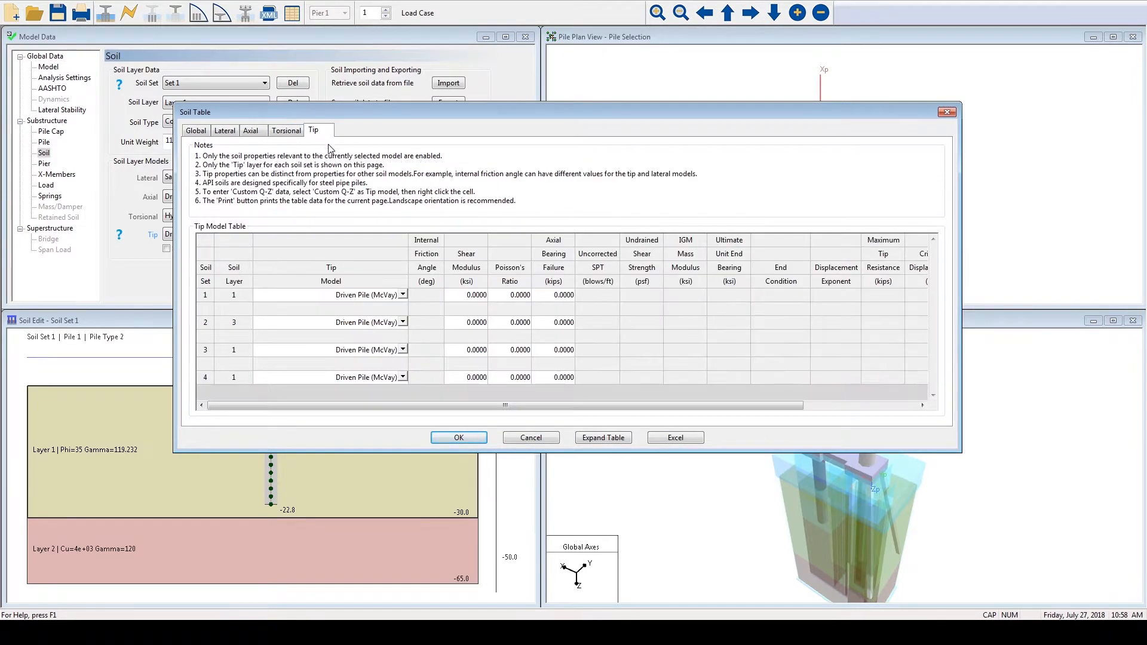
left_click(457, 437)
left_click(447, 83)
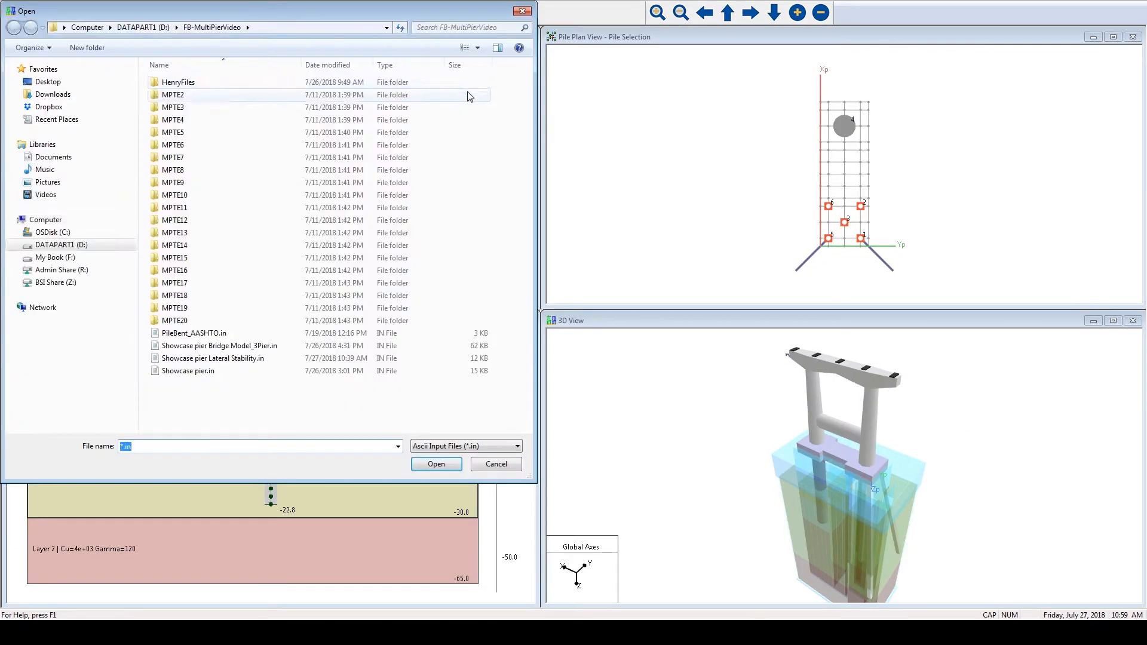
left_click(522, 12)
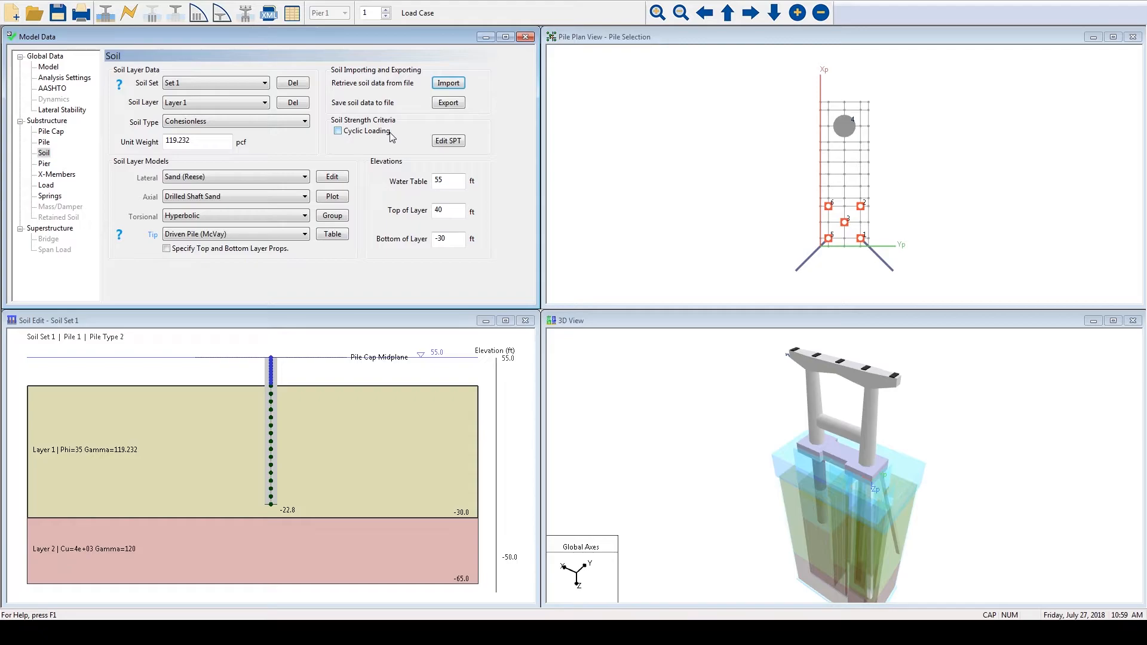
- Open the pier's ColumnBase section contents and review Group1's number of bars, reinforcement area and group diameter
left_click(54, 165)
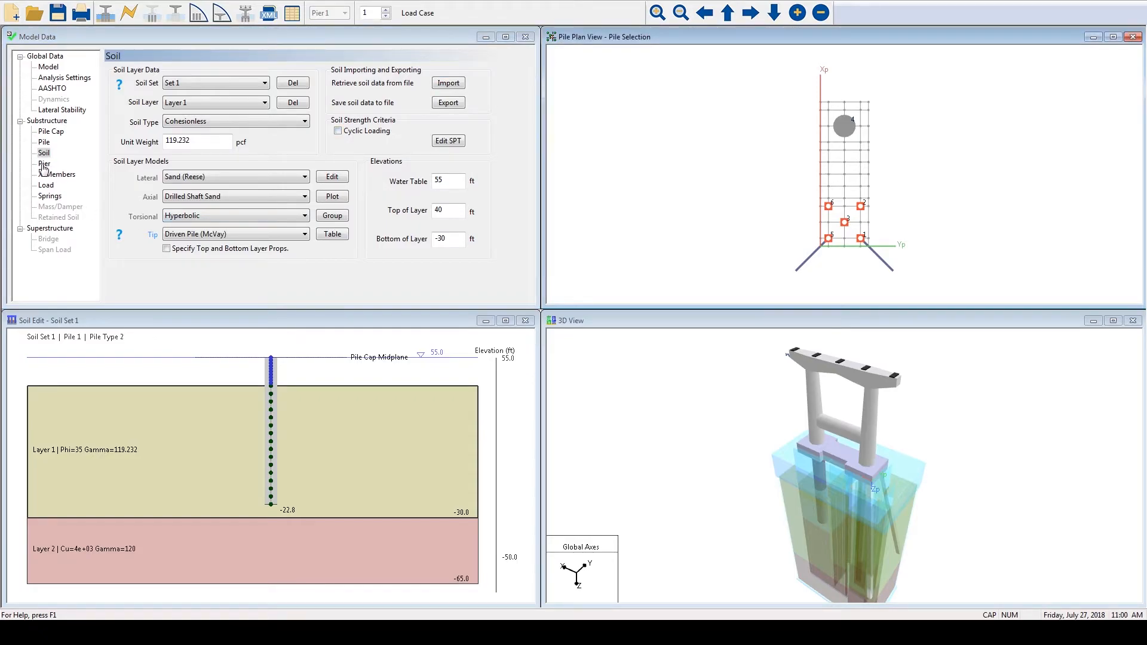
left_click(44, 165)
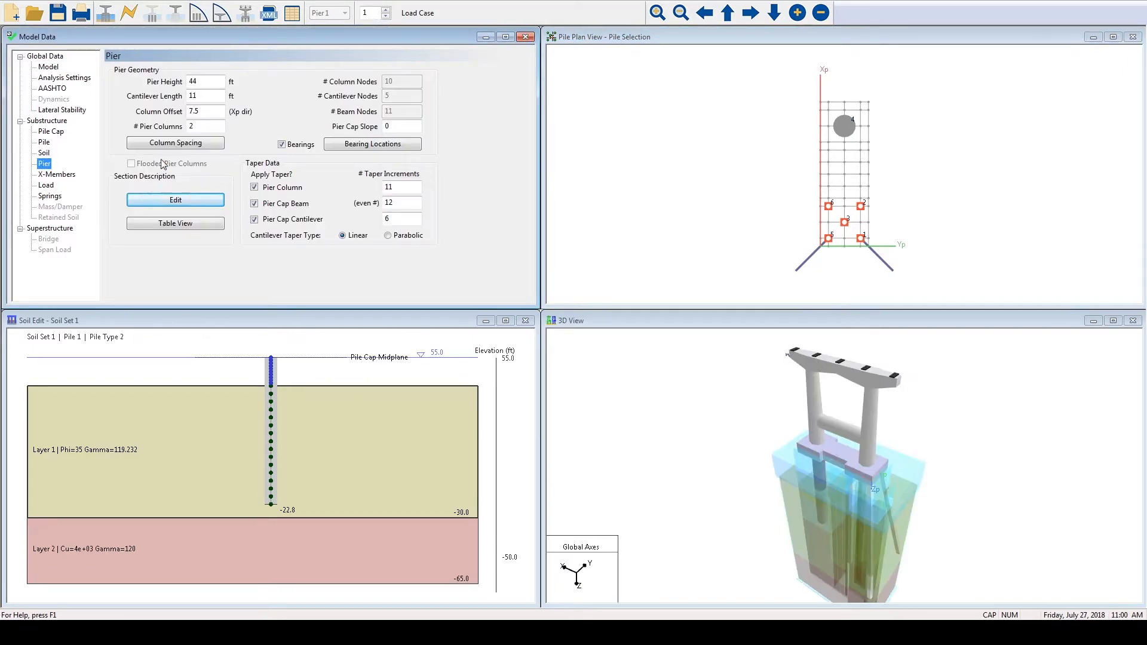
left_click(175, 203)
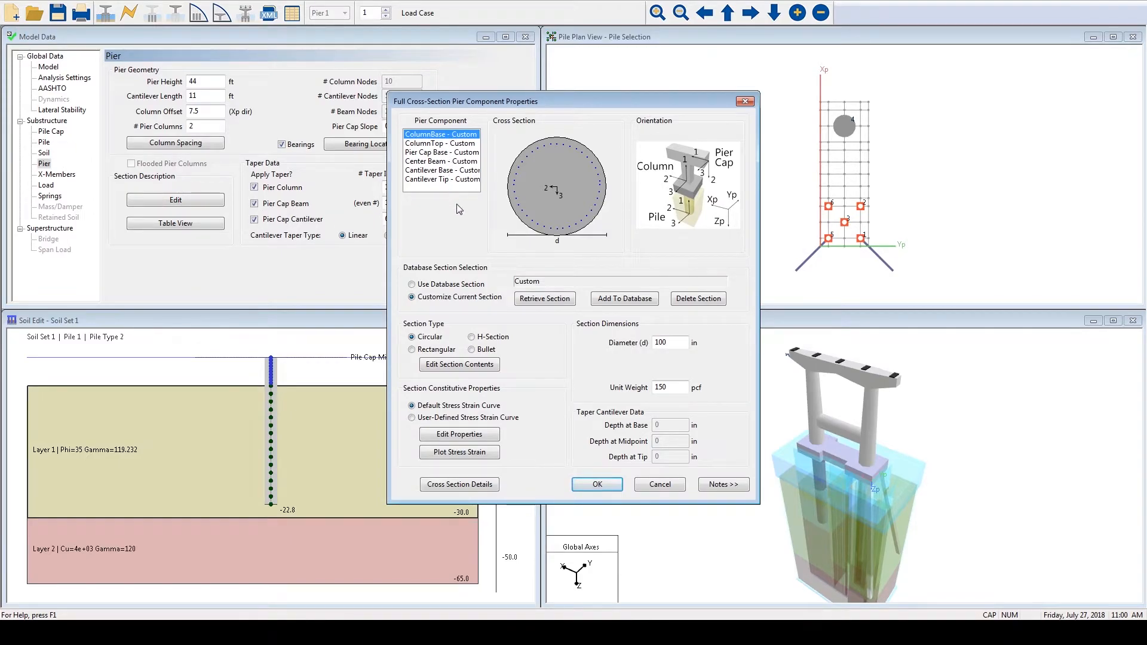
left_click(472, 365)
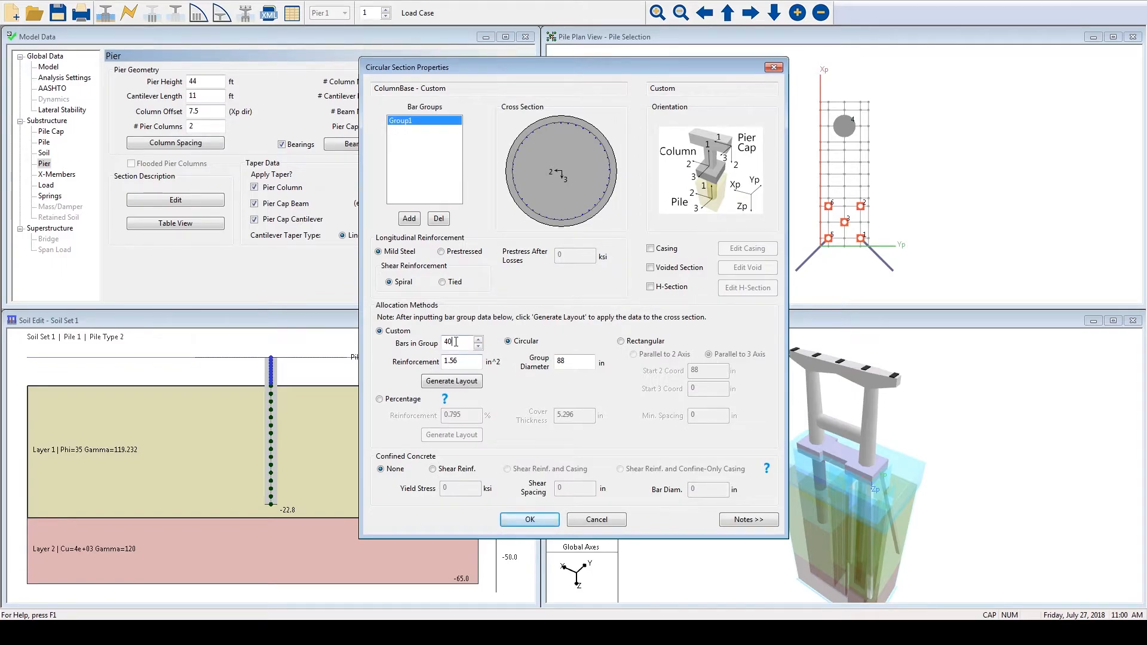
left_click_drag(460, 361, 441, 360)
left_click_drag(568, 357, 539, 361)
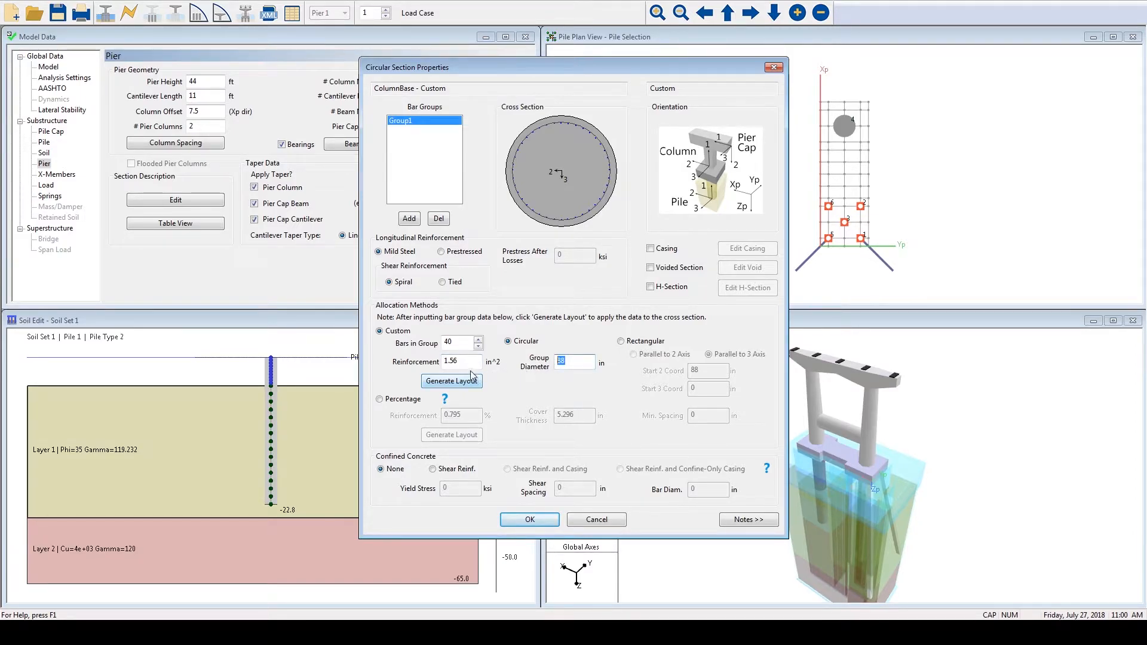
- Try a second circular bar group of 40 bars with a 60 in group diameter in the column base, and delete the group
left_click(409, 217)
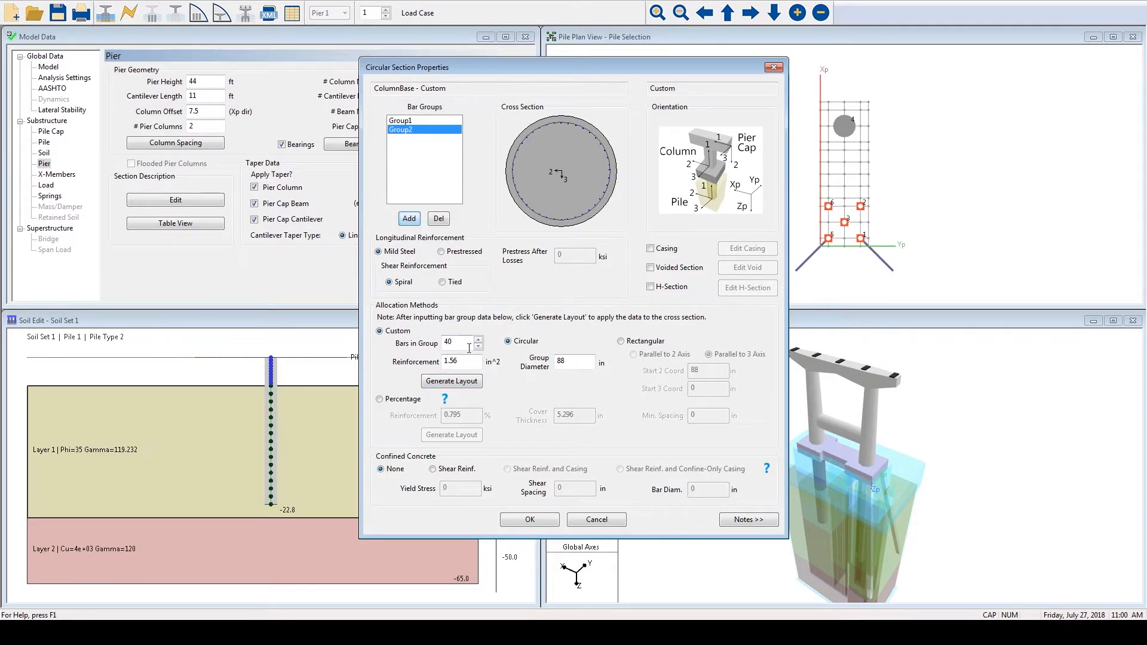
double_click(567, 362)
type("6")
left_click(473, 382)
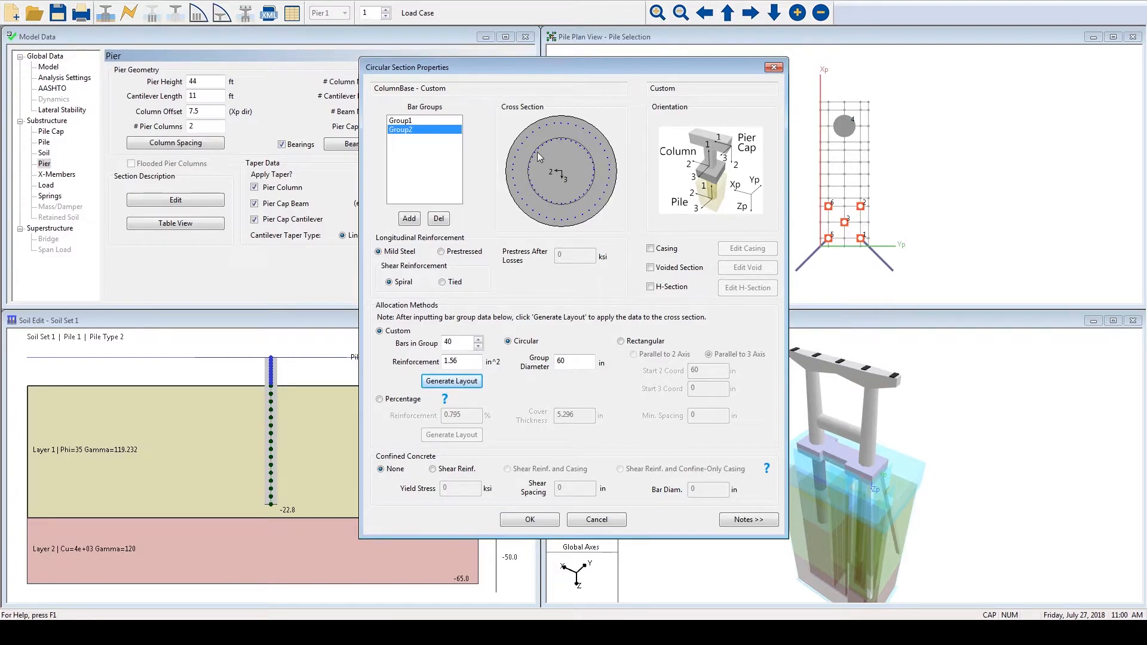
left_click(435, 219)
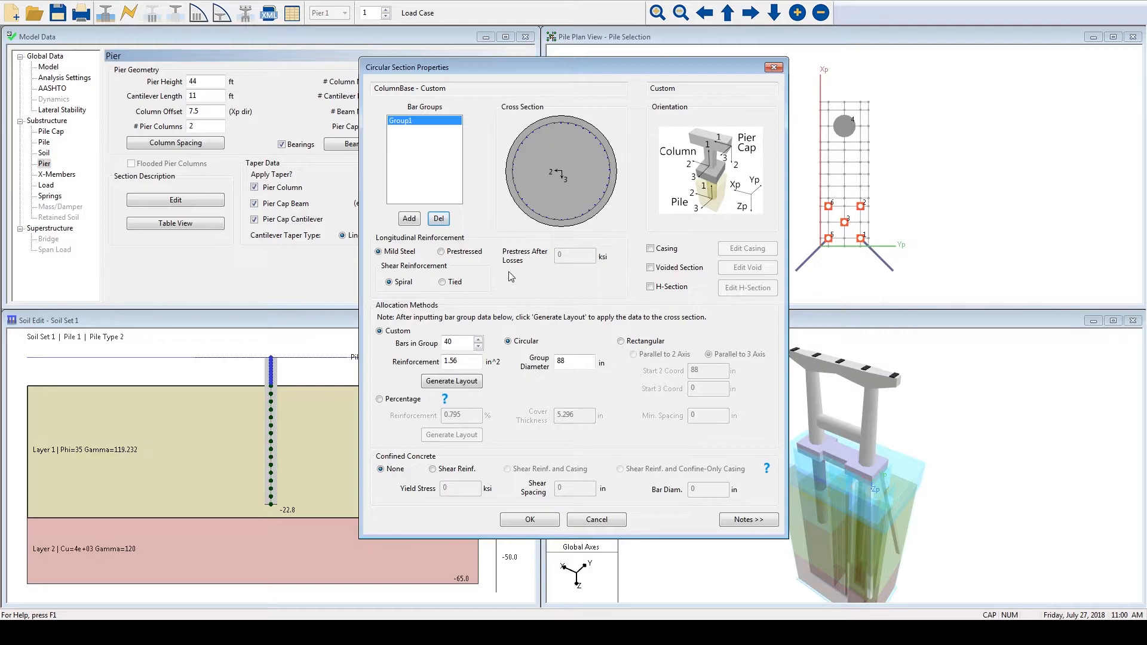
- Accept the ColumnBase section contents and review the ColumnTop component's cross section and diameter
left_click(530, 519)
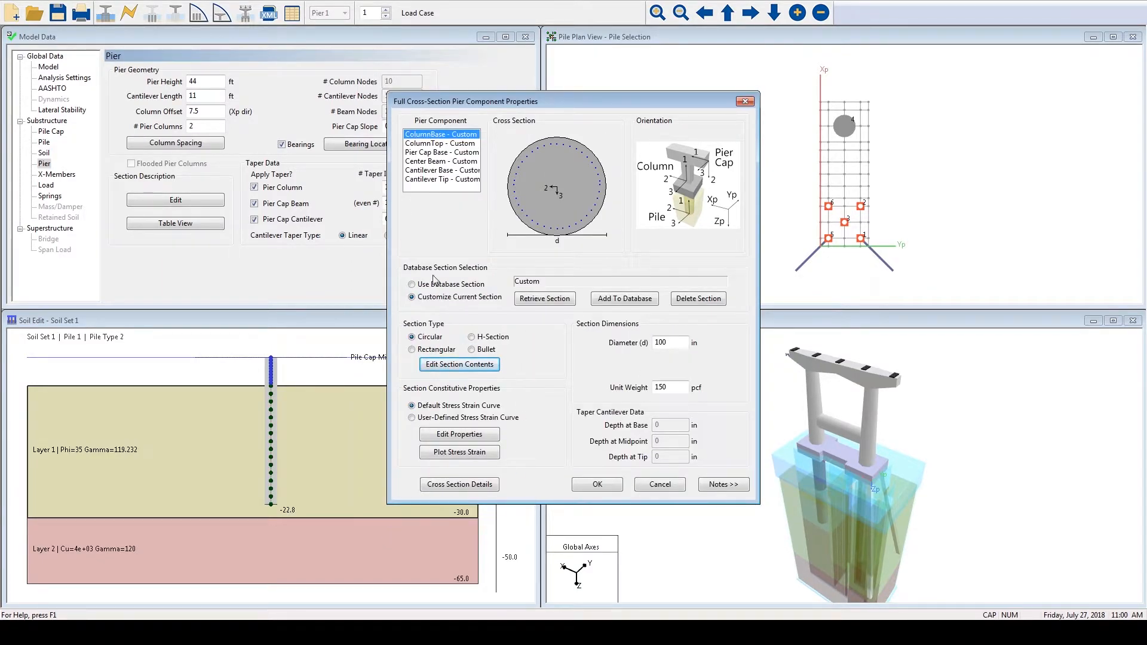
left_click(444, 143)
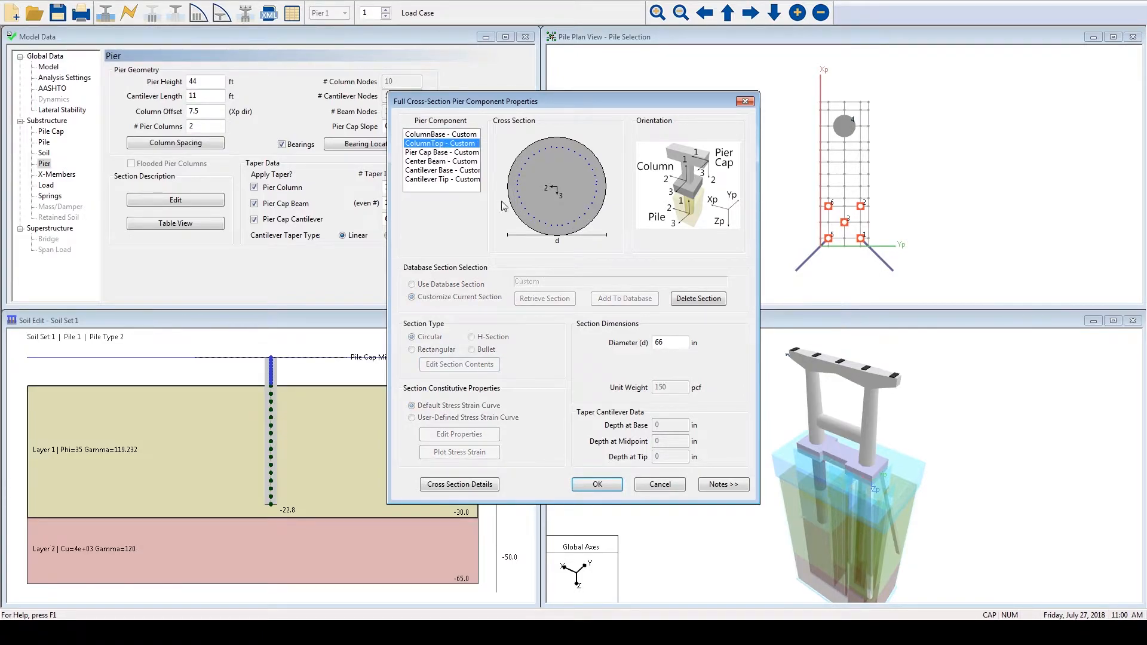
left_click_drag(664, 343, 644, 342)
- Open the Pier Cap Base section contents and review the layout of its four bar groups
left_click(436, 153)
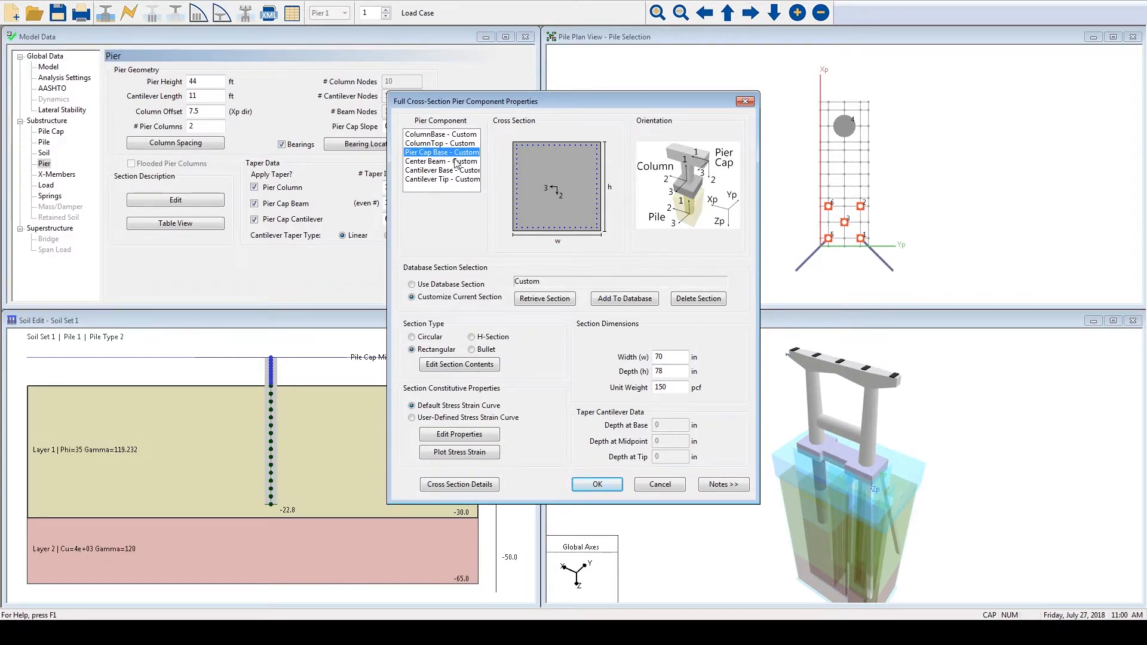
left_click(459, 365)
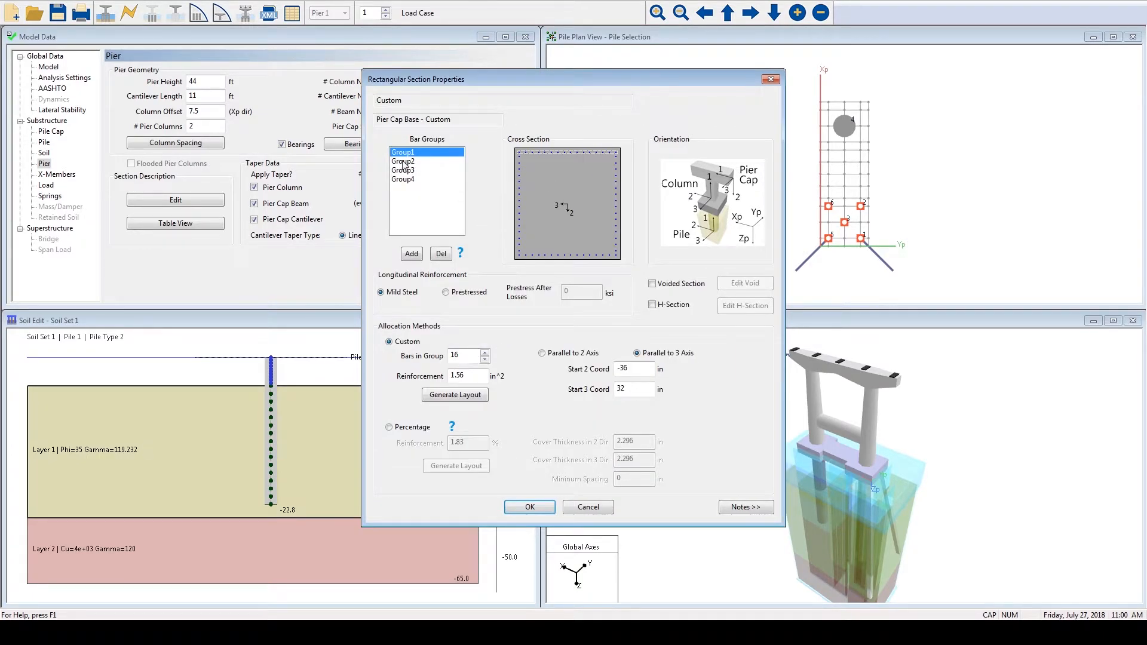
left_click(404, 161)
left_click(406, 172)
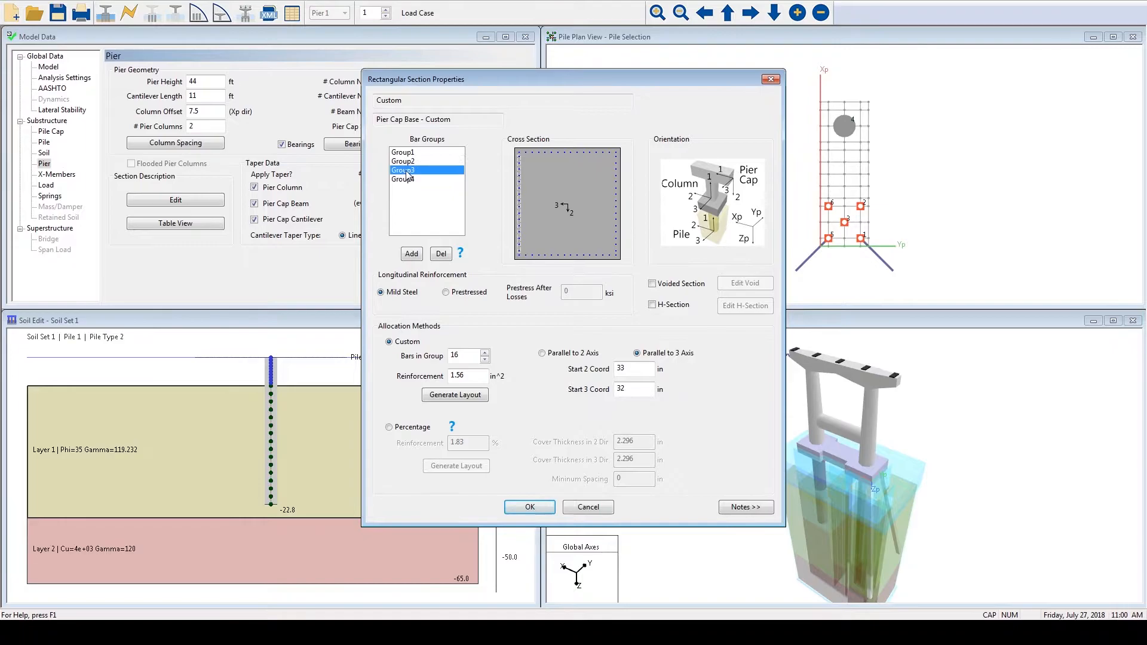
left_click(404, 180)
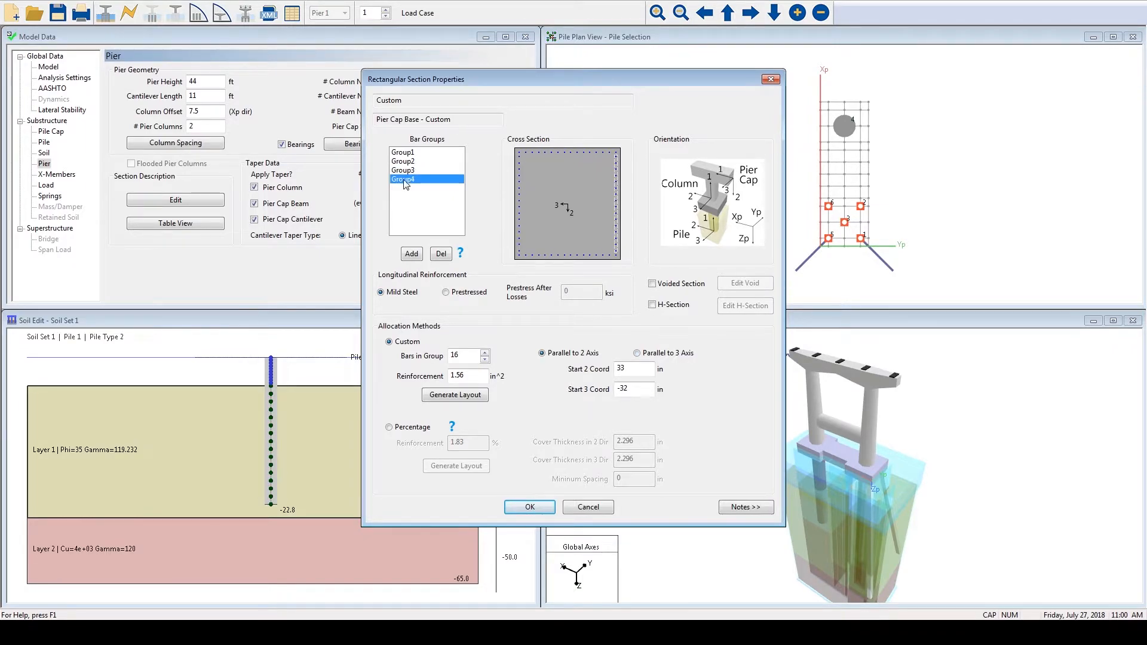
- Try a fifth group of 16 bars parallel to the 2 axis with a Start 3 Coord of -28 in, and delete the group
left_click(410, 254)
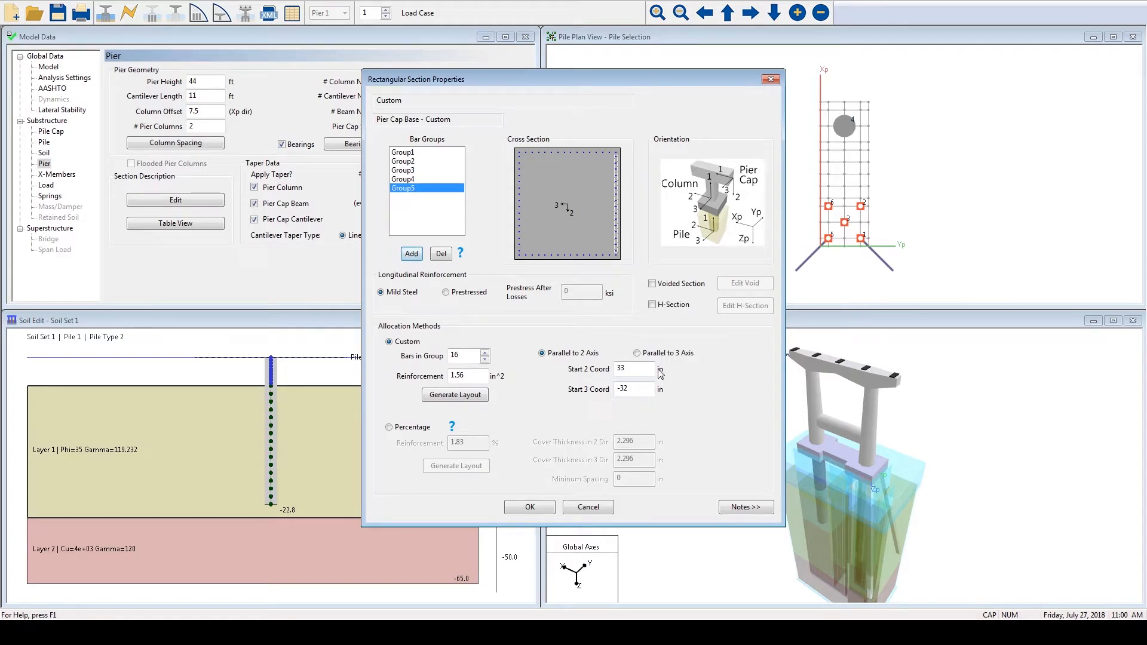
left_click(632, 367)
double_click(631, 367)
left_click(628, 389)
left_click(443, 393)
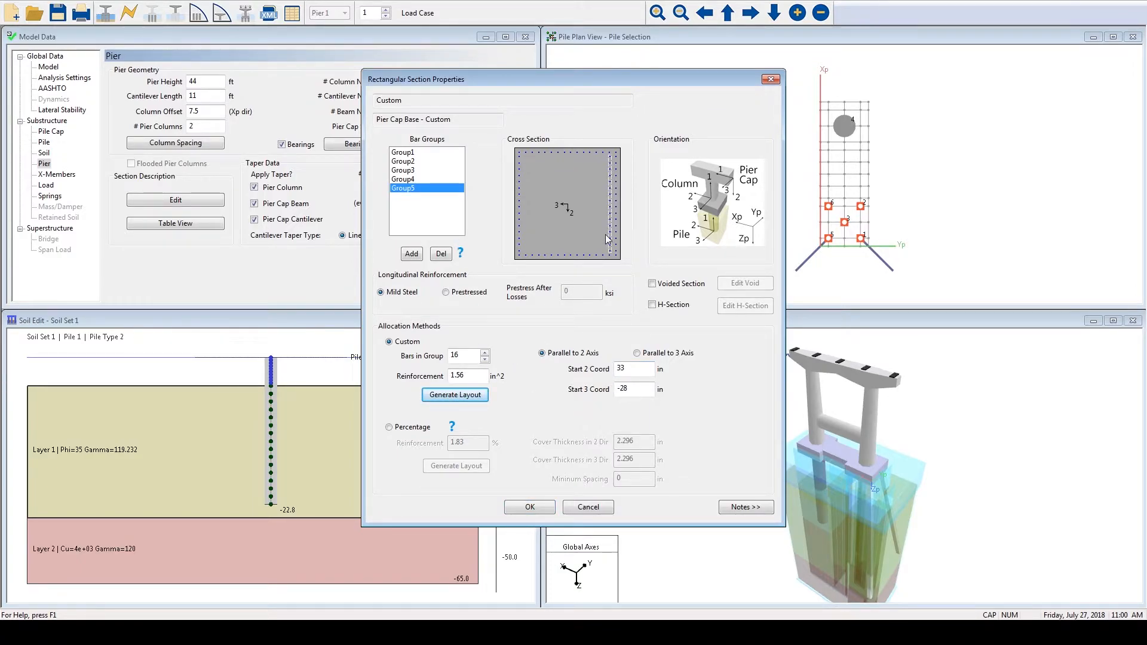
left_click(410, 180)
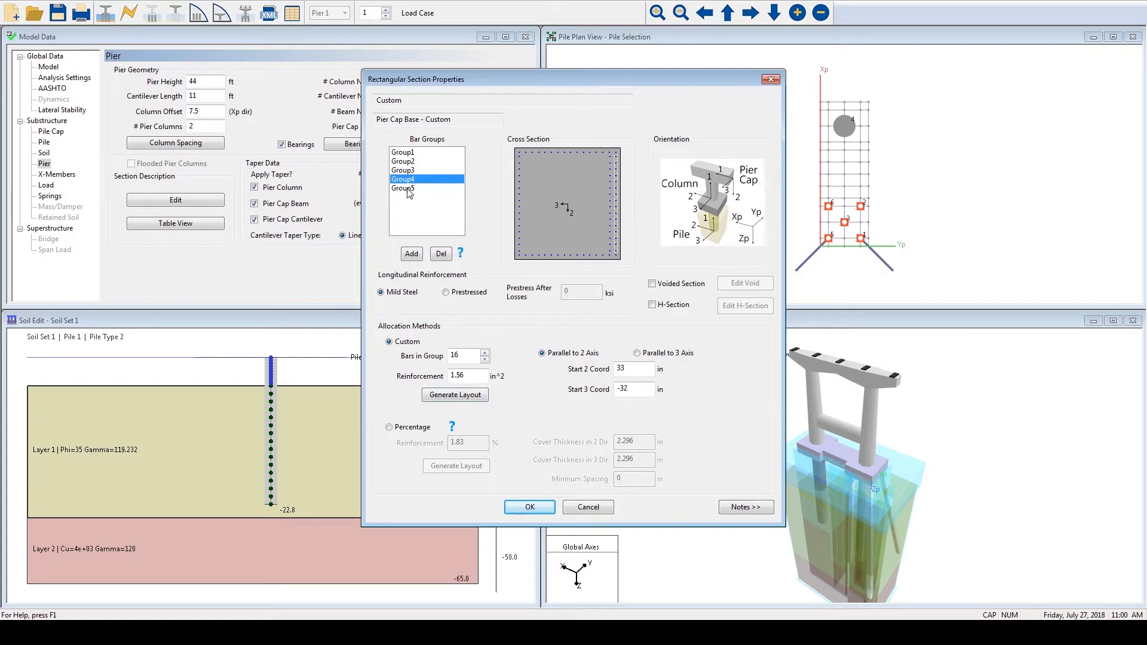
left_click(409, 189)
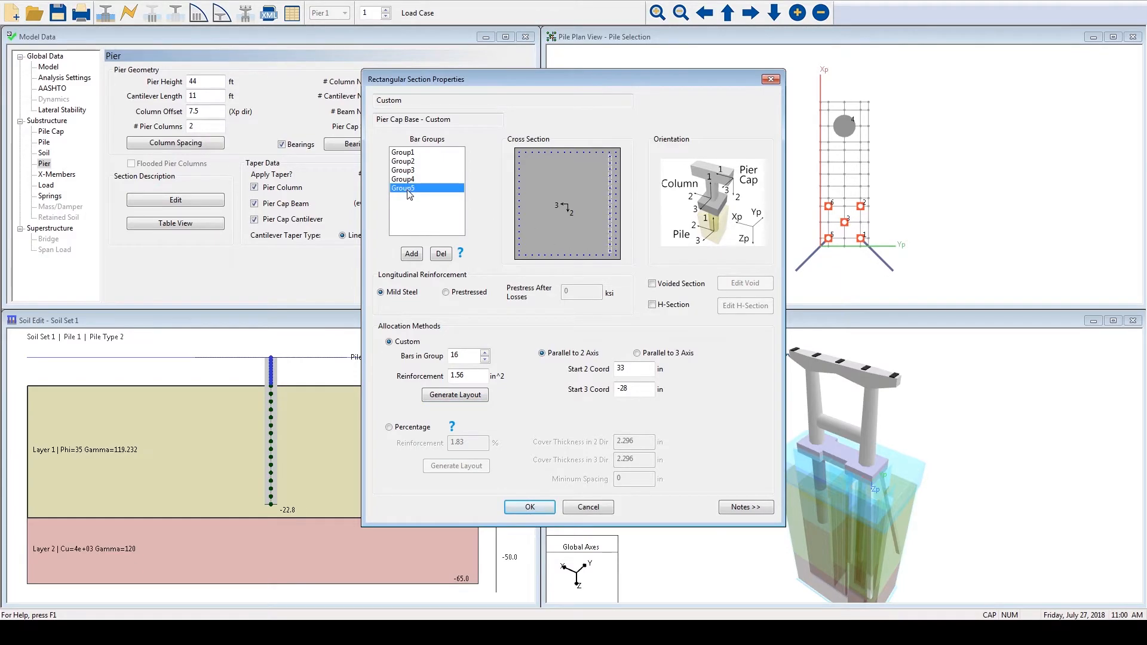
left_click(441, 254)
- Accept the Pier Cap Base section contents and the pier component properties
left_click(636, 352)
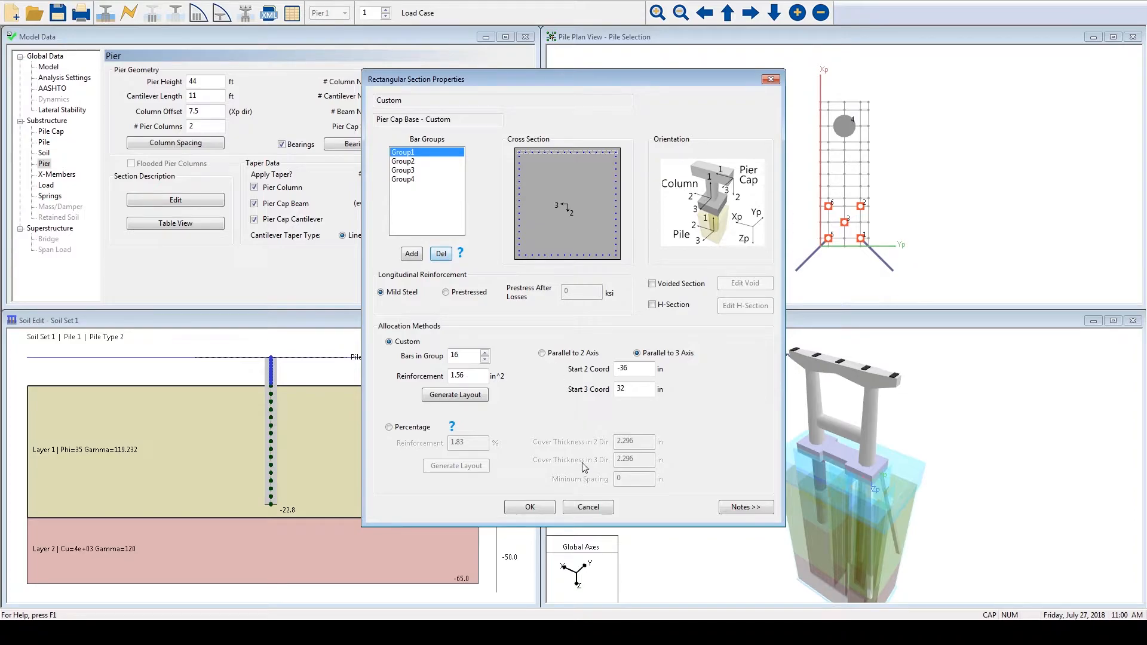
left_click(541, 509)
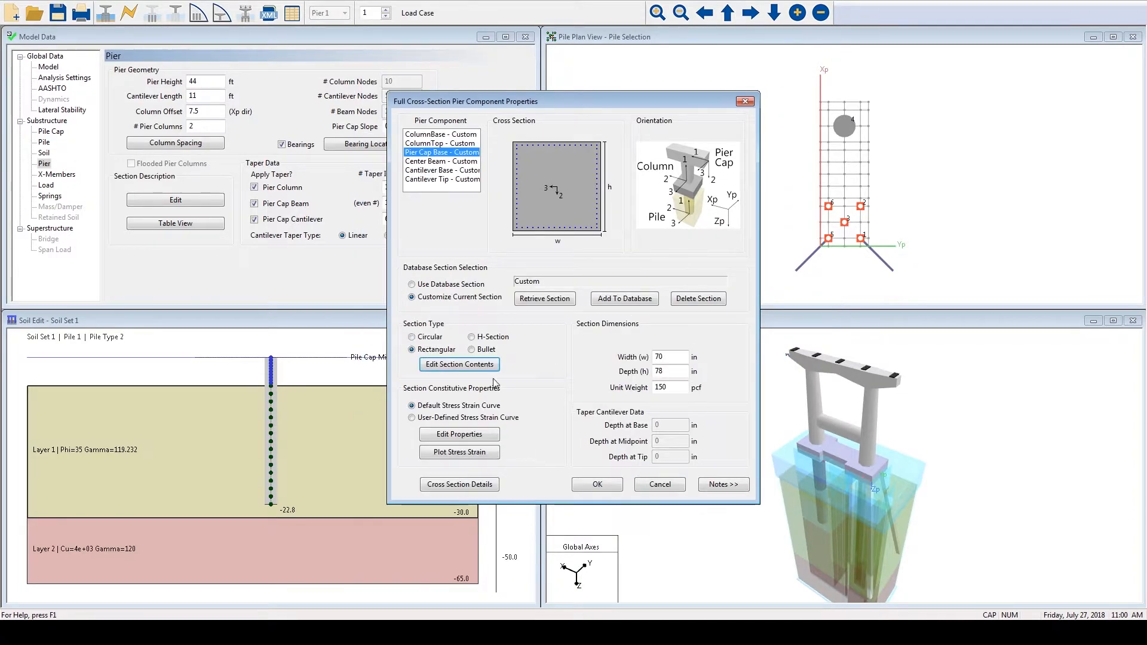
left_click(596, 487)
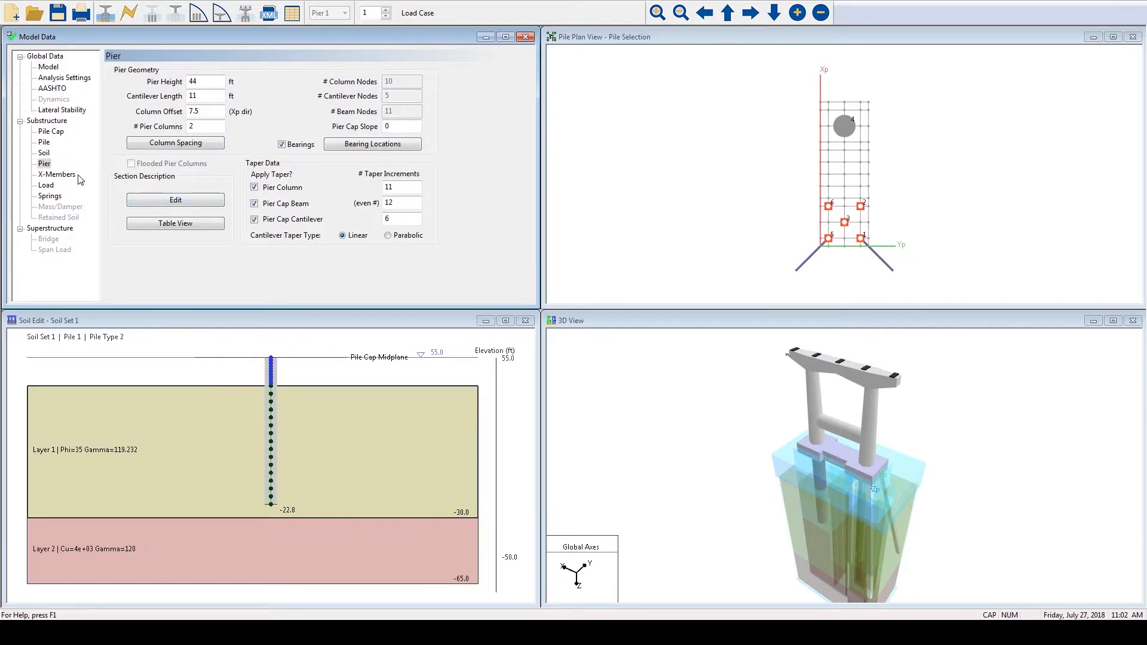
- Open the X-Members page and examine Element 1's I-Node, J-Node and end condition options
left_click(60, 174)
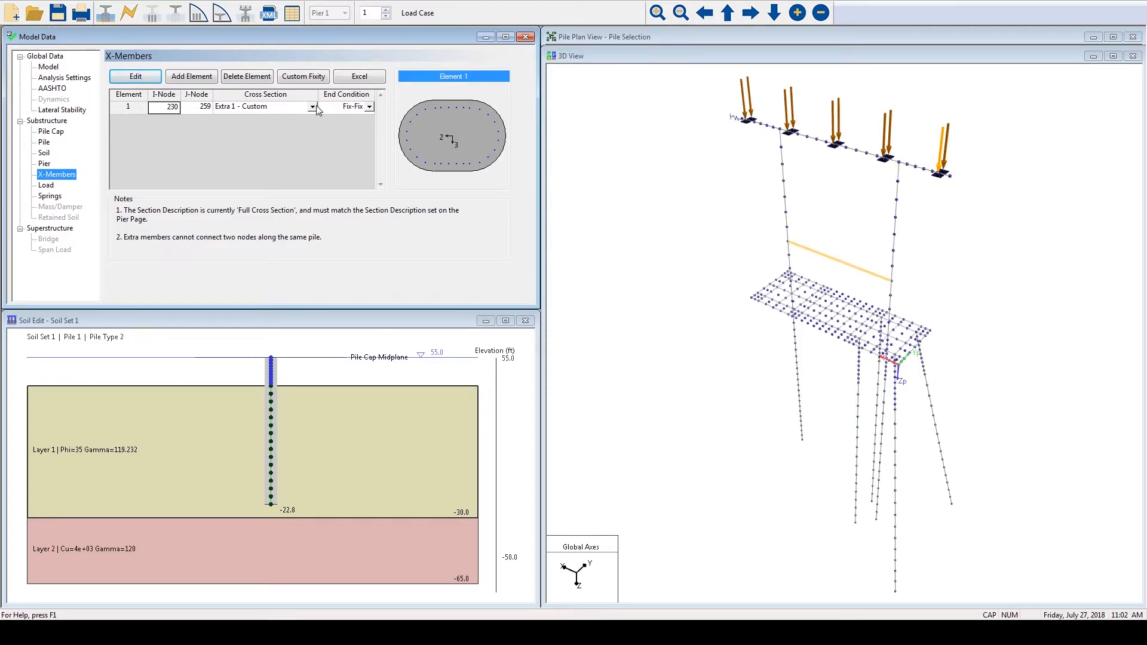
left_click(134, 110)
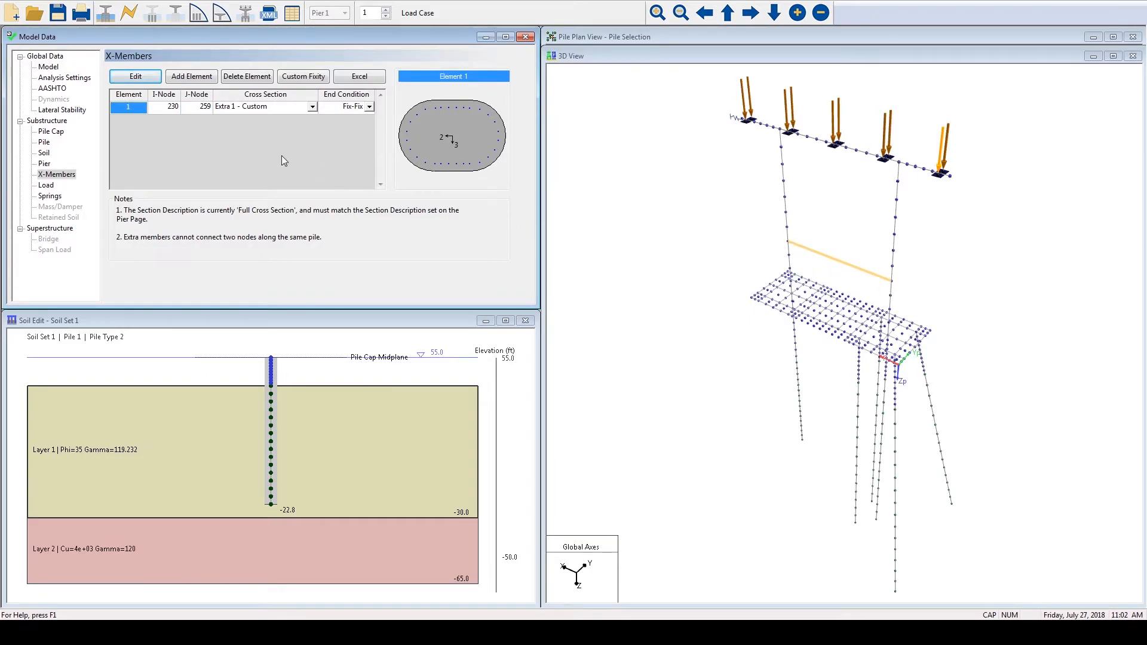
left_click(158, 109)
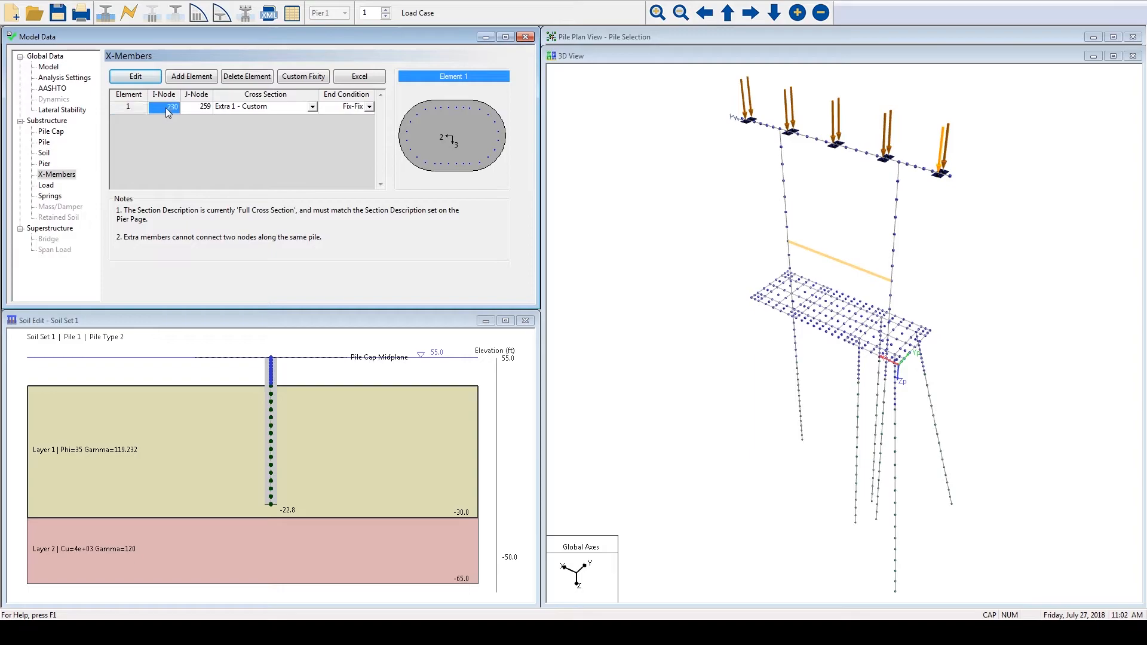
left_click(202, 113)
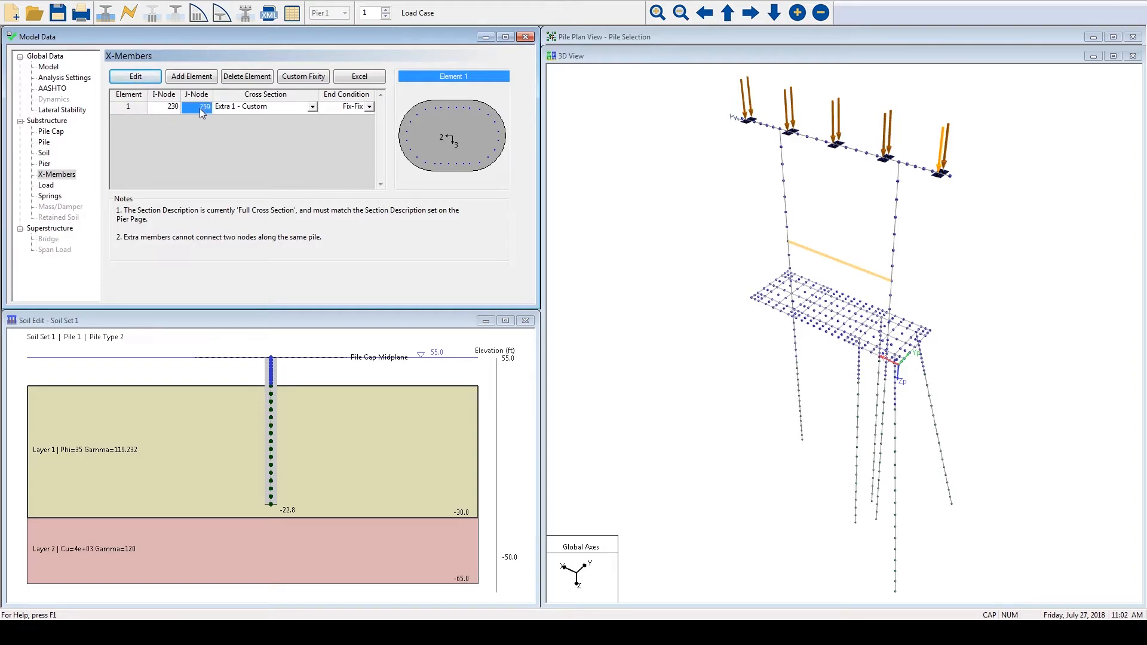
left_click(372, 107)
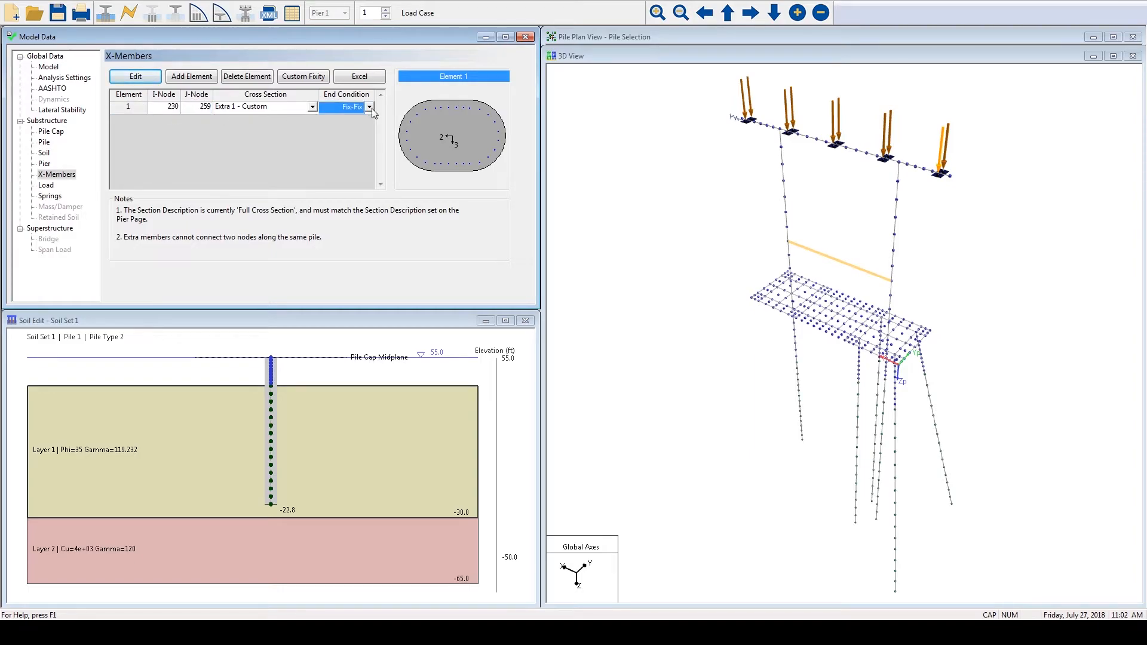
left_click(370, 108)
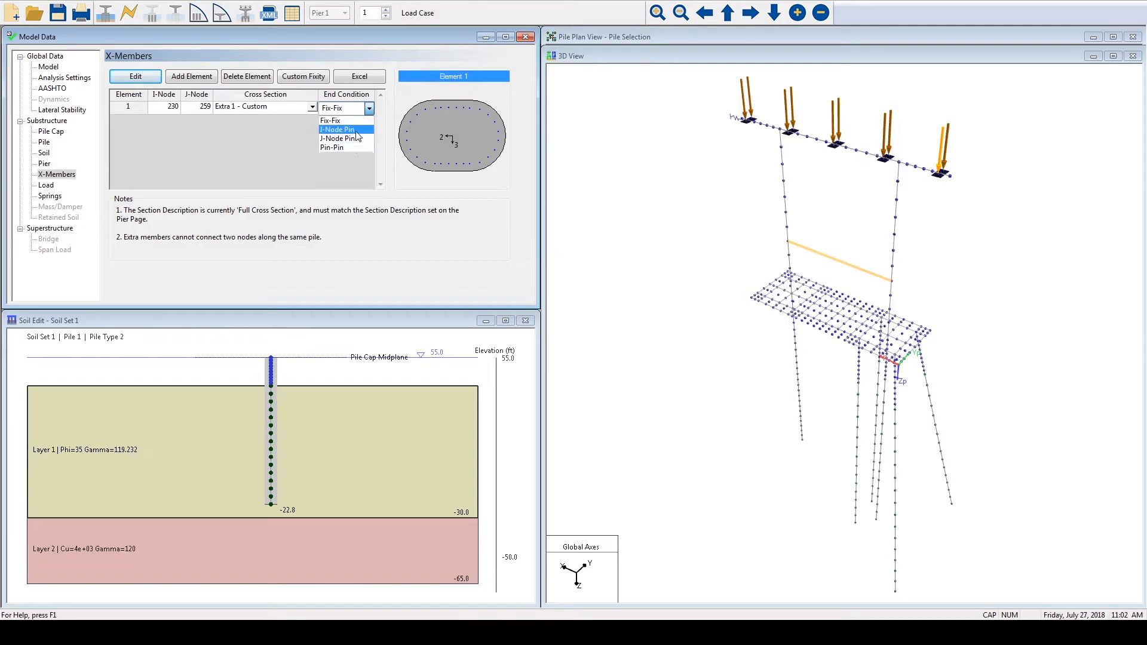
left_click(369, 110)
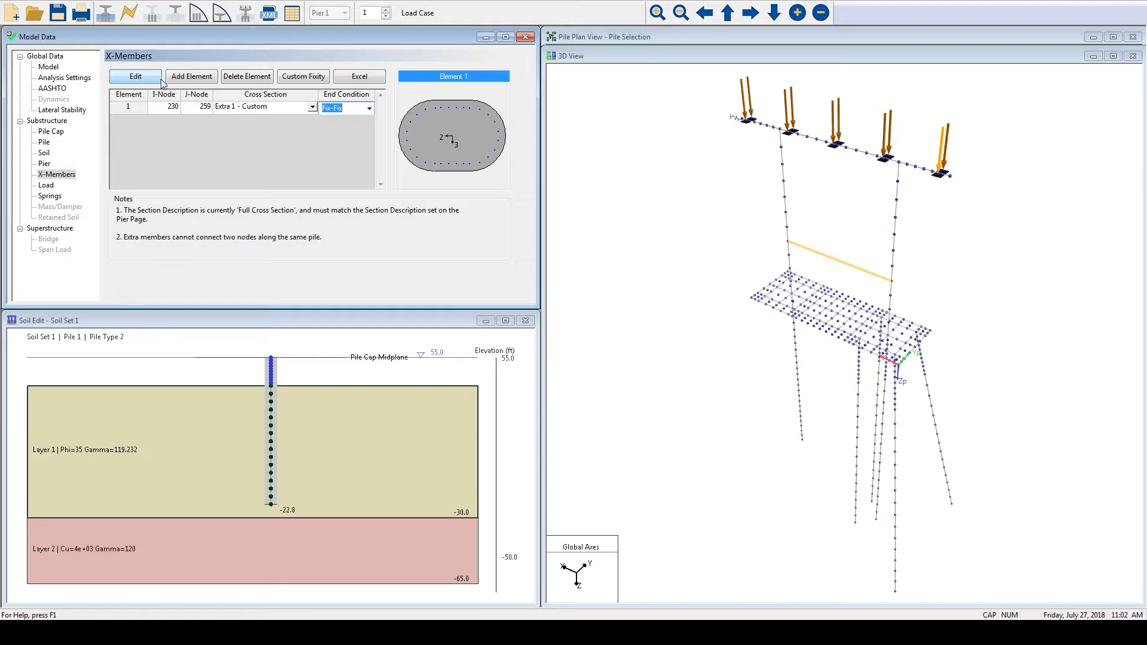
- Add a second extra member between column nodes 262 and 233 with the Extra 1 - Custom cross section
left_click(203, 79)
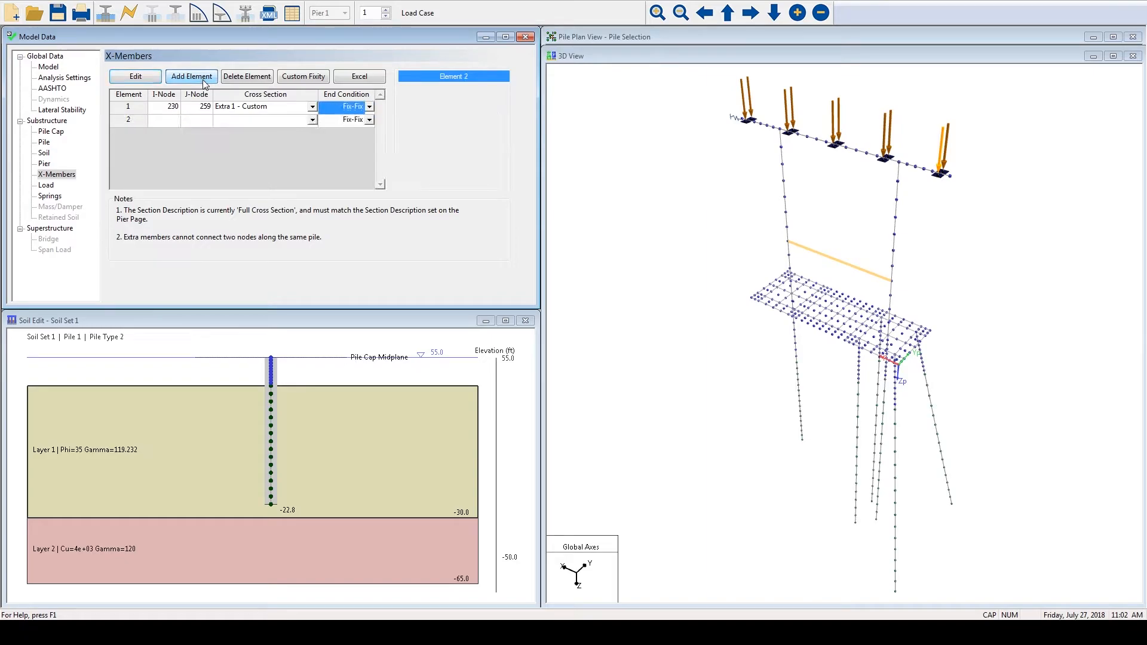
left_click(165, 122)
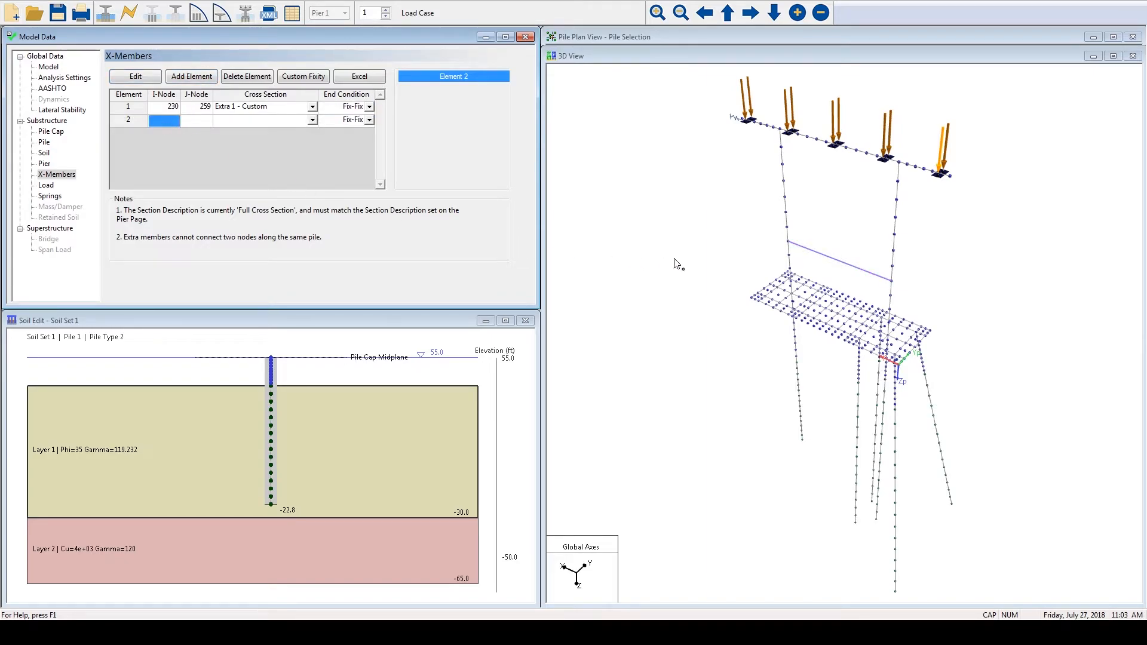
left_click(785, 198)
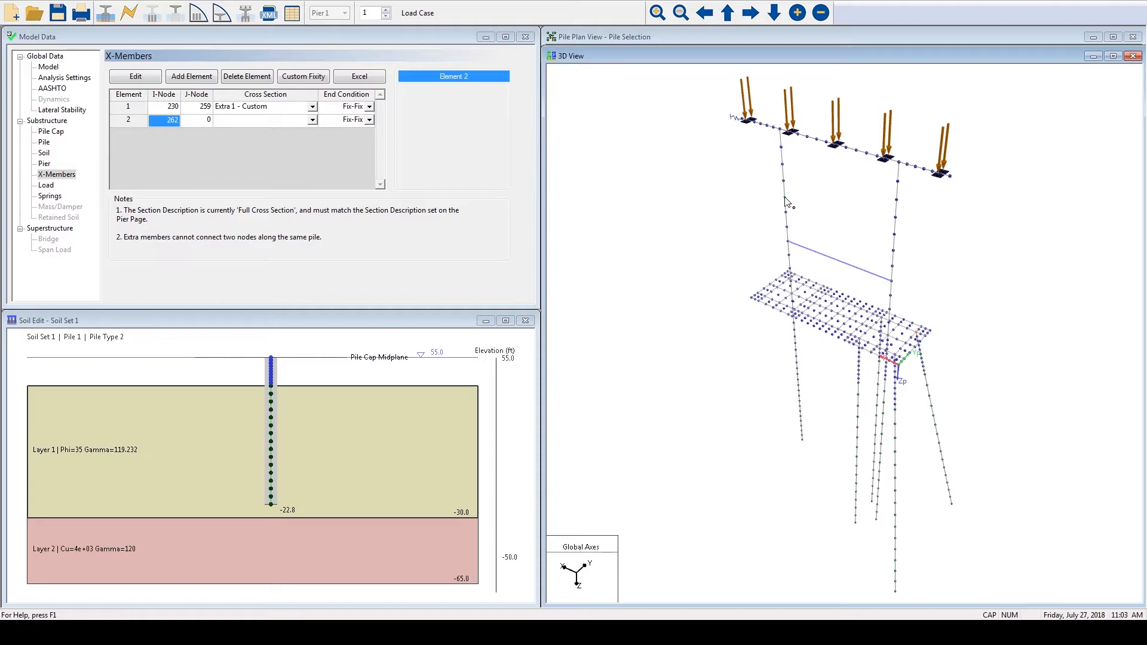
left_click(894, 236)
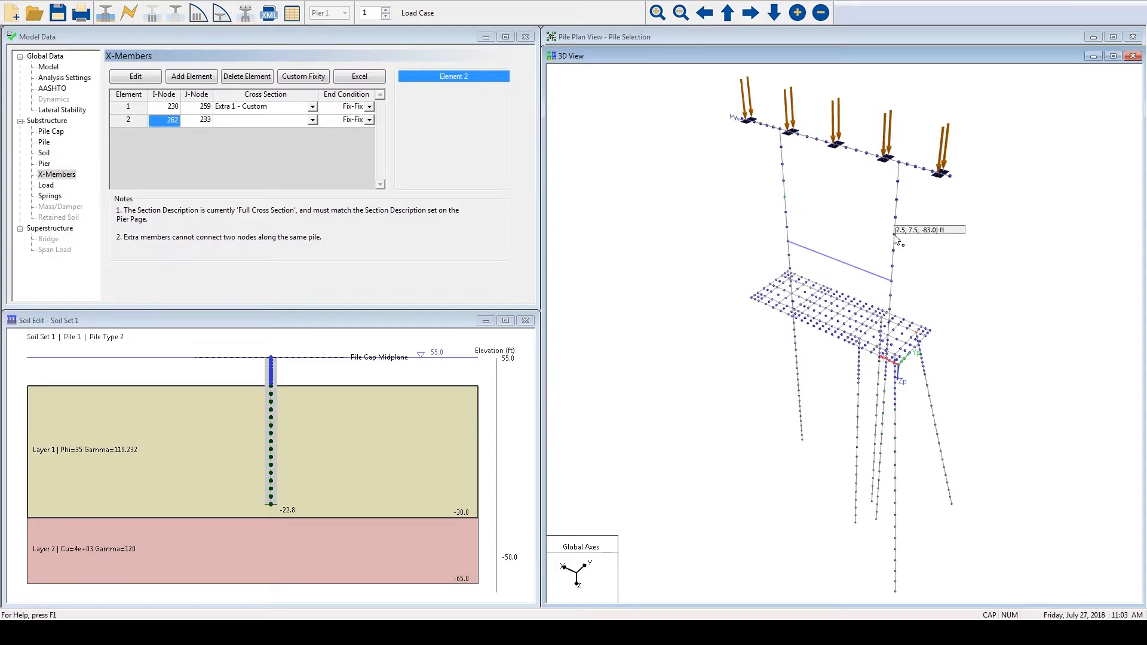
left_click(313, 119)
left_click(313, 120)
left_click(292, 134)
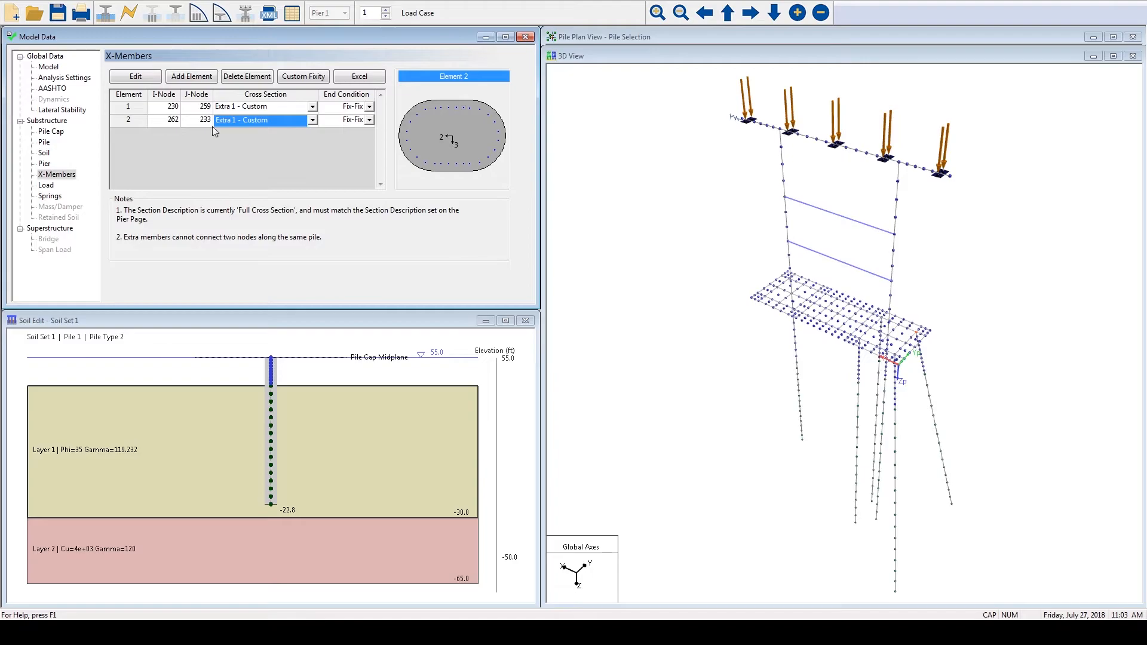
- Inspect the extra members in an enlarged 3D view by rotating the pier model, and restore the model data window layout
left_click(52, 132)
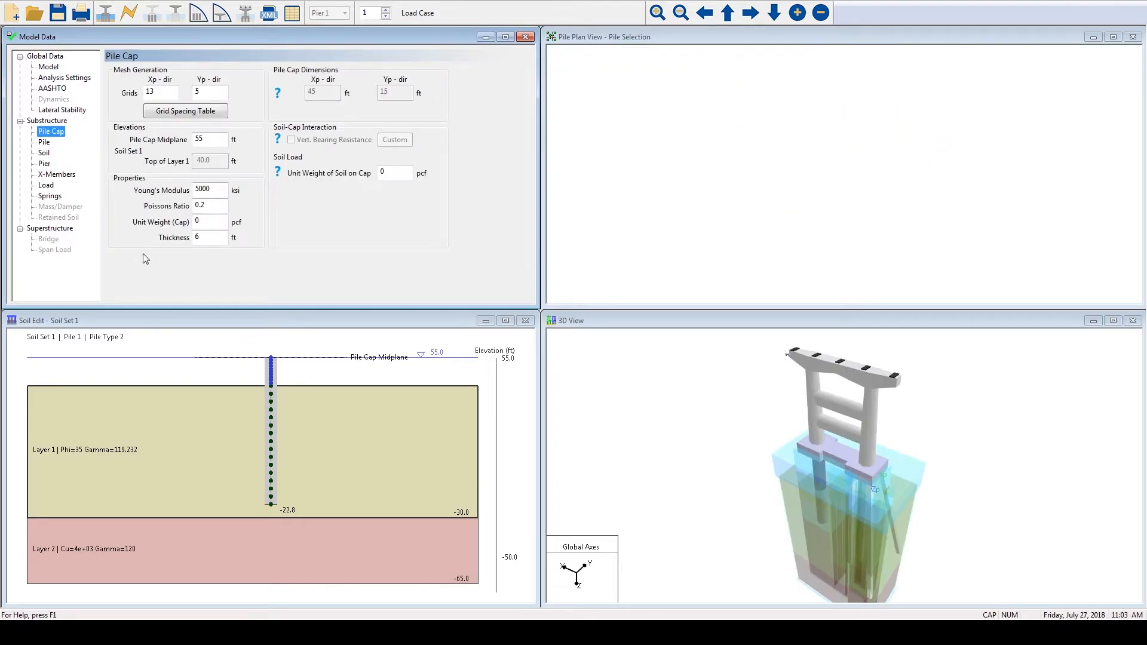
left_click(1114, 321)
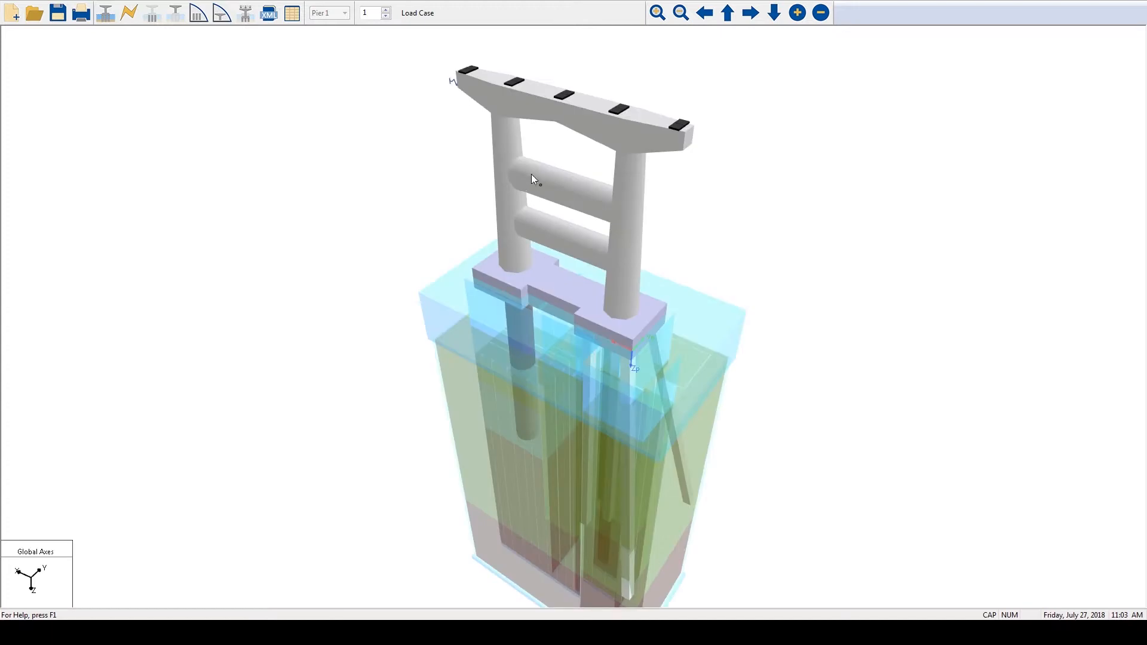
right_click(759, 176)
left_click(797, 186)
left_click_drag(825, 254, 524, 185)
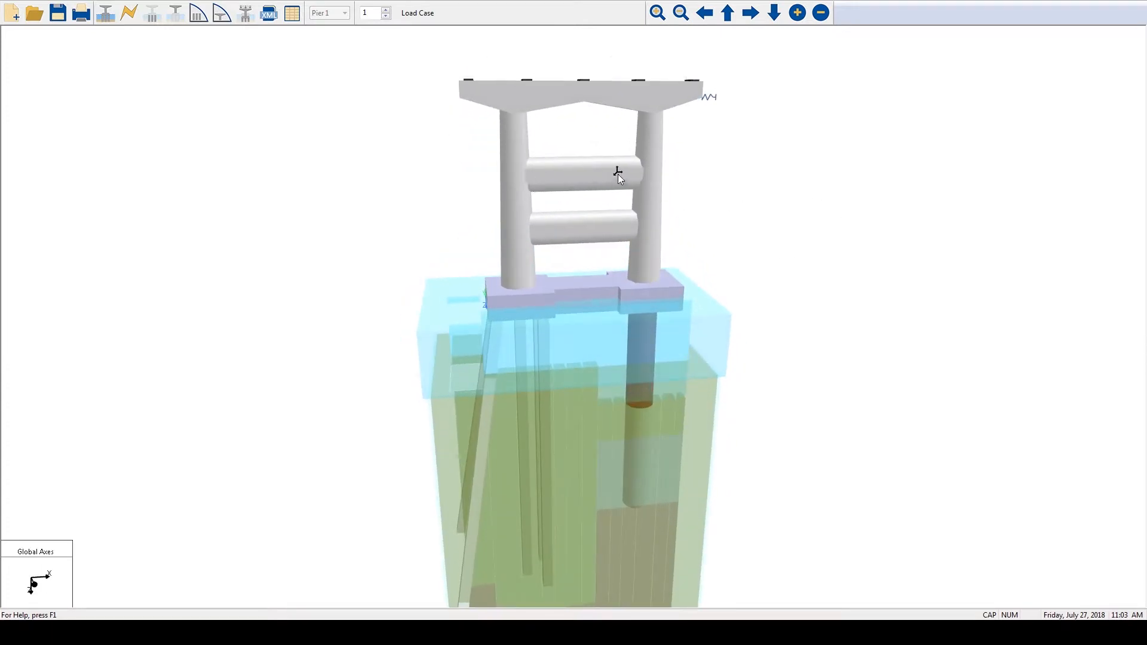
left_click_drag(428, 209, 763, 221)
left_click(105, 12)
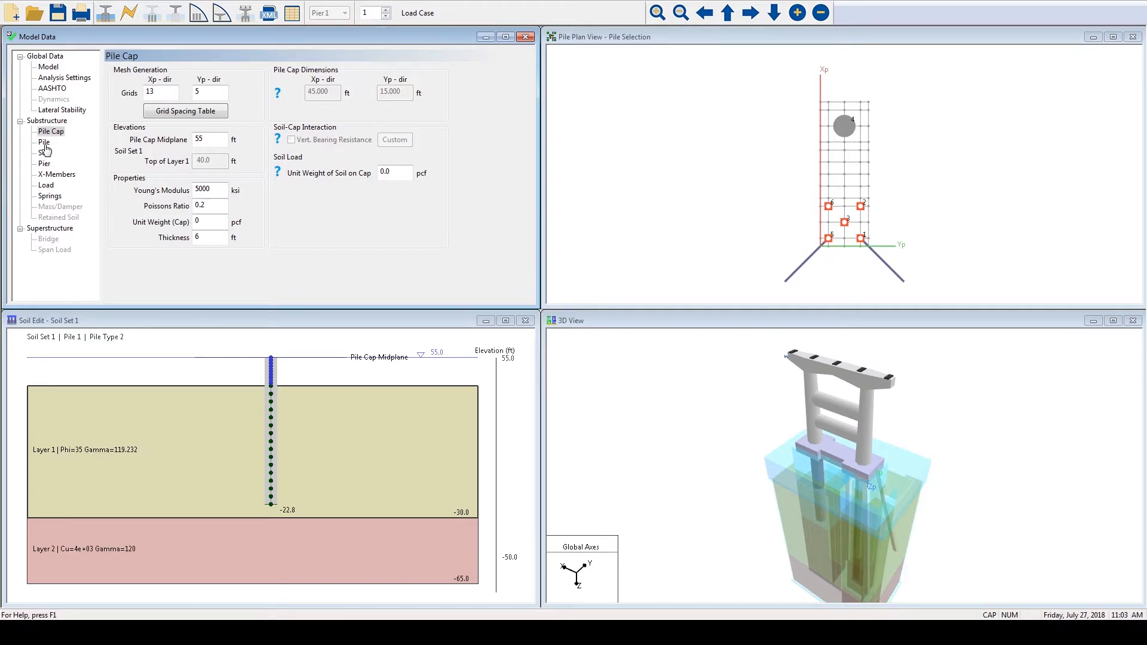
- Delete Element 2 from the extra members
left_click(55, 174)
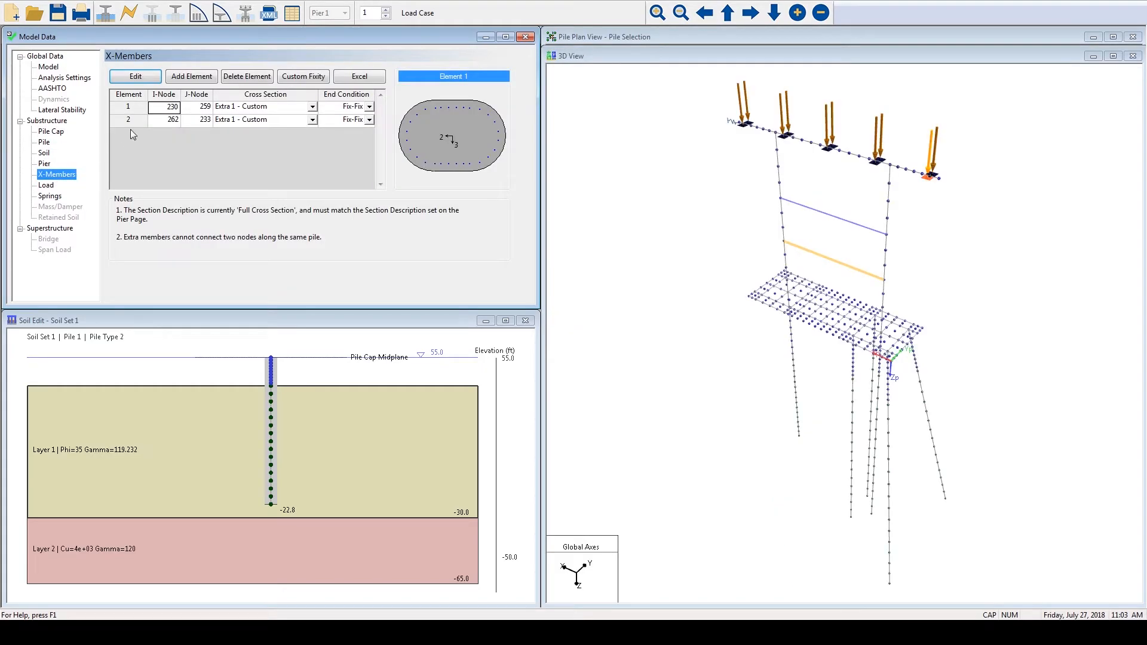
left_click(137, 121)
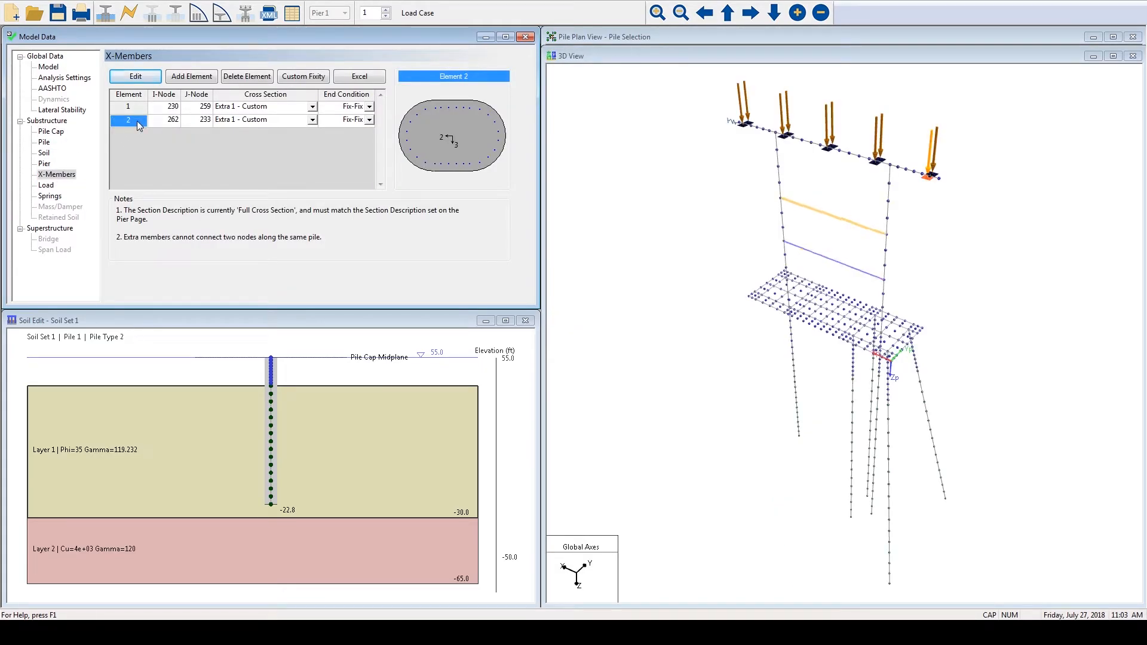
left_click(258, 77)
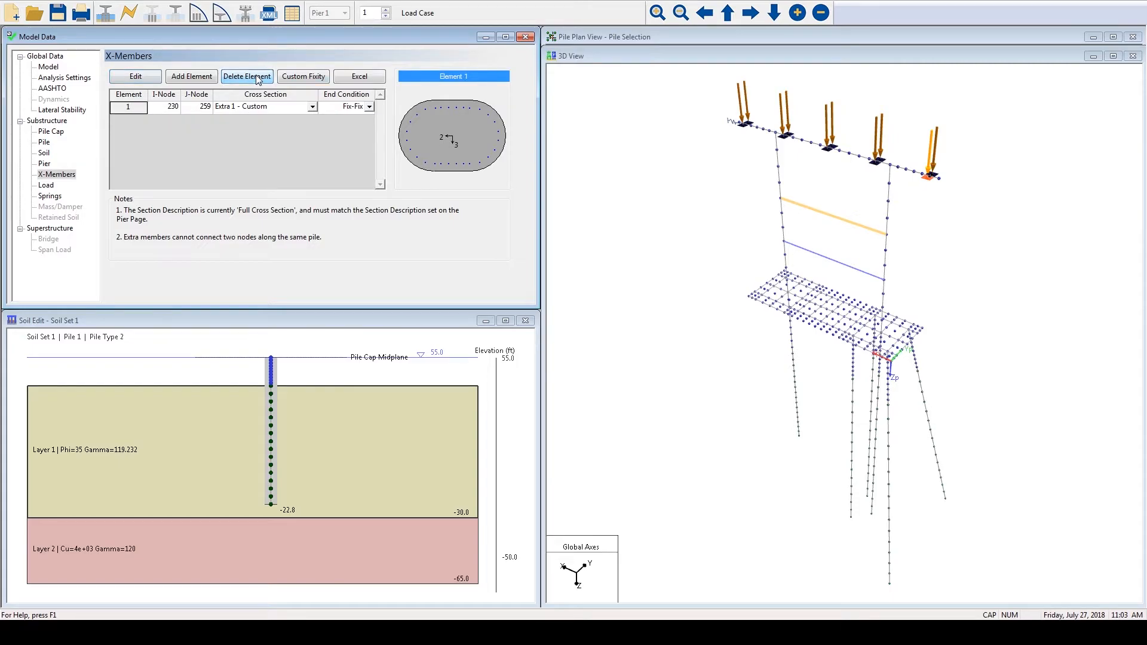
- Review the bar groups in the Extra1 member's bullet section contents, and accept the section and member properties
left_click(137, 77)
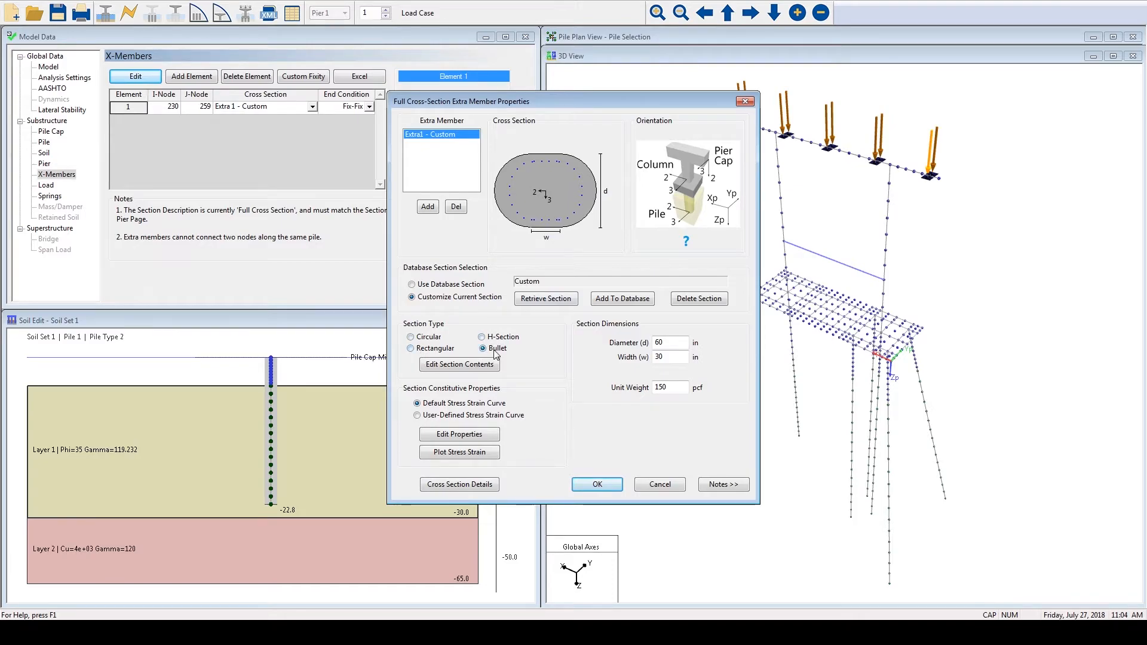
left_click(452, 363)
left_click(412, 201)
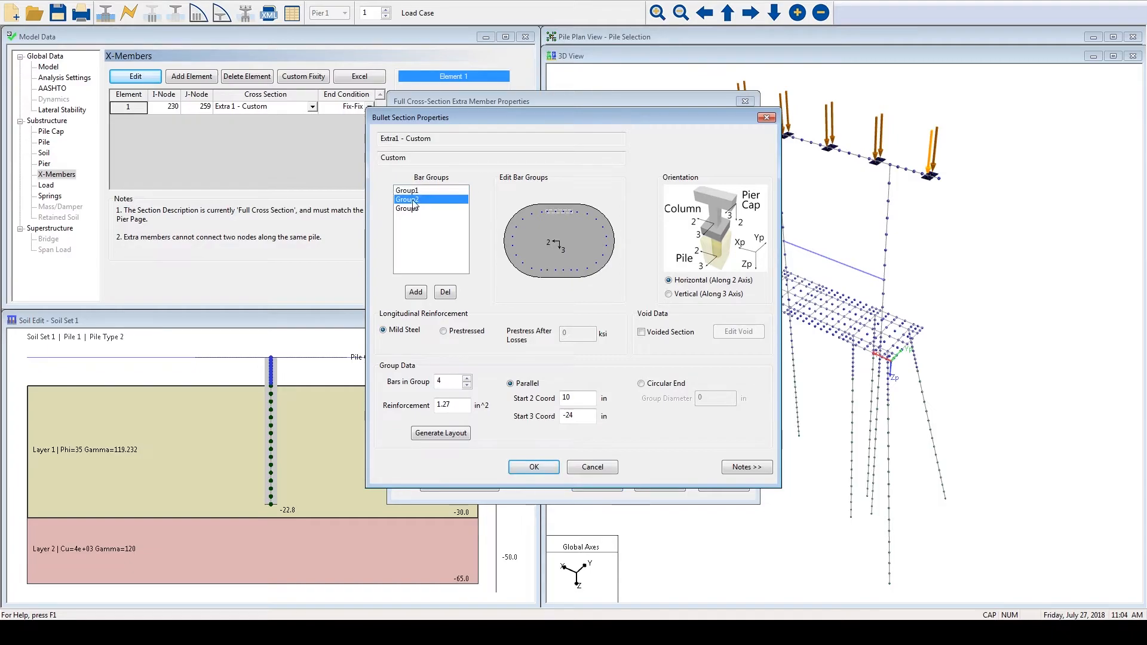
left_click(410, 209)
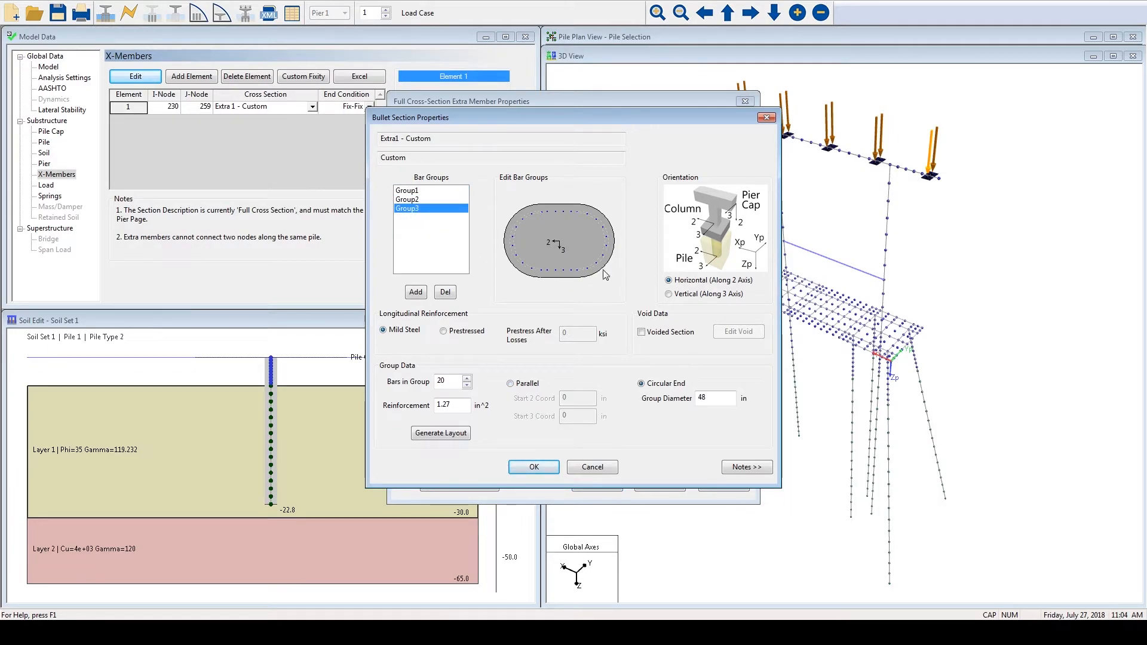
left_click(534, 466)
left_click(595, 487)
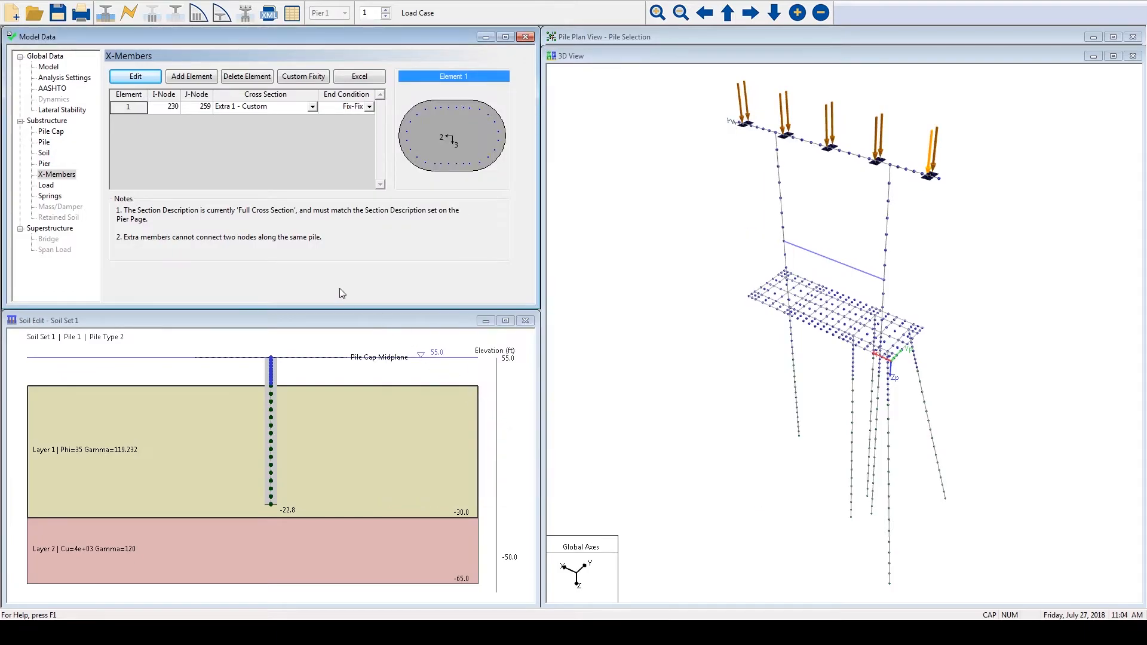
- Review the wind load cases WS1, WL1 and VP in the Load data and their loads on the pier
left_click(48, 186)
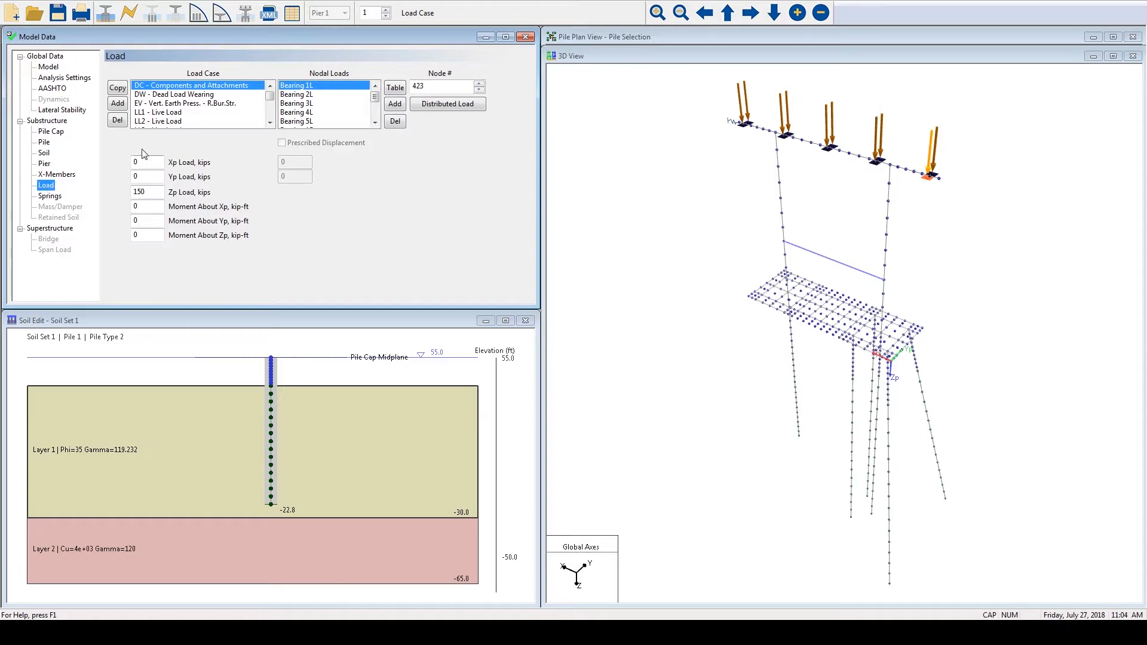
left_click_drag(270, 100, 270, 115)
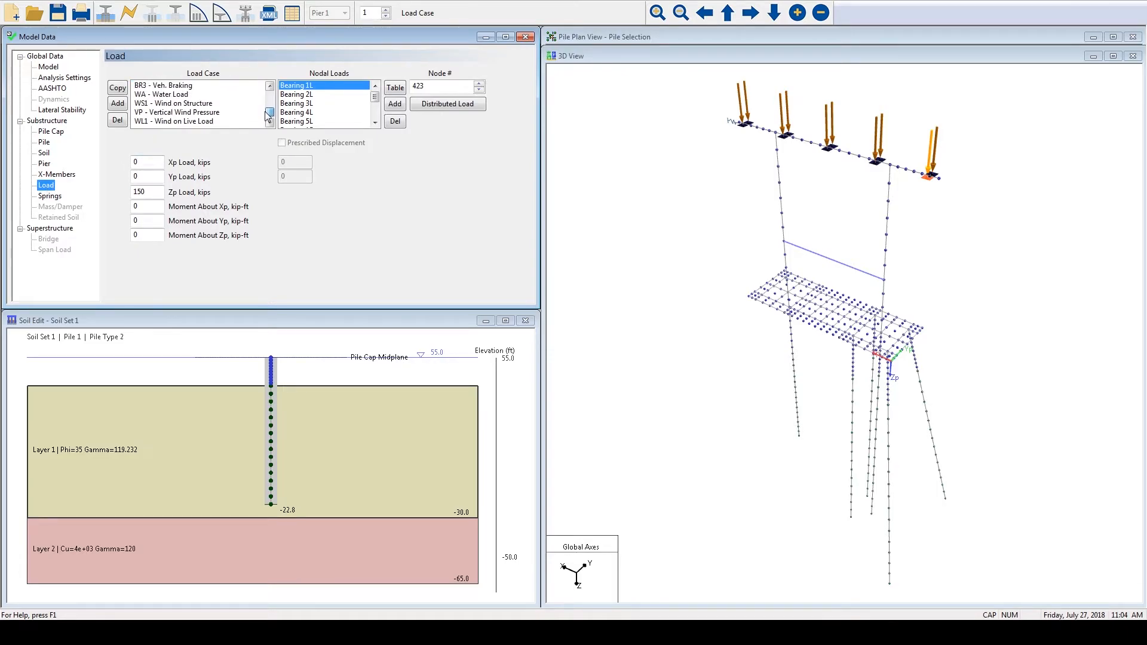
left_click(169, 104)
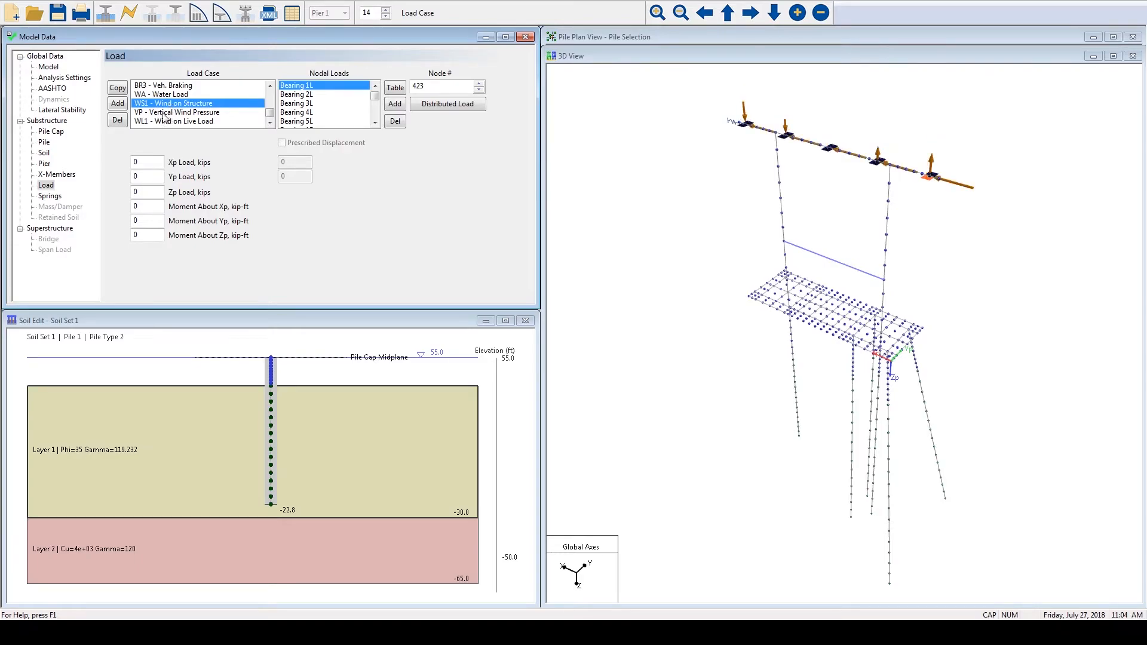
left_click(164, 121)
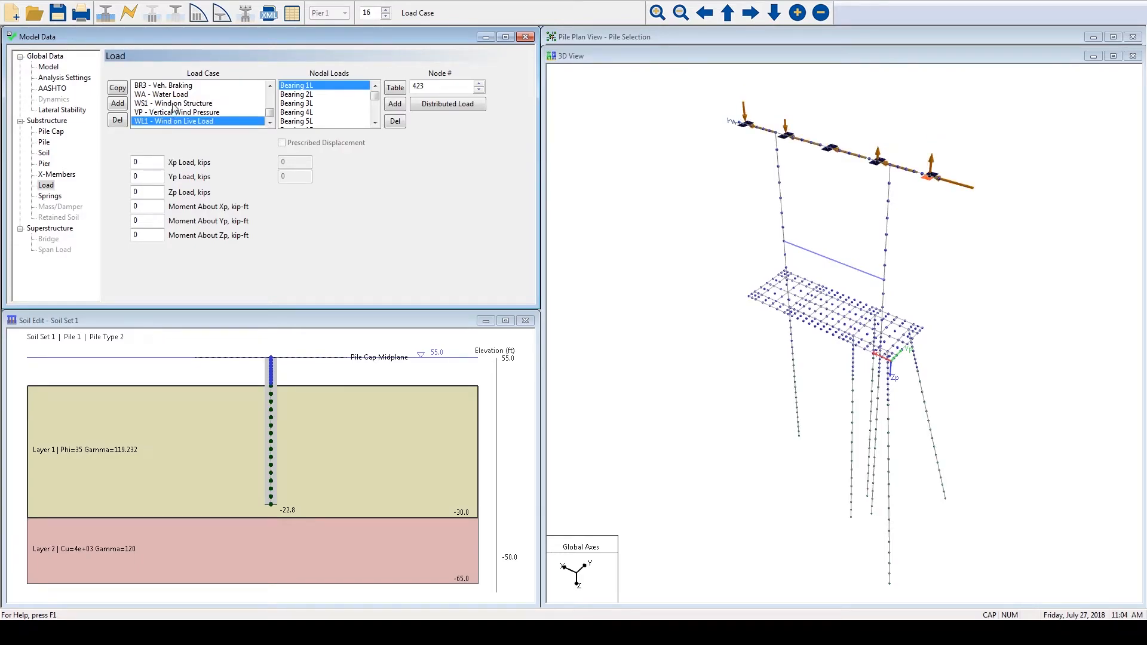
left_click(173, 104)
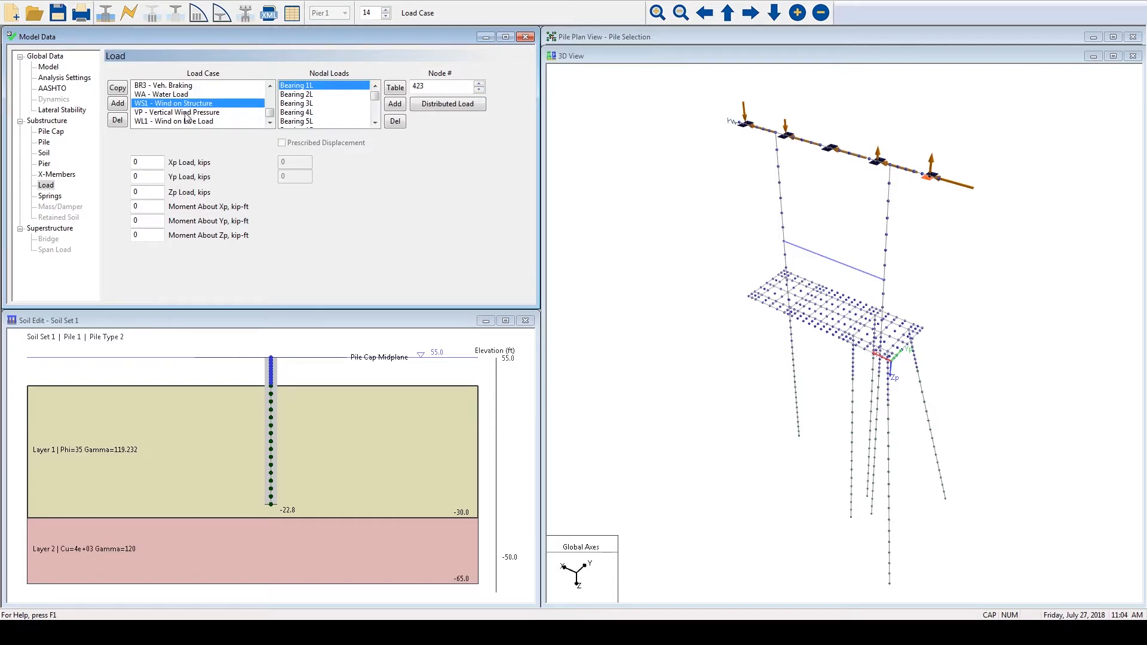
left_click(187, 112)
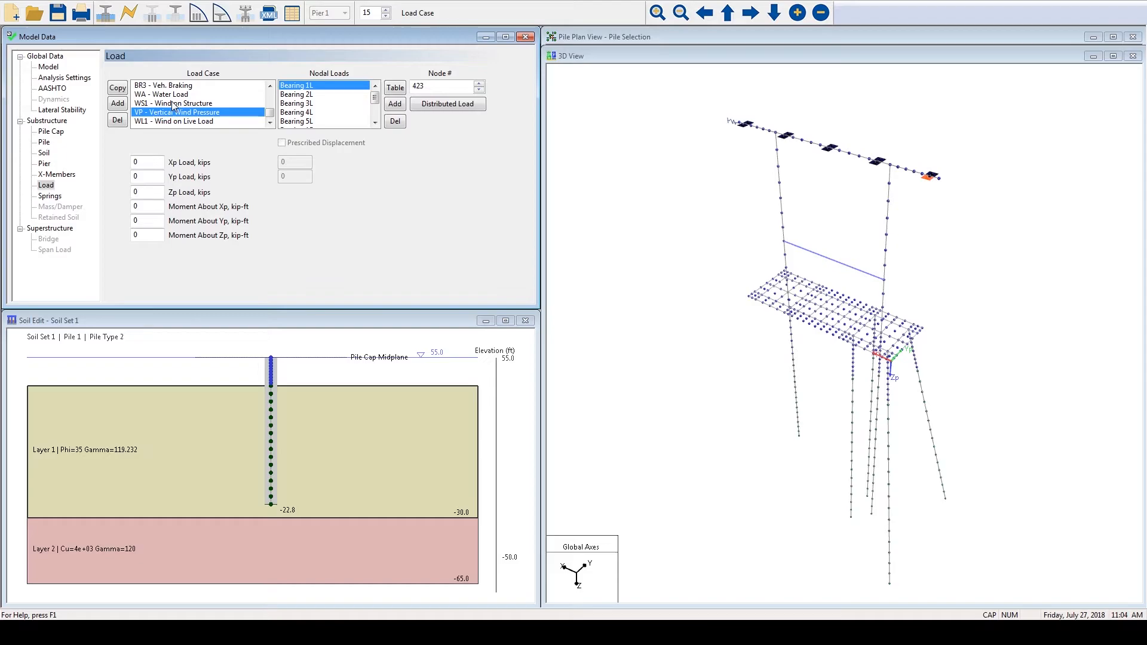
- Add a nodal load entry at node 237 atop the column in the VP - Vertical Wind Pressure case, leaving its Zp load at 0
right_click(634, 188)
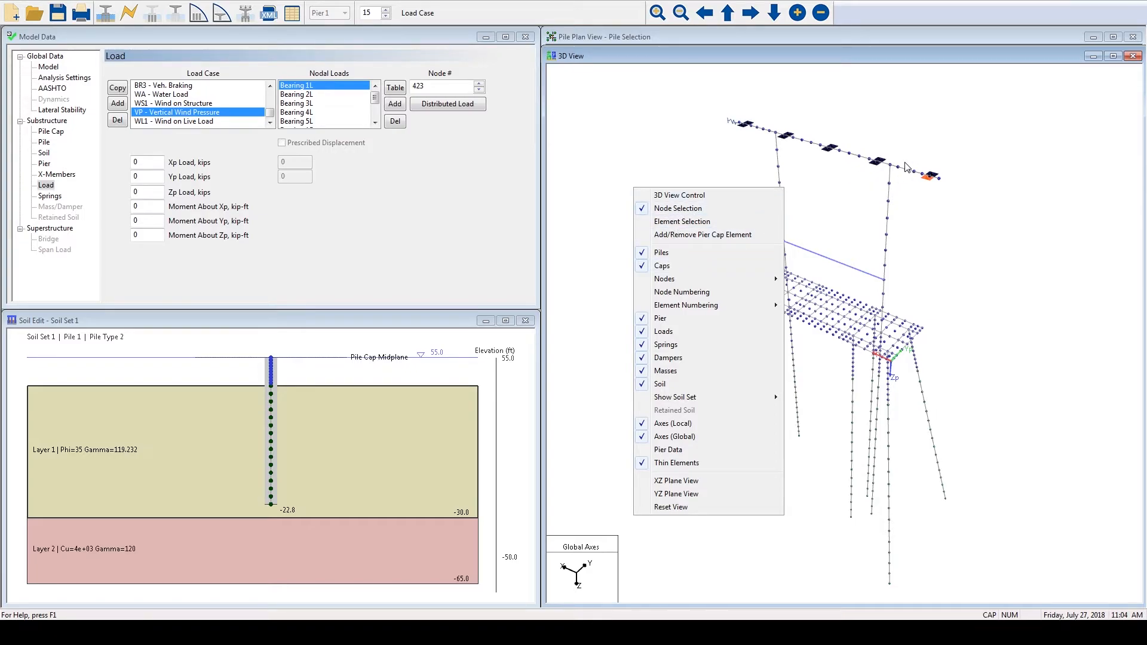
left_click(699, 208)
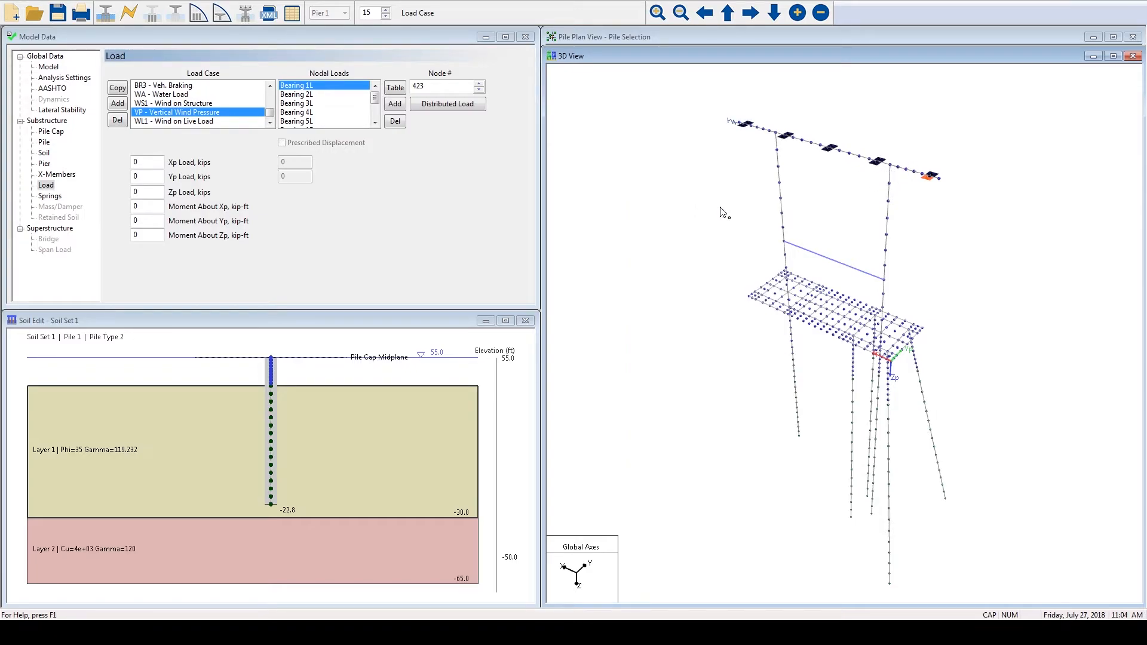
left_click(890, 169)
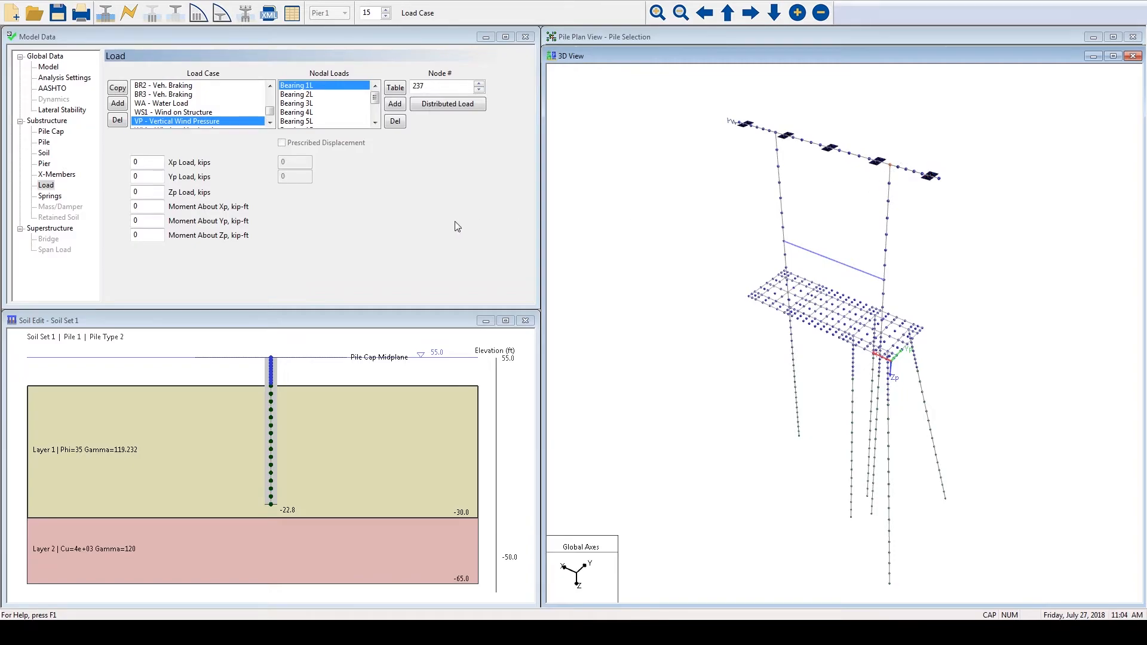
left_click(397, 105)
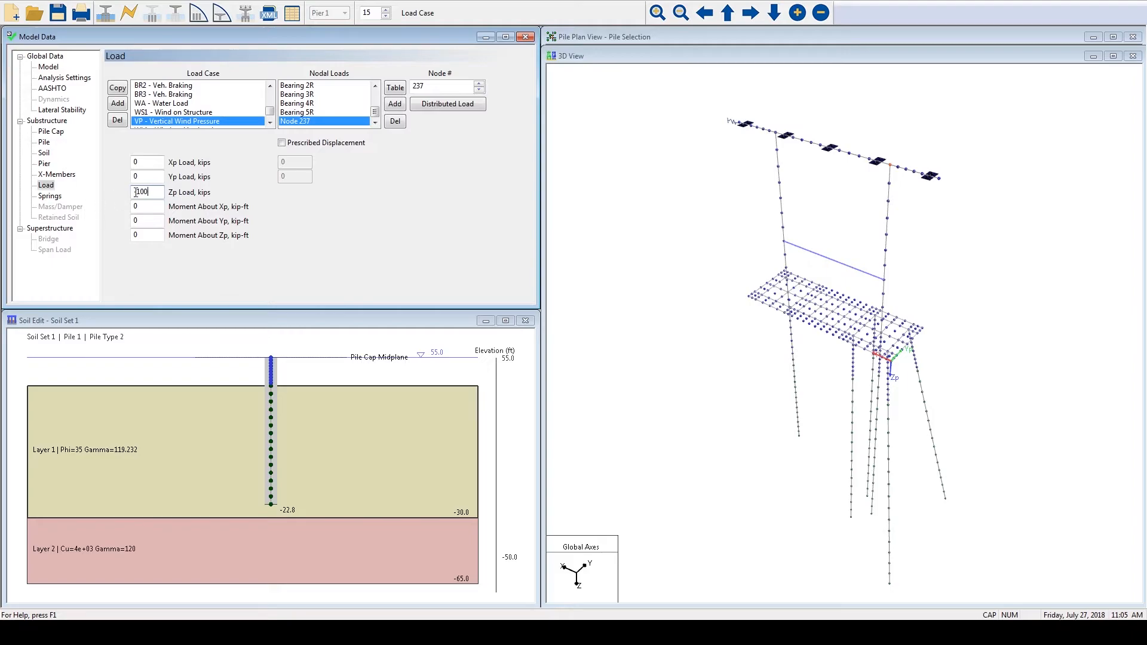
left_click(150, 178)
key("Tab")
type("0")
- Examine the distributed load generation options for the Vertical Wind Pressure case, and close them without generating a load
left_click(475, 104)
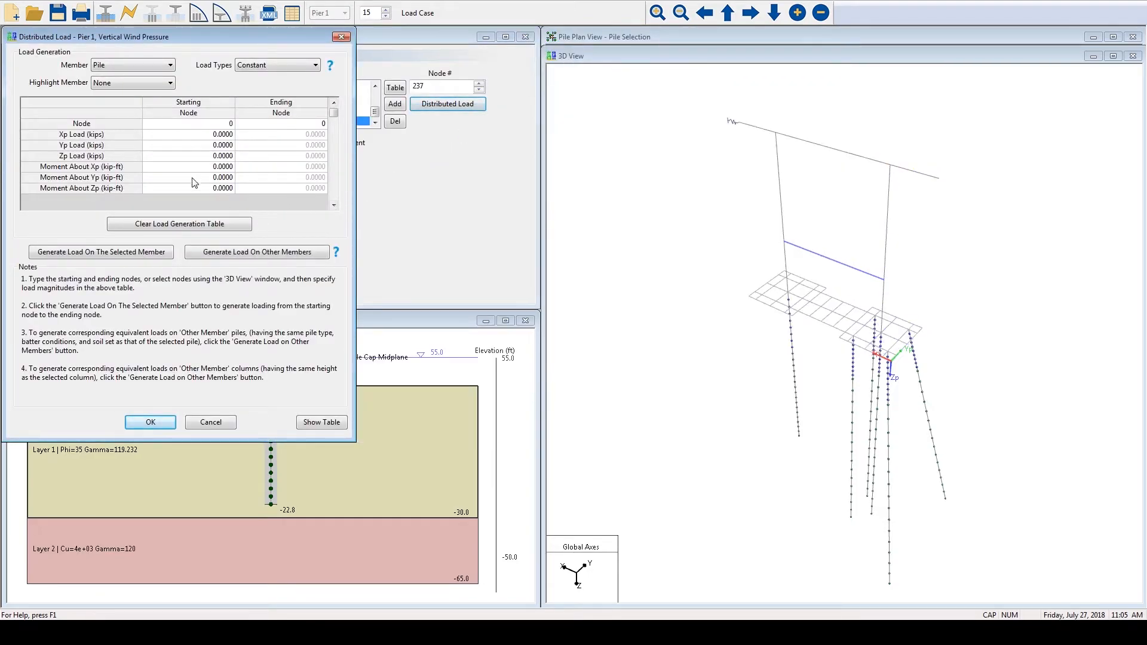
left_click_drag(154, 36, 224, 70)
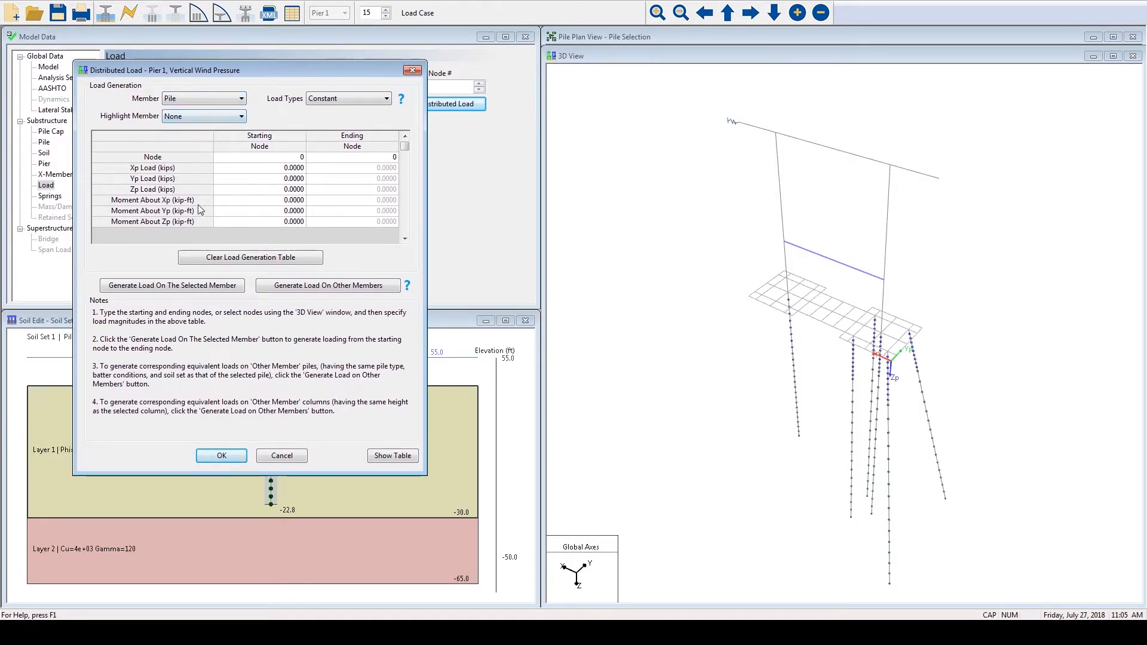
left_click(269, 456)
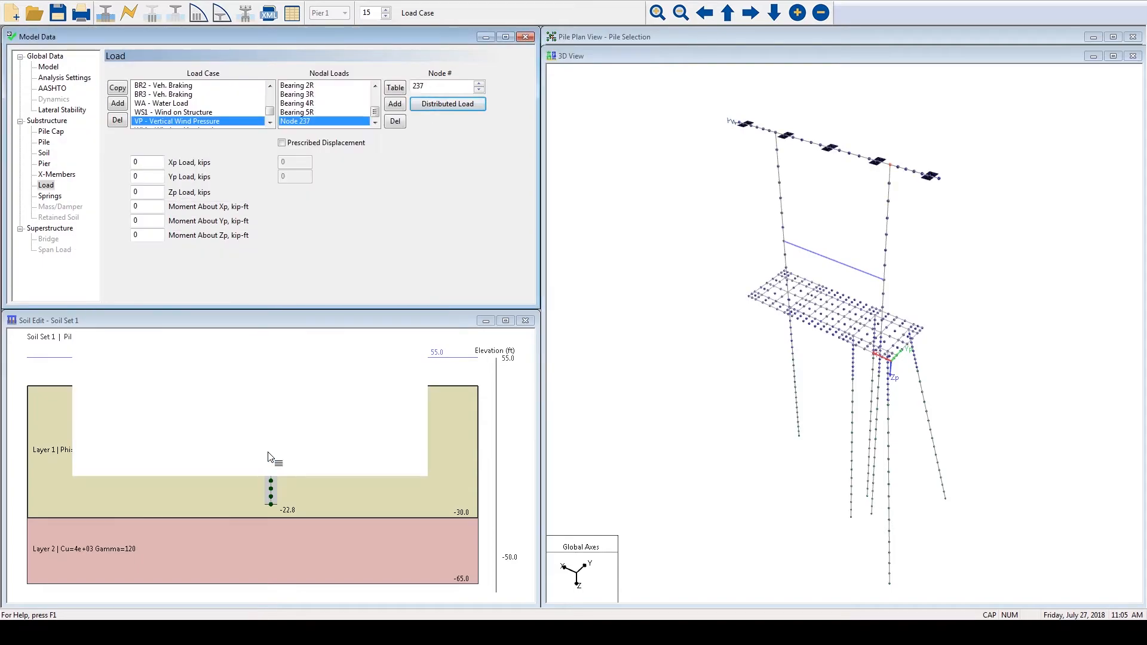
- Inspect the WA - Water Load case's distributed loads along the pile in an enlarged, rotated 3D view
left_click(160, 101)
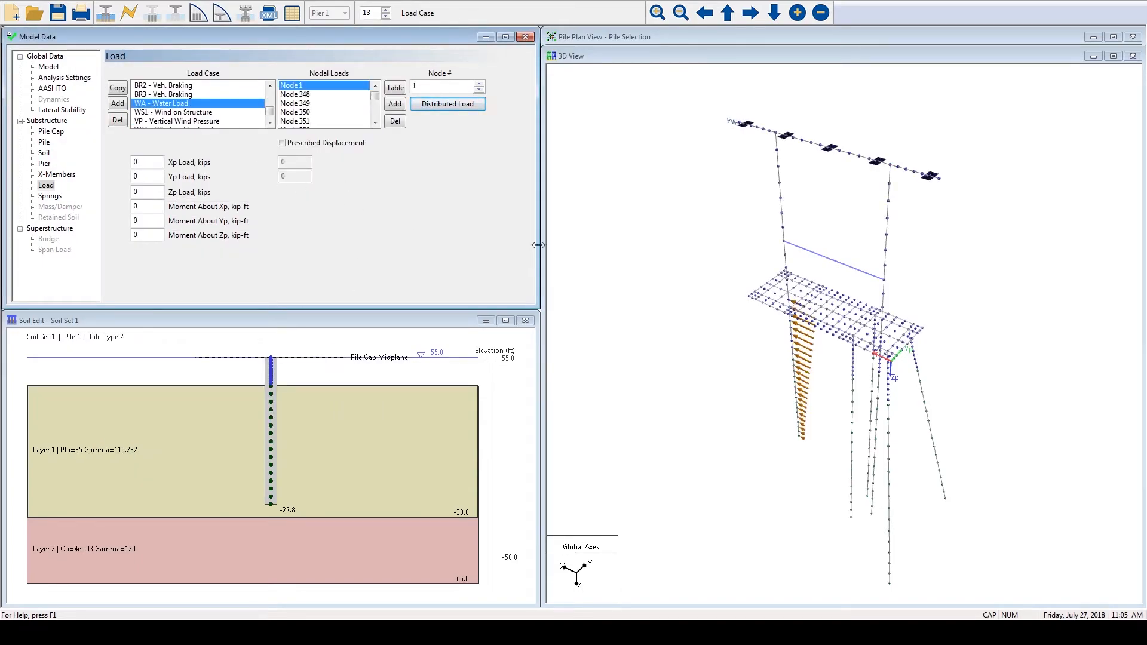
right_click(648, 199)
left_click(660, 209)
left_click_drag(699, 385, 781, 330)
mouse_move(788, 427)
left_mouse_down()
mouse_move(826, 392)
mouse_move(801, 387)
mouse_move(766, 407)
mouse_move(781, 423)
mouse_move(776, 411)
left_mouse_up()
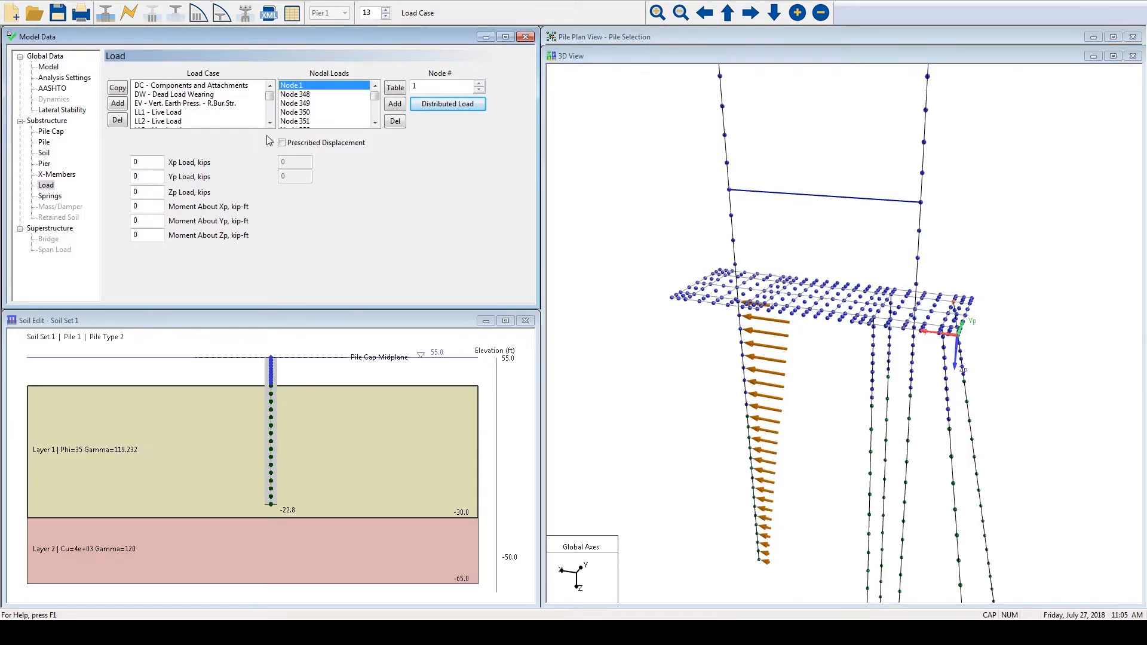
left_click(241, 89)
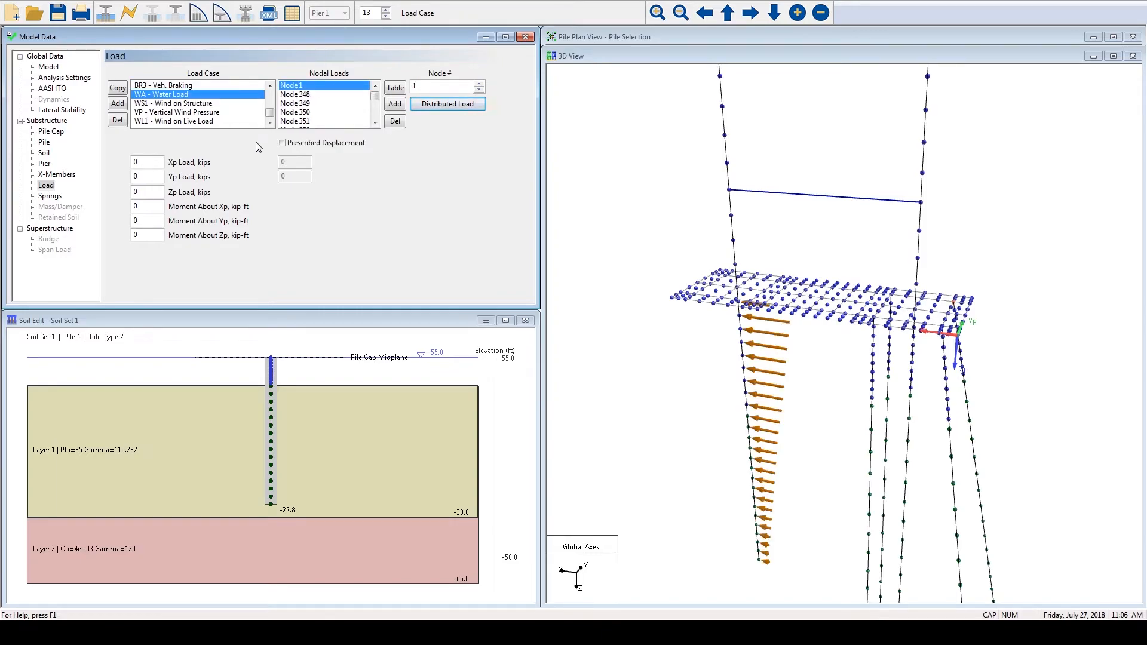
- Review the Components and Attachments and the Vert. Earth Press. loads in the AASHTO load table, and accept the table
left_click(402, 89)
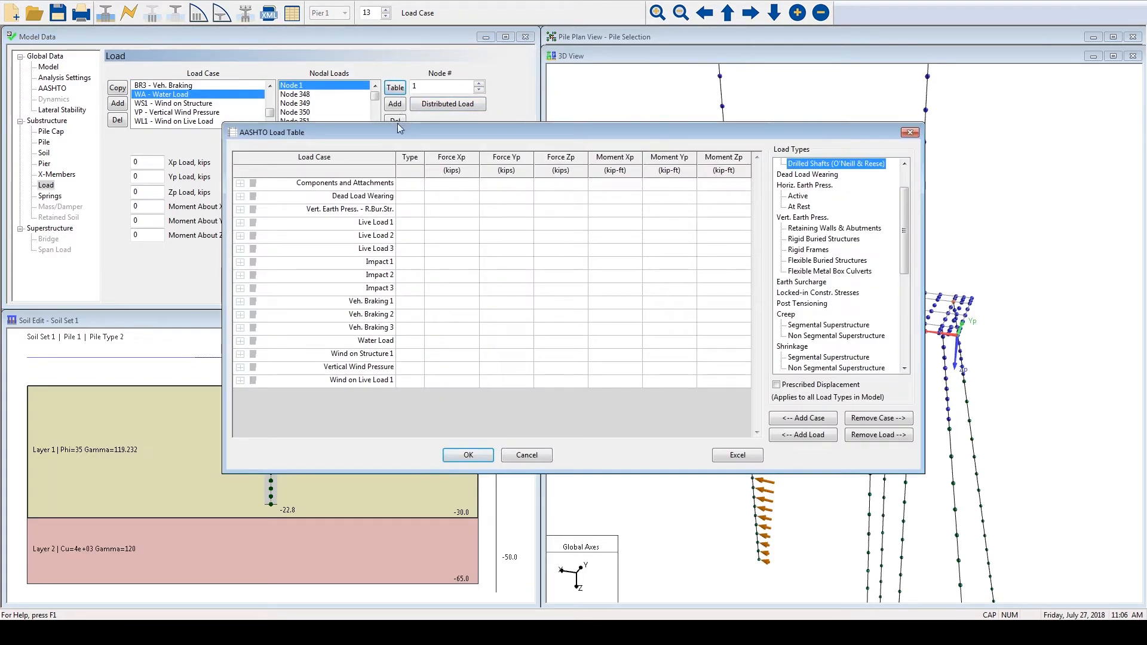
left_click(240, 183)
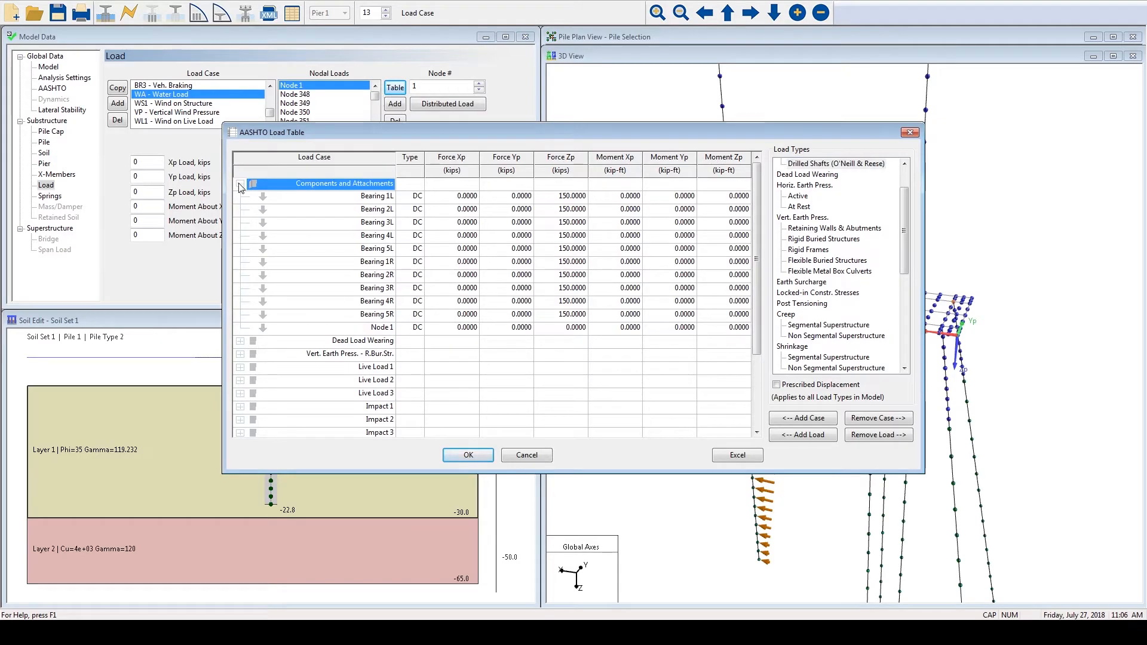
left_click(466, 222)
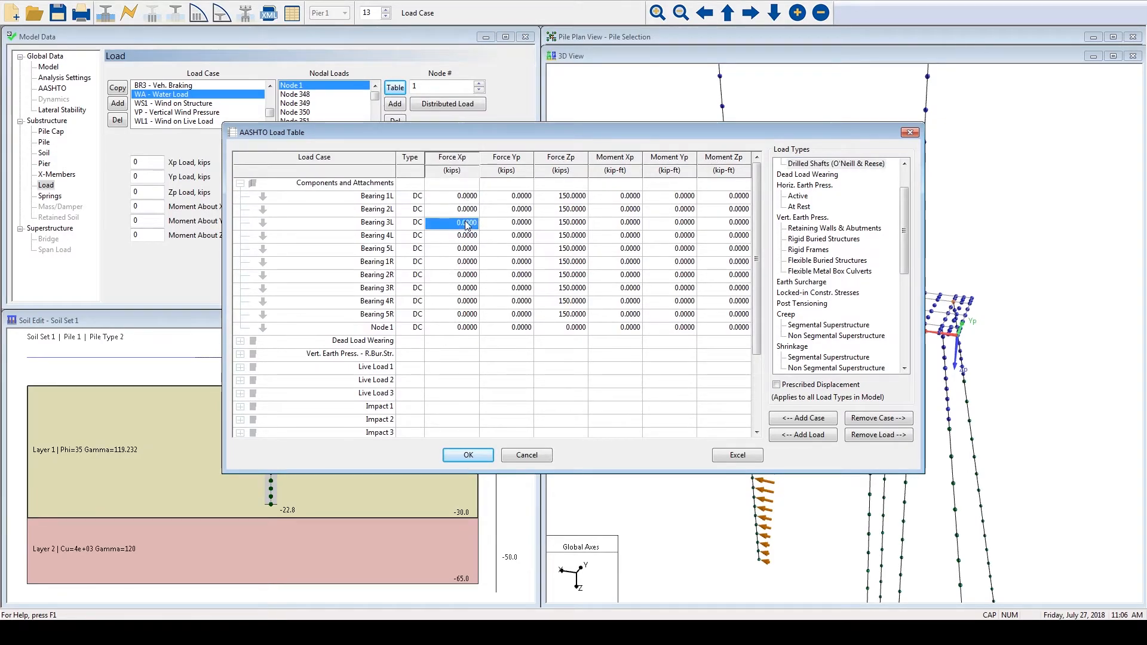
left_click(242, 357)
left_click(240, 354)
left_click(460, 367)
left_click(506, 367)
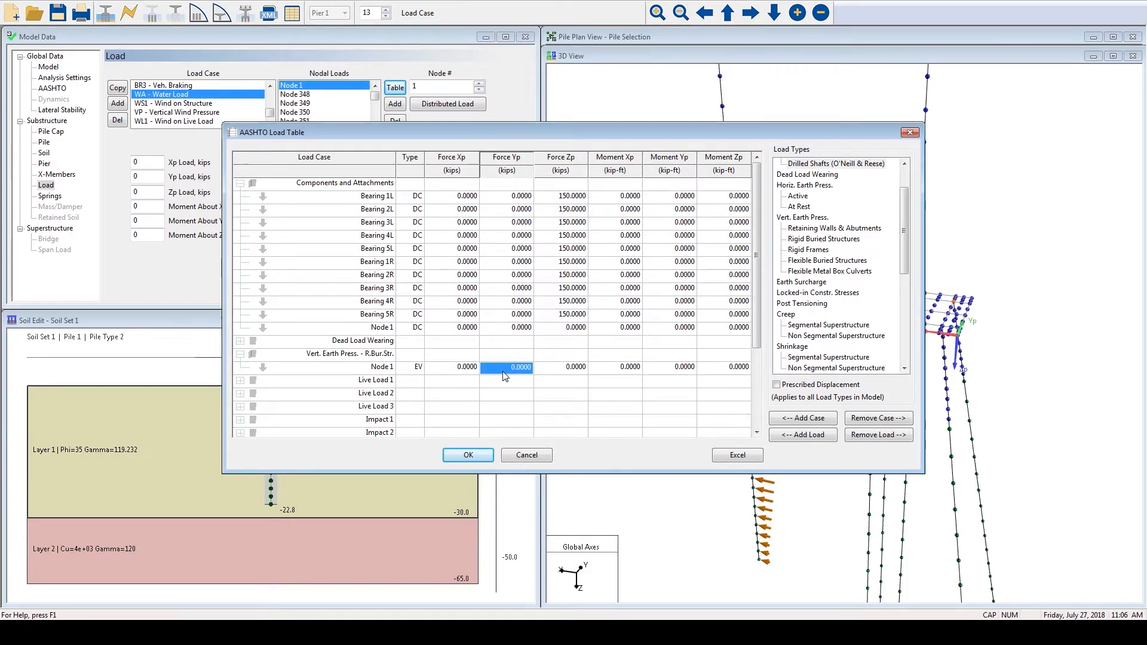
left_click(468, 456)
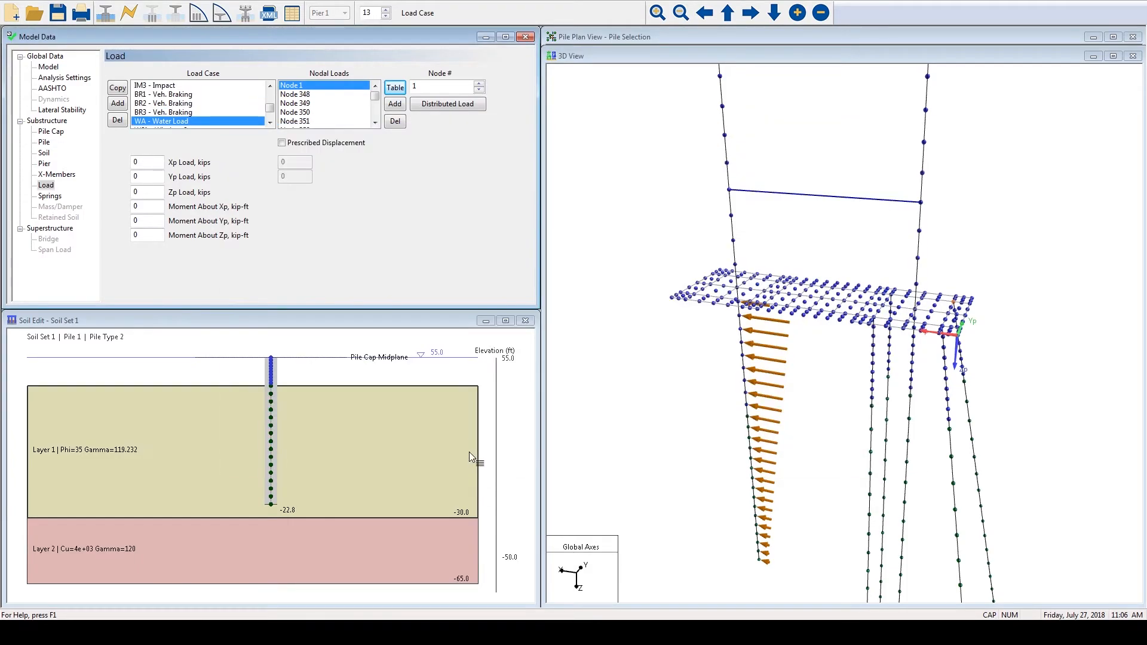
- Inspect the spring at Node 272, both its stiffness entries and its location at the pier cap end in 3D
left_click(53, 197)
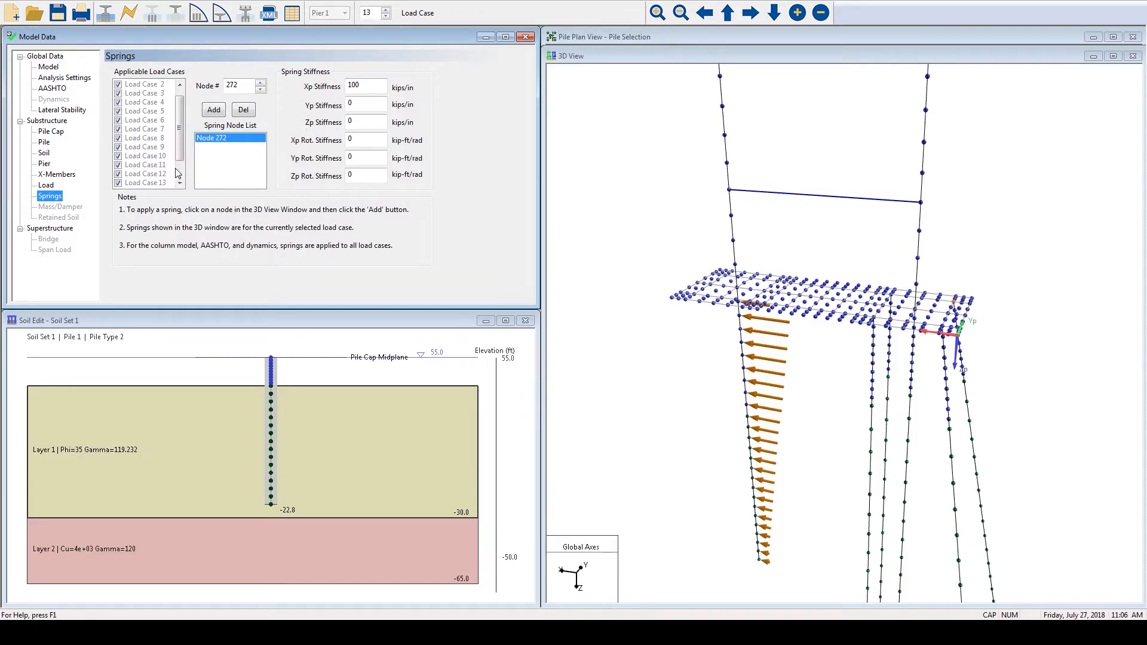
left_click_drag(239, 85, 213, 86)
right_click_drag(654, 173, 664, 284)
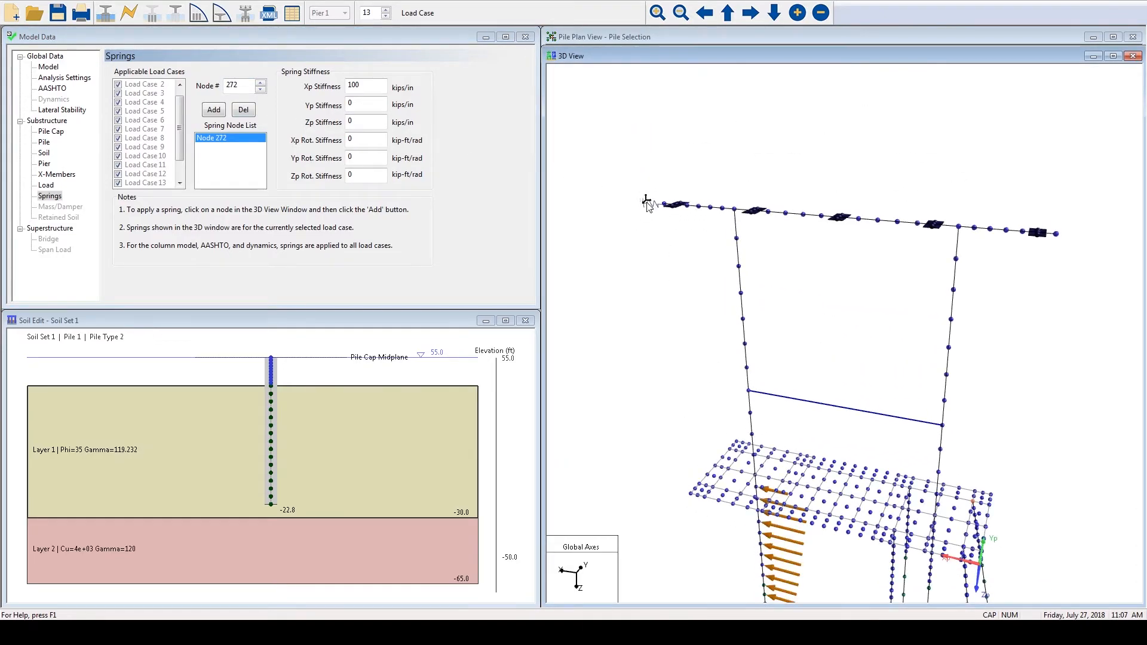
right_click(621, 177)
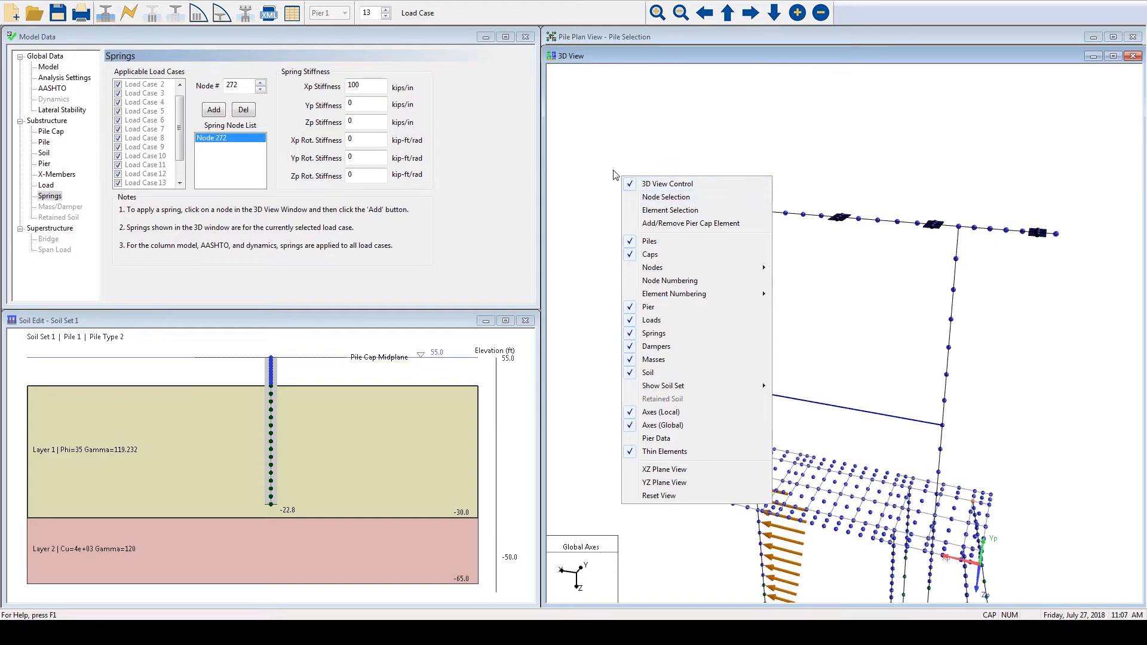
left_click(643, 187)
left_click_drag(606, 210, 698, 182)
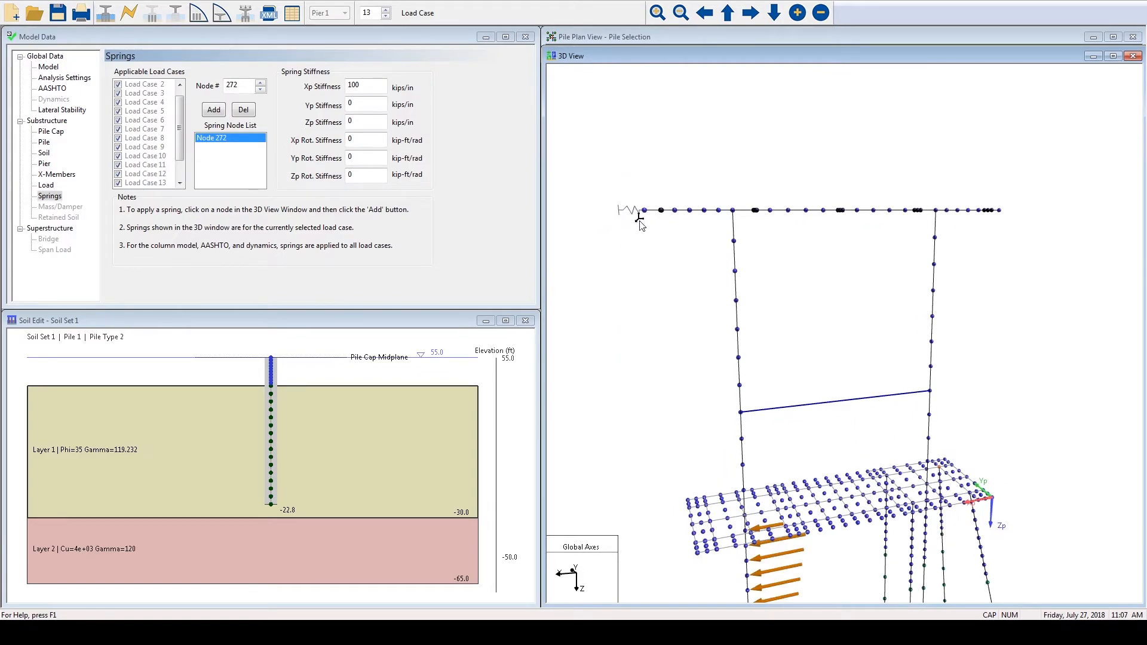
double_click(243, 85)
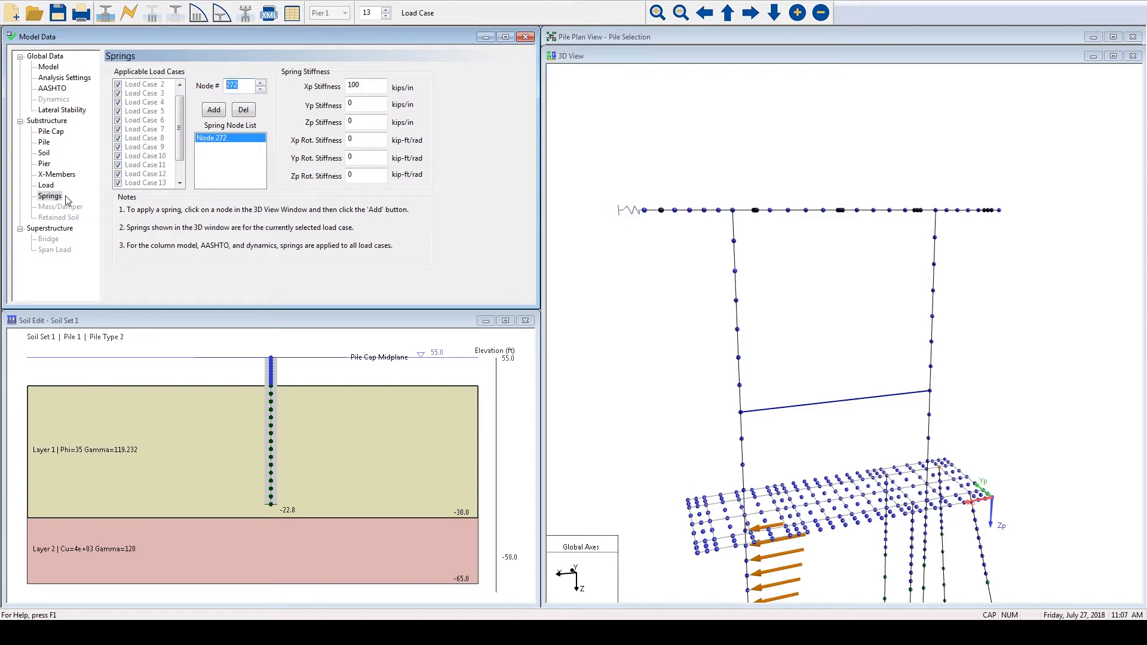
- Convert the pier model to the Bridge model type and accept the Span 1 properties for the span between the two piers
left_click(50, 68)
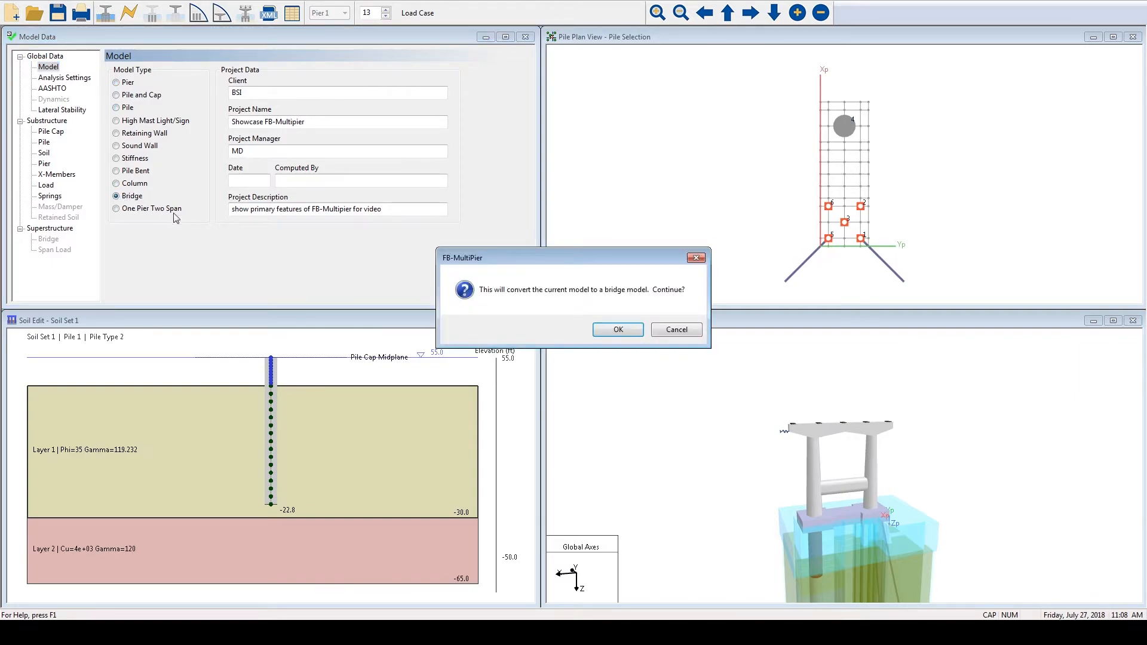
left_click(605, 335)
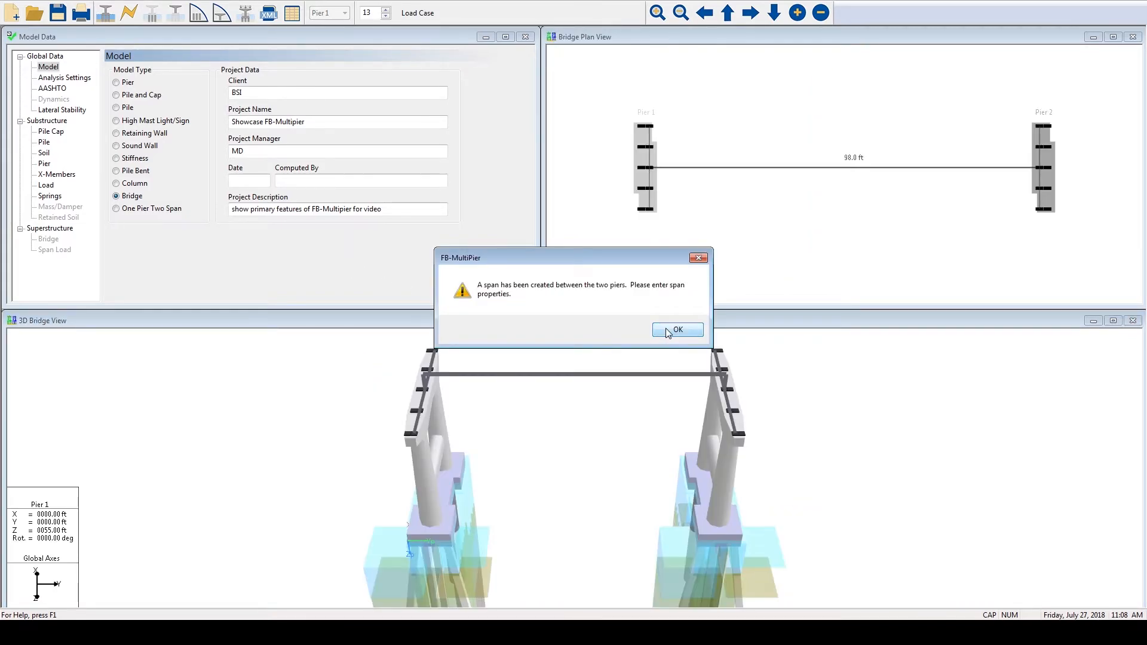
left_click(667, 330)
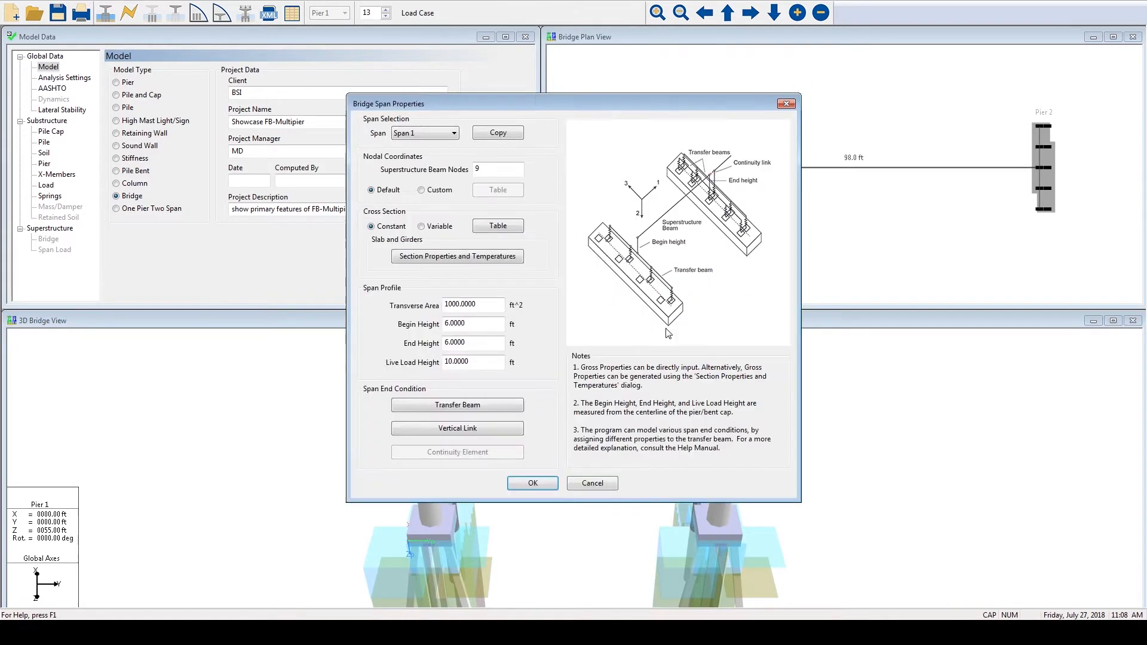
left_click(445, 135)
left_click(439, 144)
left_click(531, 485)
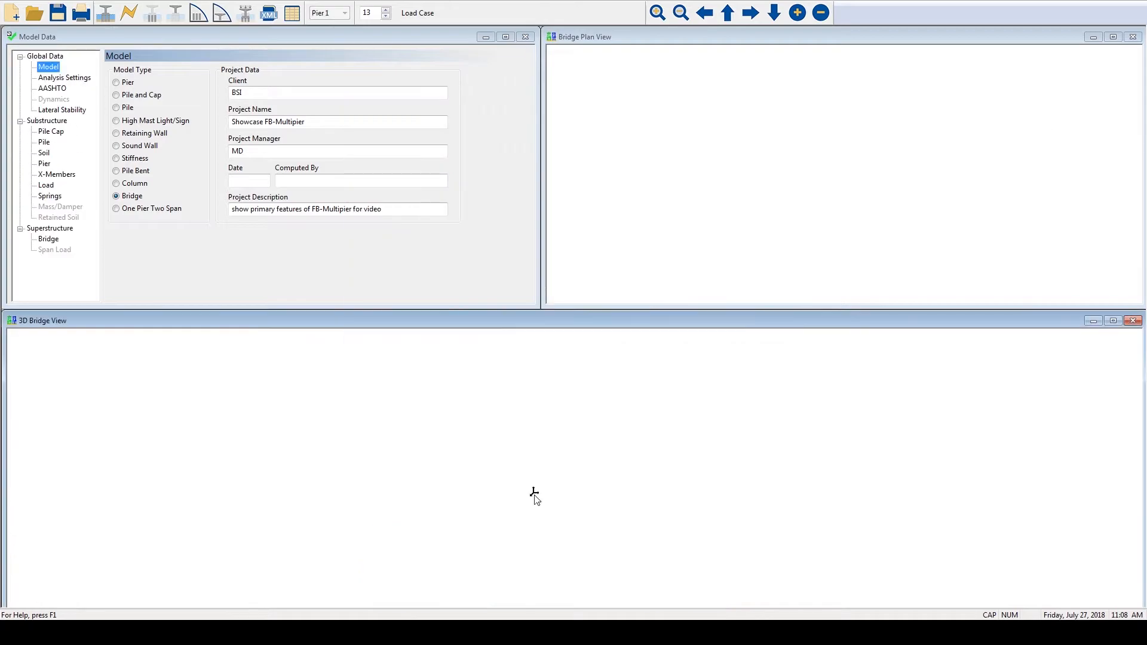
left_click_drag(335, 407, 425, 353)
left_click_drag(529, 417, 402, 412)
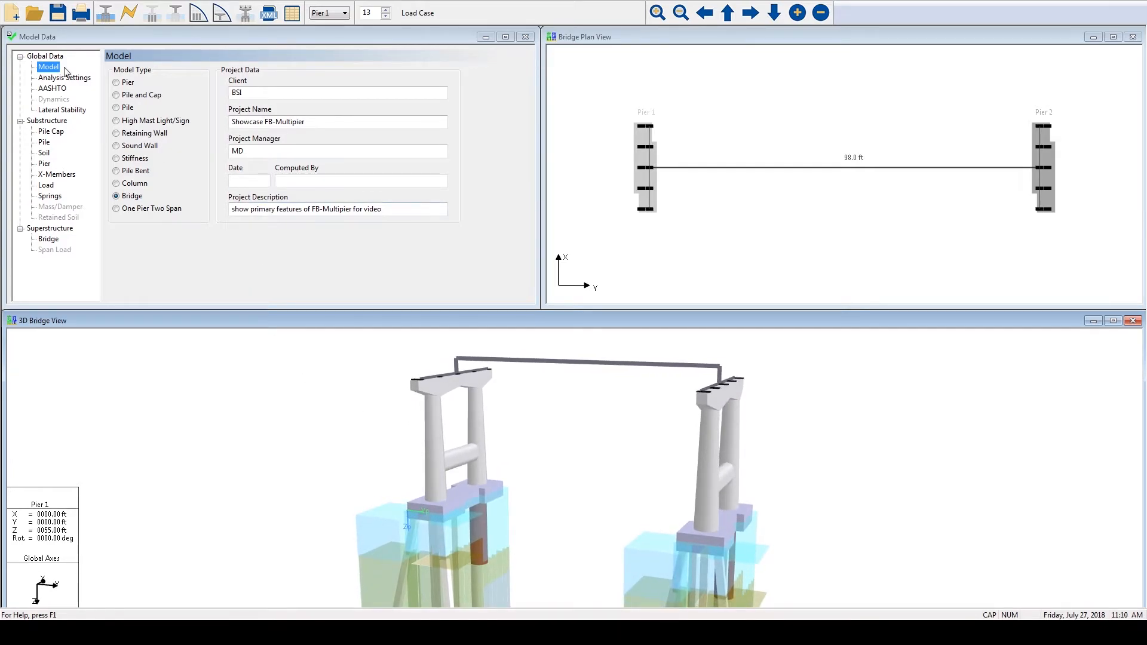
- Add a third pier substructure to the bridge, using Pier 2 as its model
left_click(59, 237)
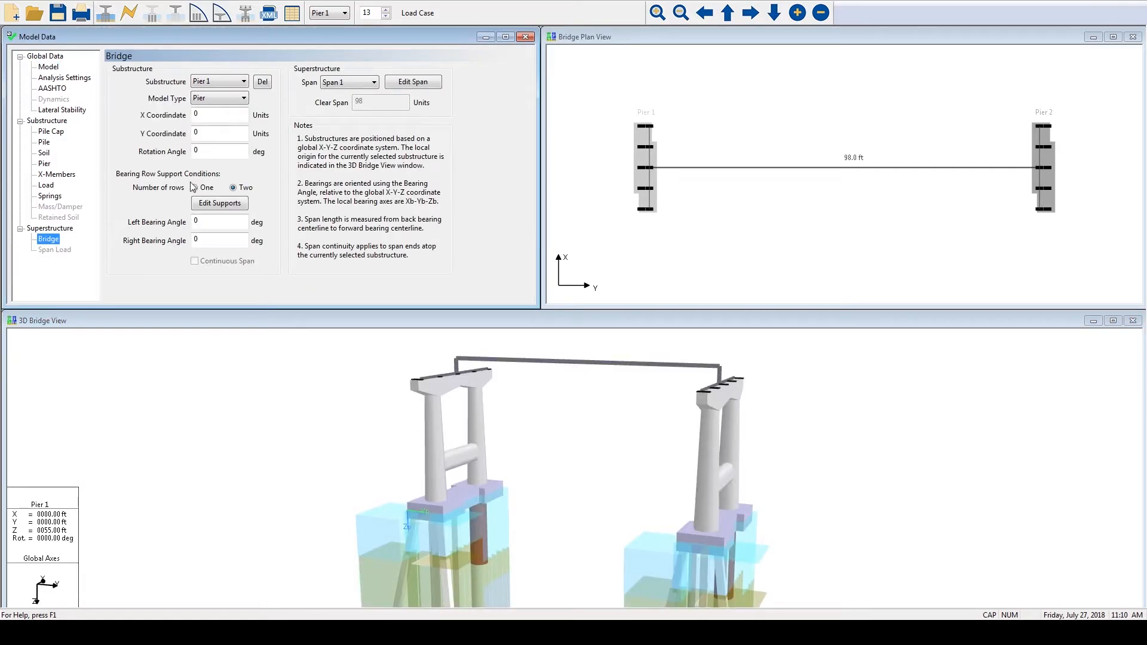
left_click(243, 82)
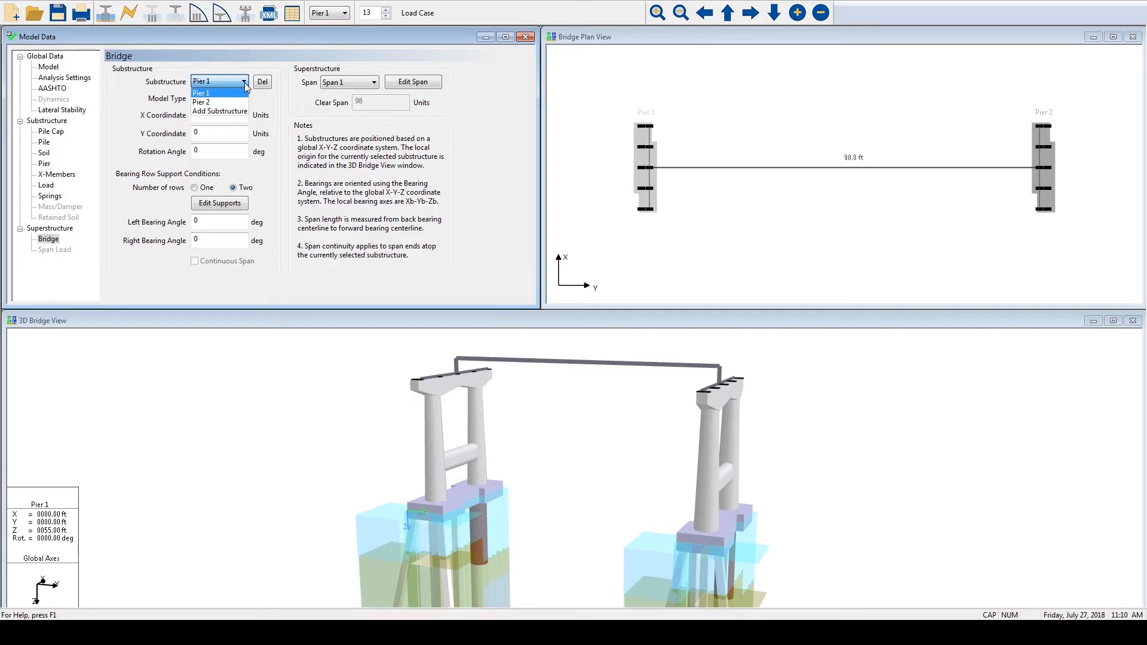
left_click(245, 85)
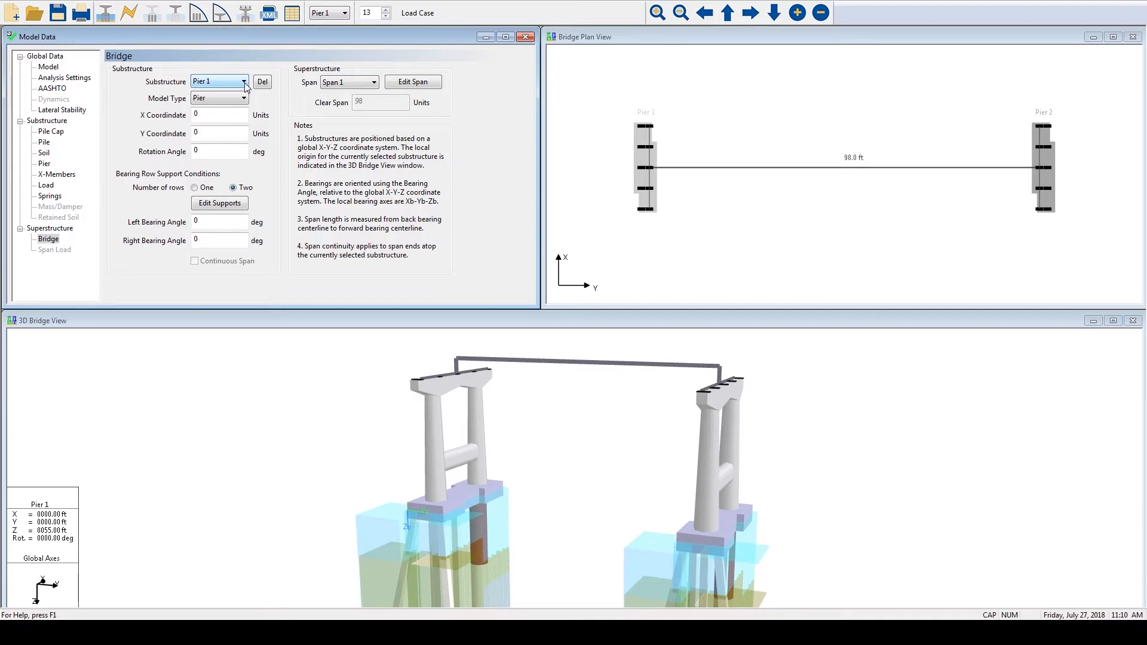
left_click(244, 82)
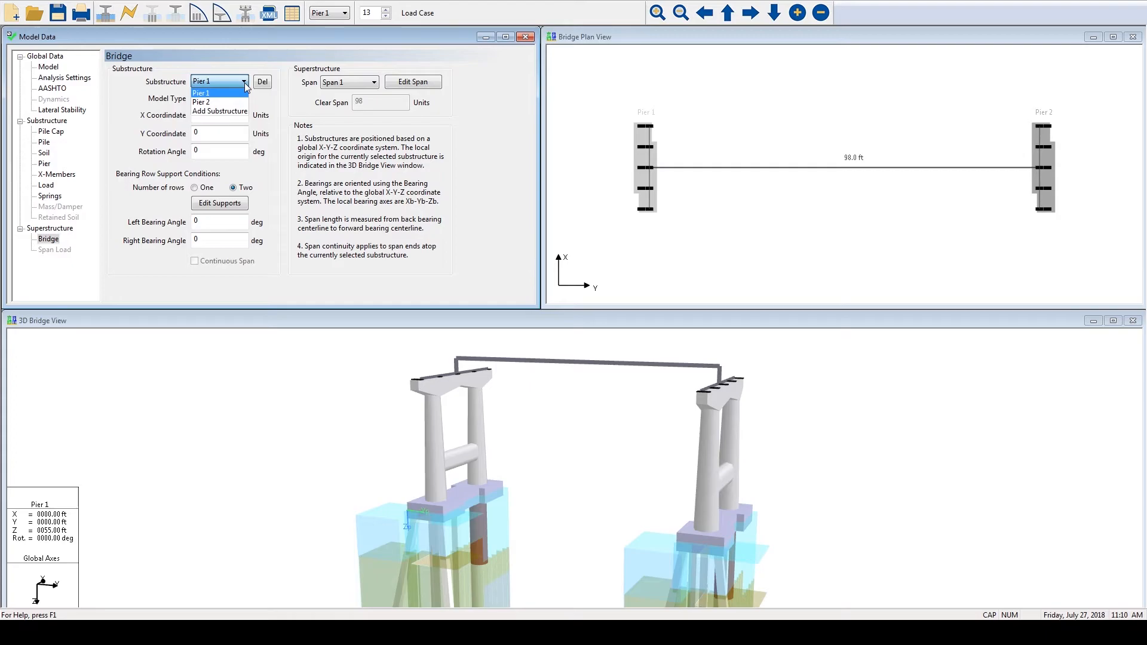
left_click(233, 111)
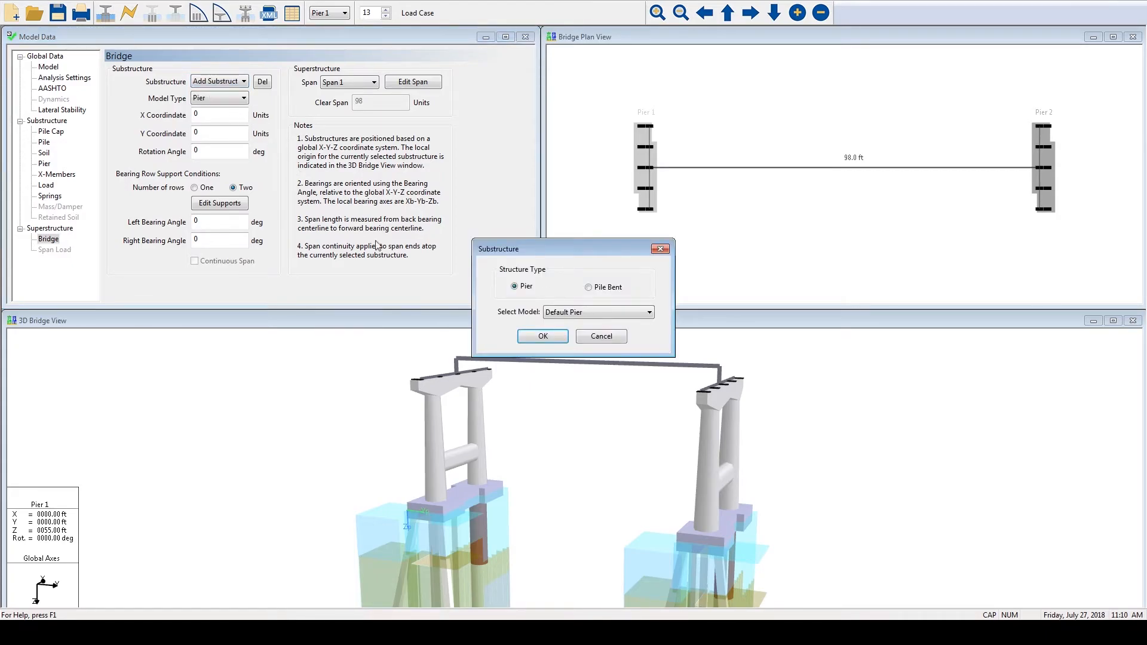
left_click(569, 315)
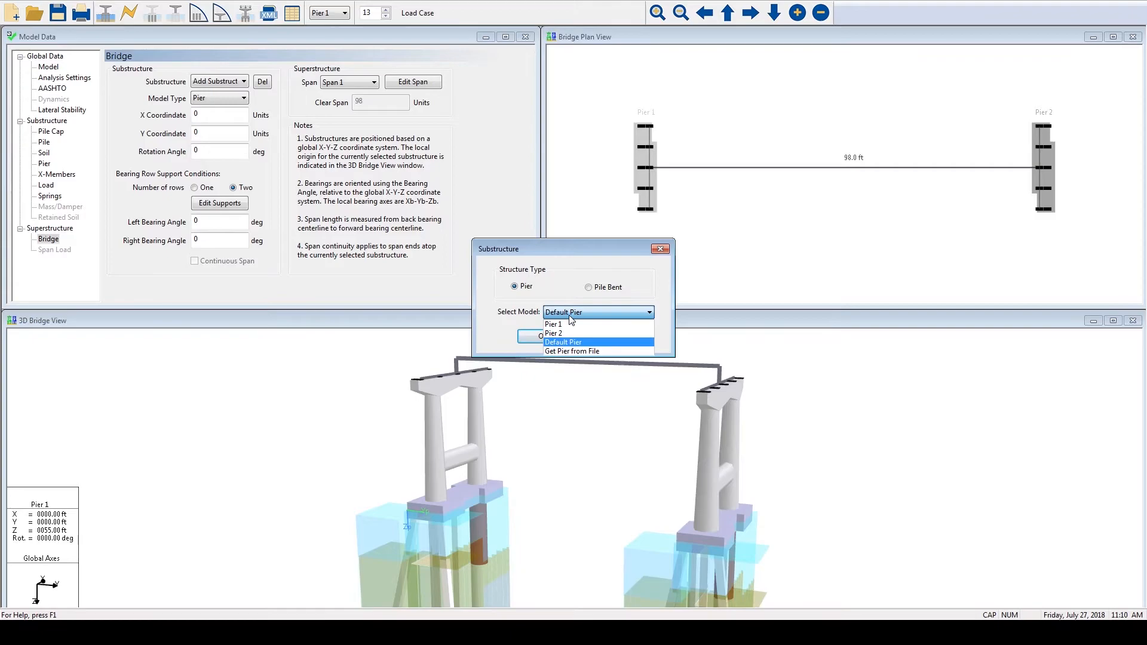
left_click(569, 335)
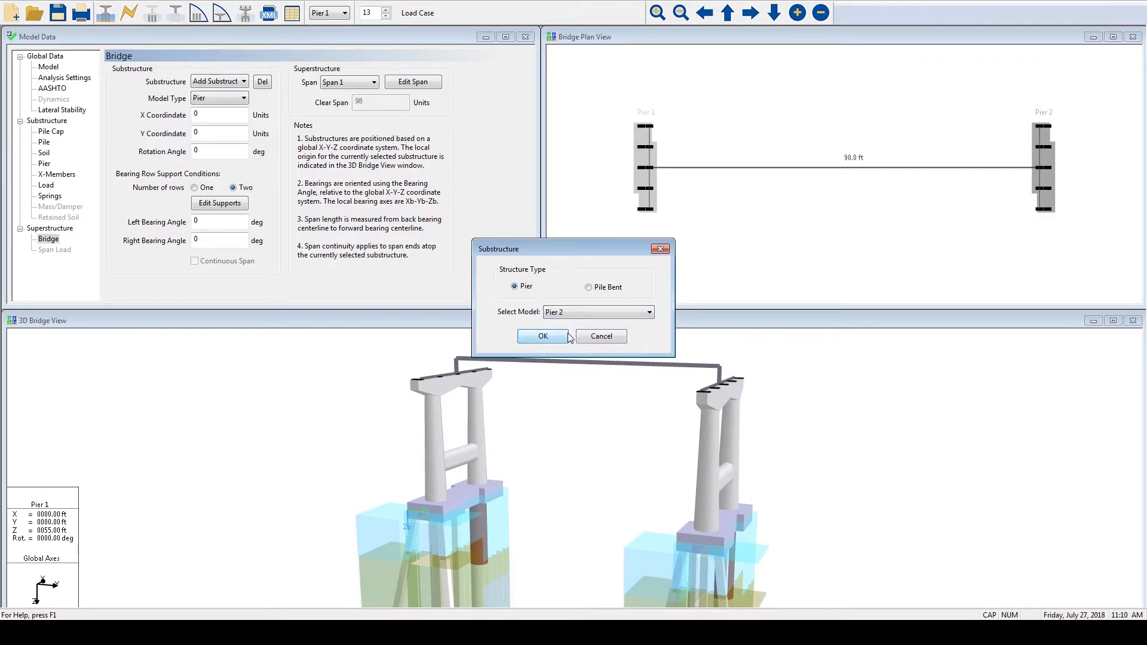
left_click(549, 337)
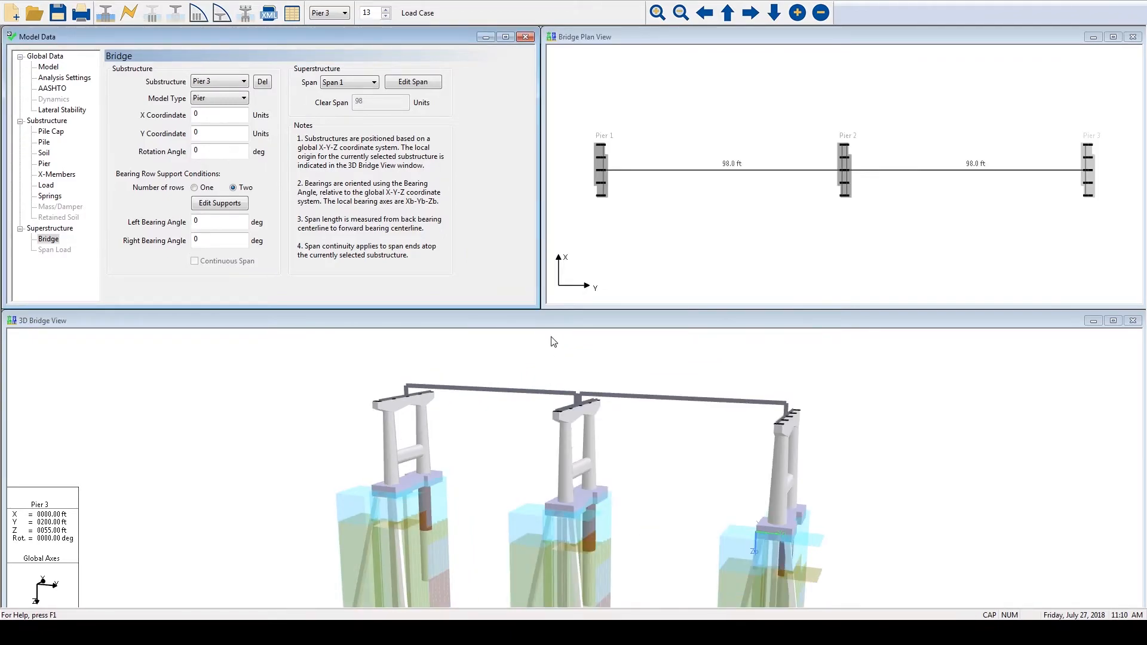
- Make Pier 2 the current substructure and display the three-pier bridge with thin elements in the YZ plane view
left_click_drag(511, 386, 649, 424)
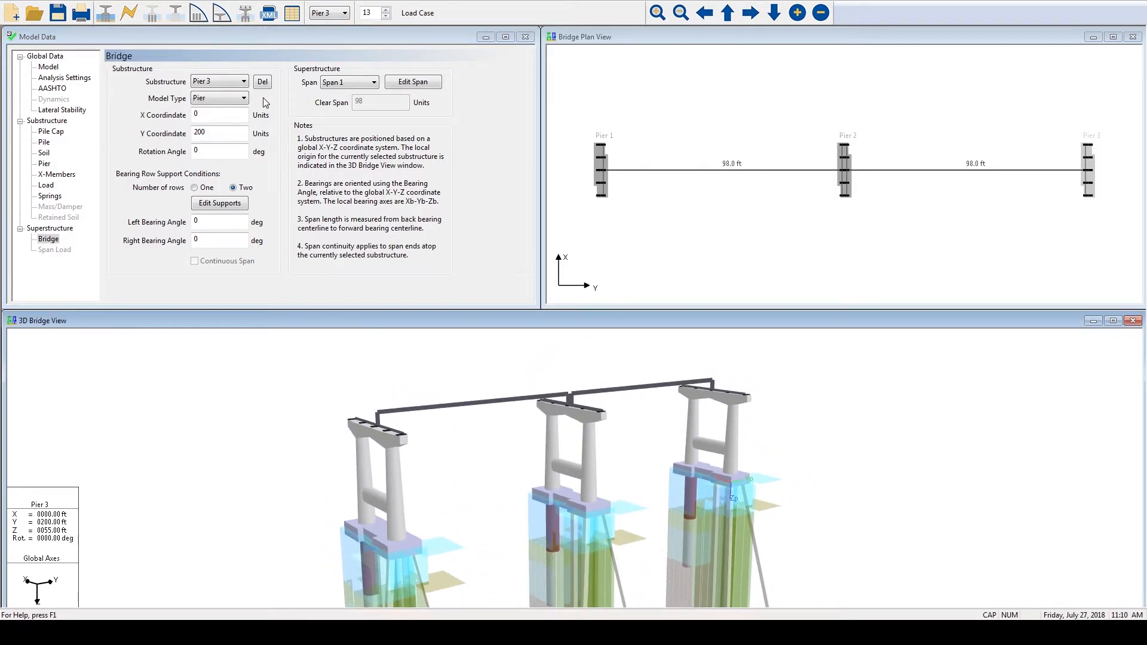
left_click(230, 84)
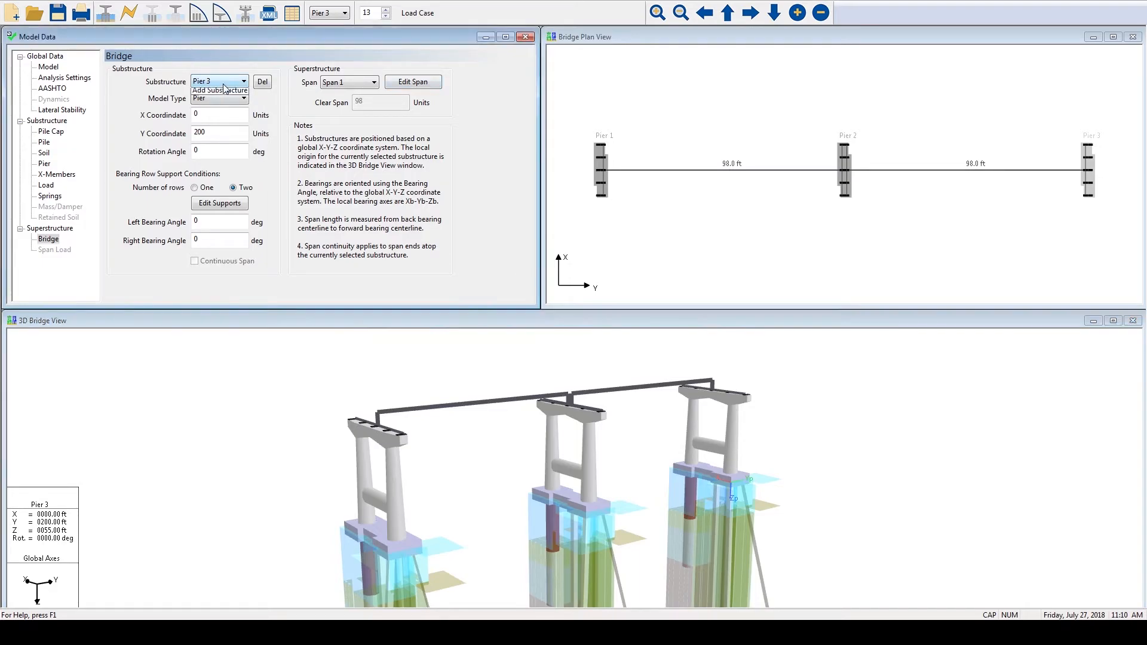
left_click(219, 103)
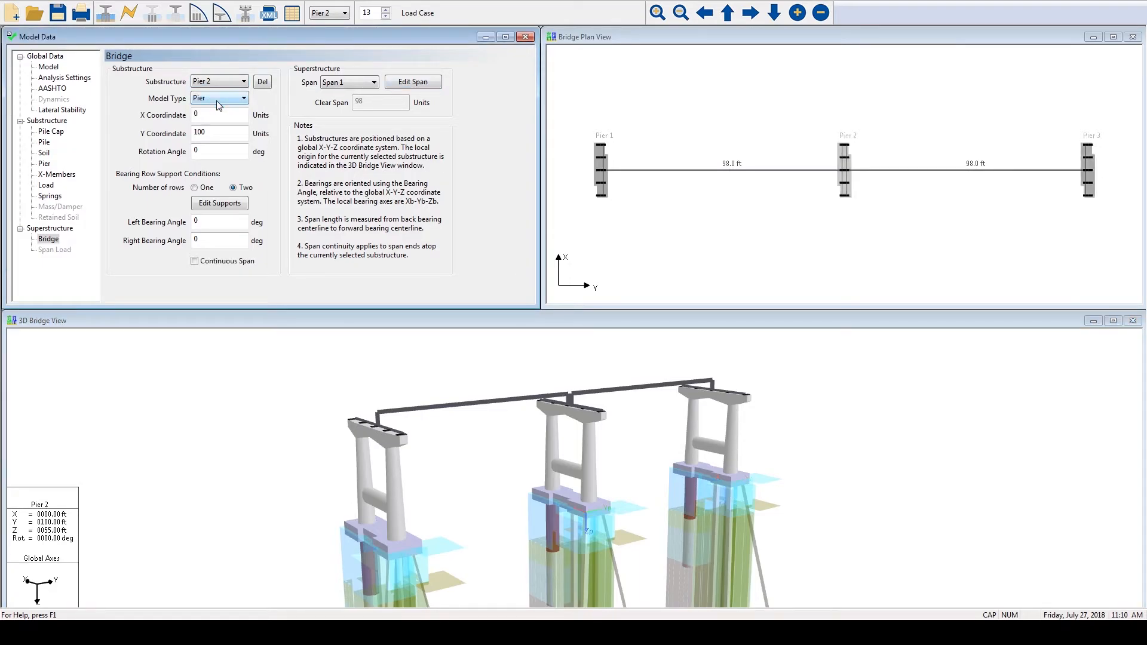
left_click_drag(538, 371, 504, 413)
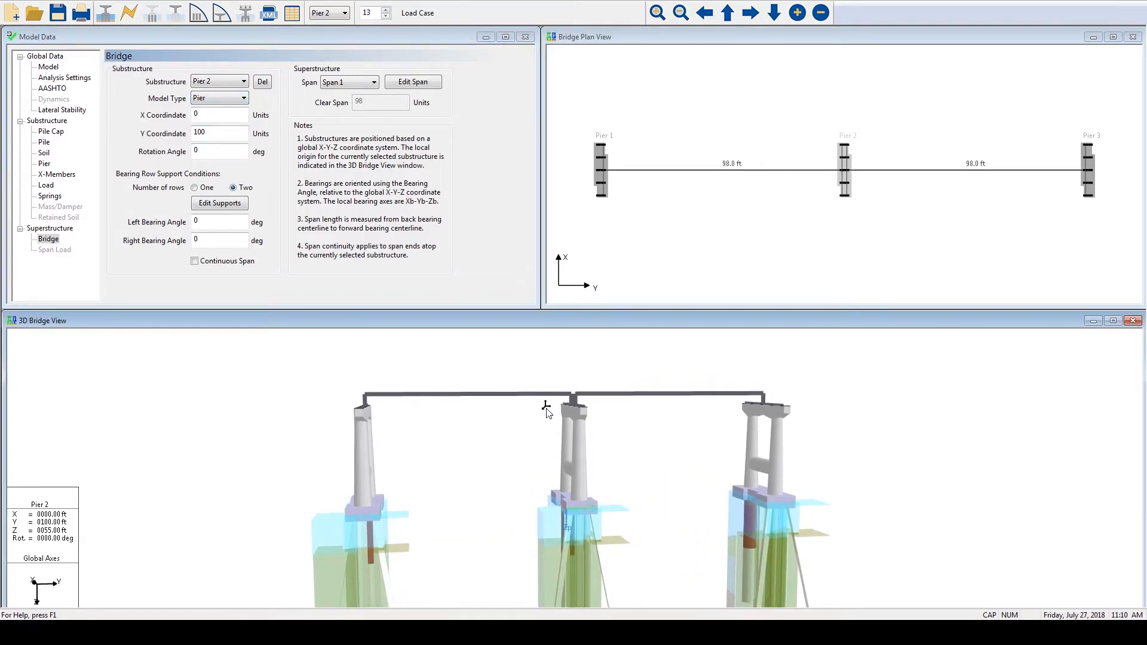
right_click(401, 361)
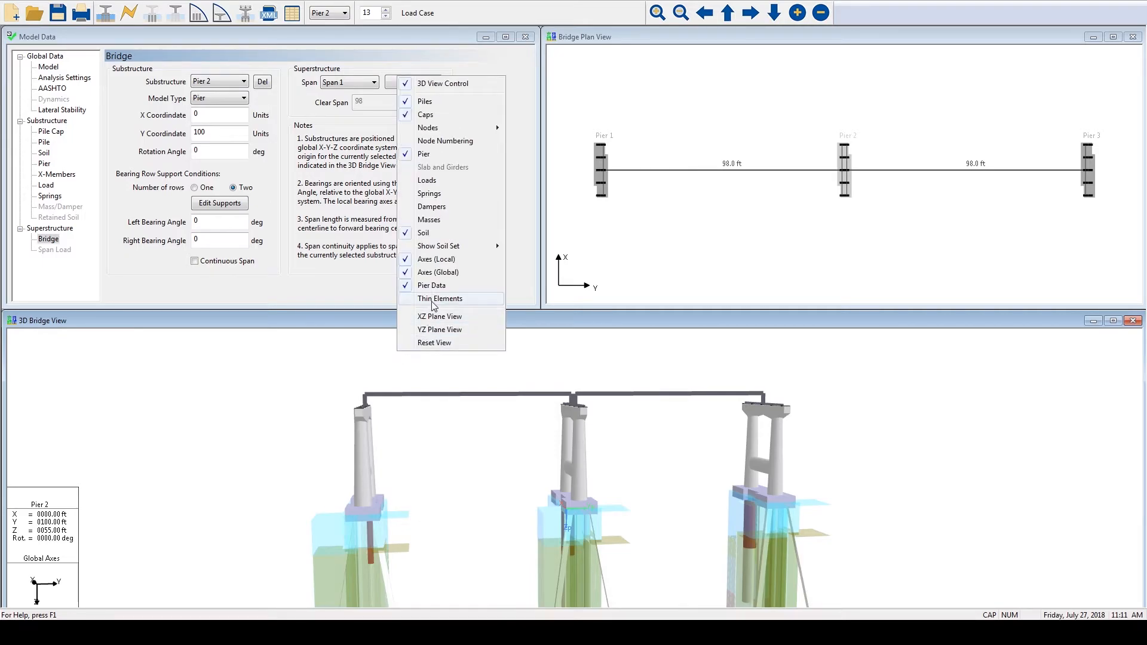
left_click(431, 330)
left_click_drag(455, 356, 450, 381)
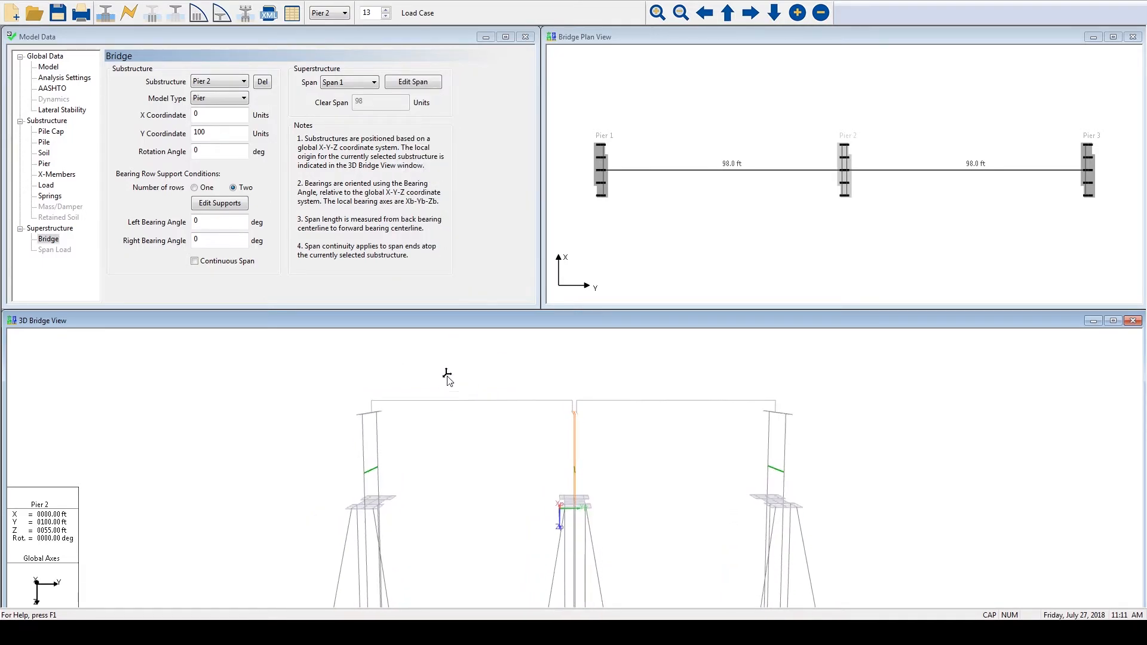
- Turn the Continuous Span option at Pier 2 on and off again
left_click(217, 267)
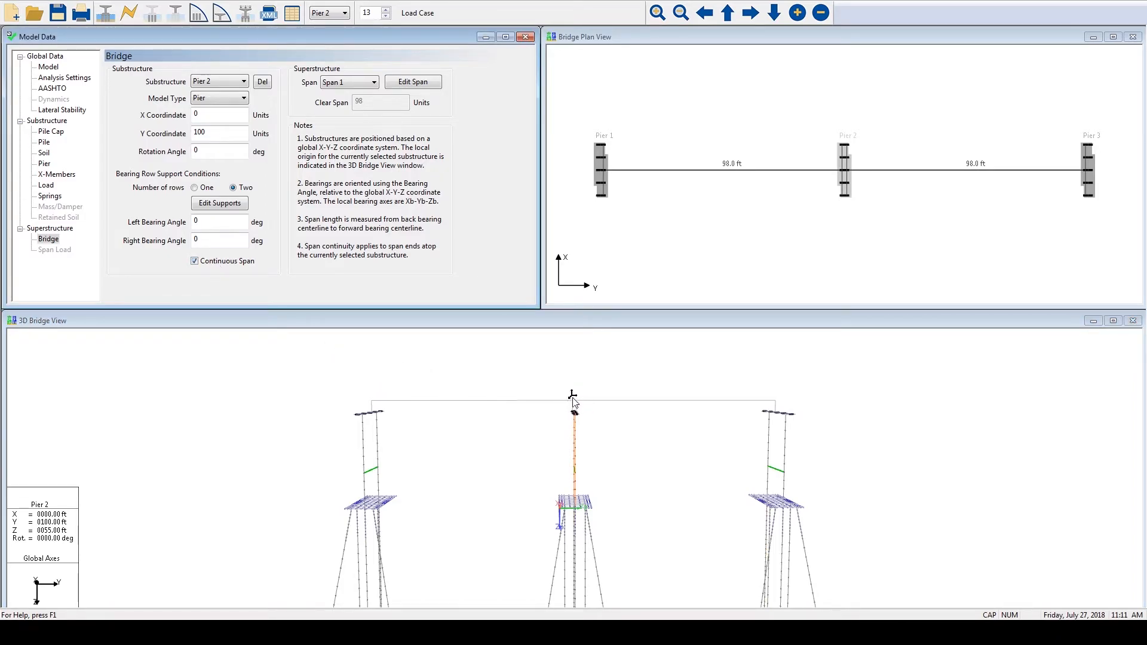
left_click(209, 262)
- Open the recent model file Showcase pier Bridge Model_3Pier.in and display its Bridge data
left_click(11, 2)
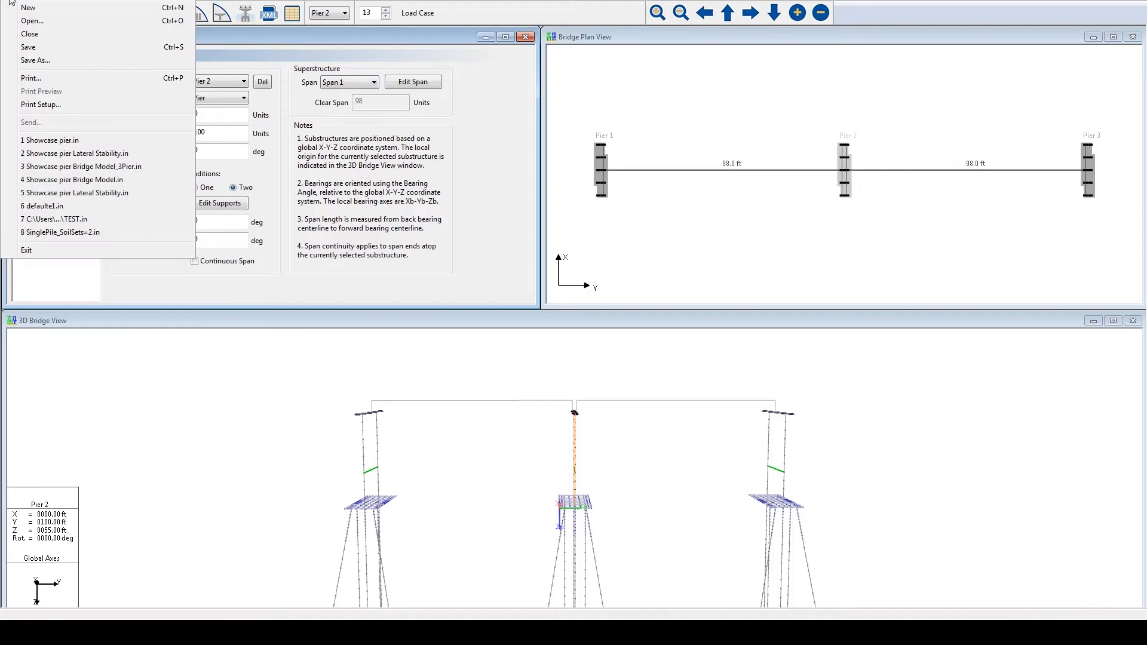
left_click(67, 168)
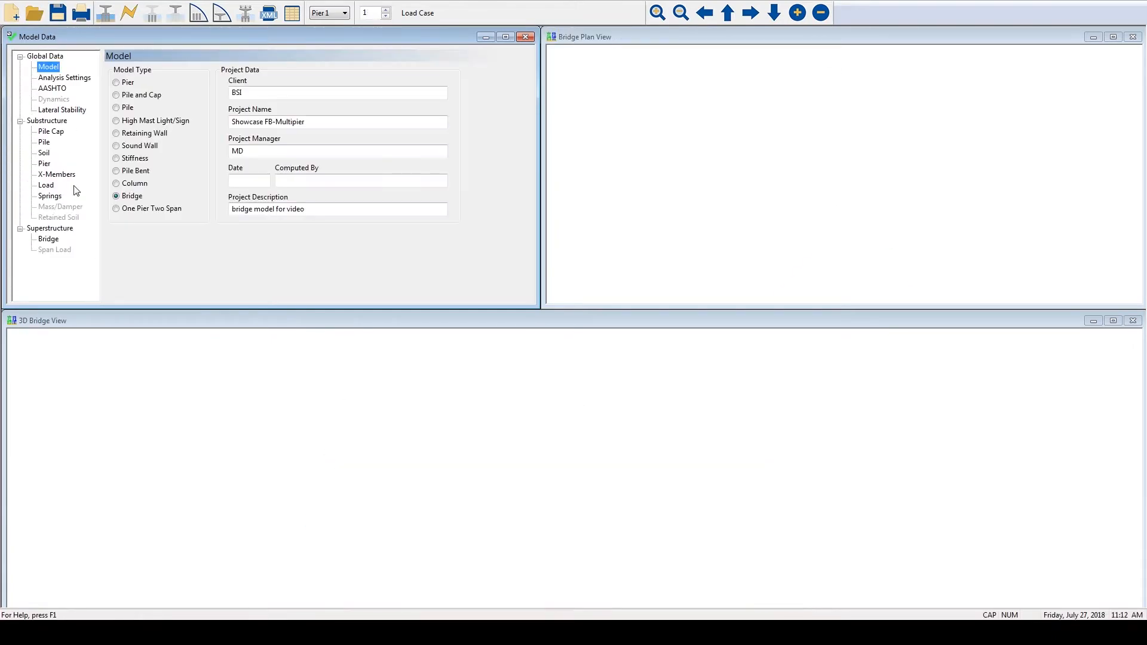
left_click(49, 239)
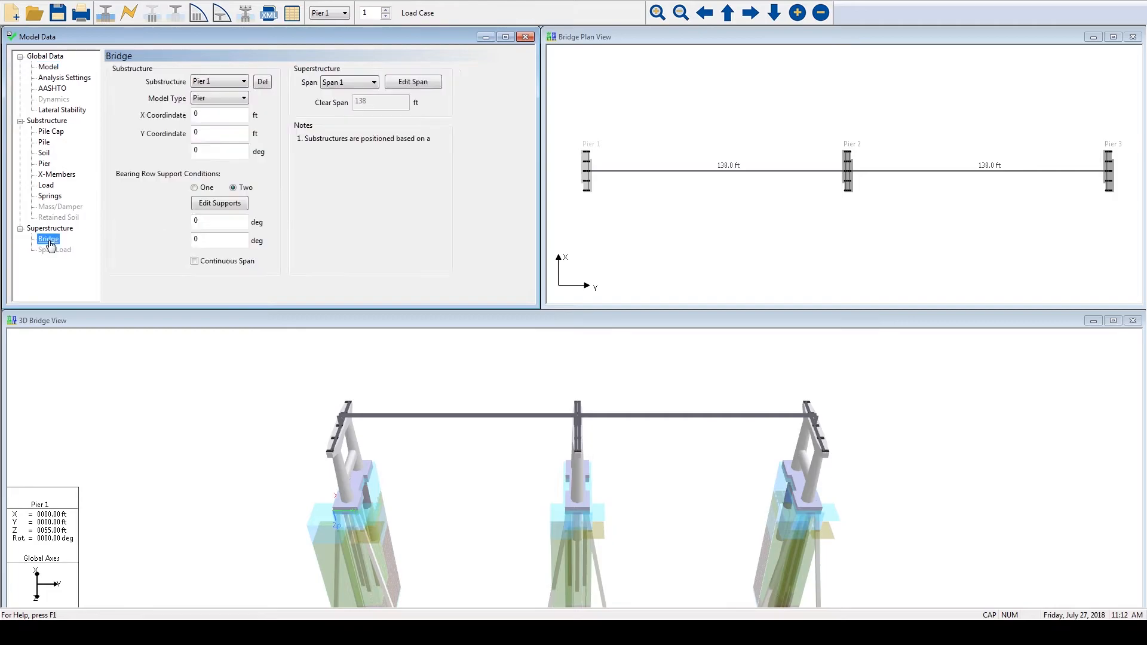
- Inspect the X-dir and Y-dir bearing conditions in the right bearing row of Pier 1's supports
left_click(220, 203)
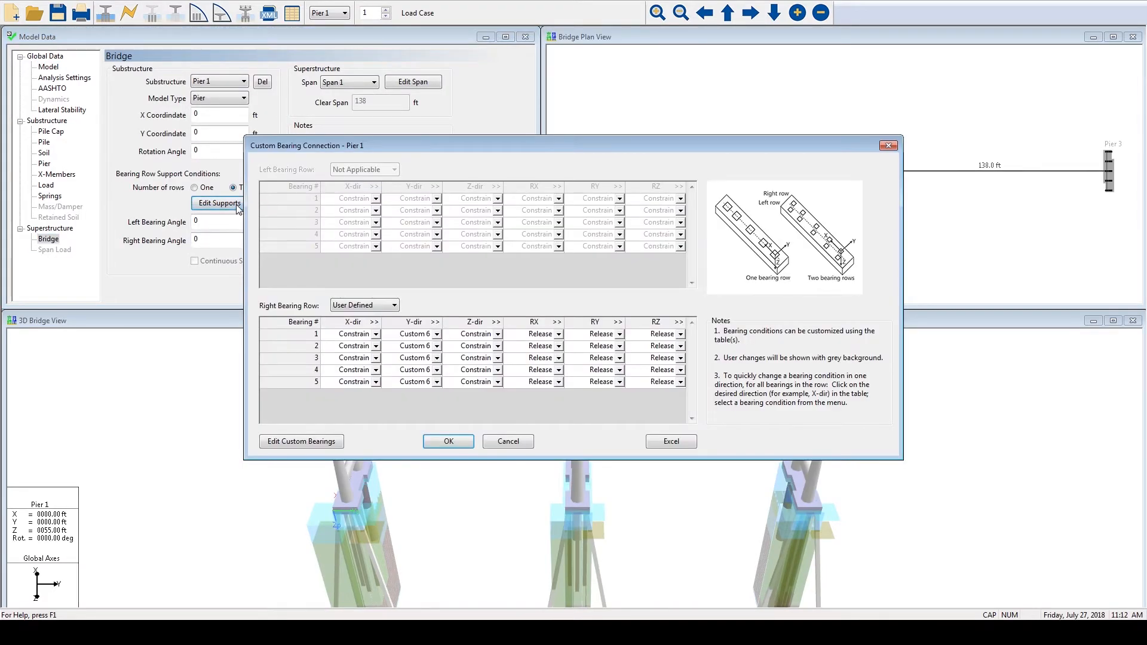
left_click(467, 339)
left_click(338, 337)
left_click(438, 337)
left_click(438, 335)
left_click(437, 335)
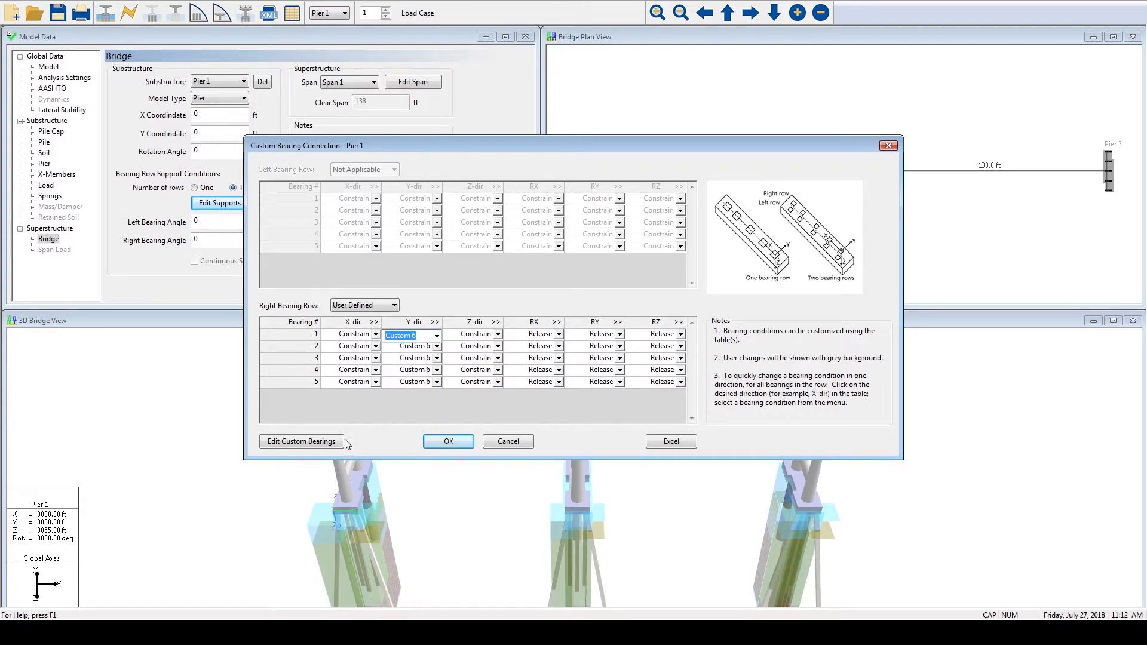
- Examine the Custom 6 load-displacement curve in the custom bearing data and accept the dialog
left_click(307, 444)
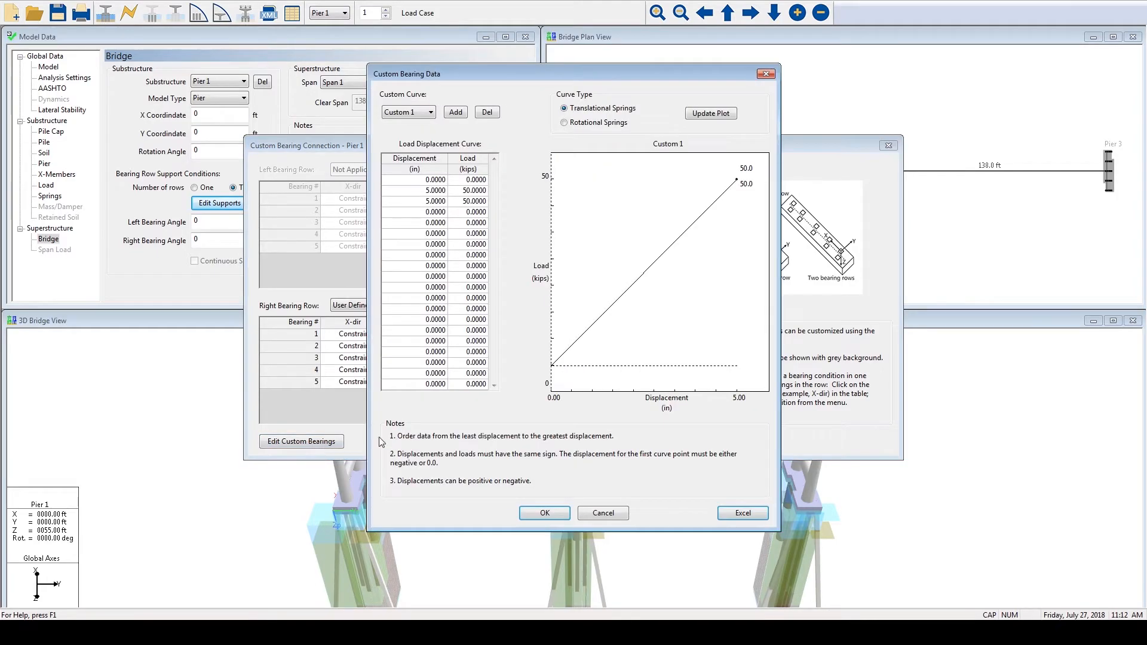
left_click(430, 112)
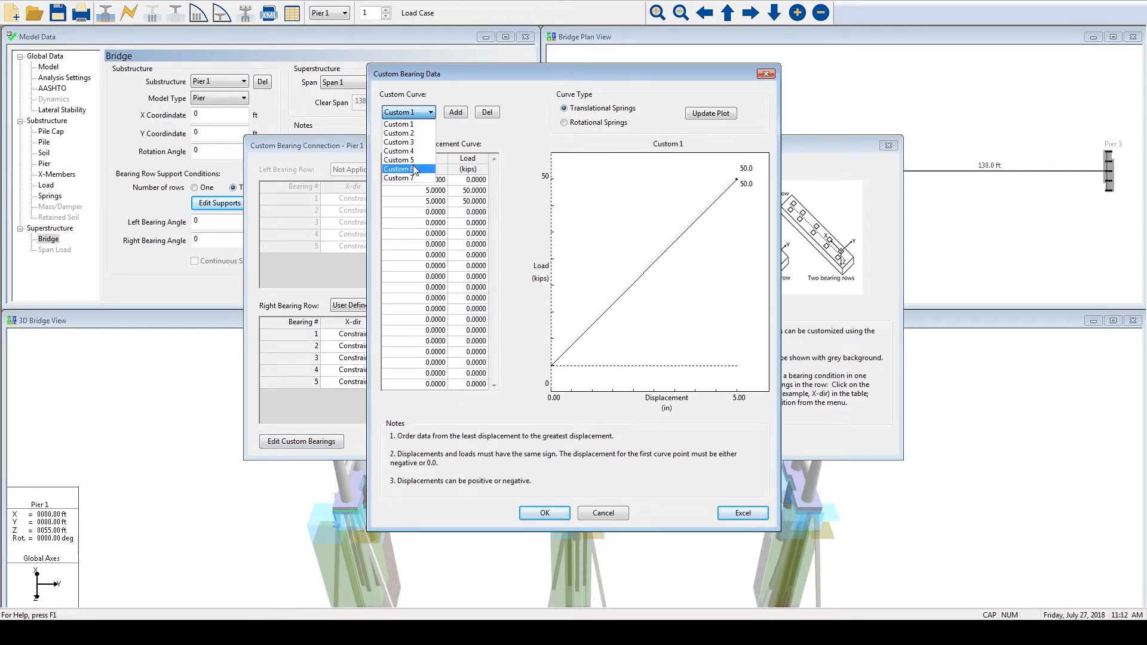
left_click(414, 170)
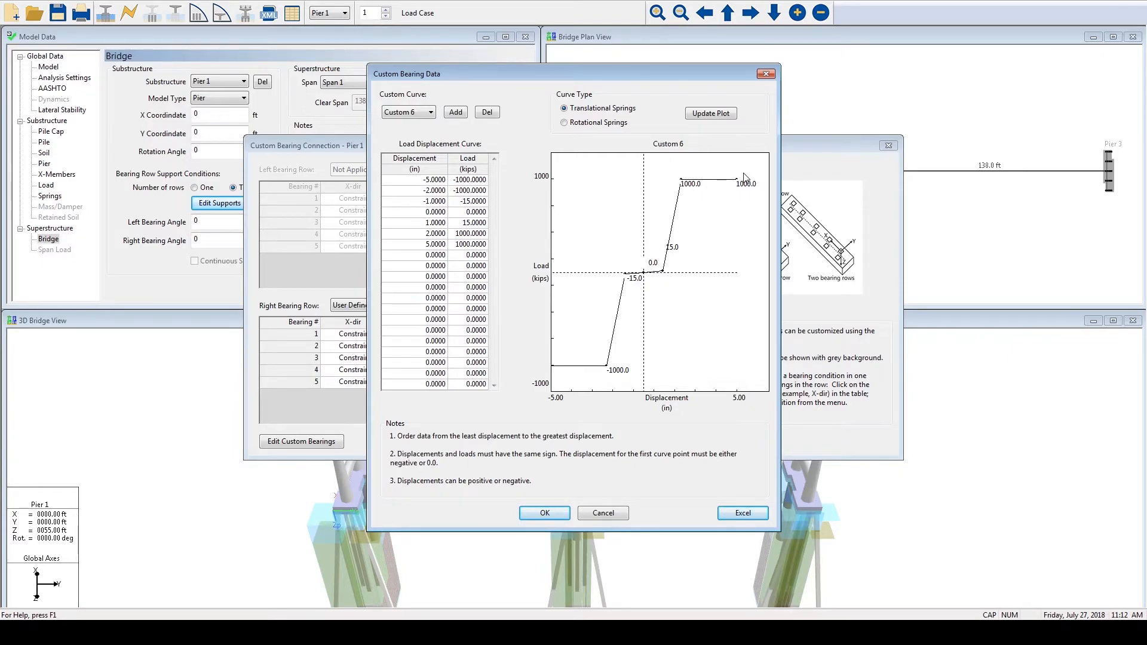
left_click(544, 512)
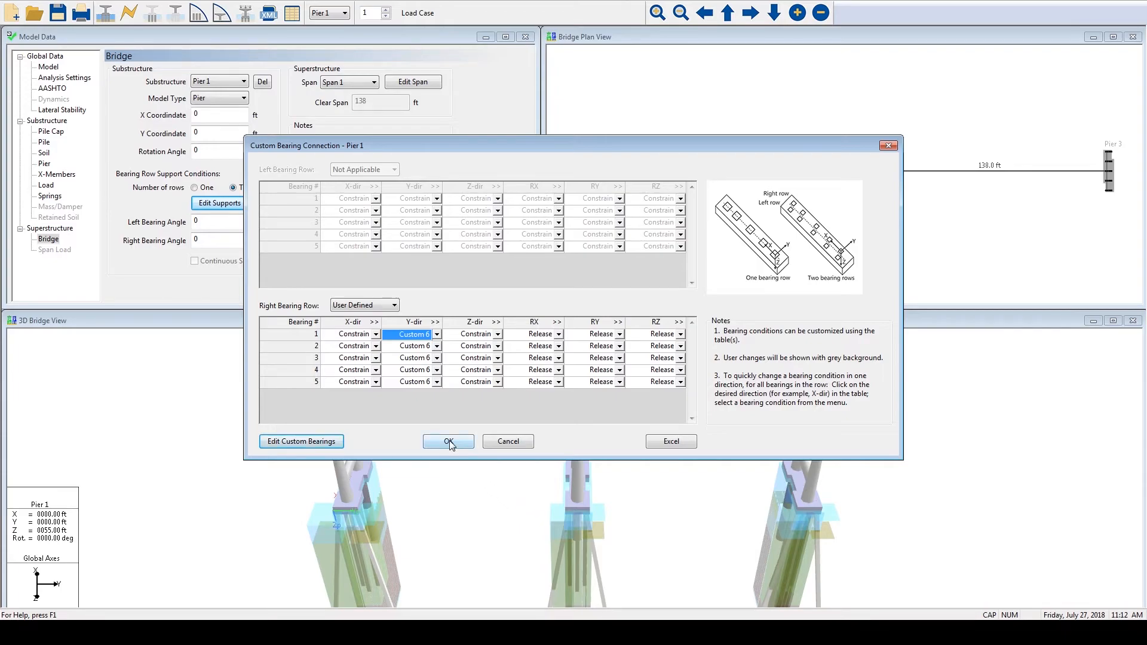
- Review bearing 1's Z-dir, RX, RY and RZ conditions in Pier 1's right bearing row and accept the bearing connections
left_click(500, 336)
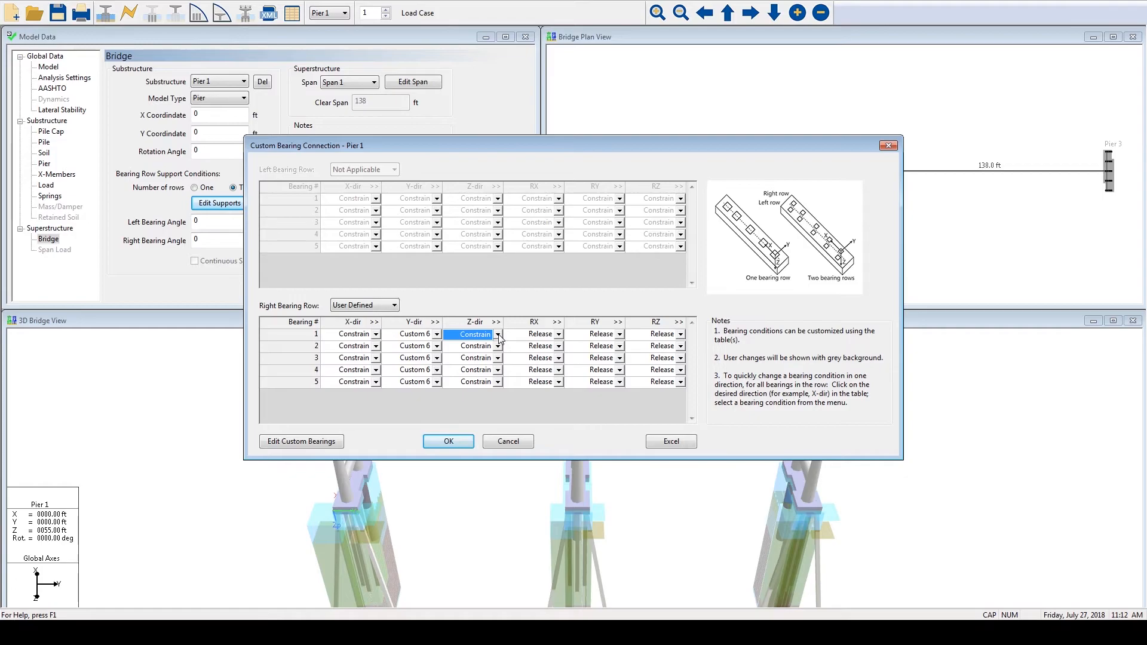
left_click(529, 337)
left_click(601, 336)
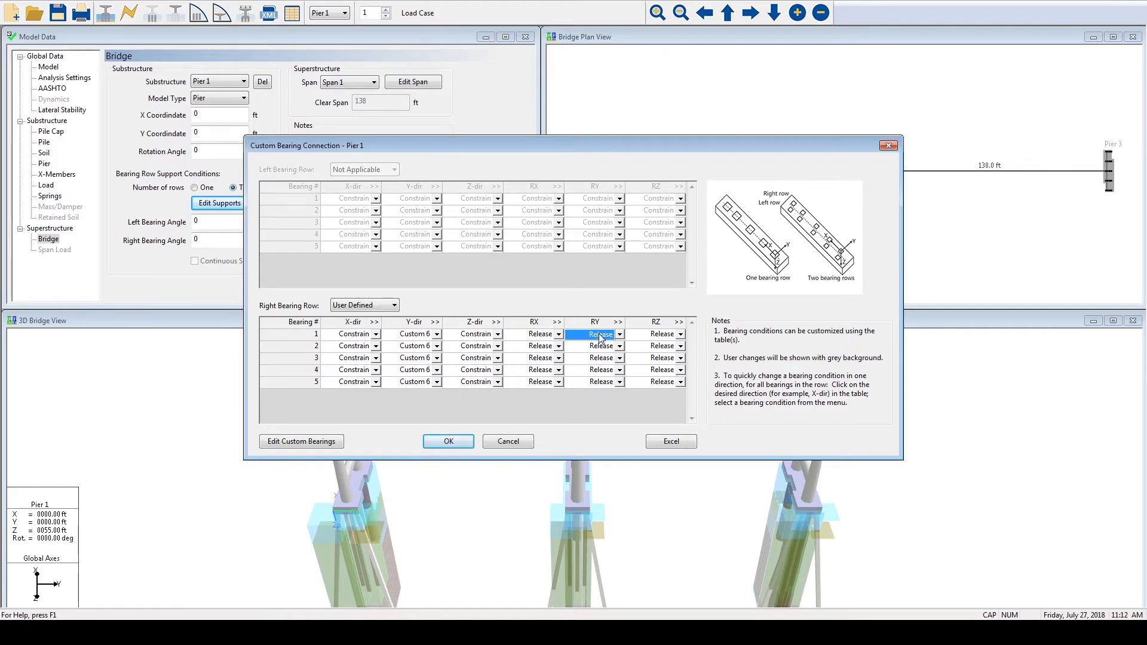
left_click(662, 336)
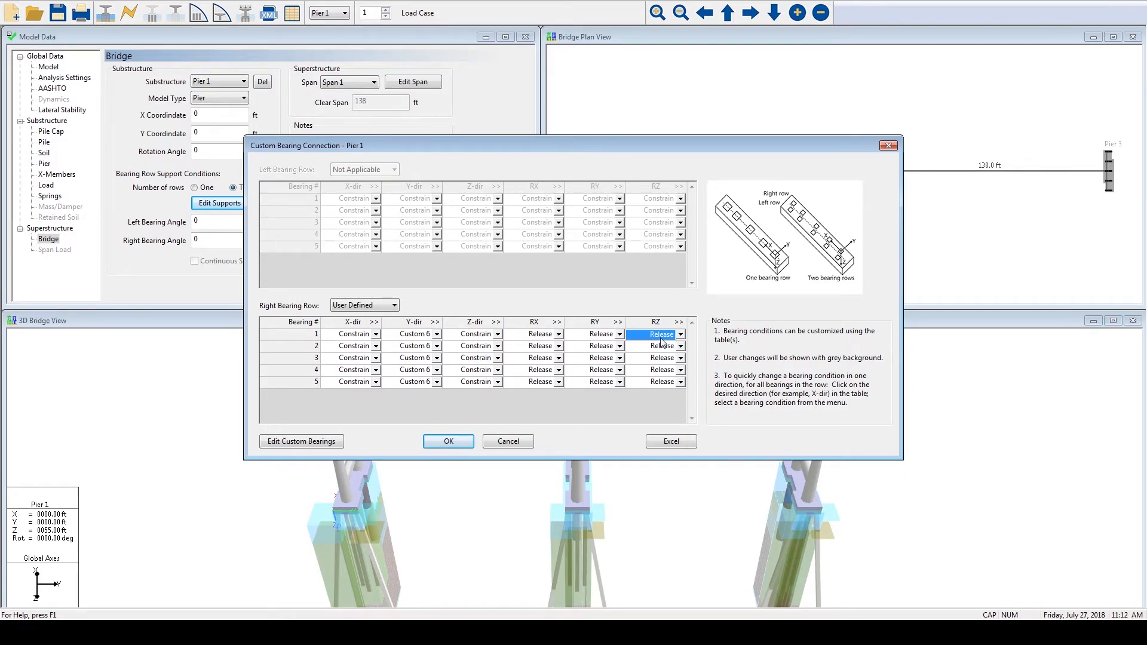
left_click(448, 441)
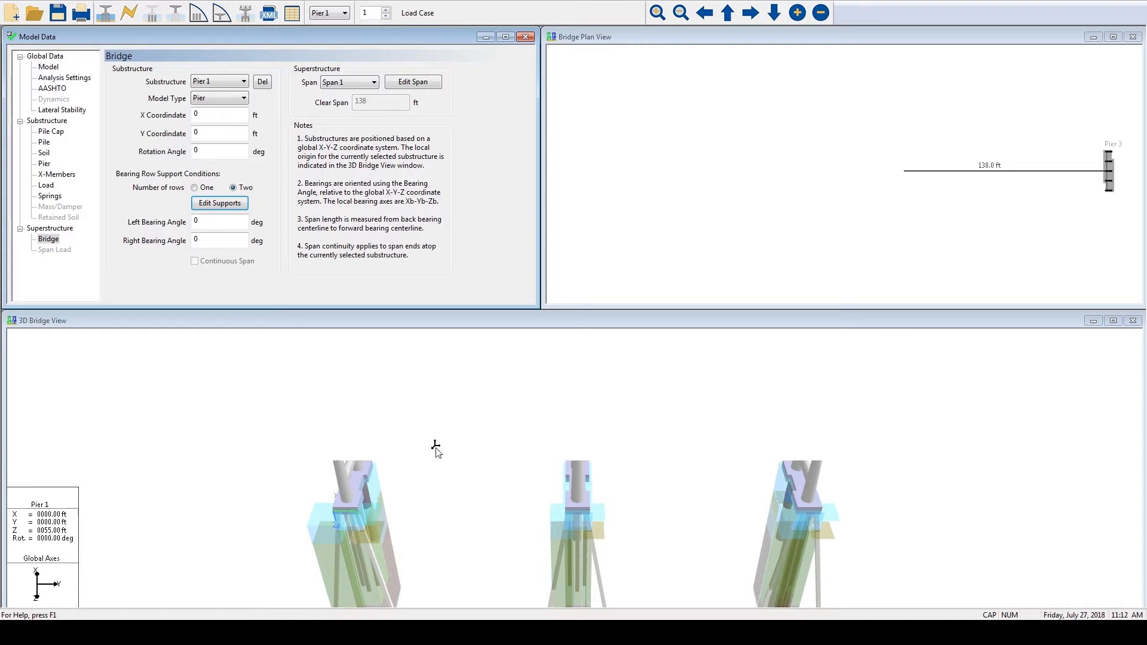
- Copy the section properties and nodal coordinates of Span 1 to Span 2 without mirroring
left_click(414, 83)
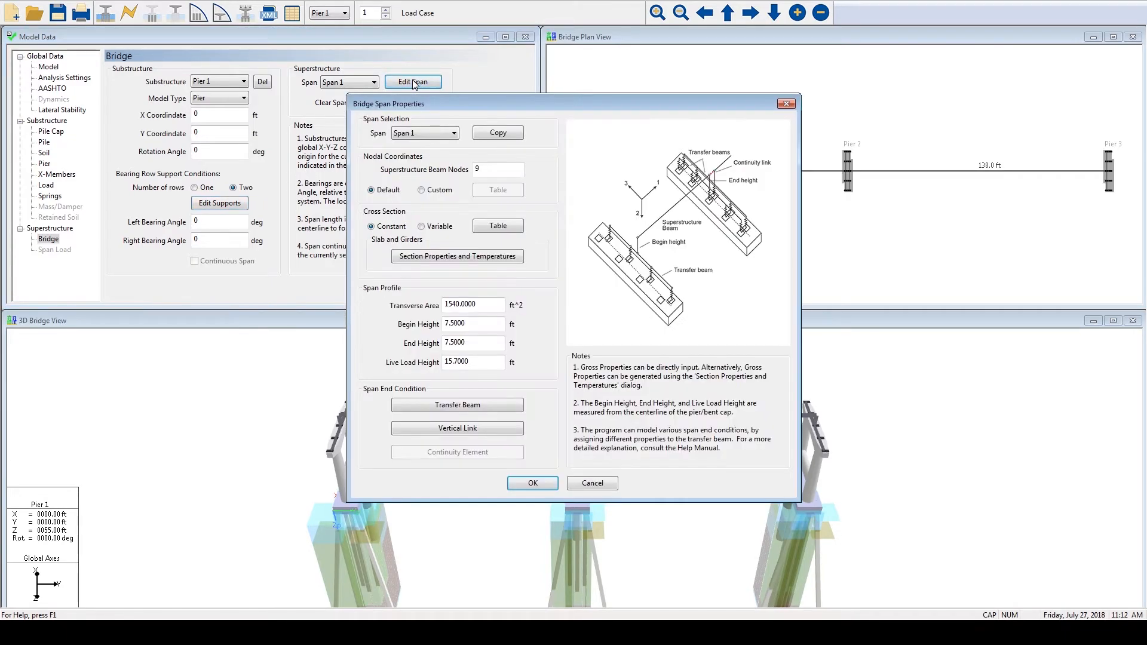
left_click(490, 134)
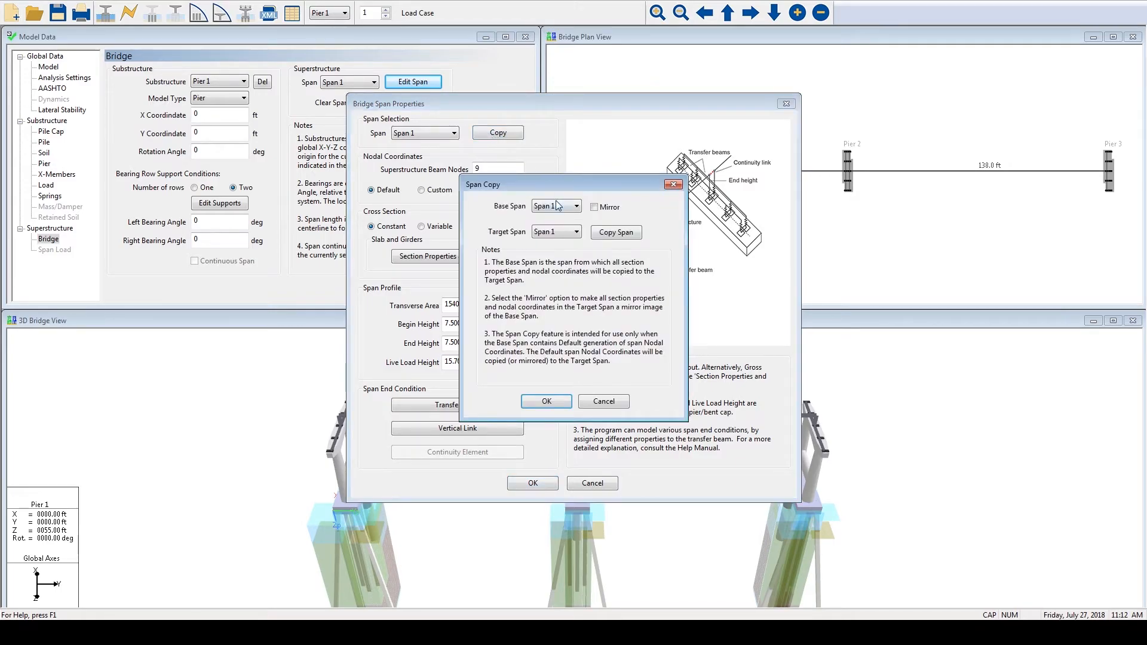
left_click(560, 234)
left_click(556, 254)
left_click(603, 237)
left_click(622, 238)
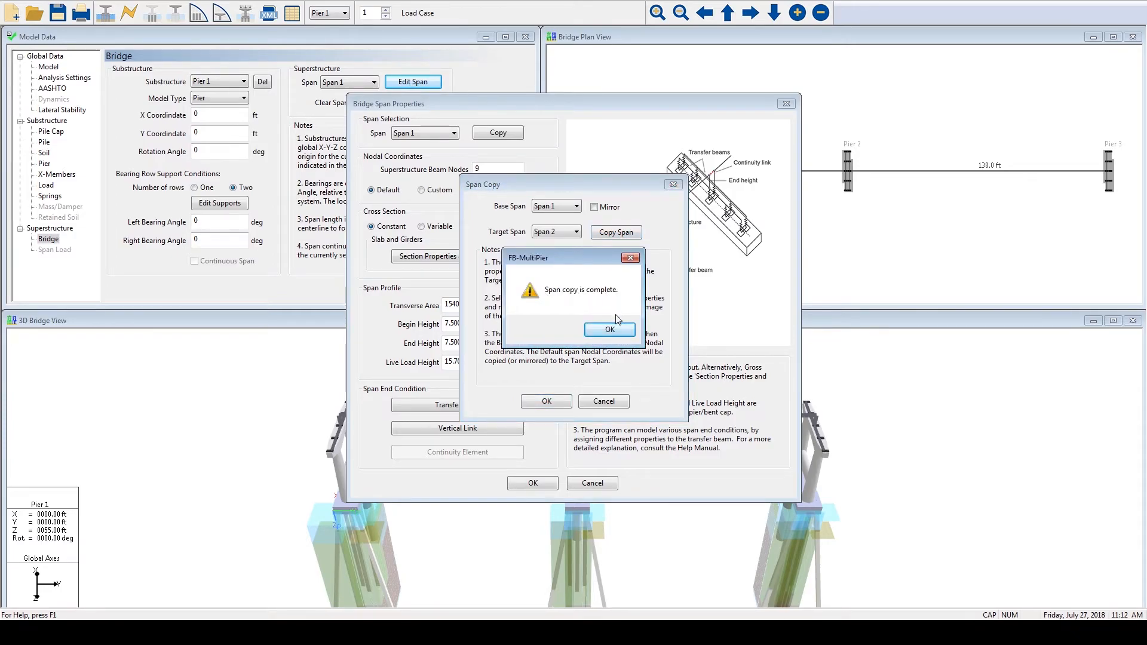
left_click(614, 333)
left_click(605, 210)
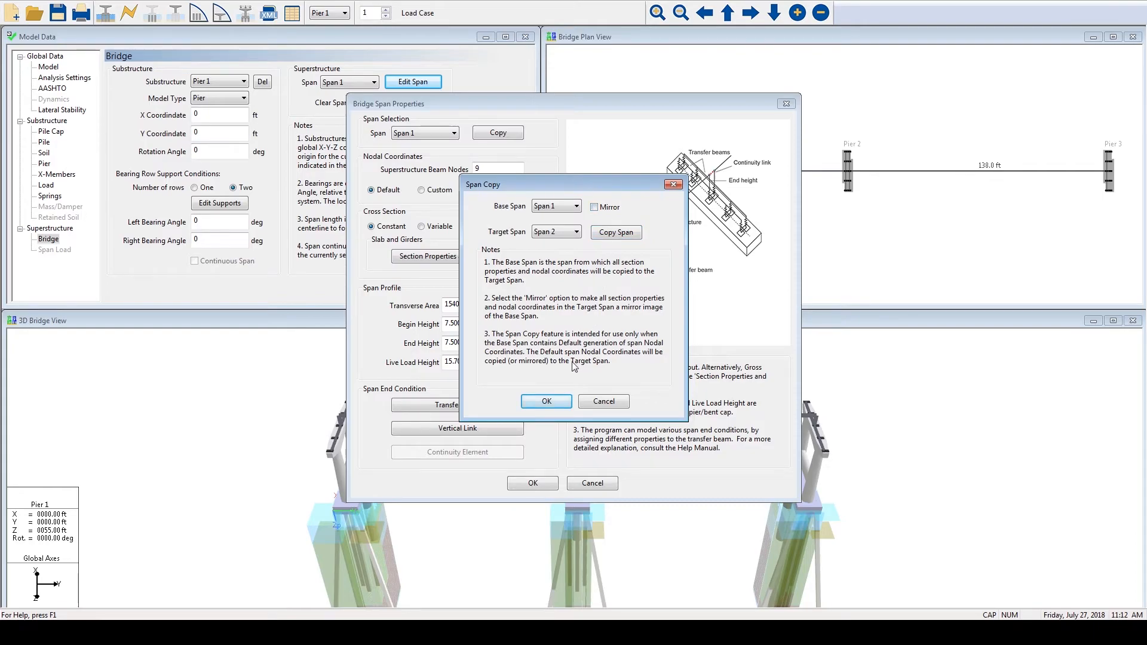
left_click(546, 401)
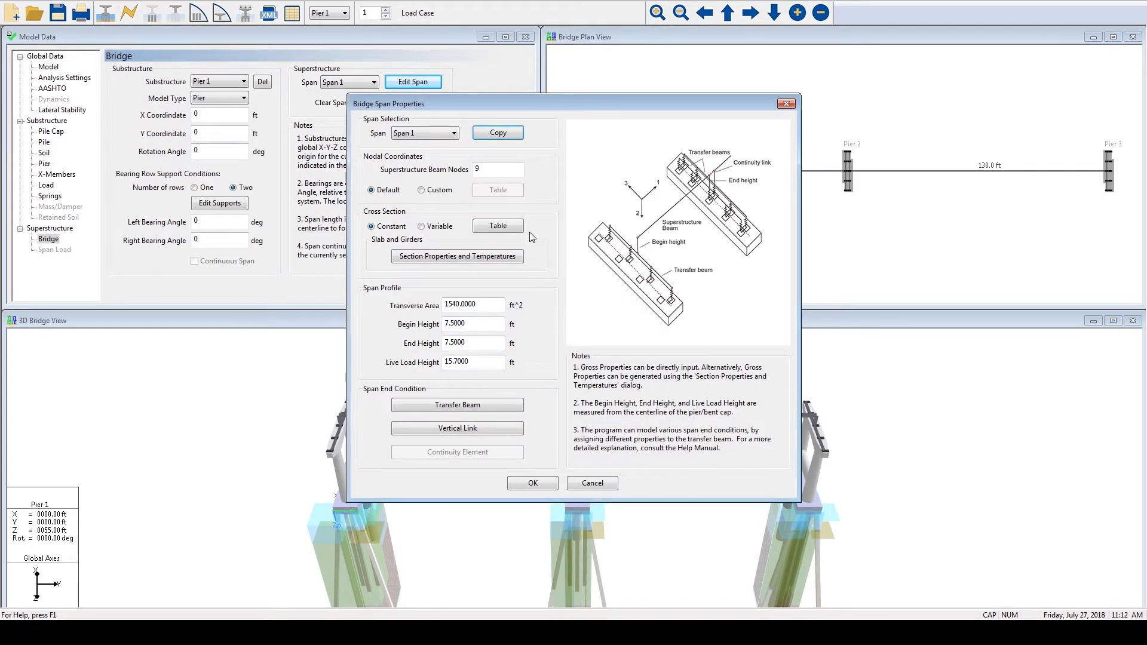
- Examine Span 1's constant cross-section property table, including the I2 value, and accept it
left_click(496, 228)
left_click(408, 273)
left_click(477, 275)
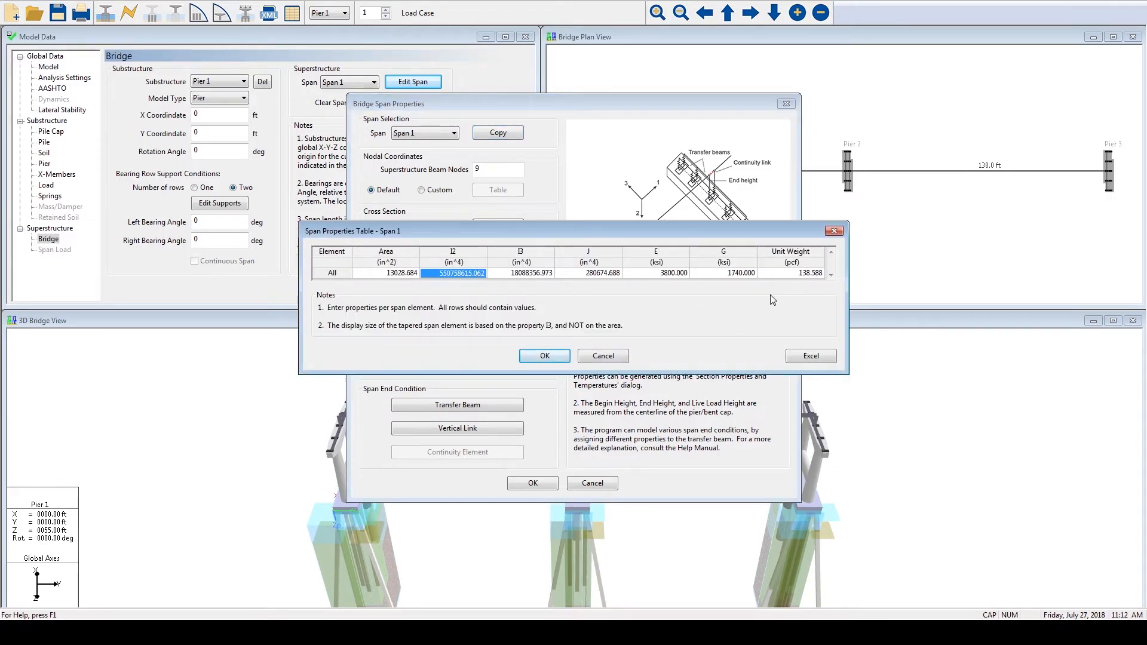
left_click(546, 356)
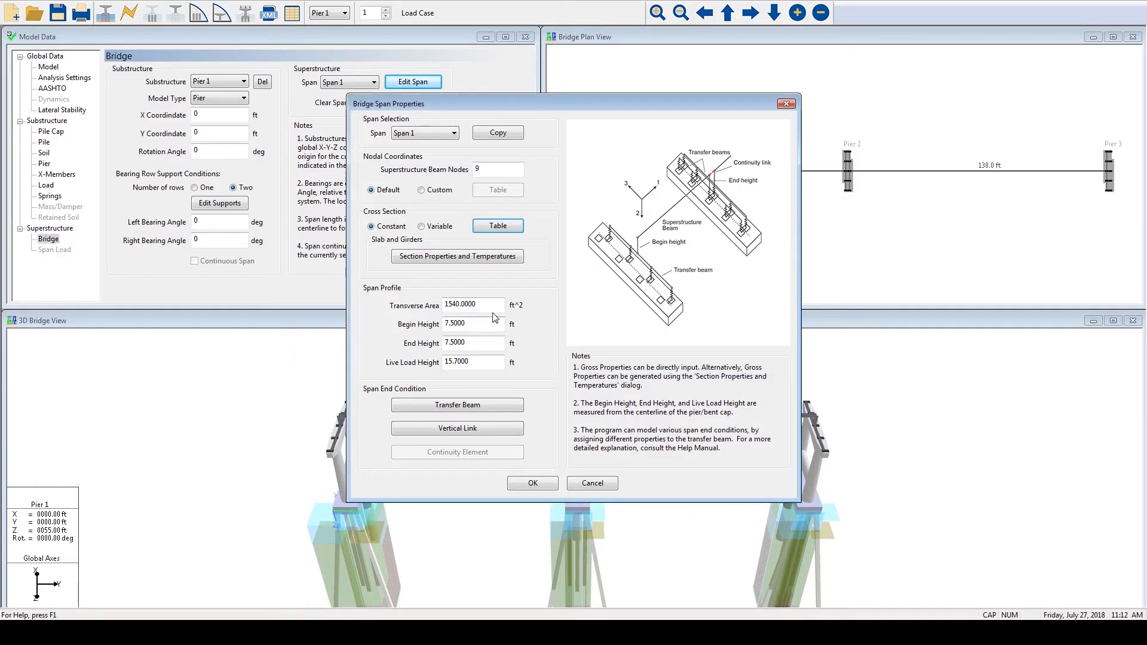
- Open Span 1's transformed section properties and review the available girder types, keeping Concrete-I
left_click(429, 256)
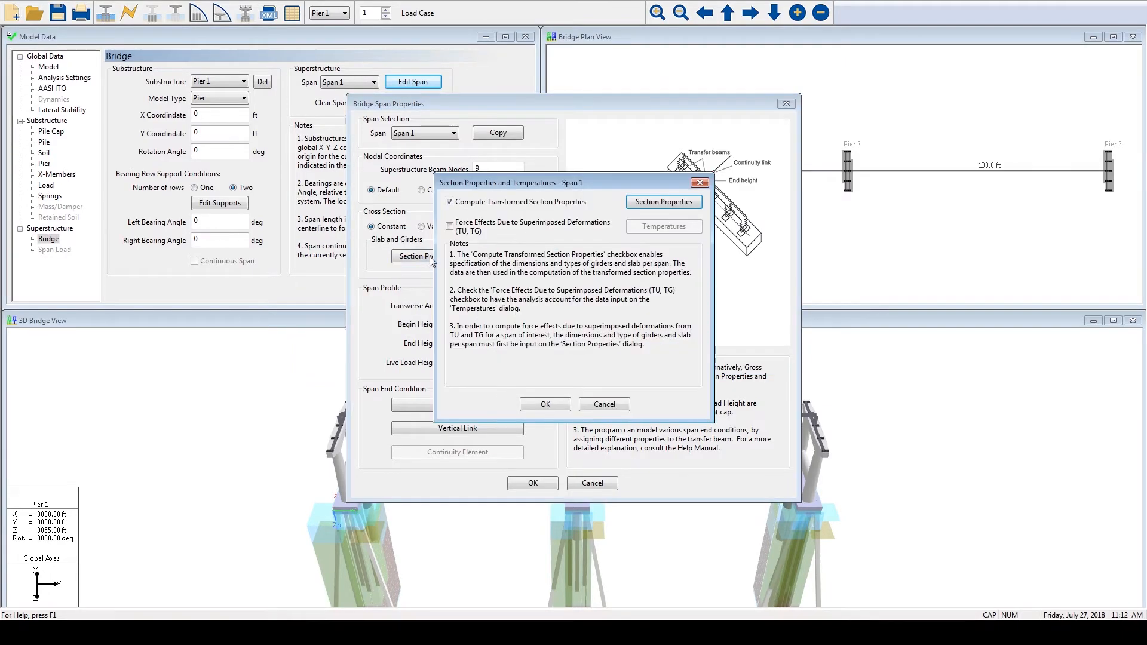
left_click(648, 204)
left_click(402, 129)
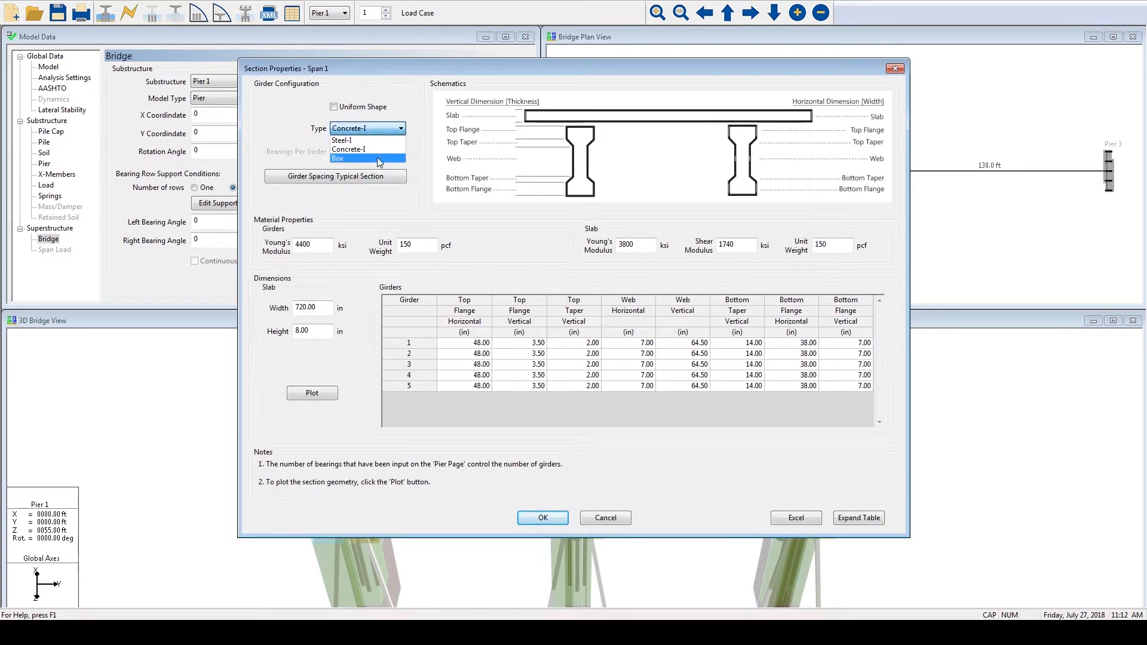
left_click(418, 170)
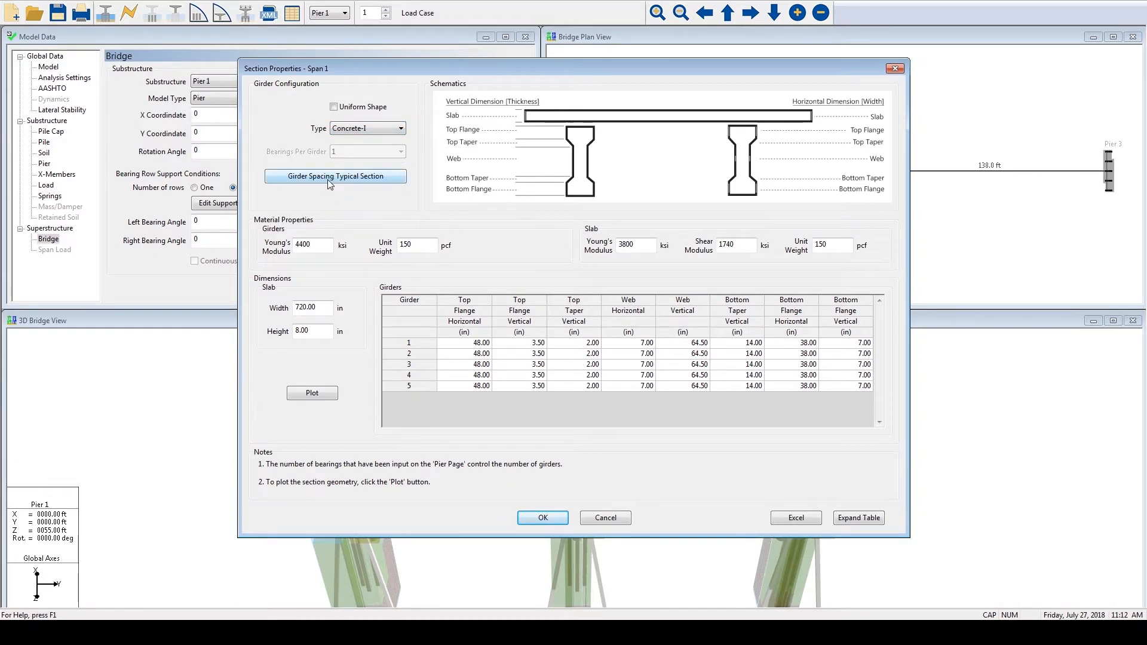
- Inspect Span 1's girder 2 top flange dimensions, view the plotted section geometry, and accept the section properties
left_click(467, 353)
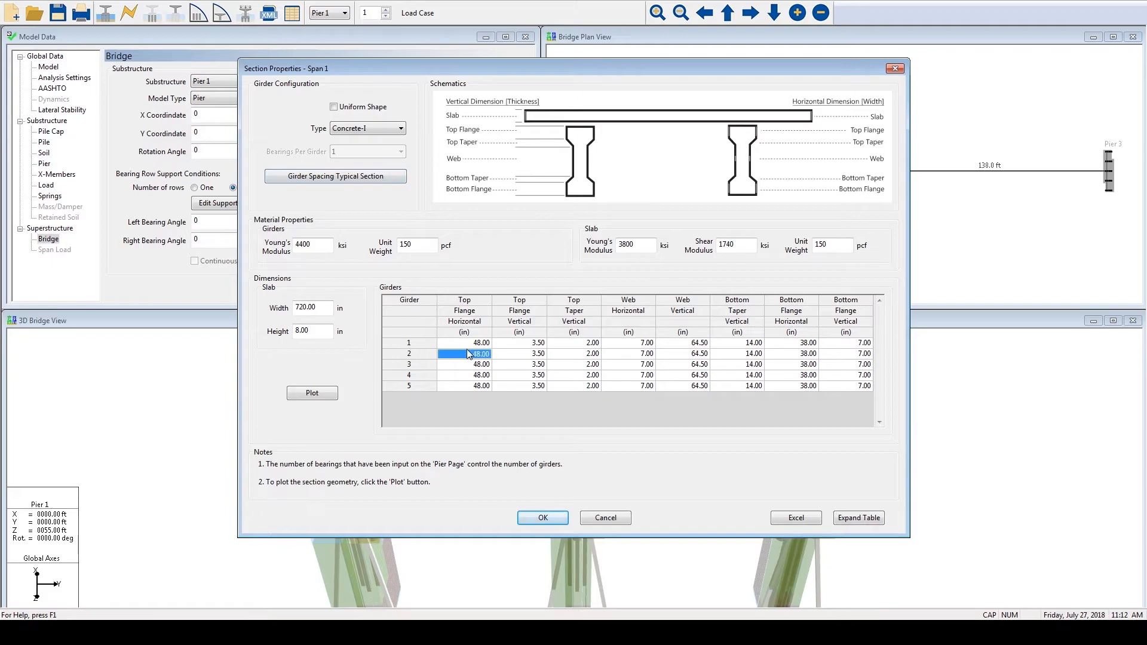
left_click(519, 353)
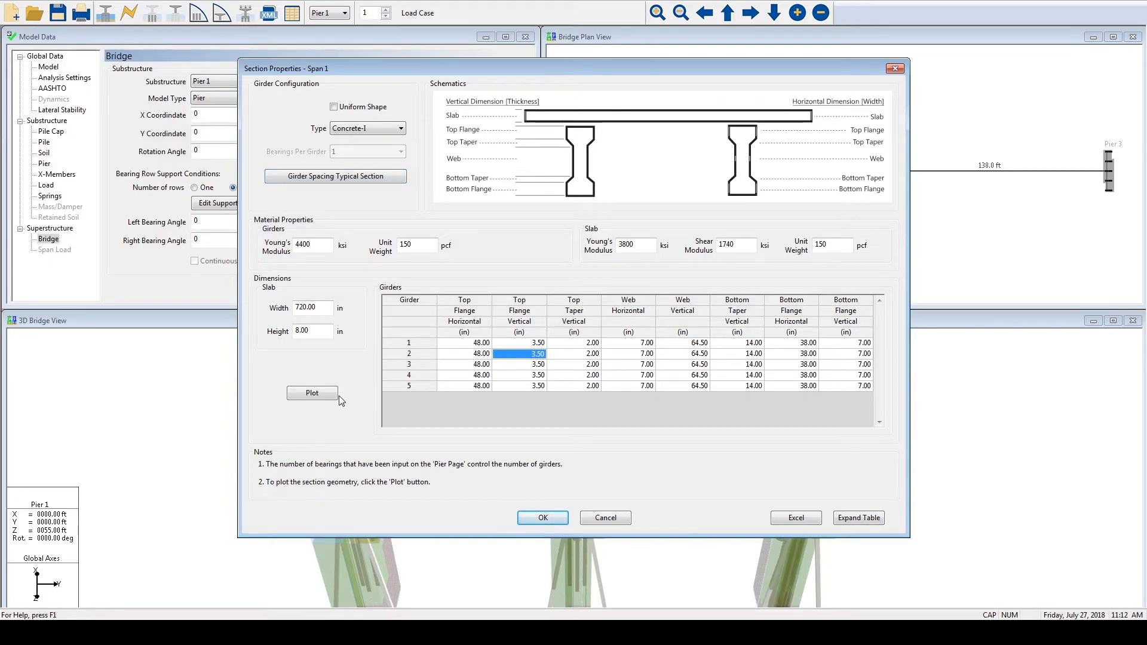
left_click(312, 393)
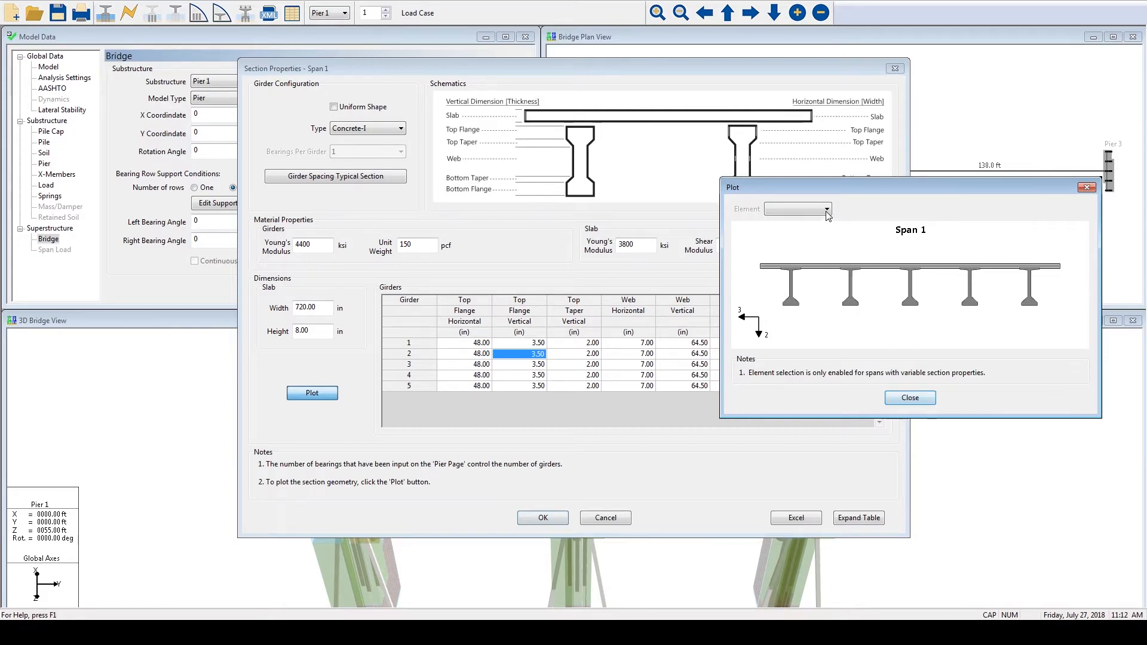
left_click(909, 397)
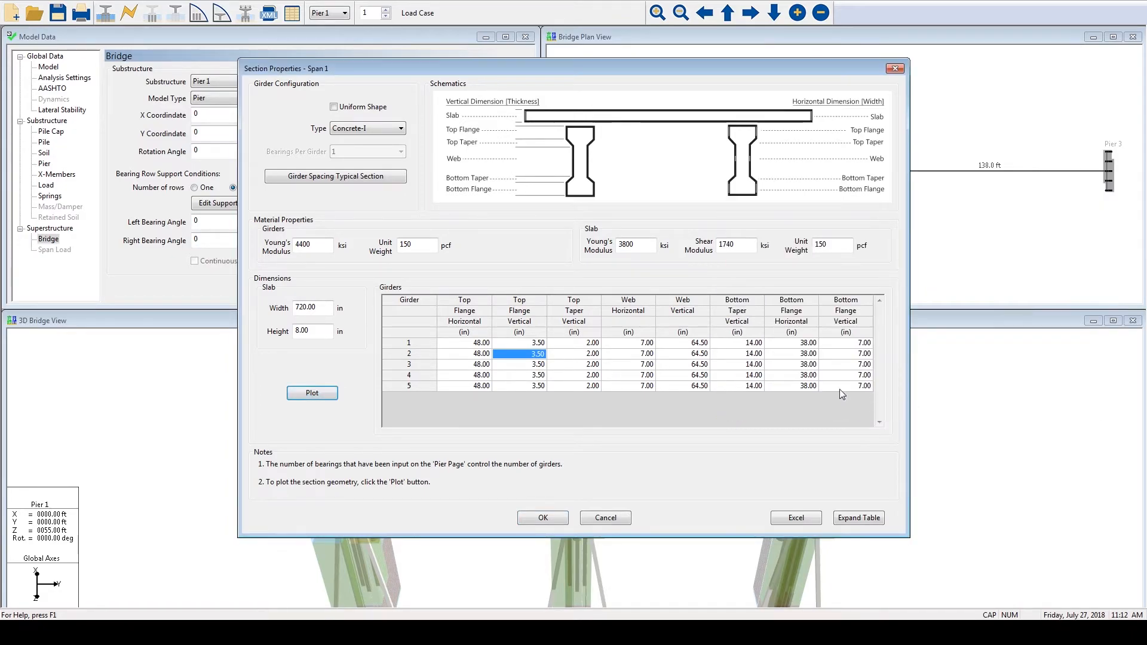
left_click(542, 517)
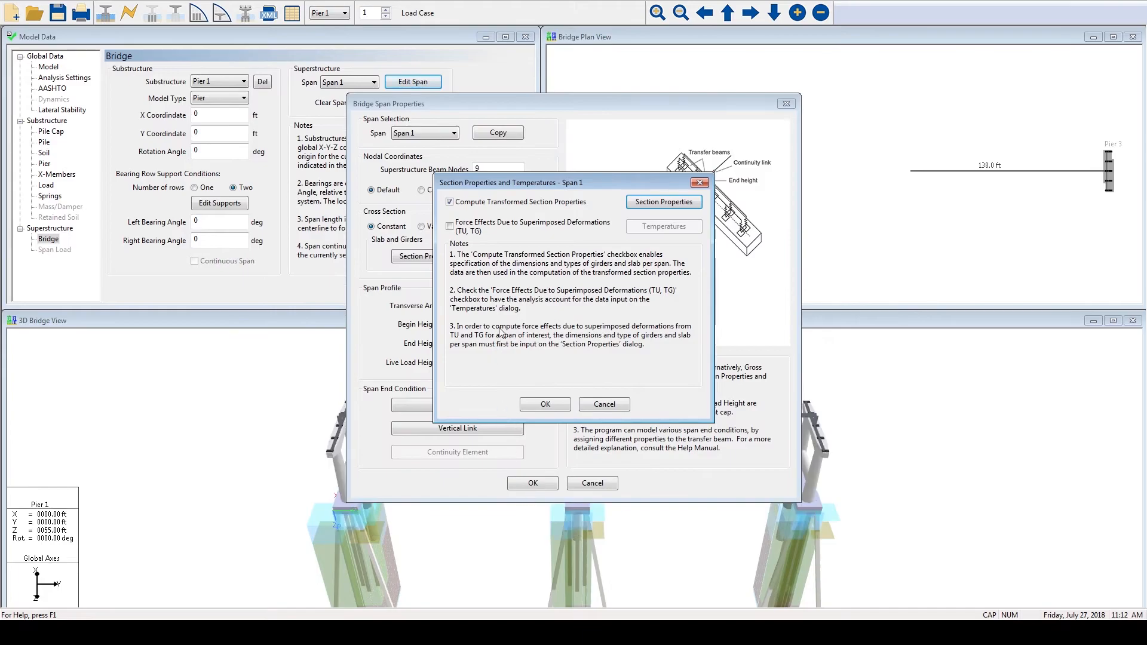
- Enable force effects due to superimposed deformations for Span 1 and compare the TU and TG loading types in its temperature data
left_click(454, 227)
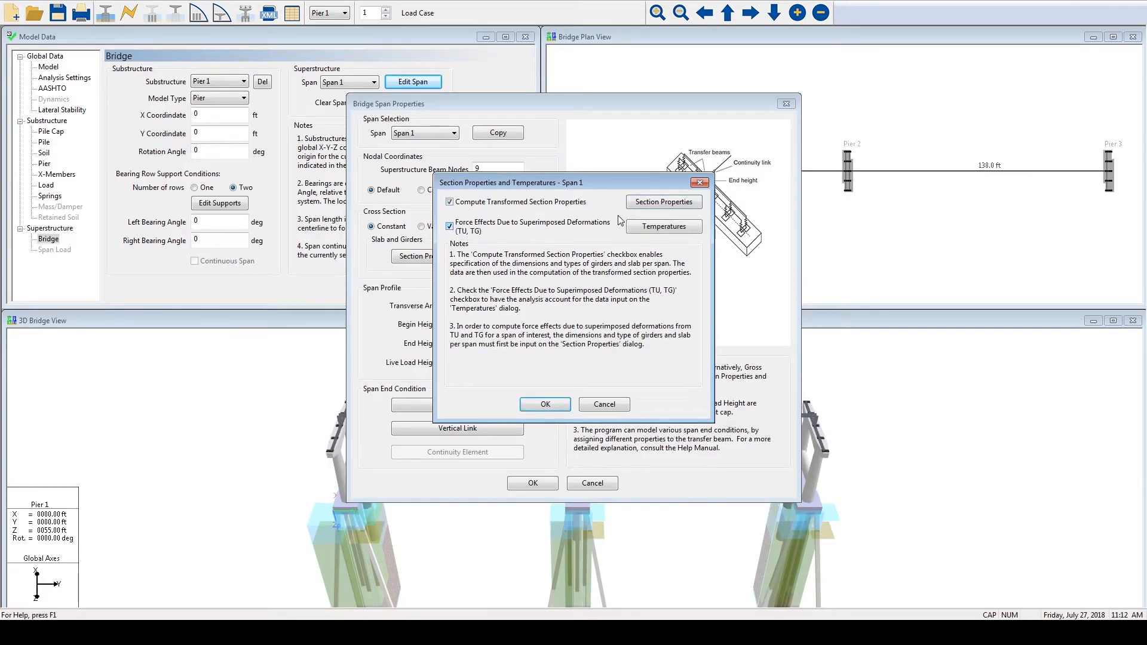
left_click(649, 228)
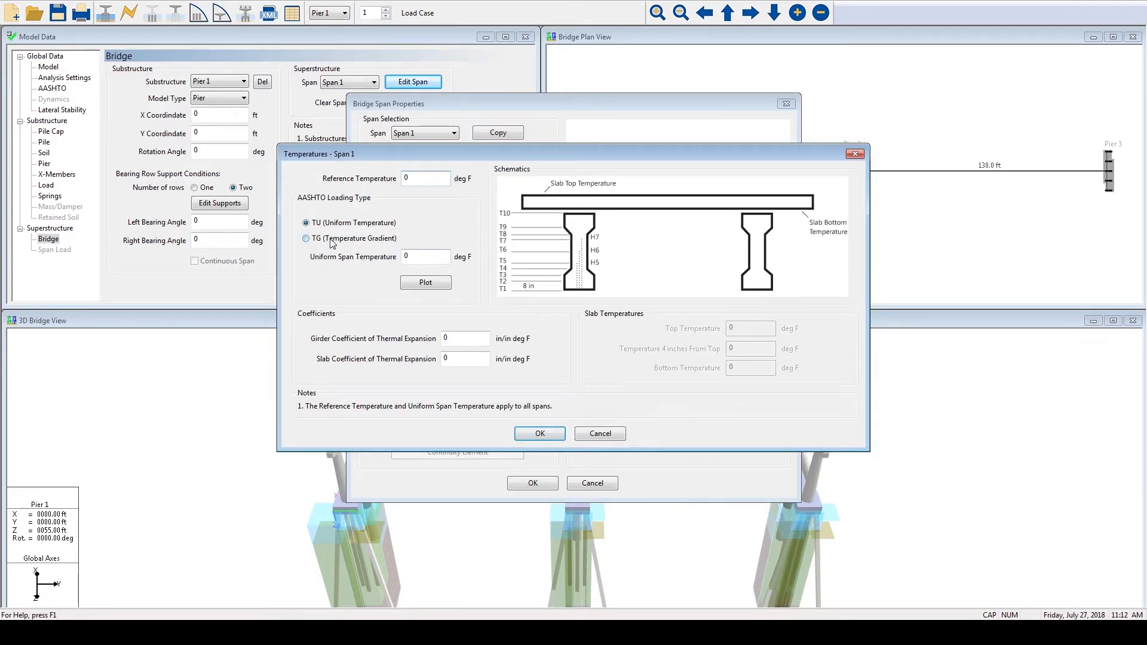
left_click(332, 239)
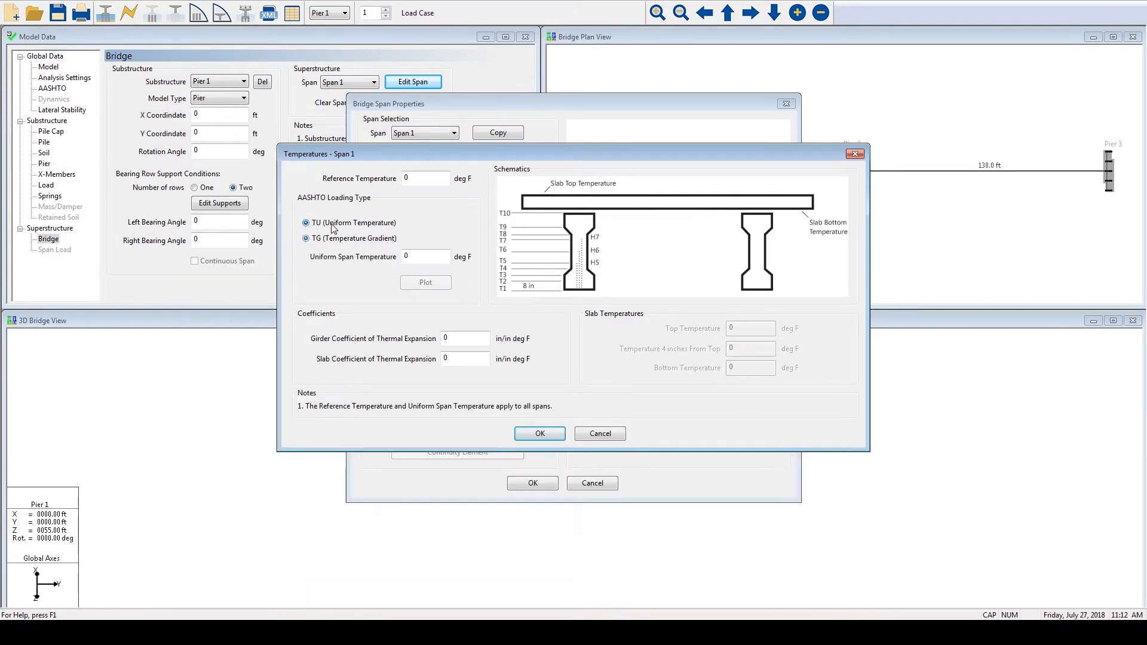
- Try a uniform span temperature of 30 deg F, restore it to 0, and disable Span 1's superimposed deformation force effects
left_click_drag(422, 256, 382, 261)
type("30")
type("0")
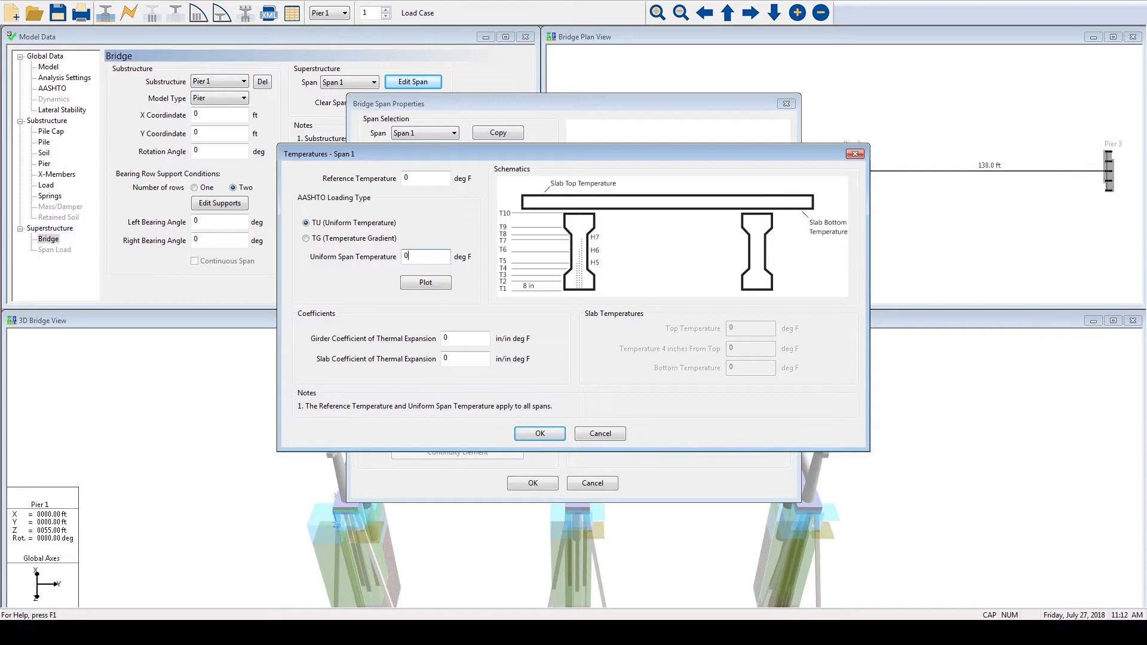
left_click(540, 435)
left_click(449, 226)
left_click(545, 405)
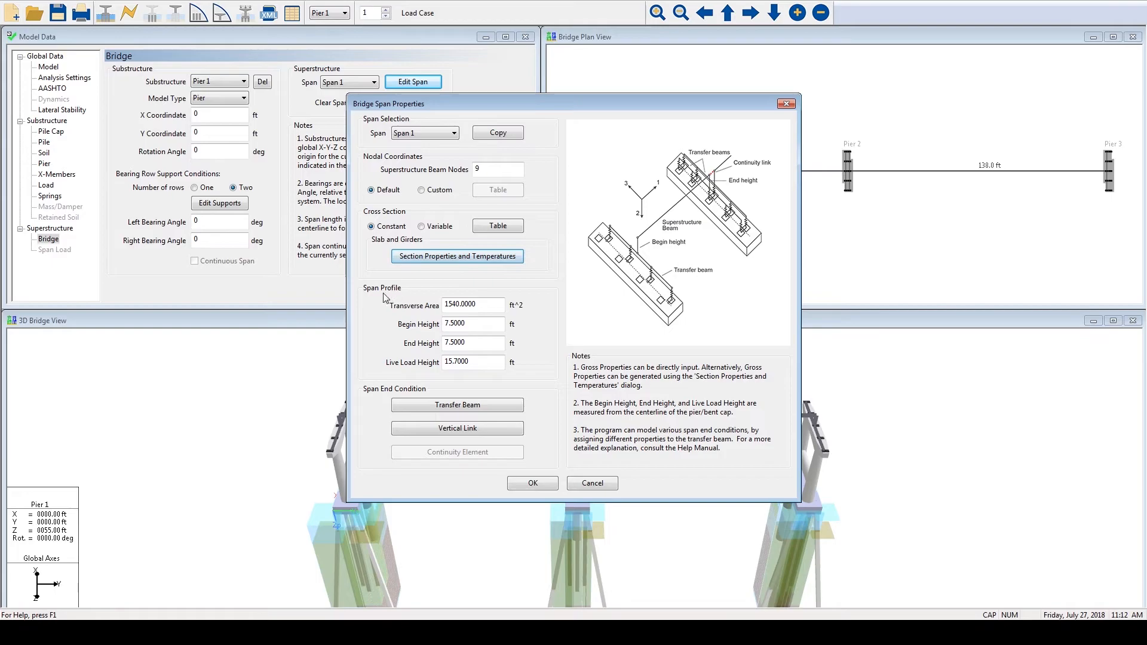
- Review Span 1's profile values for transverse area, begin height, end height and live load height
left_click_drag(494, 305, 429, 357)
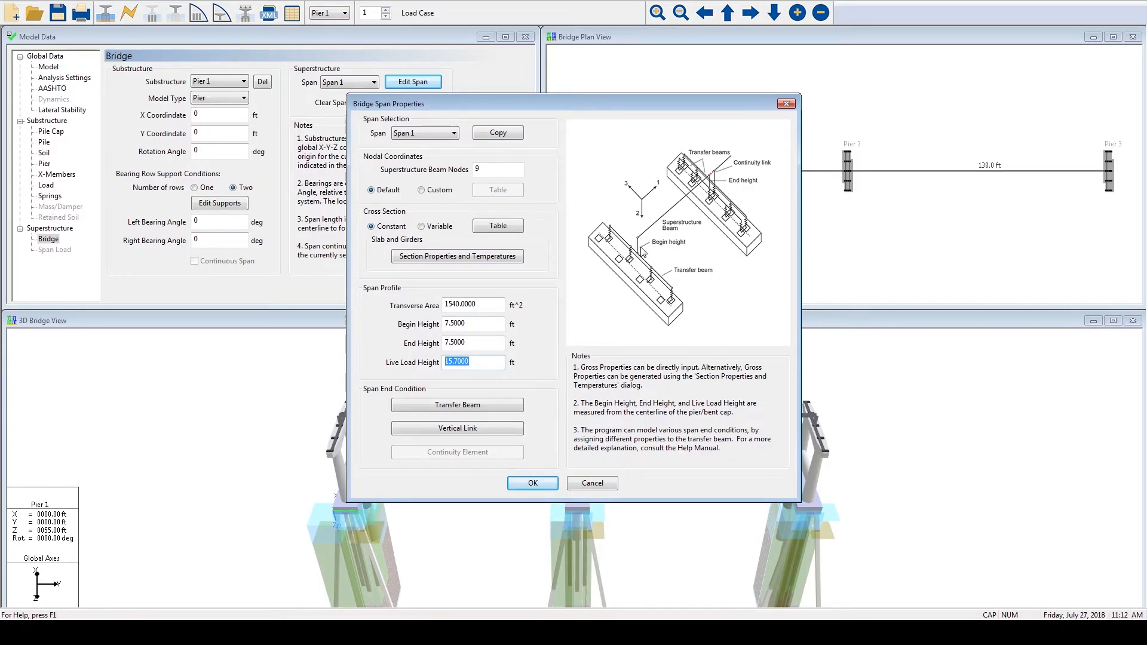
- Try custom properties for the begin transfer beam of Span 1, restore the Stiff option, and accept the transfer beam settings
left_click(506, 410)
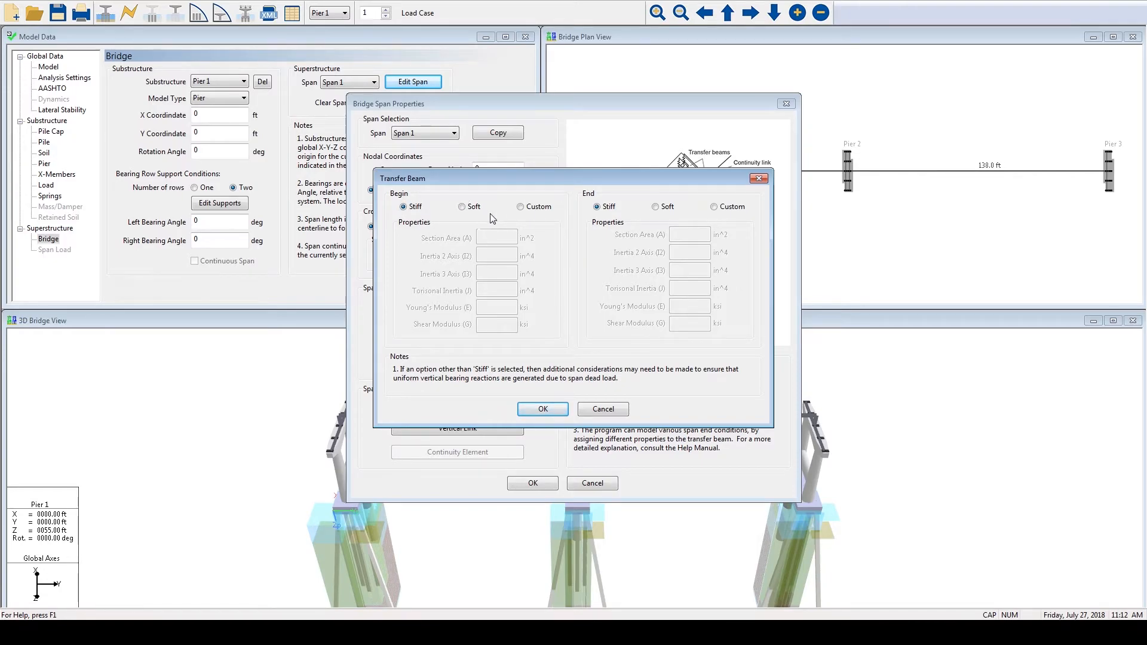
left_click(522, 209)
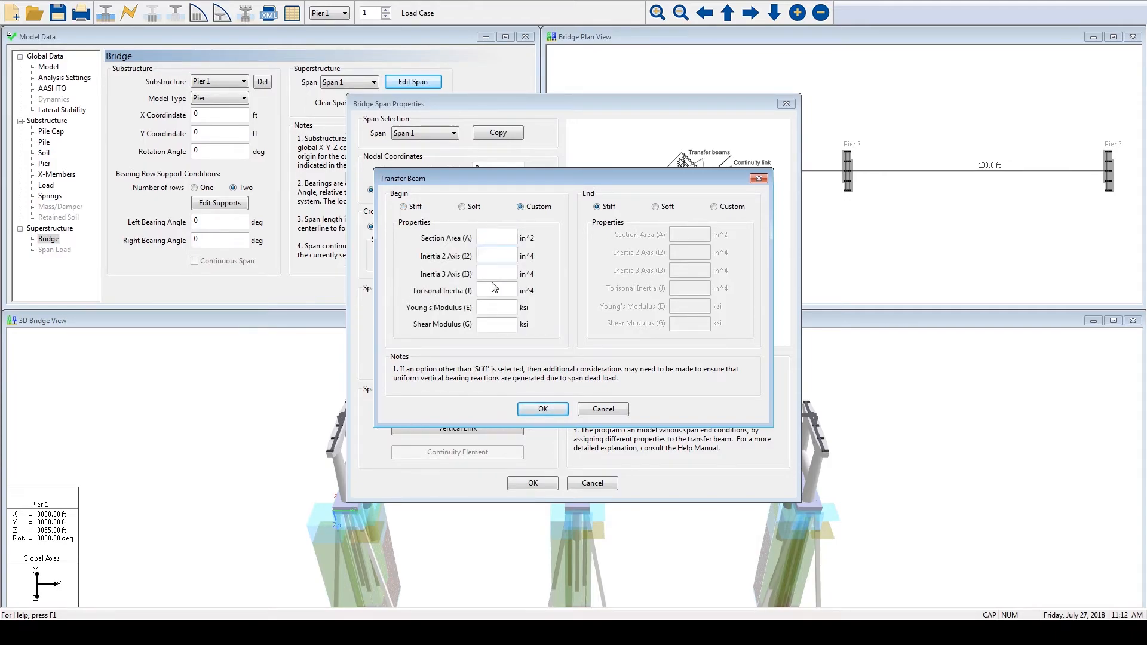
left_click(416, 210)
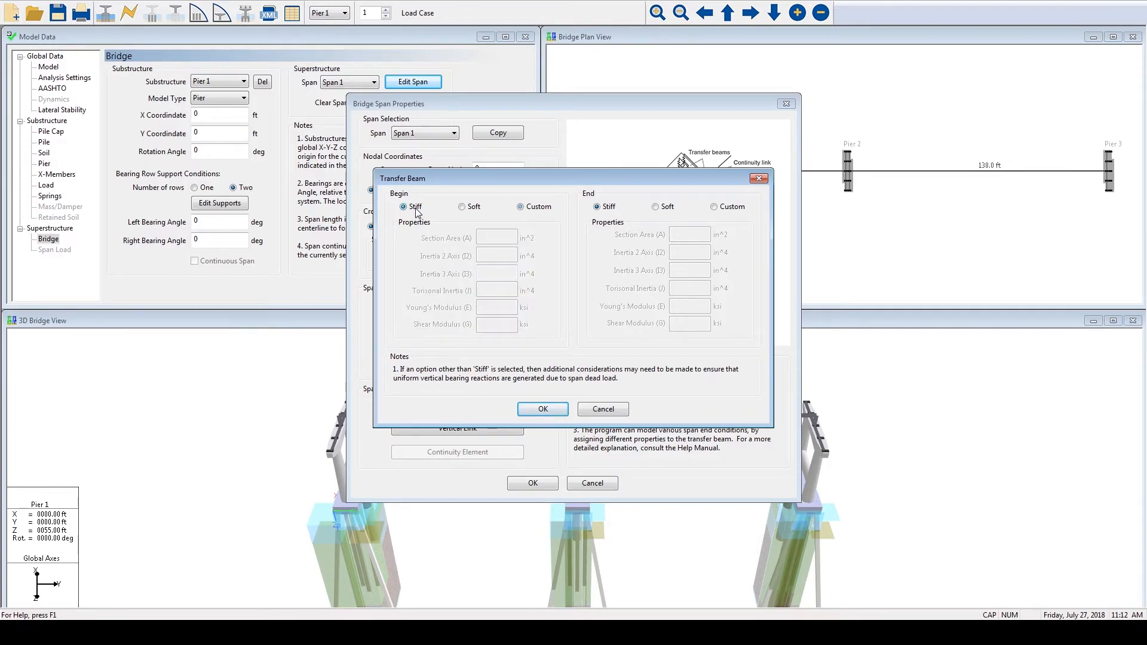
left_click(557, 409)
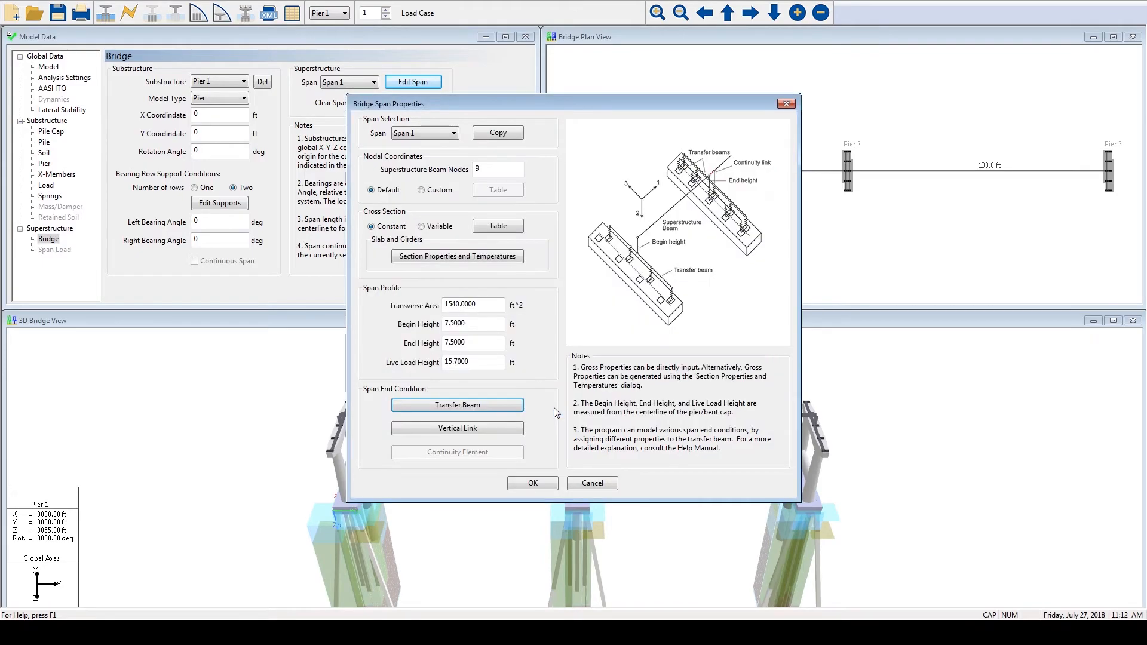
- Try custom properties for Span 1's begin vertical link, restore the Stiff option, and accept the bridge span properties
left_click(501, 430)
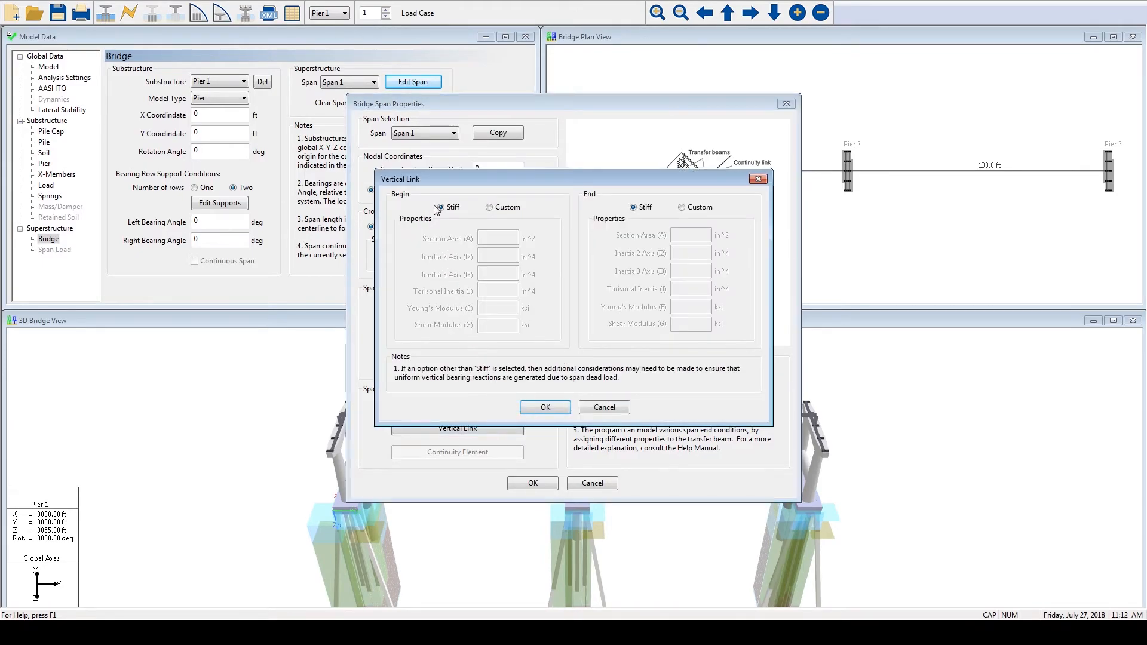
left_click(489, 208)
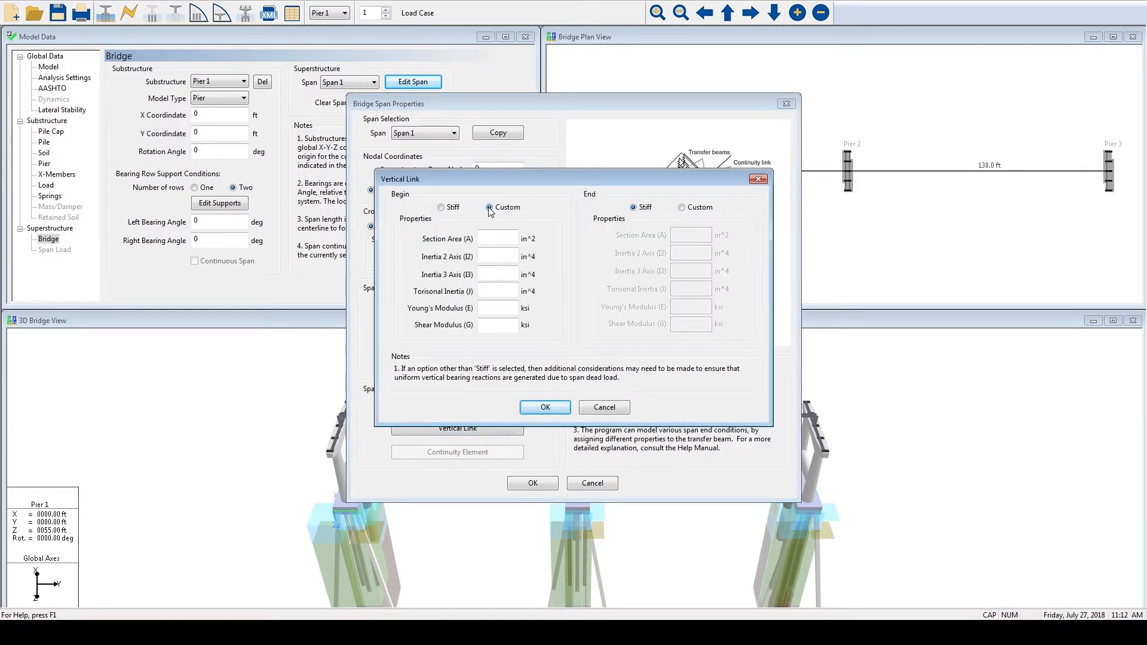
left_click(441, 208)
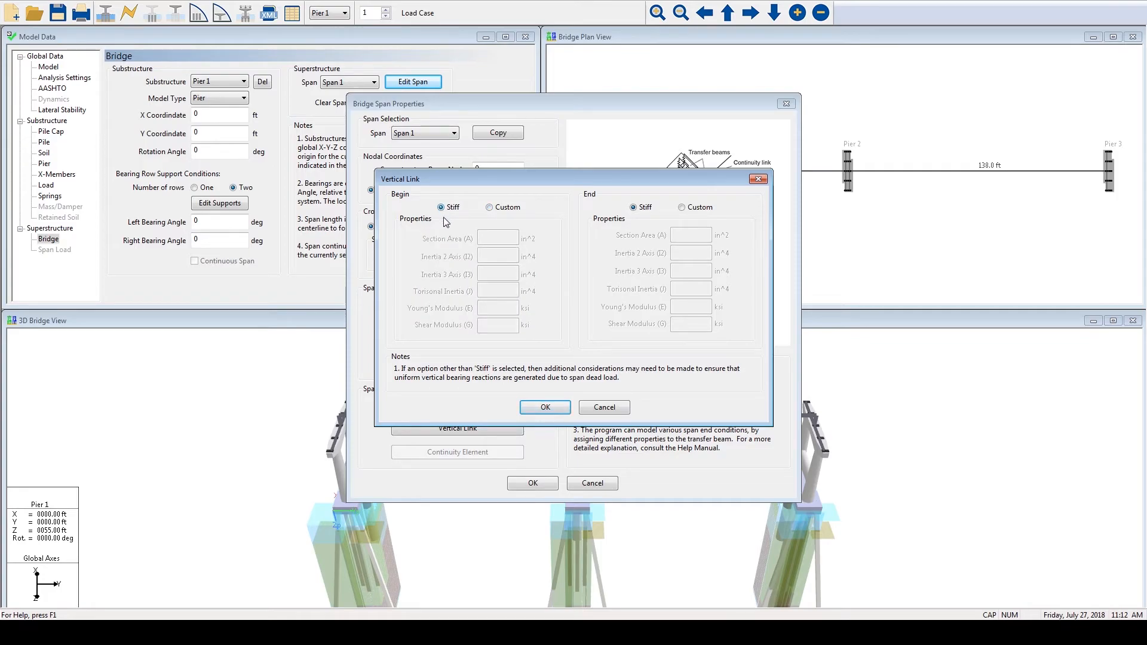
left_click(544, 409)
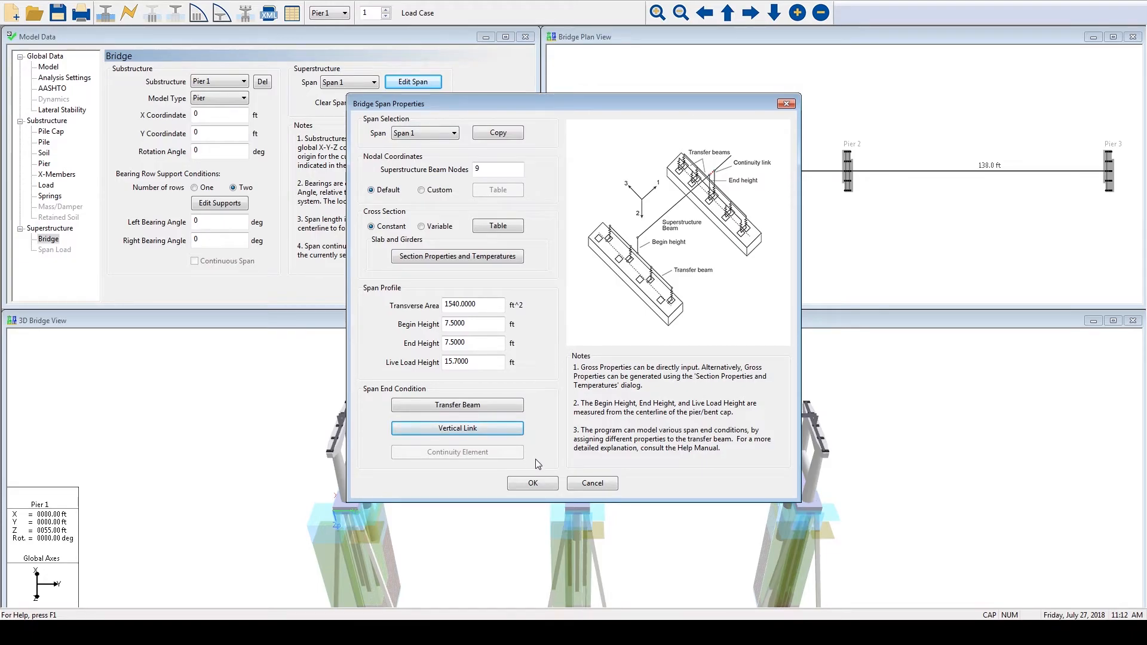
left_click(533, 483)
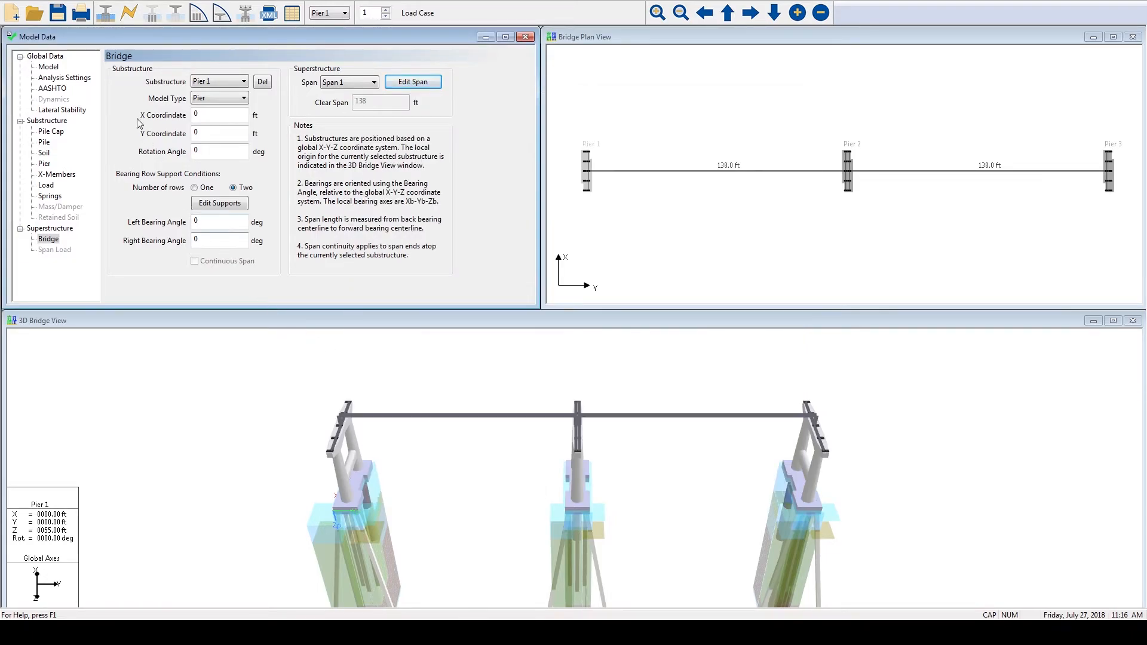
- Open the Showcase pier.in model and plot the pile results for pile 4
left_click(10, 0)
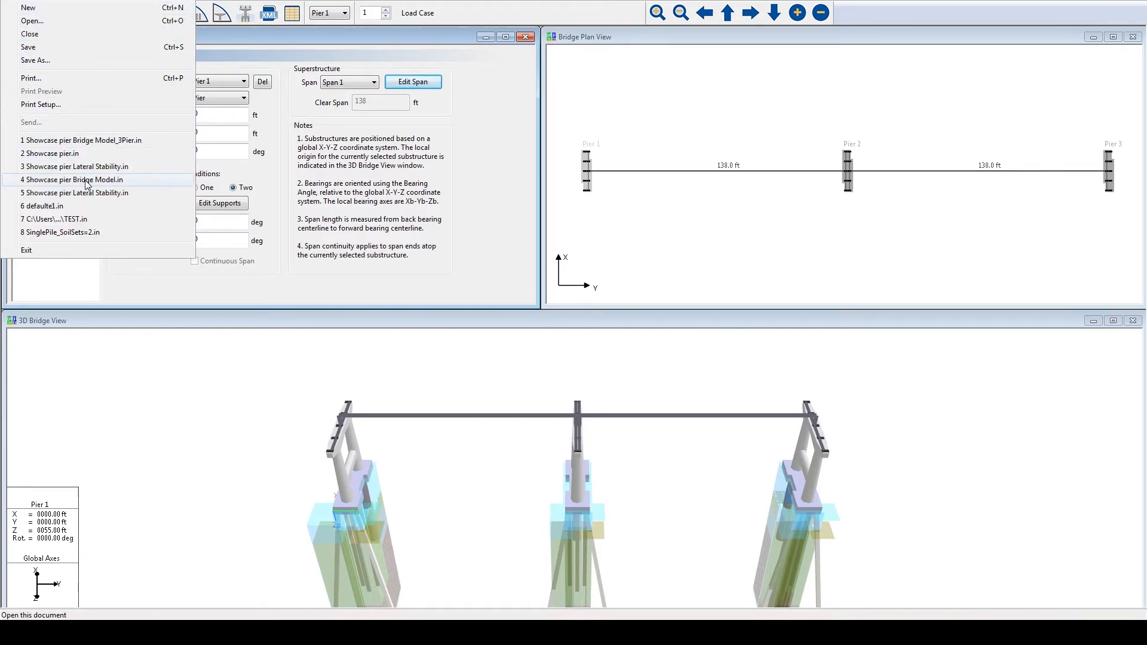
left_click(88, 156)
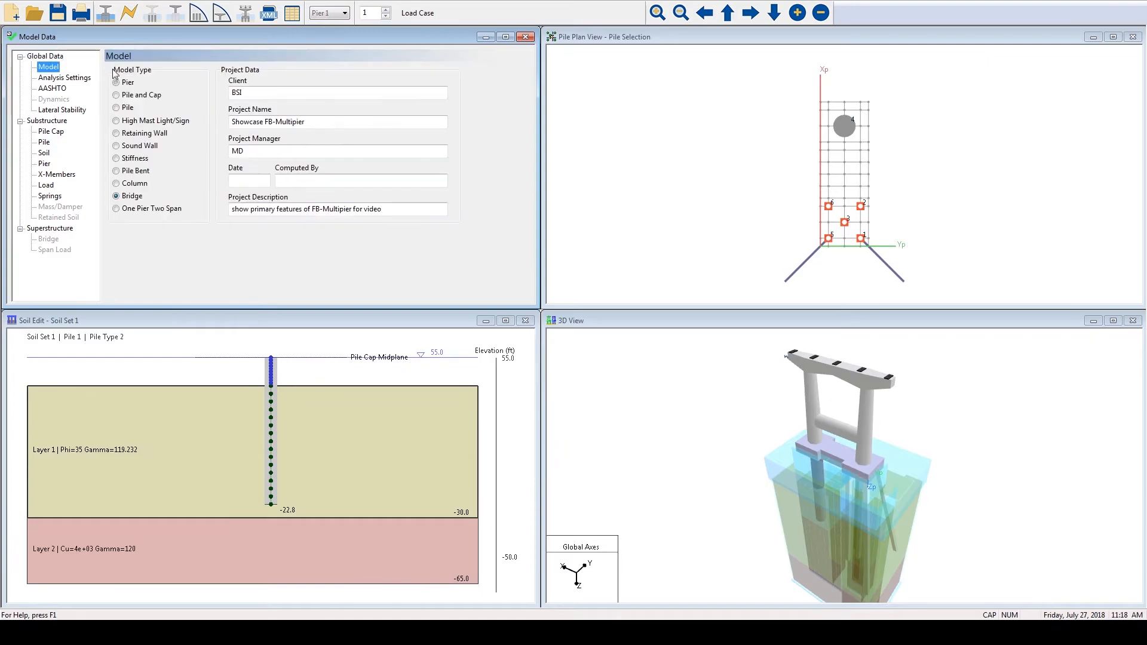
left_click(152, 13)
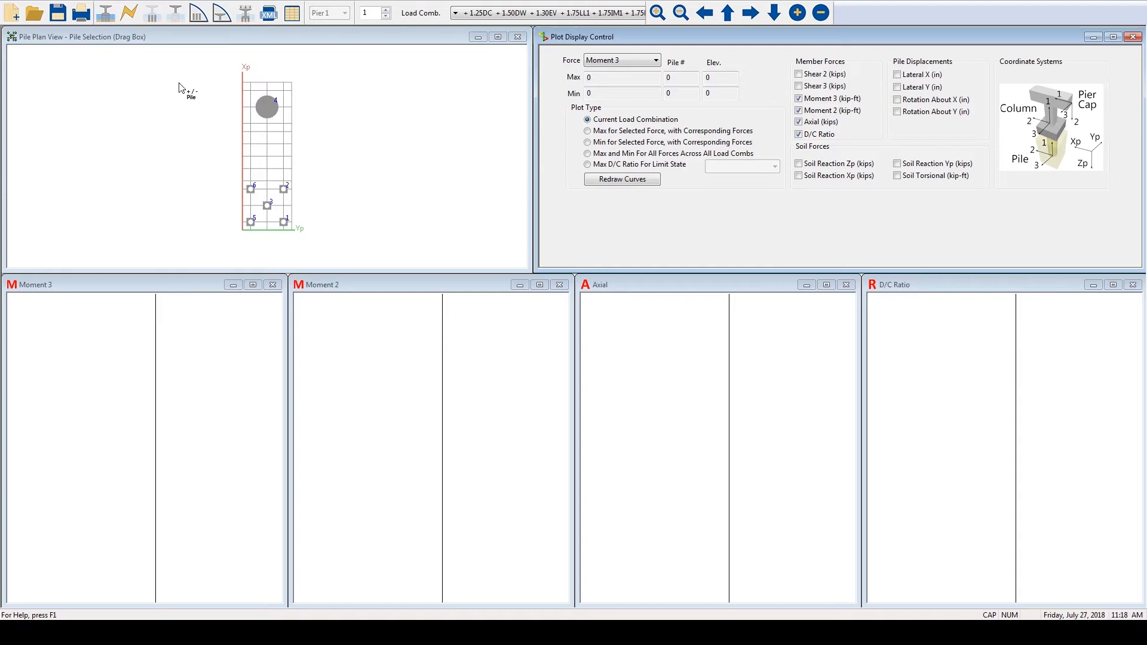
left_click_drag(222, 76, 281, 167)
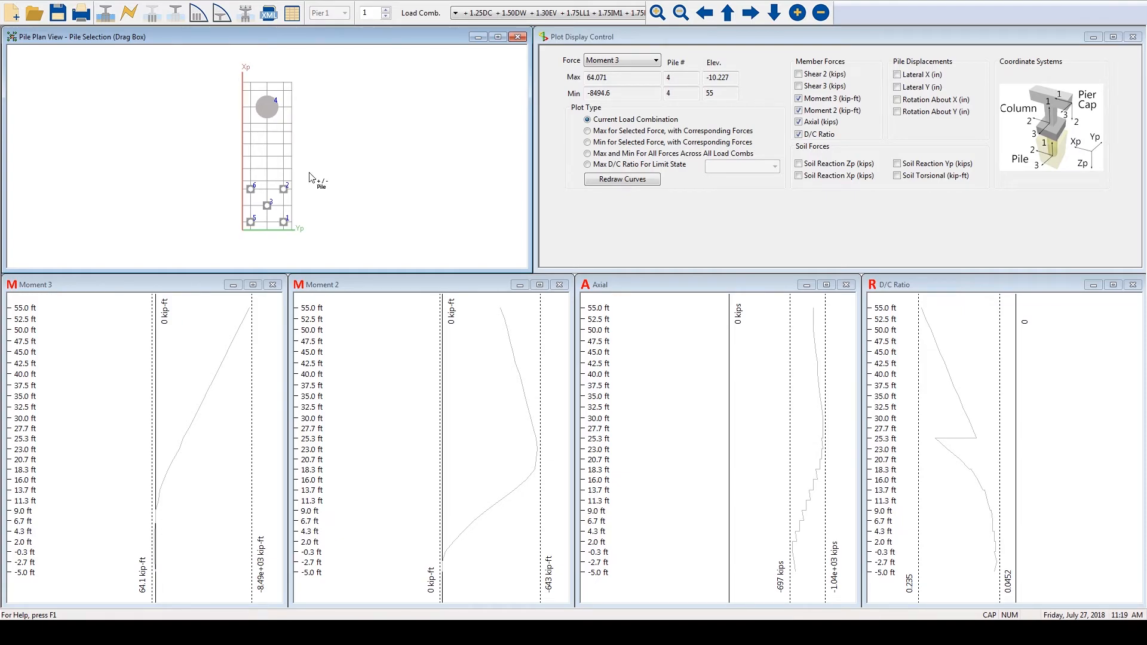
- Review pile 4's Moment 3, Moment 2, axial and D/C ratio plots with their maximum and minimum values
left_click(655, 61)
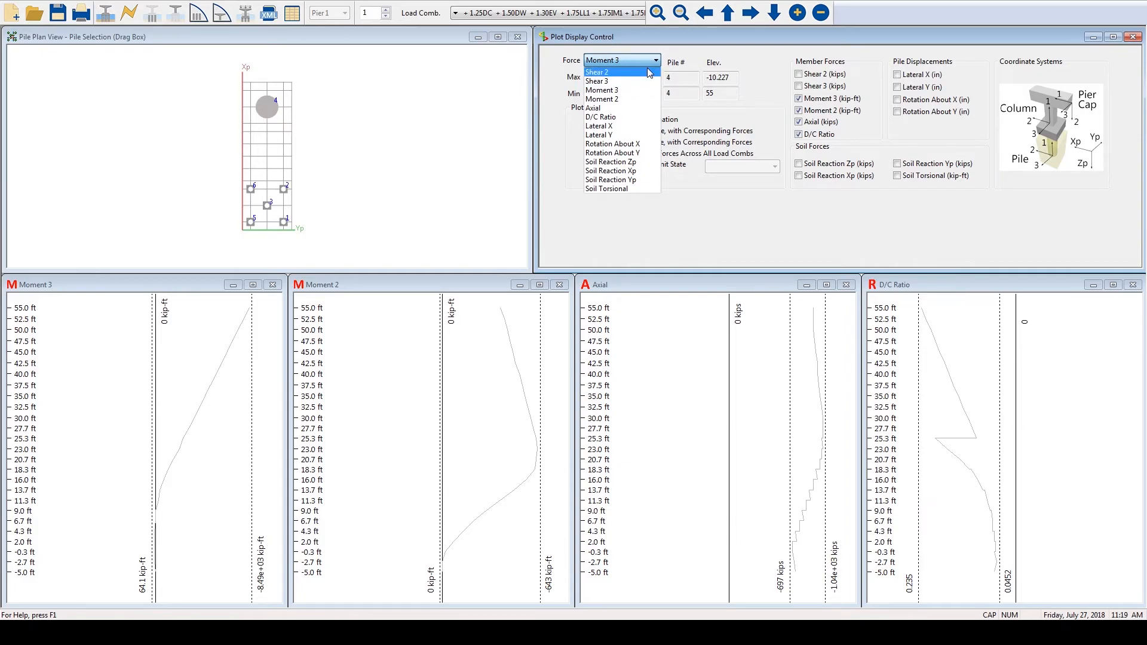
left_click(651, 62)
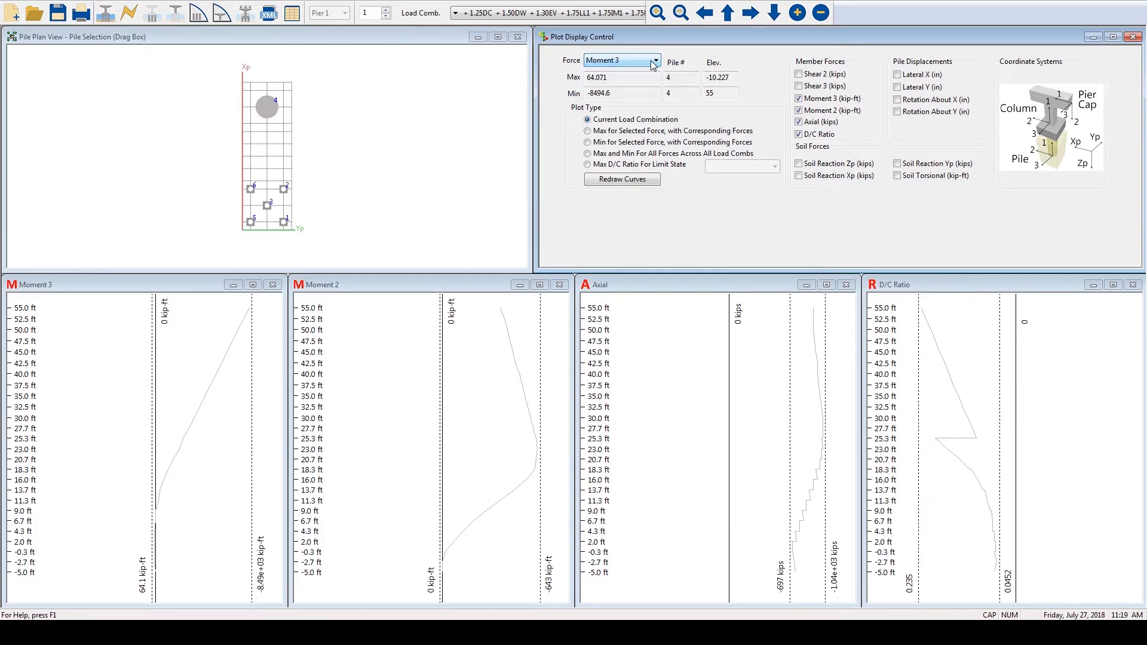
left_click(621, 179)
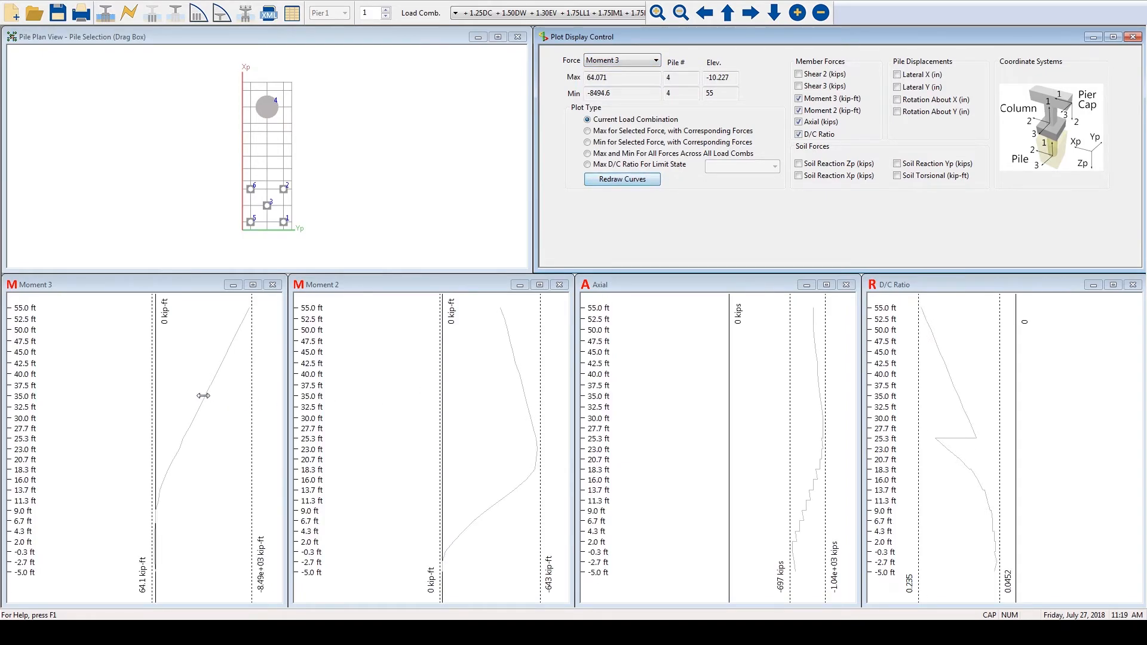
left_click(164, 381)
left_click(427, 362)
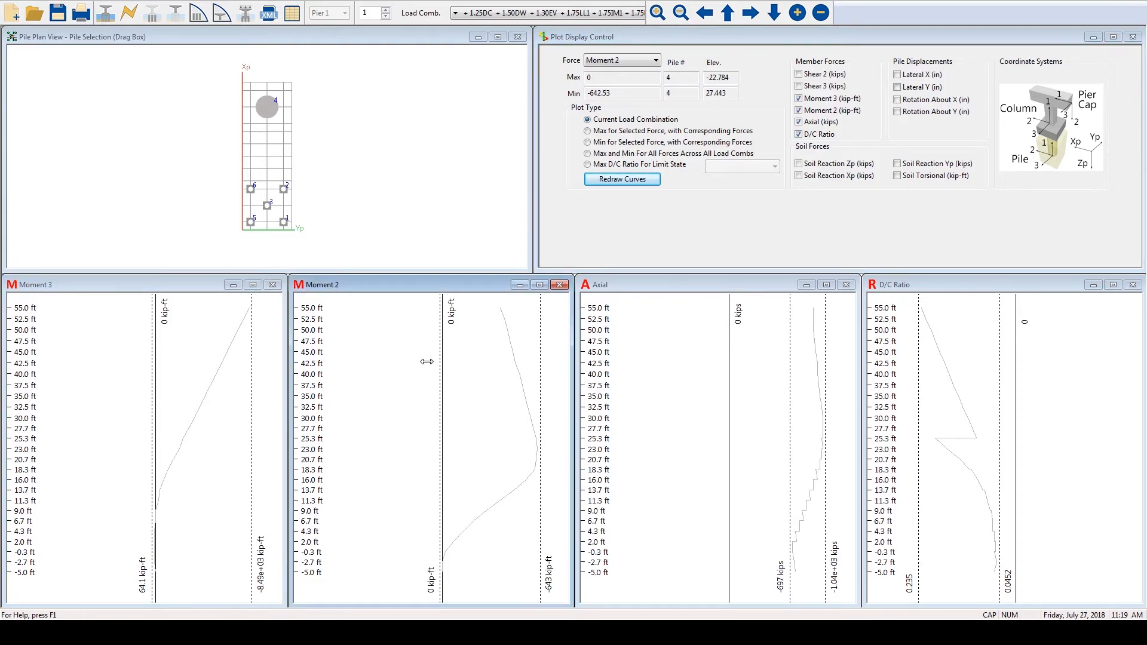
left_click(695, 351)
left_click(937, 342)
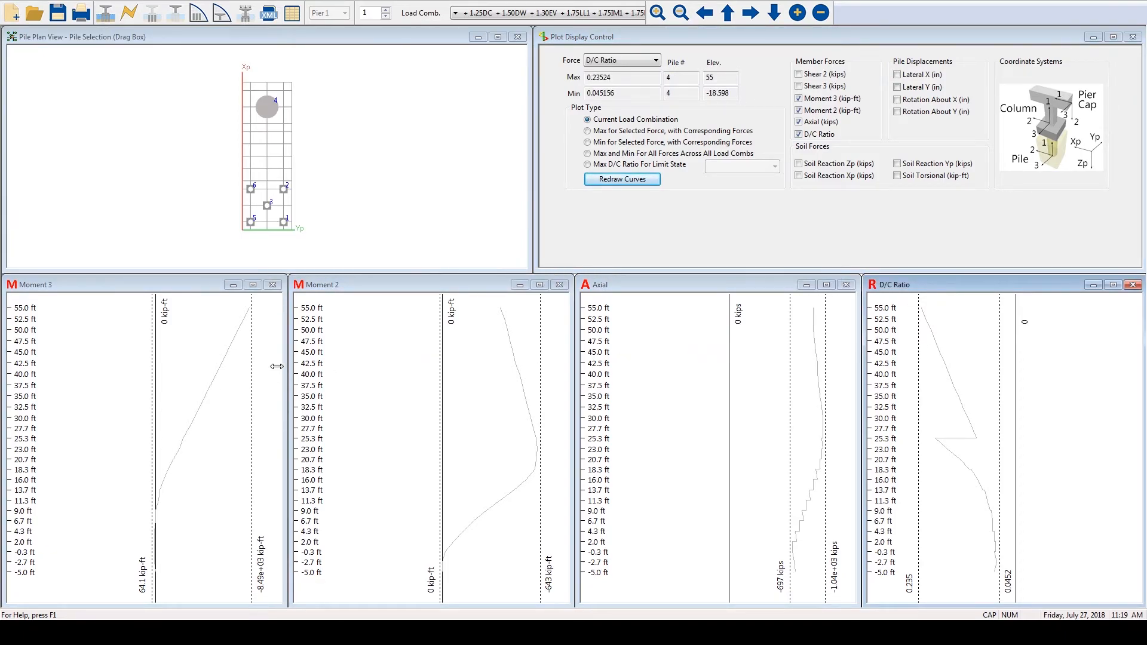
- View the printable forces graph and table for Moment 2 in pile 4
left_click(373, 336)
right_click(372, 336)
left_click(387, 347)
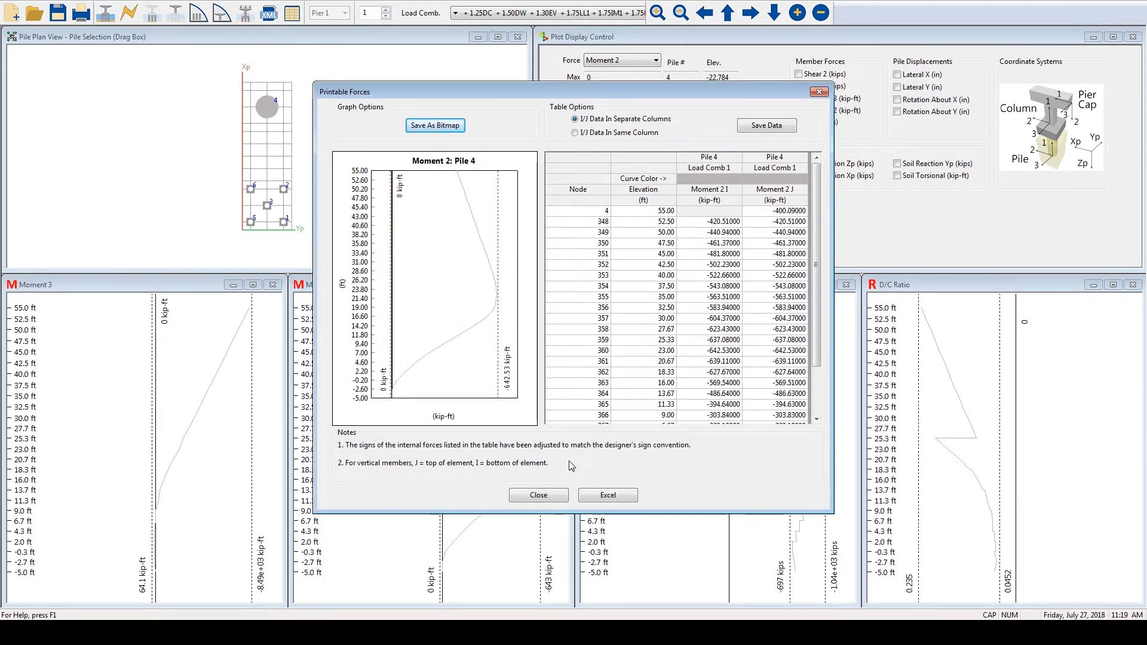
left_click(547, 495)
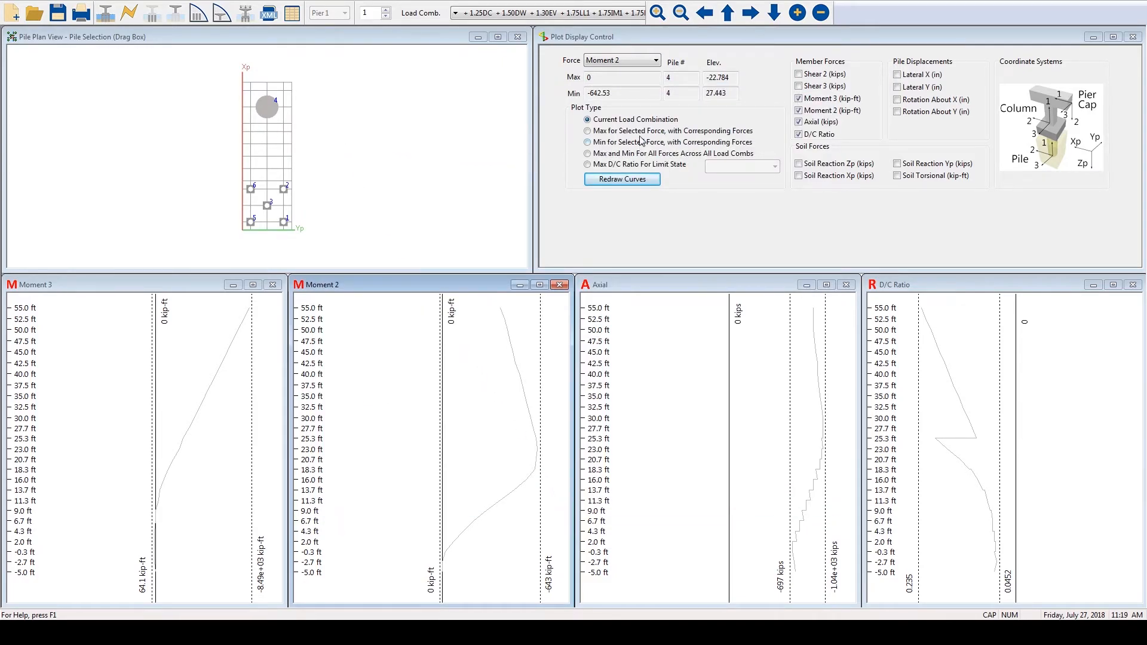
- Plot the maximum and minimum of all pile forces across all load combinations, and show the extremes for Moment 3
left_click(629, 155)
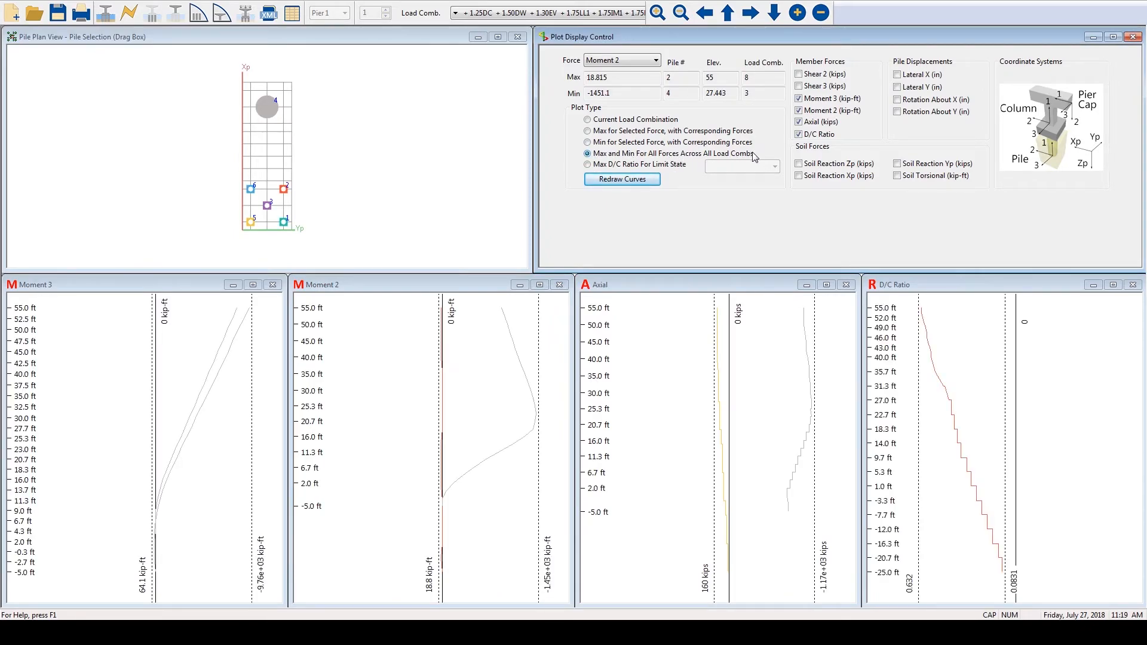
left_click(617, 181)
left_click(652, 60)
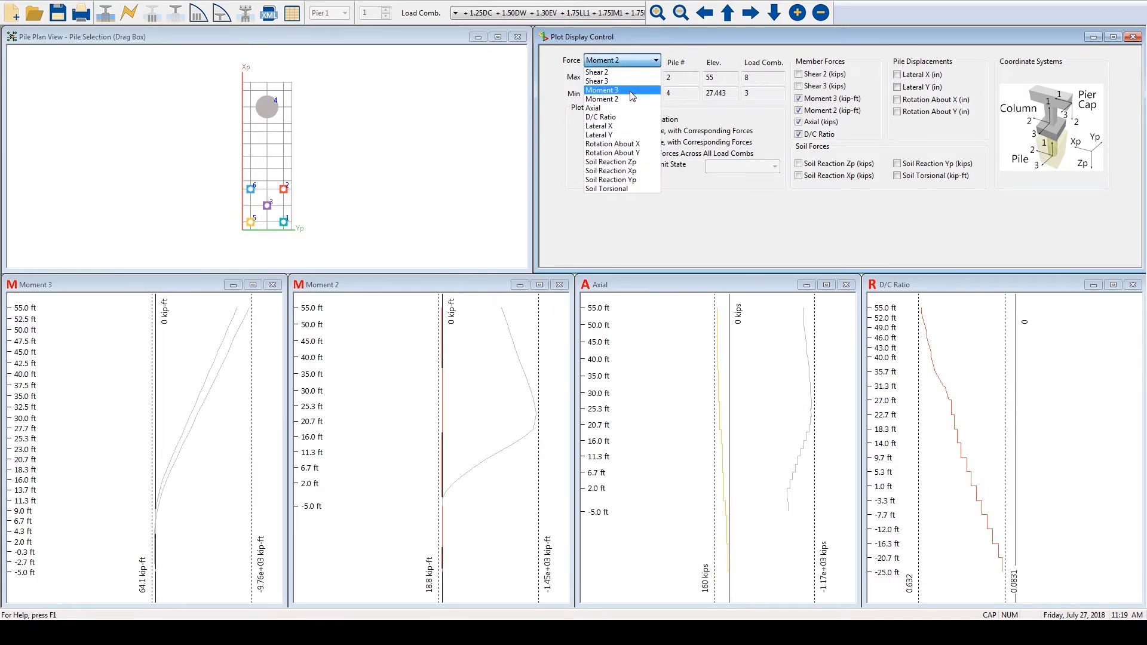
left_click(631, 90)
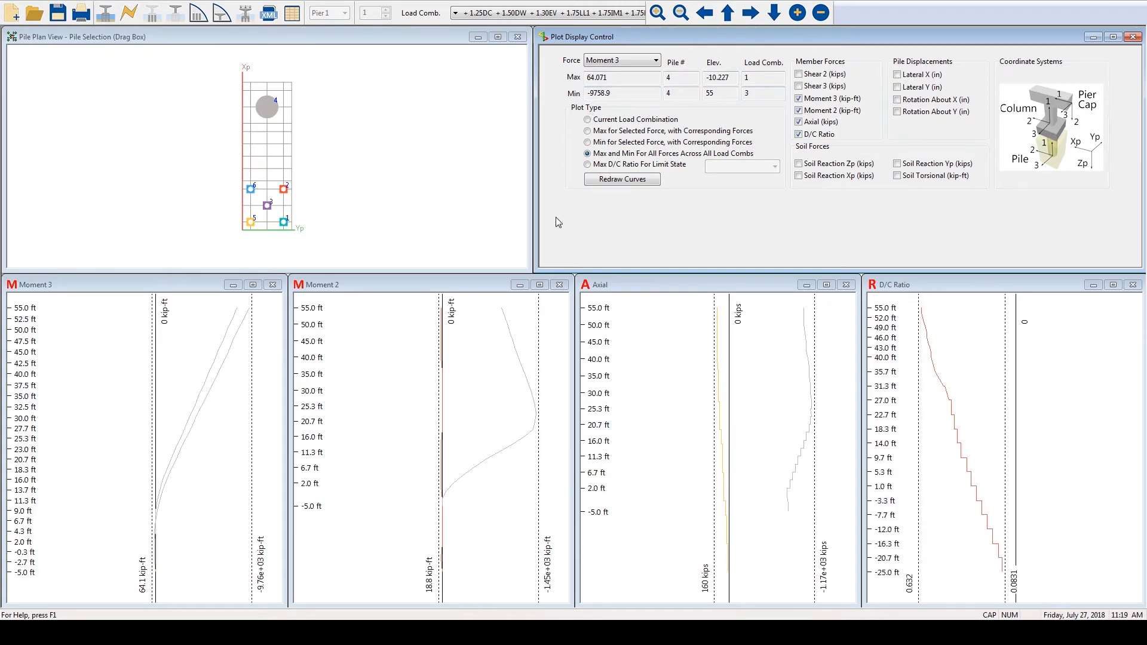
- Check the pile Moment 2 extremes across all load combinations and view the printable forces for the axial plot
left_click(375, 323)
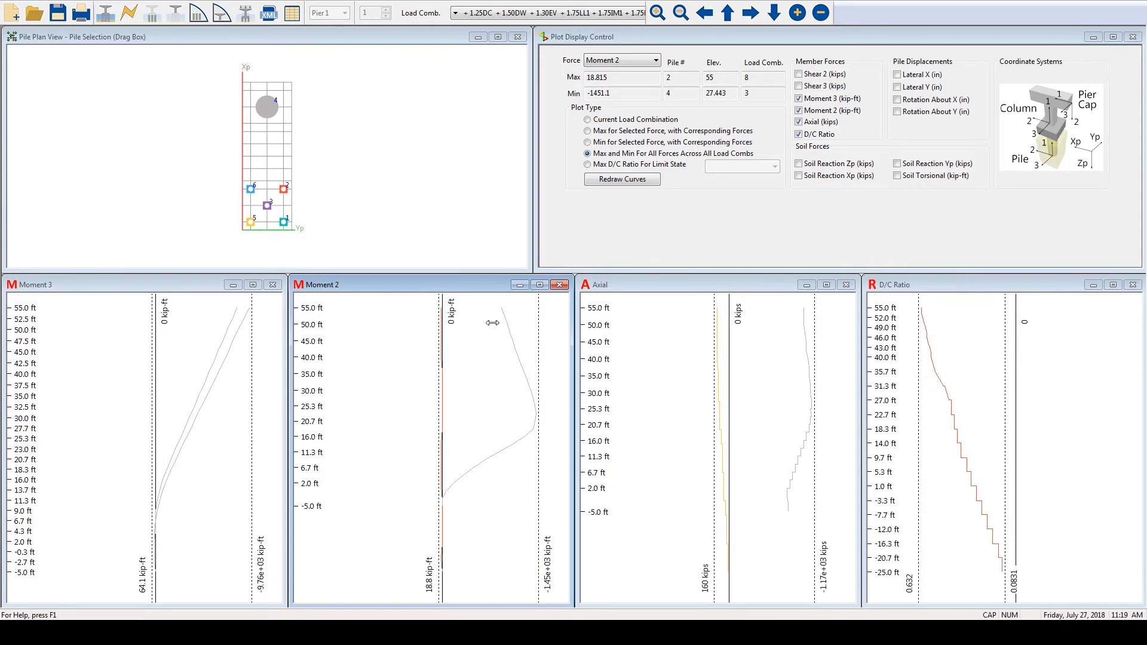
left_click(685, 323)
right_click(689, 325)
left_click(700, 332)
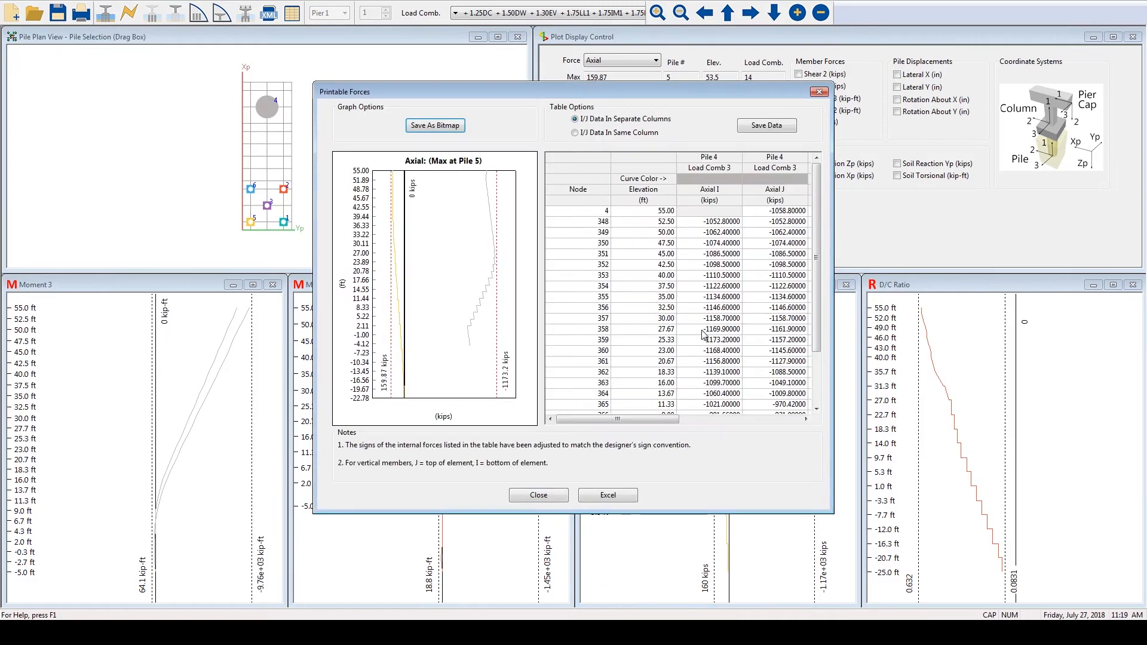
left_click(539, 495)
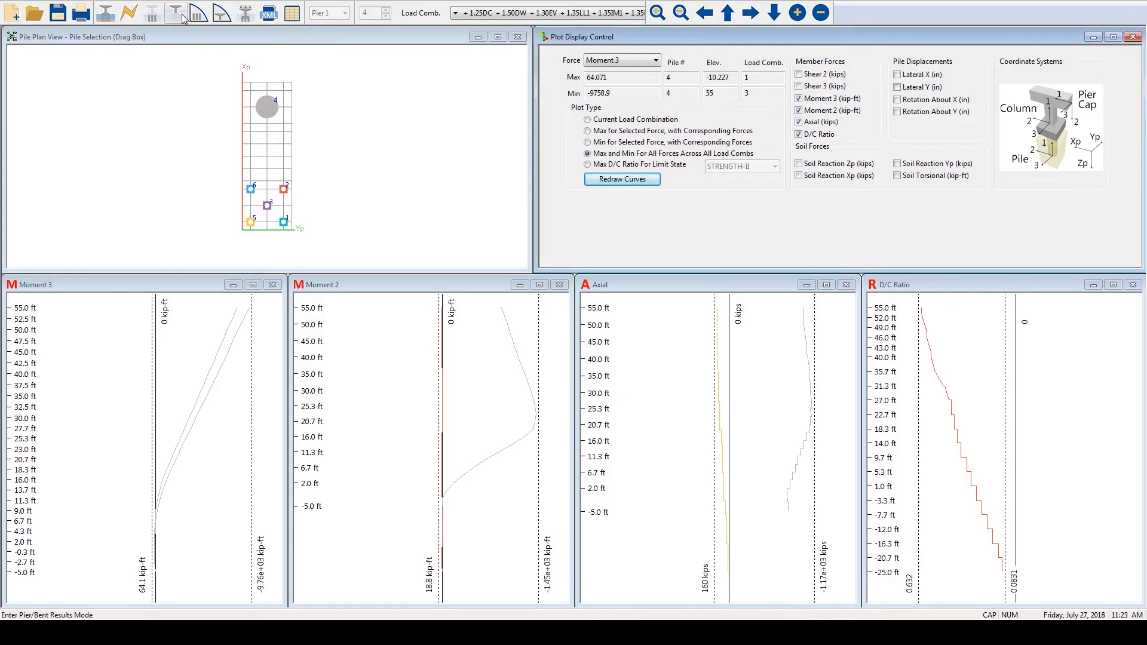
- Switch to the pier results and plot the member forces for column 2
left_click(180, 15)
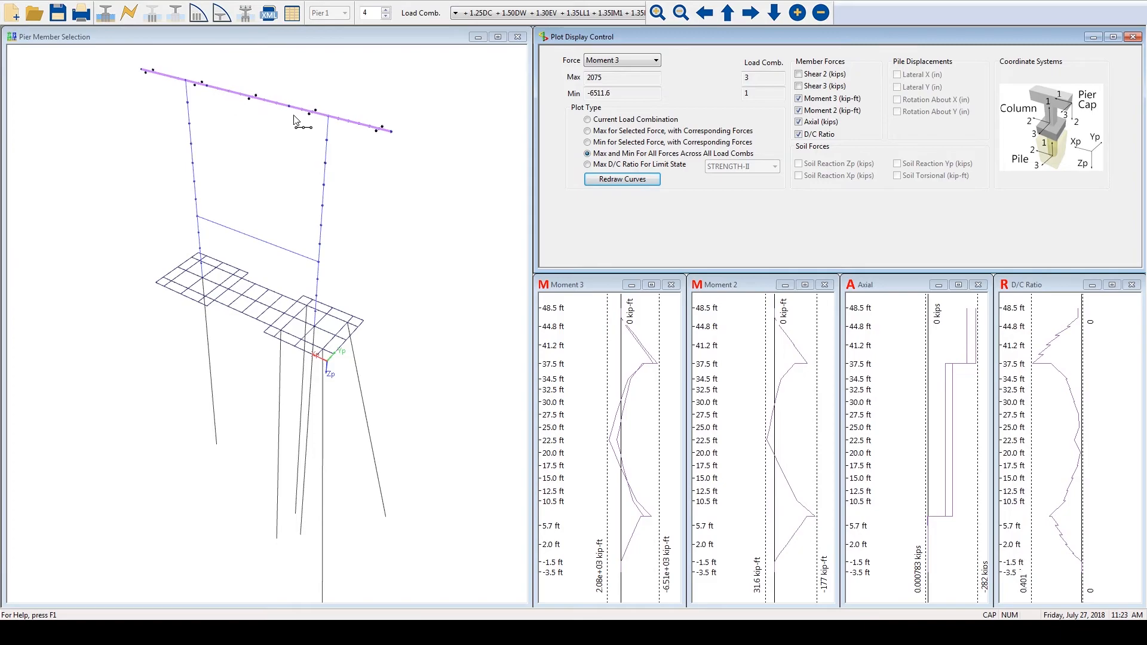
right_click(304, 87)
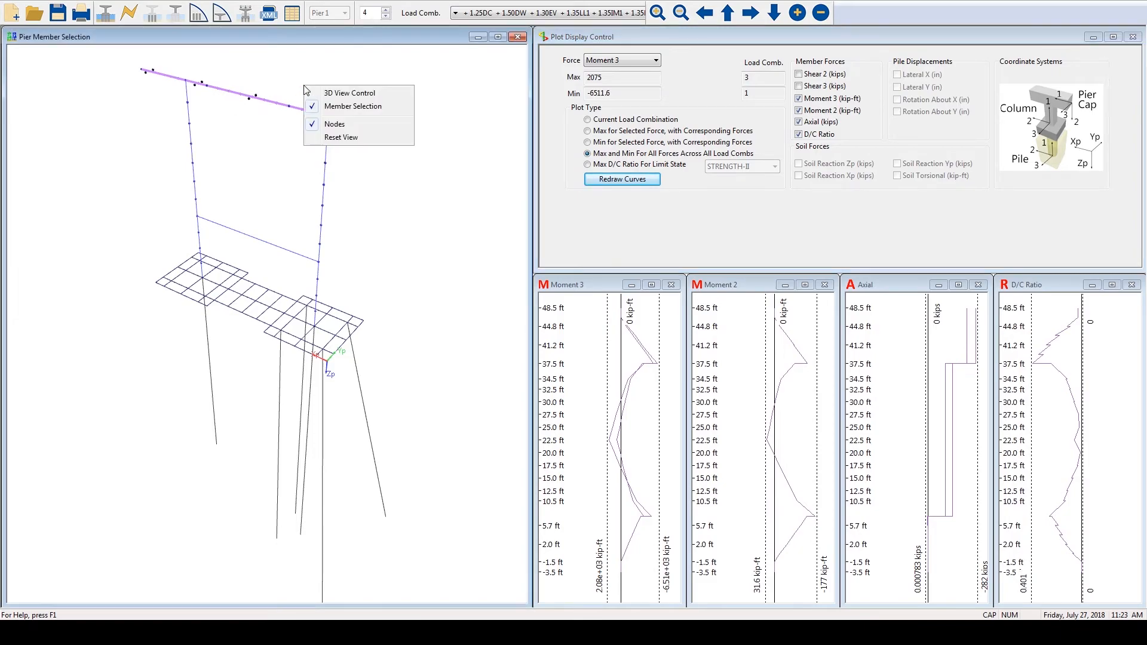
left_click(332, 106)
left_click(192, 154)
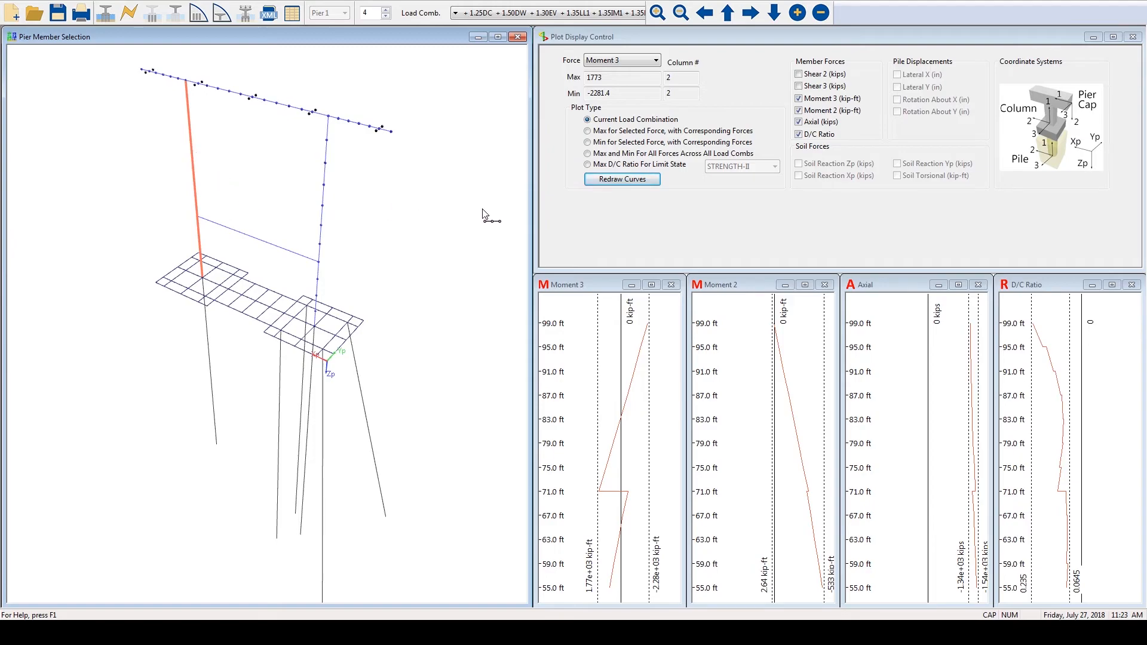
- Plot column 2's maximum D/C ratio for the STRENGTH-I limit state and redraw it for STRENGTH-II
left_click(622, 166)
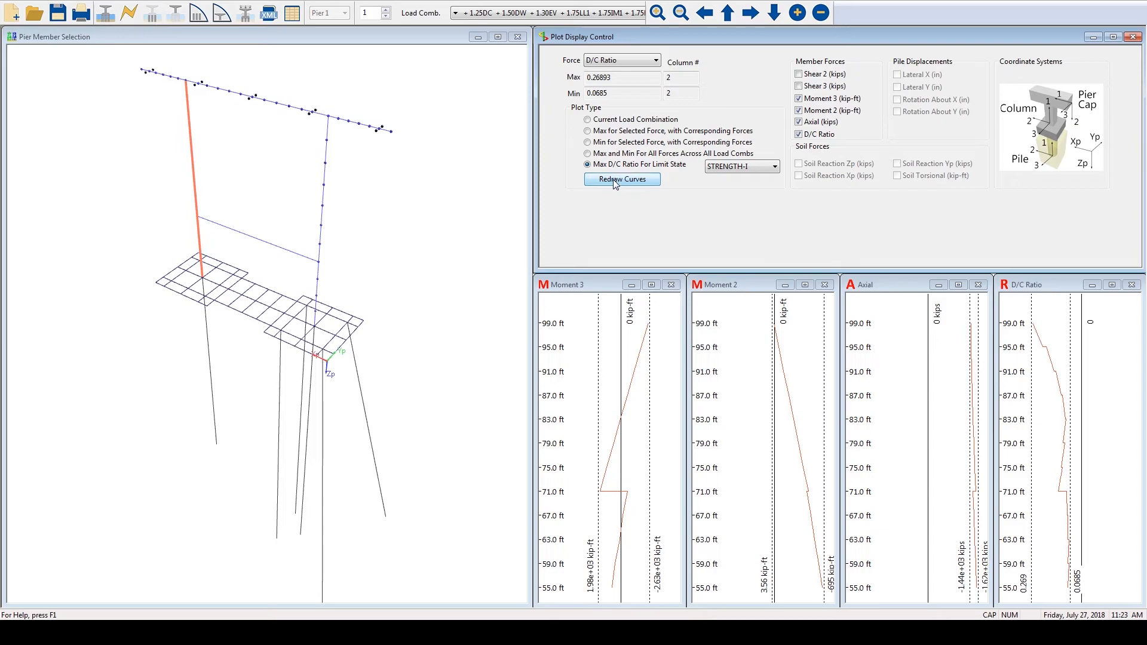
left_click(615, 181)
left_click(772, 169)
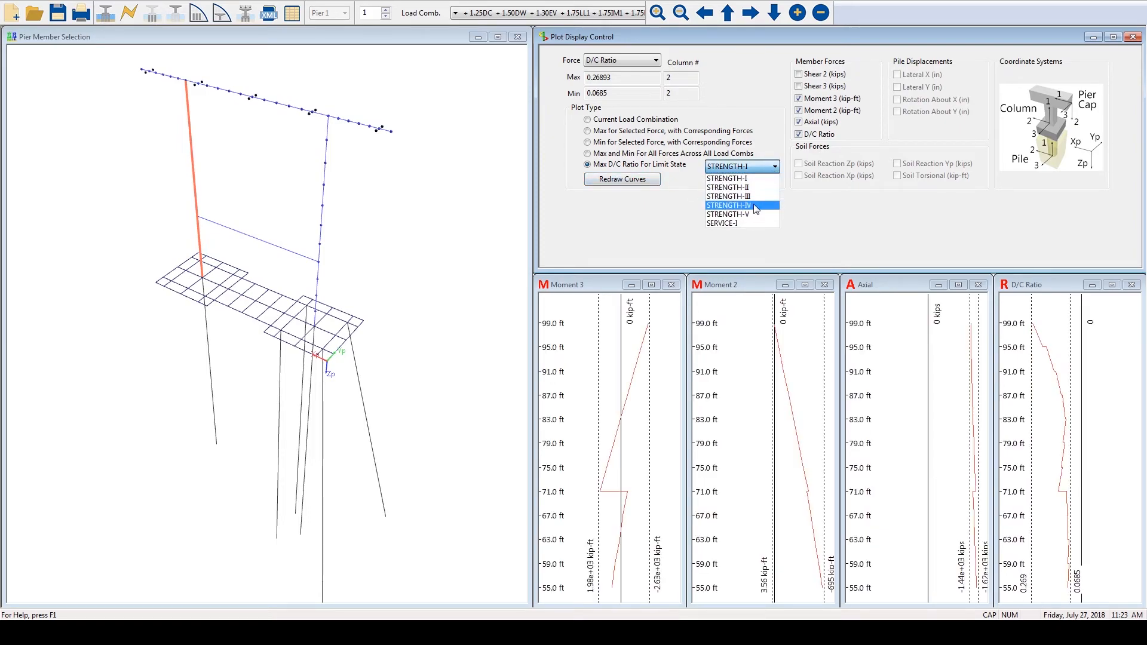
left_click(763, 188)
left_click(632, 181)
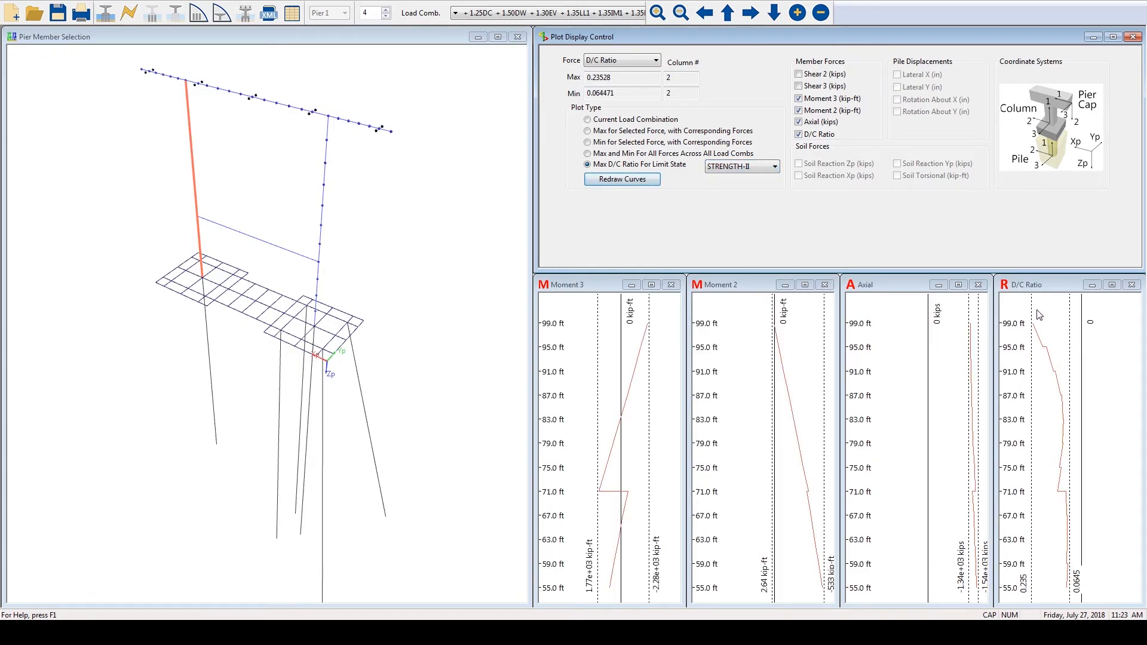
- View the printable D/C ratio graph and table for column 2
right_click(1044, 307)
left_click(1088, 314)
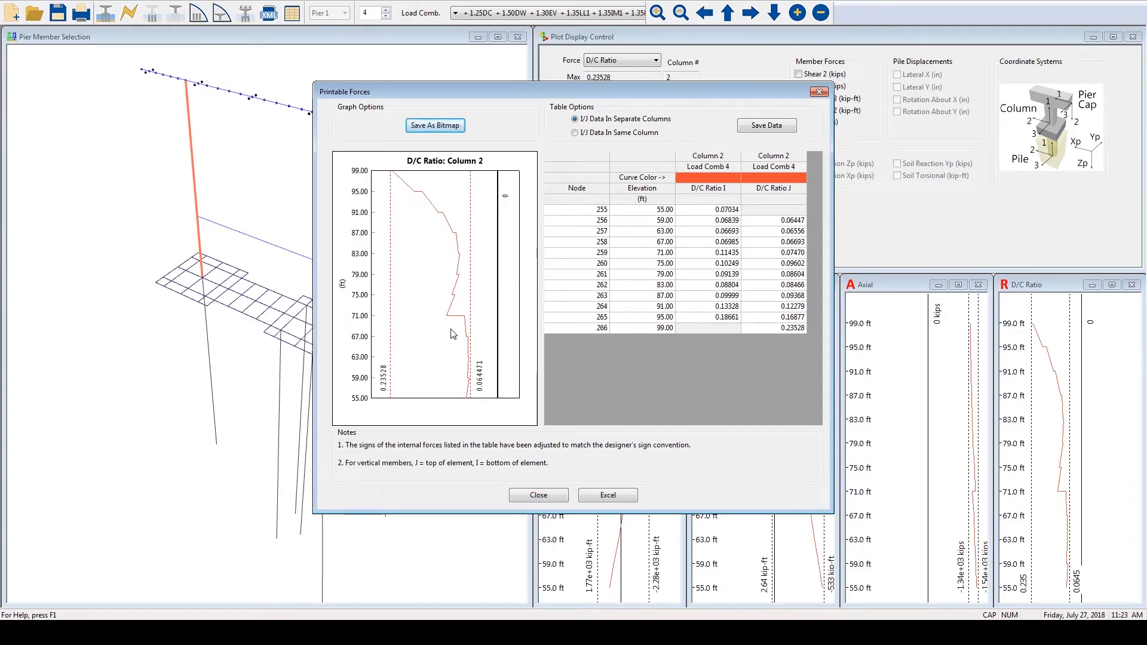
left_click(538, 495)
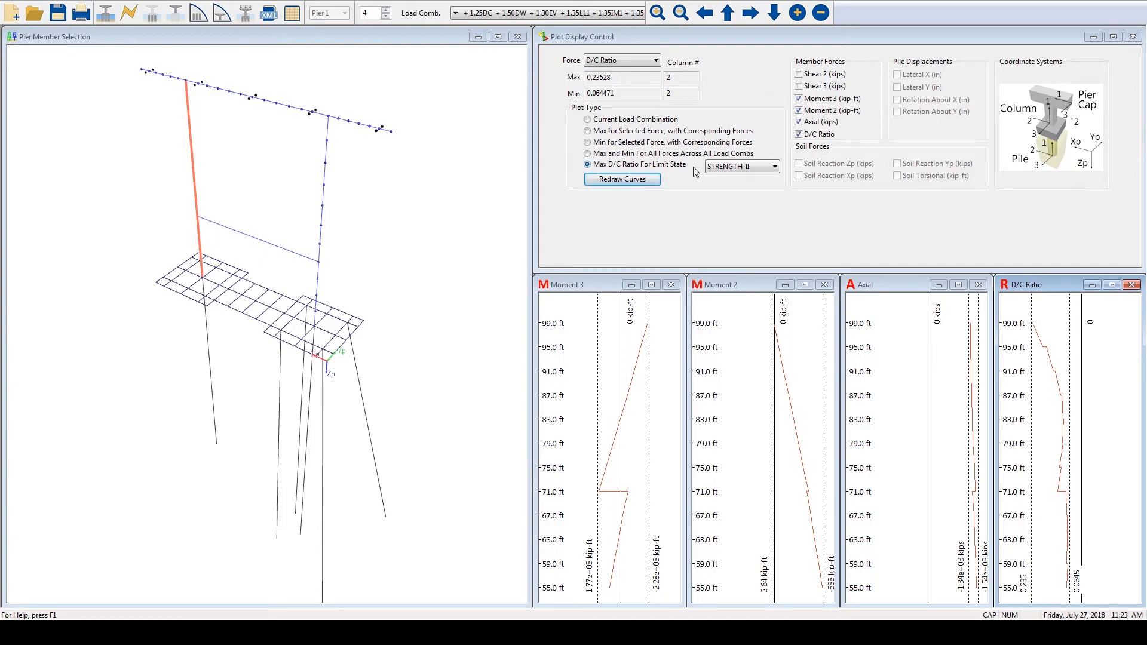
- Plot the results for the pier cap and view its printable D/C ratio graph and table
left_click(296, 114)
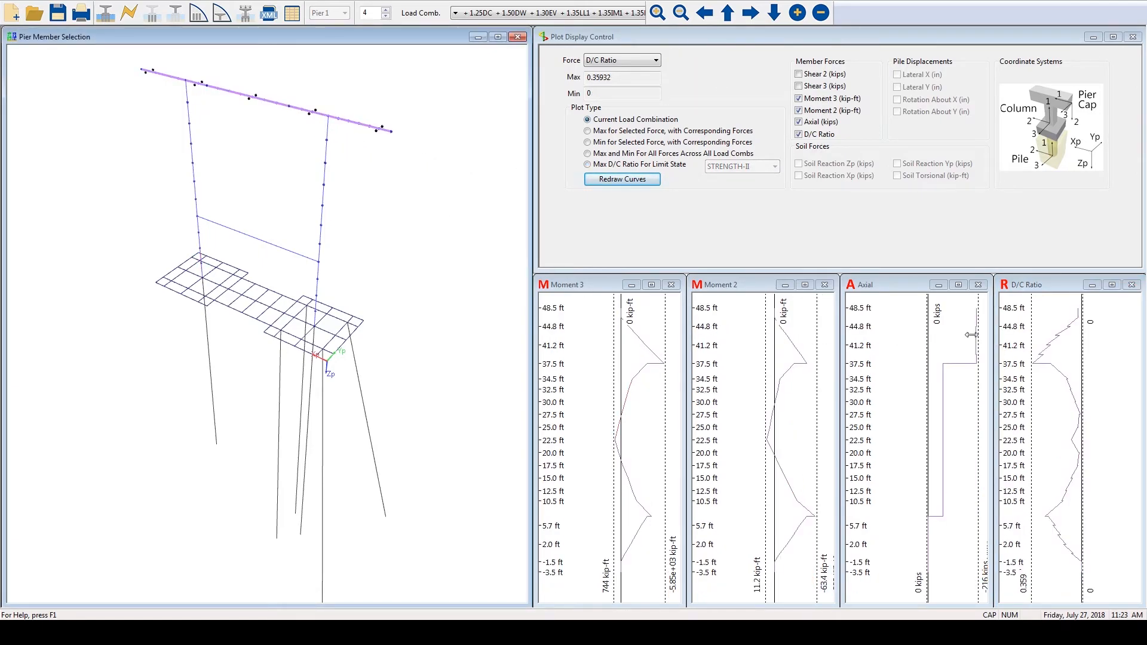
right_click(1016, 327)
left_click(1043, 333)
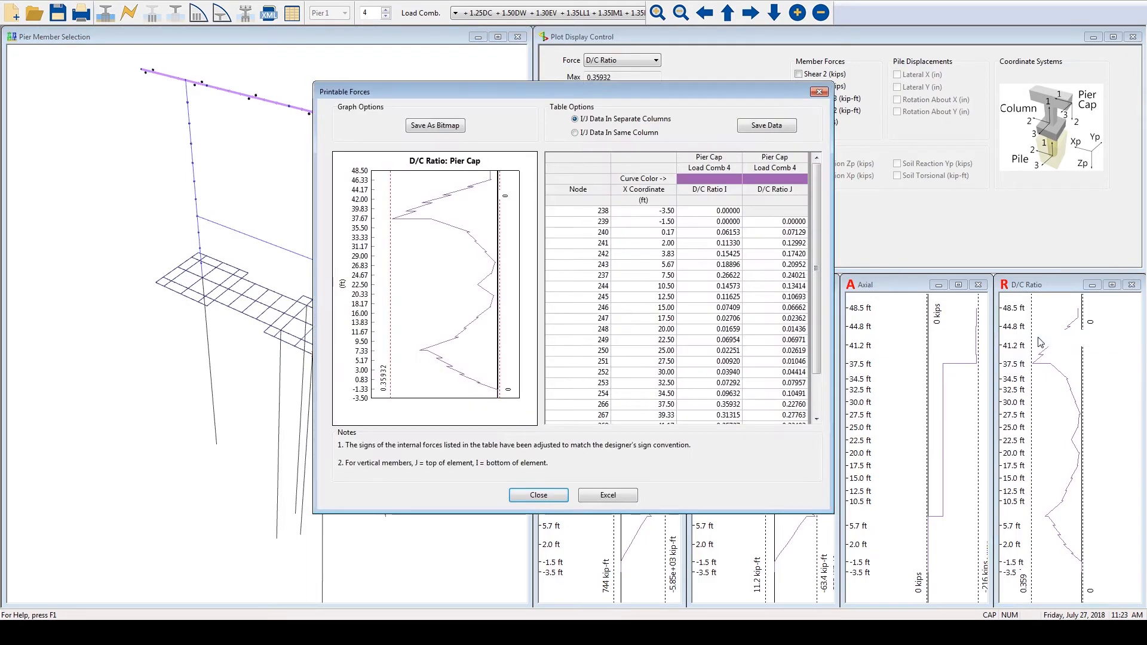
- Display the interaction diagram of pile 4, segment 1 for biaxial moment and switch it to uniaxial moment about the 3 axis
left_click(538, 495)
left_click(612, 163)
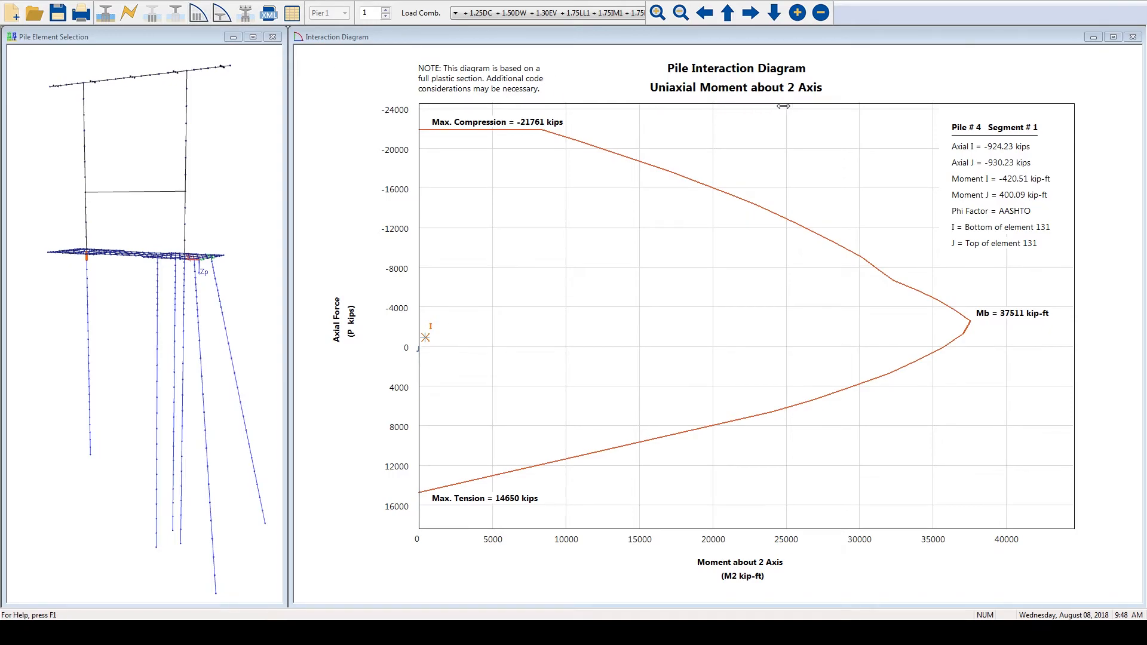
left_click(198, 13)
left_click(216, 35)
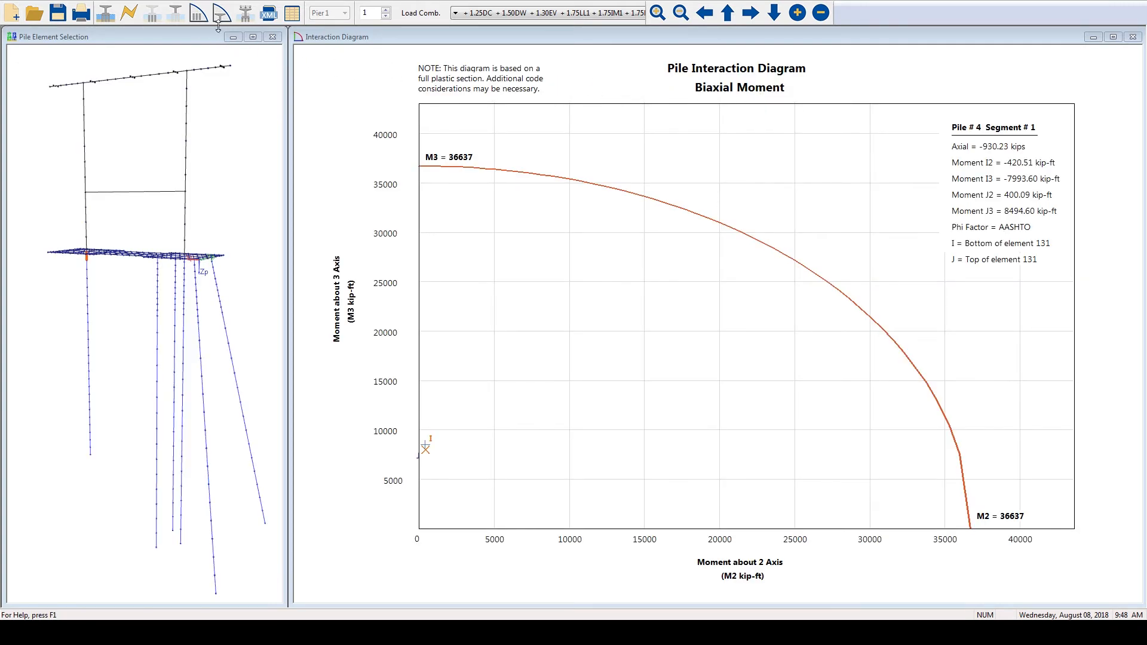
left_click(199, 12)
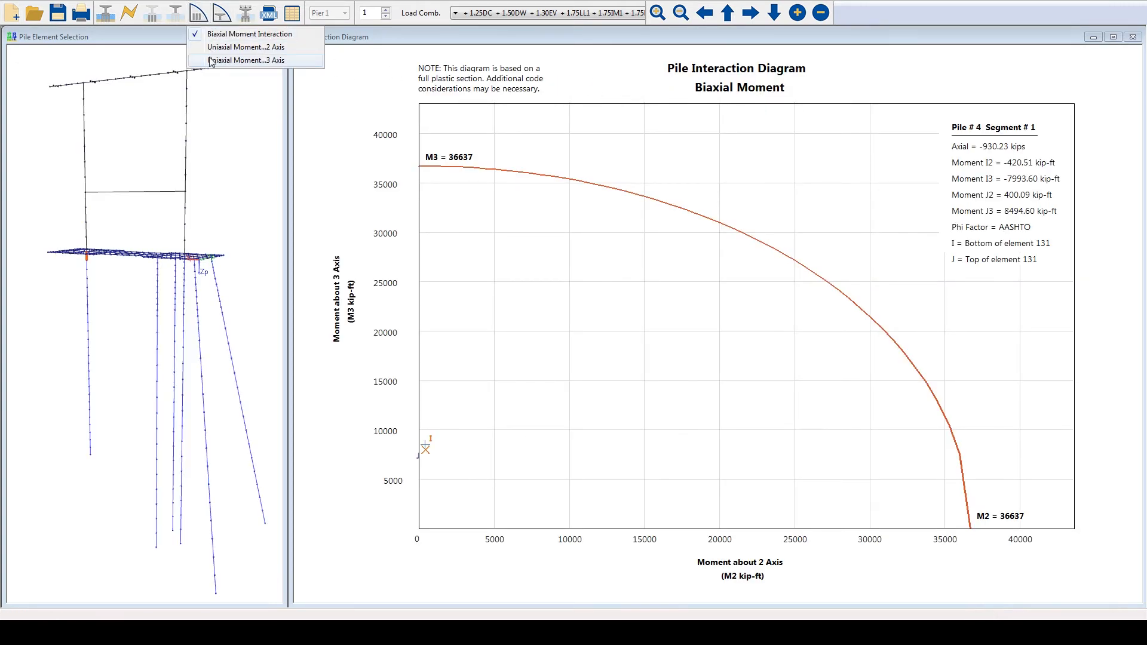
left_click(239, 60)
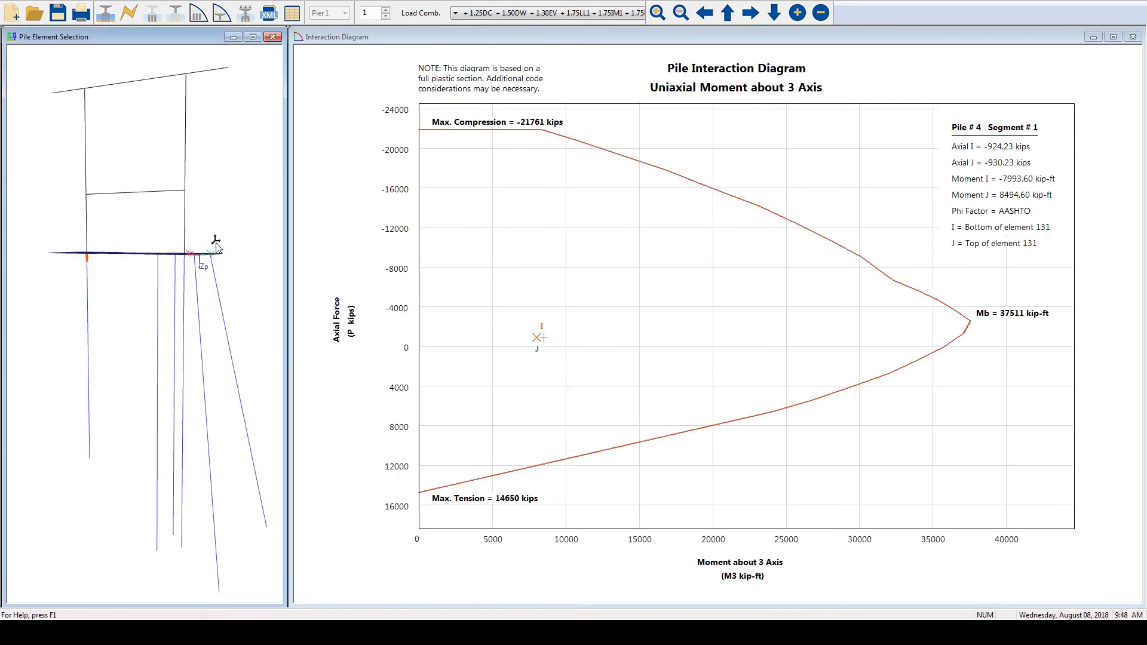
- Change the load combination shown in the pile interaction diagram to number 10
left_click(385, 10)
left_click(386, 10)
left_click(386, 10)
left_click(386, 9)
left_click(386, 10)
left_click(386, 9)
left_click(386, 9)
left_click(386, 10)
left_click(386, 9)
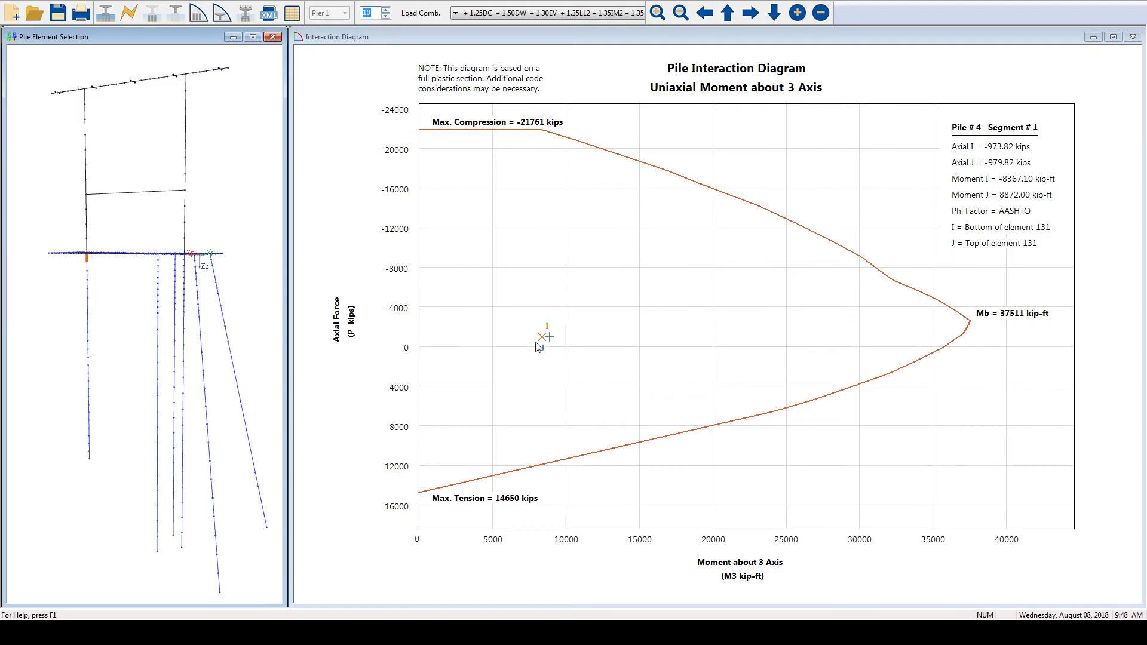
- Turn on pile element numbering in the model view and select element 133 of pile 4 for the interaction diagram
right_click(110, 293)
left_click(143, 315)
right_click(135, 311)
left_click(170, 365)
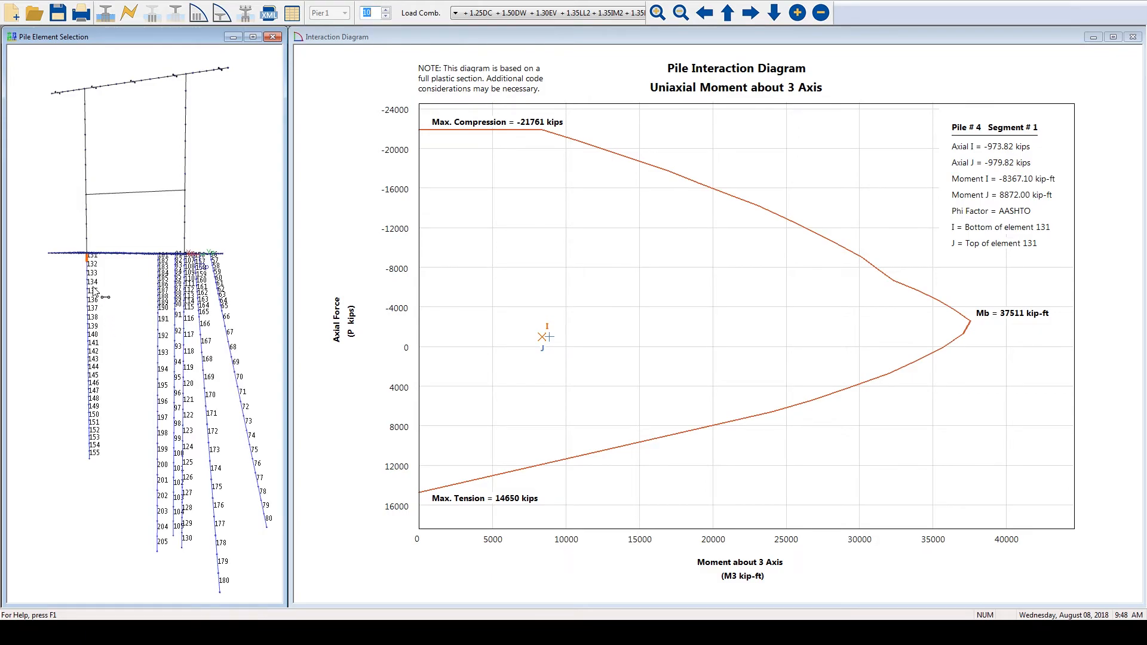
left_click(88, 266)
- Show the data points on the pile interaction curve and view the diagram's data table
right_click(607, 279)
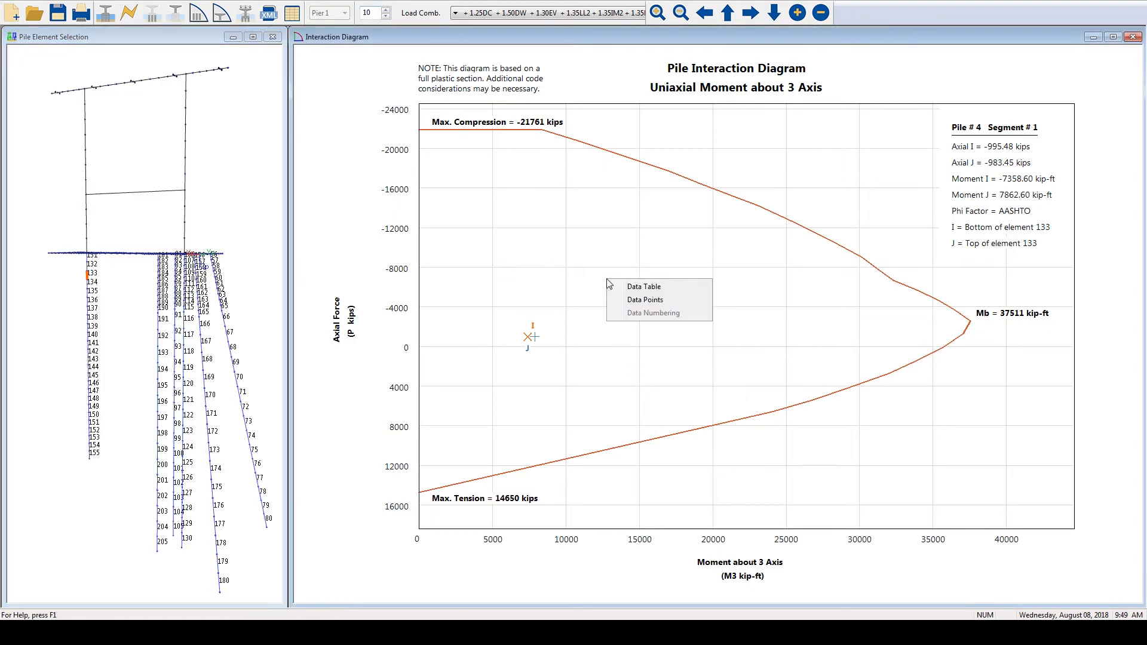
left_click(636, 300)
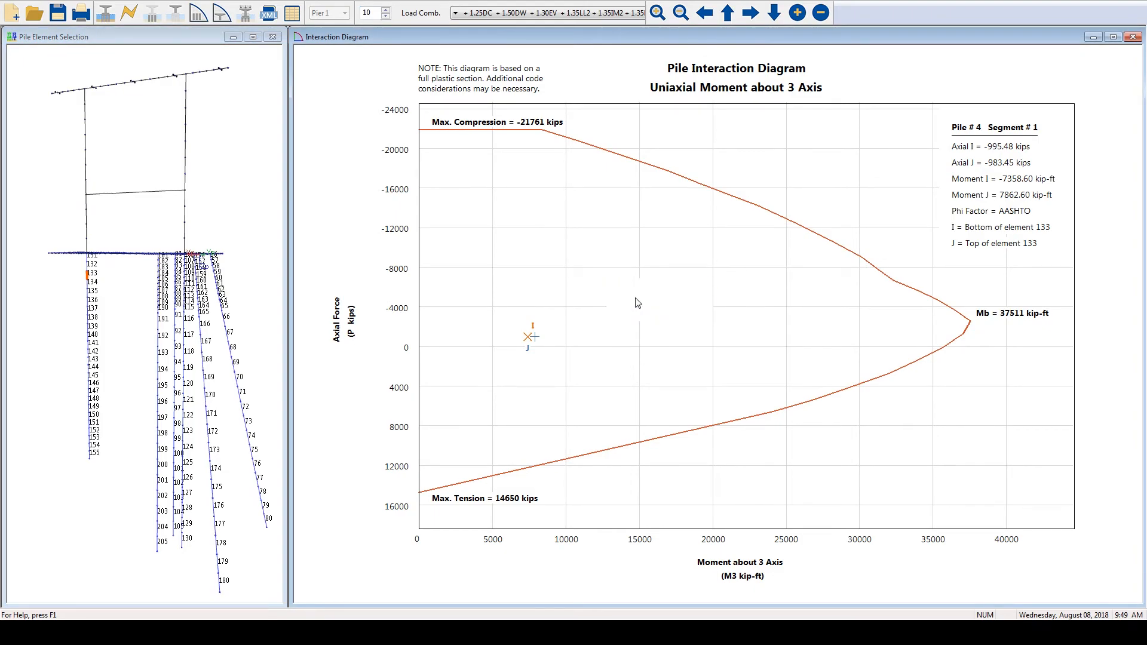
right_click(637, 303)
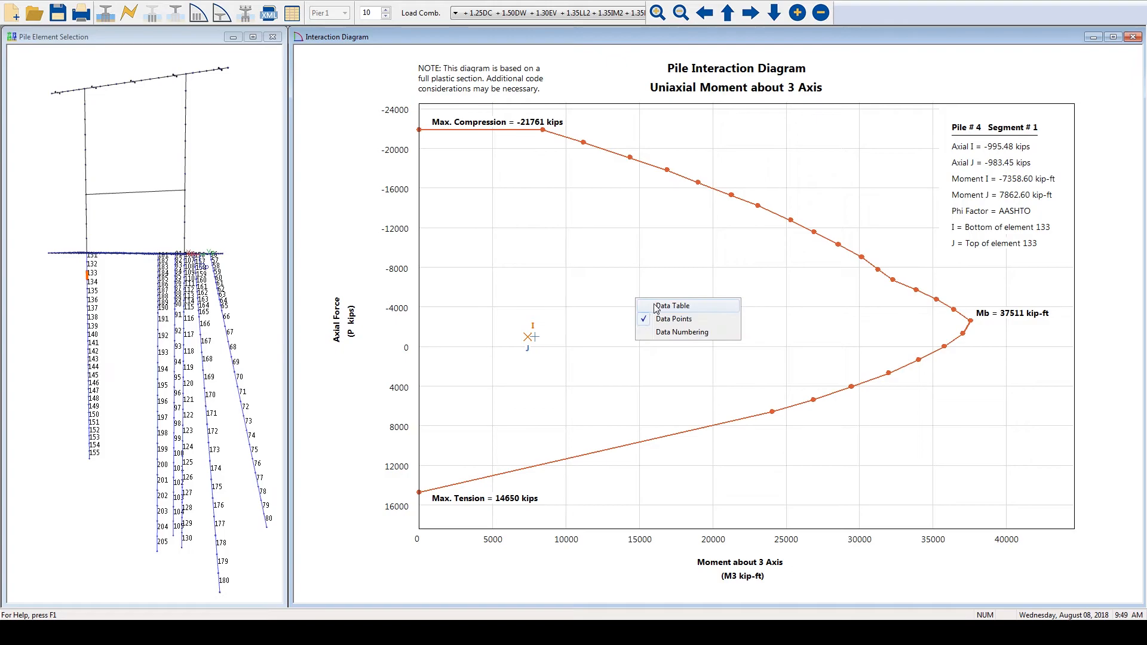
left_click(655, 306)
scroll(656, 272, "down", 5)
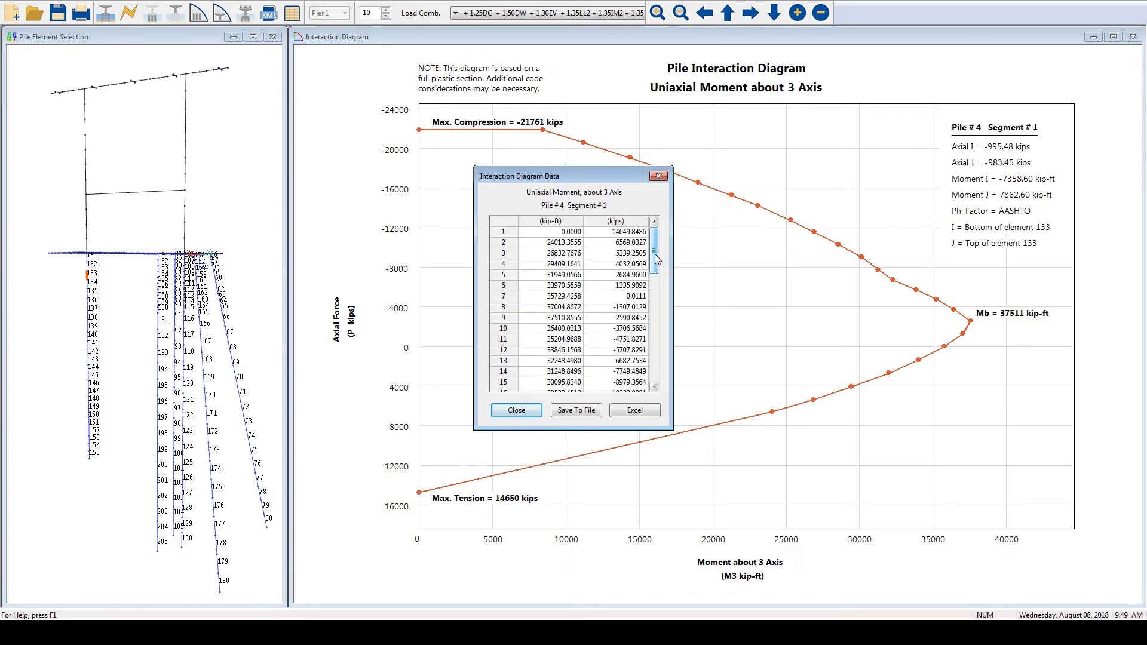
left_click_drag(656, 269, 657, 284)
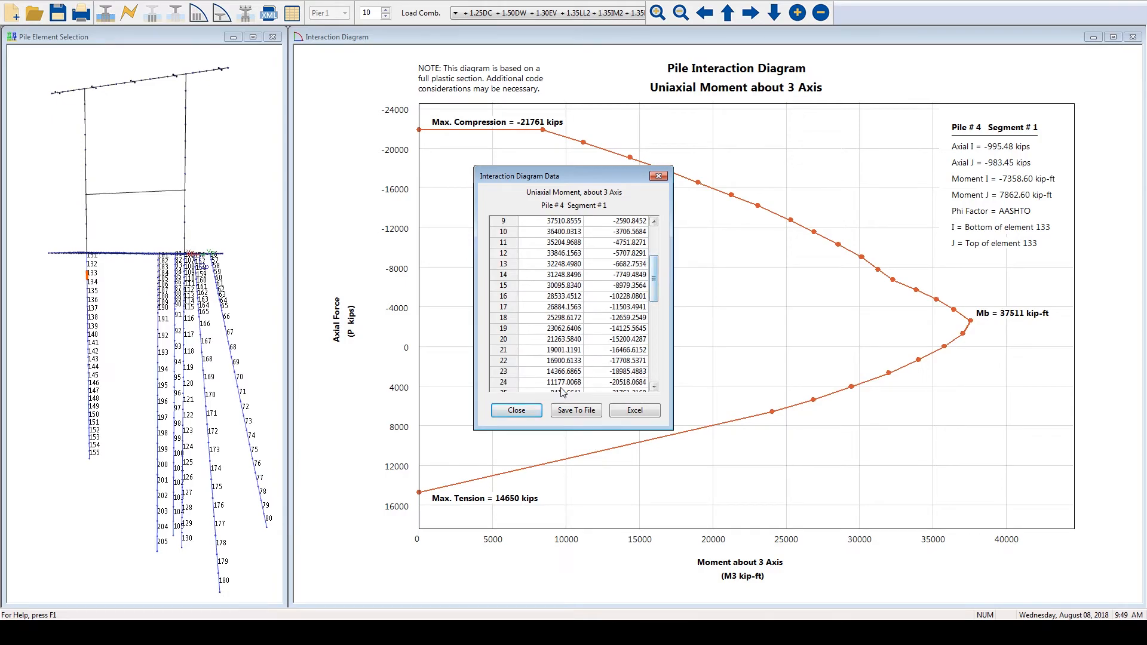
left_click(517, 411)
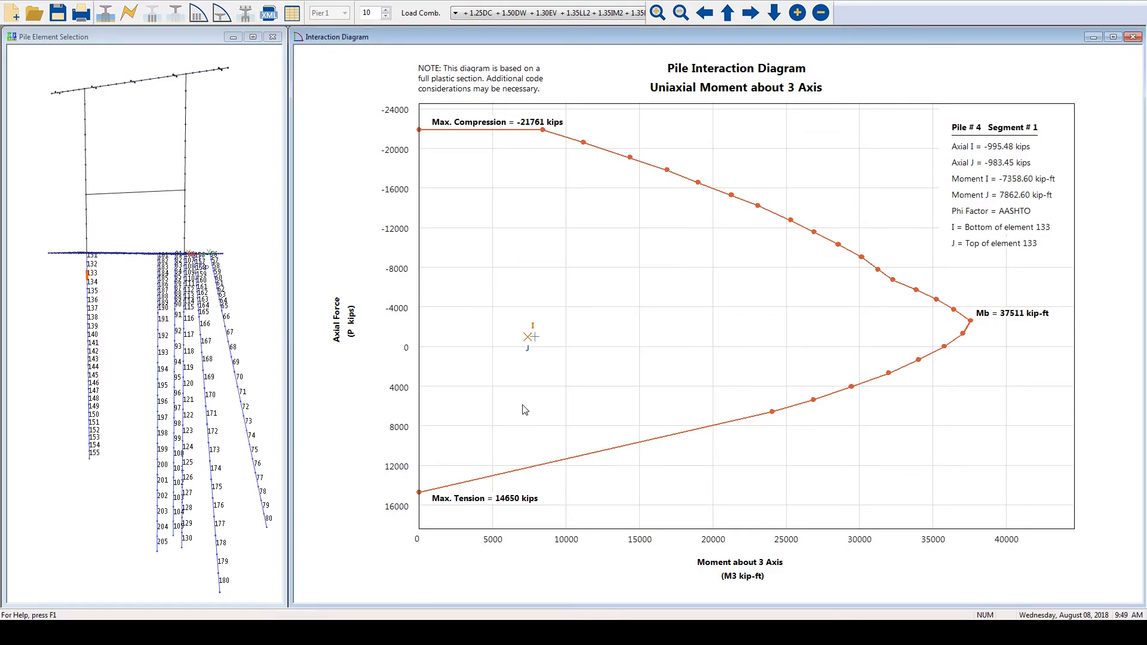
- Switch to the pier's biaxial moment interaction diagram and plot it for pier cap element 29
left_click(221, 15)
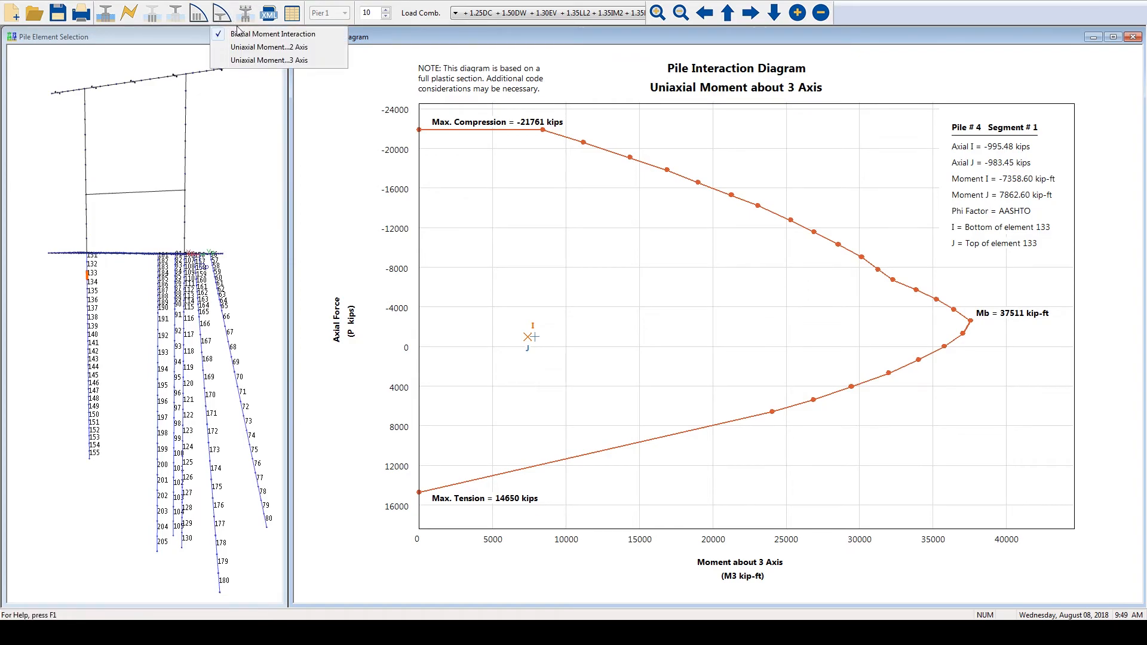
left_click(242, 34)
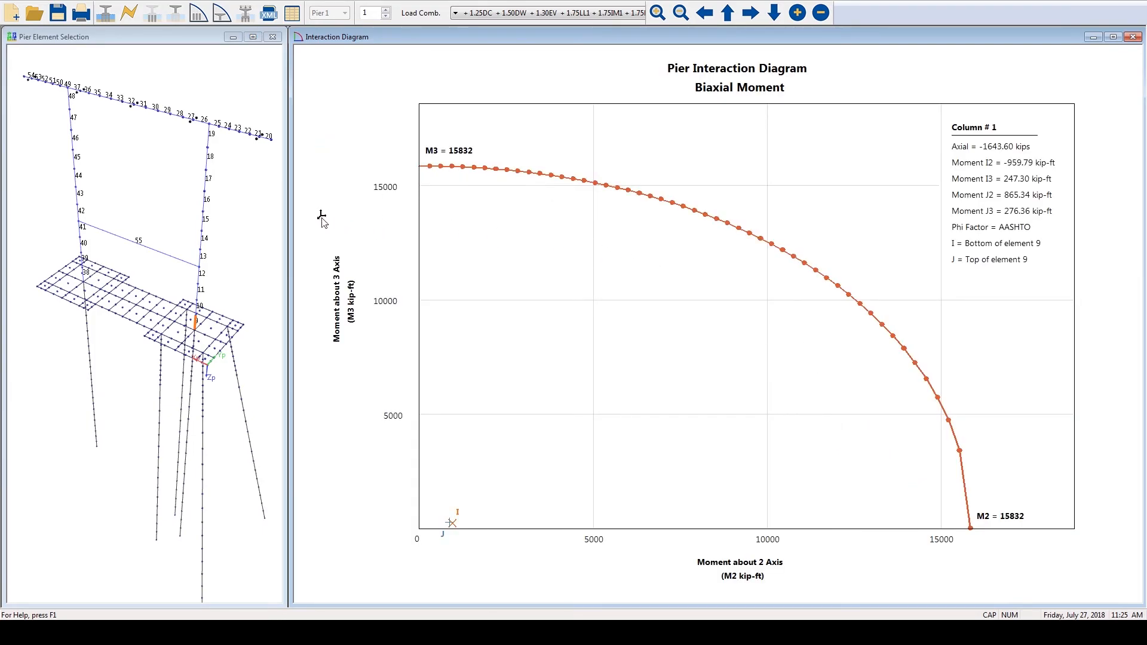
right_click(179, 81)
left_click(193, 102)
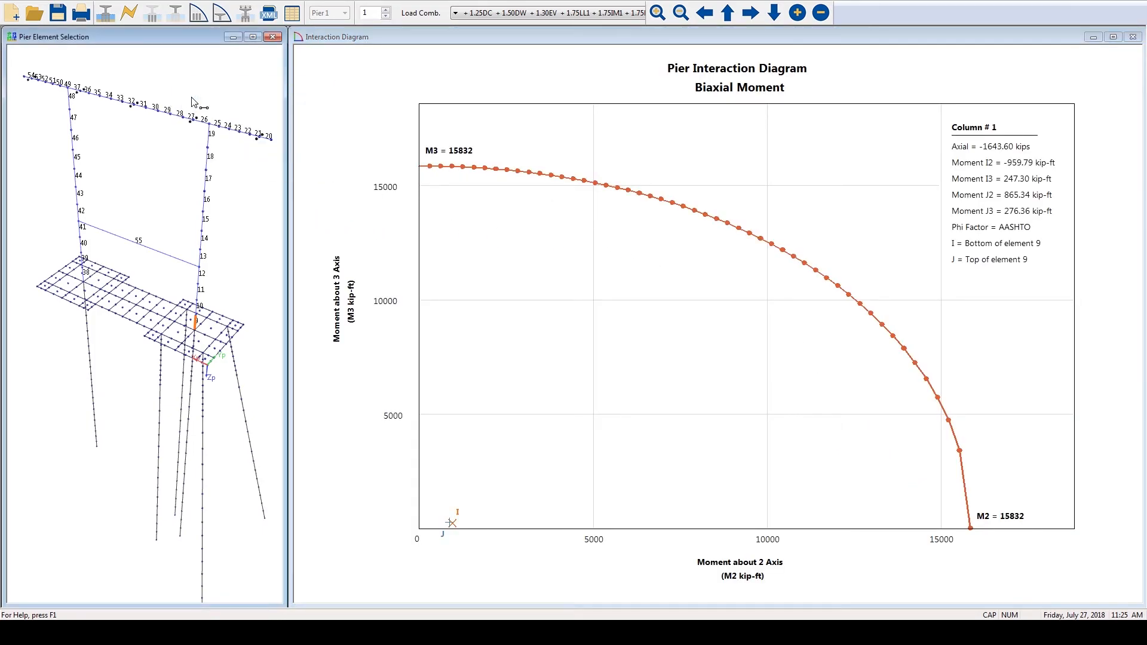
left_click(170, 117)
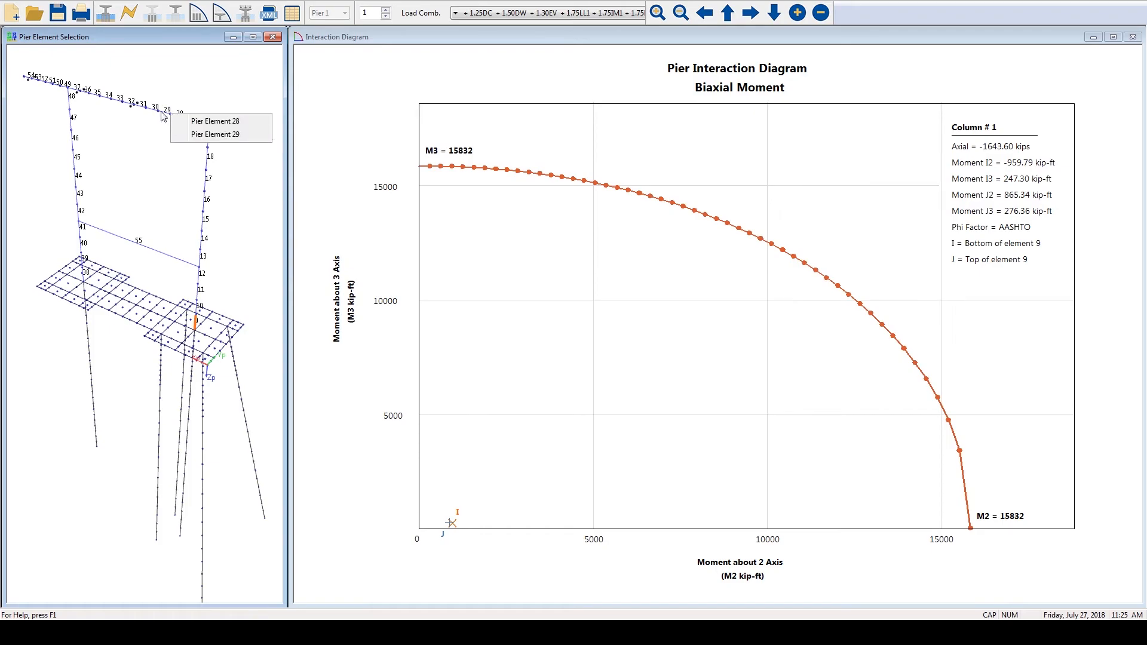
left_click(163, 116)
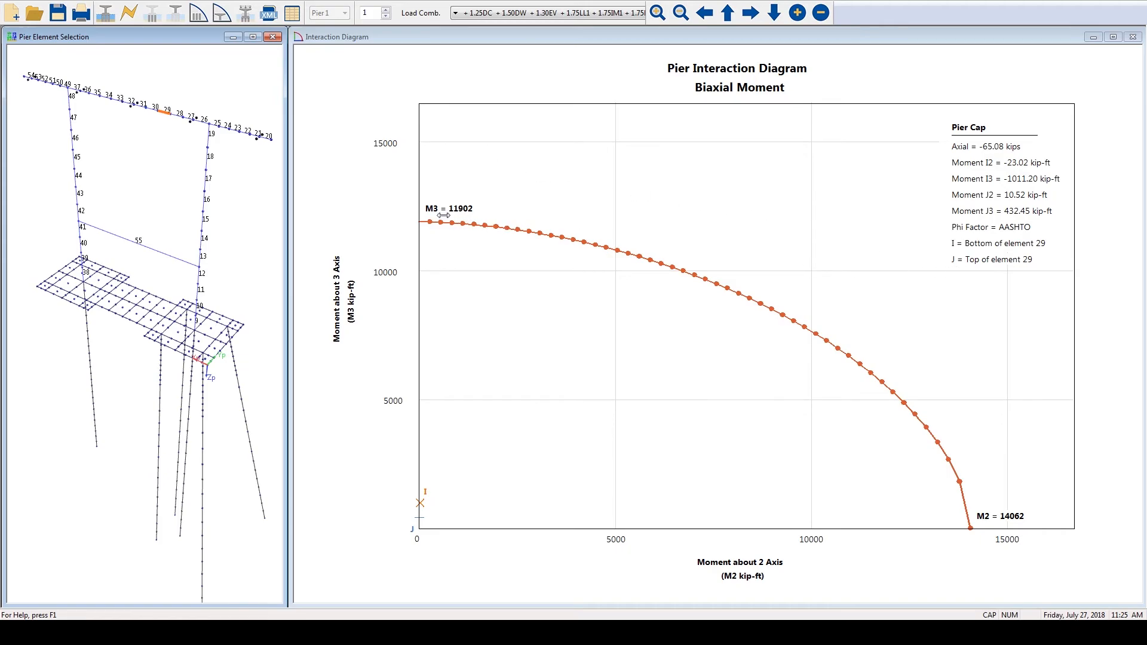
- Open the 3D results and examine the displaced shape of the pier model from several angles
left_click(251, 17)
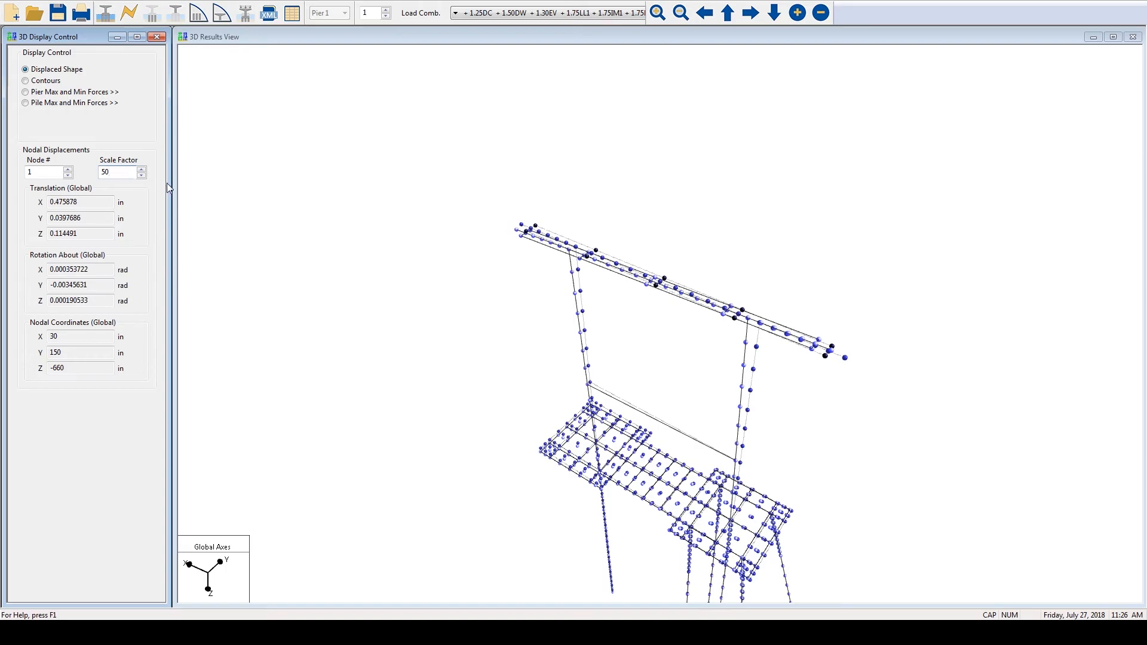
key("Return")
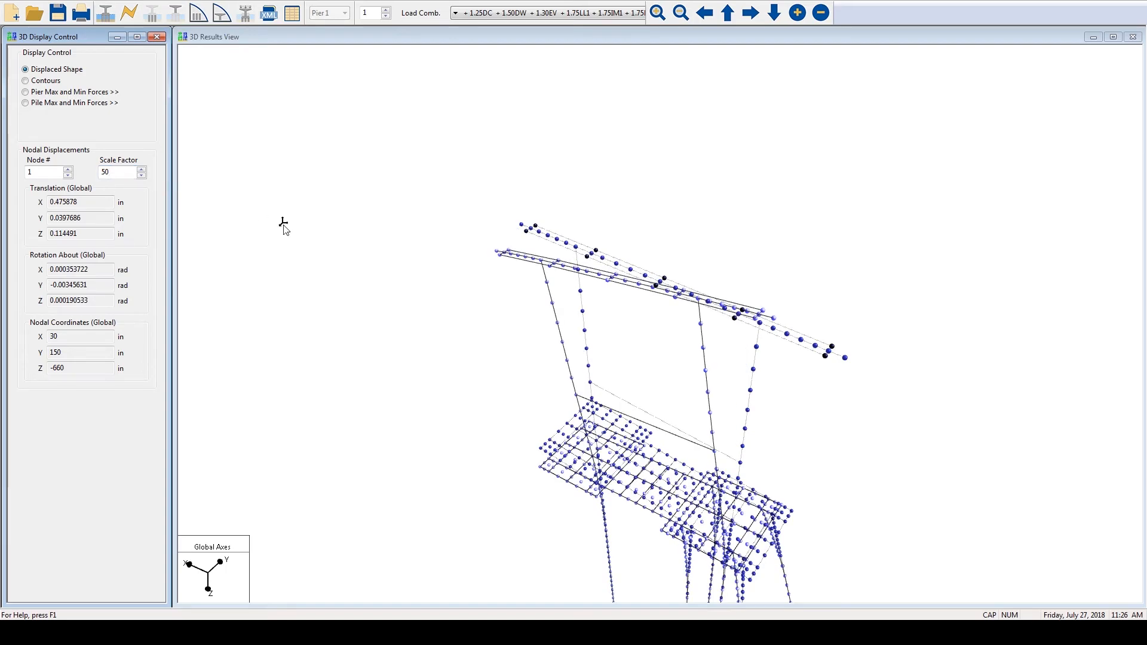
left_click_drag(402, 315, 495, 263)
left_click_drag(551, 344, 549, 258)
left_click_drag(785, 311, 773, 455)
left_click_drag(627, 440, 740, 128)
left_click_drag(658, 409, 819, 264)
left_click_drag(963, 279, 858, 468)
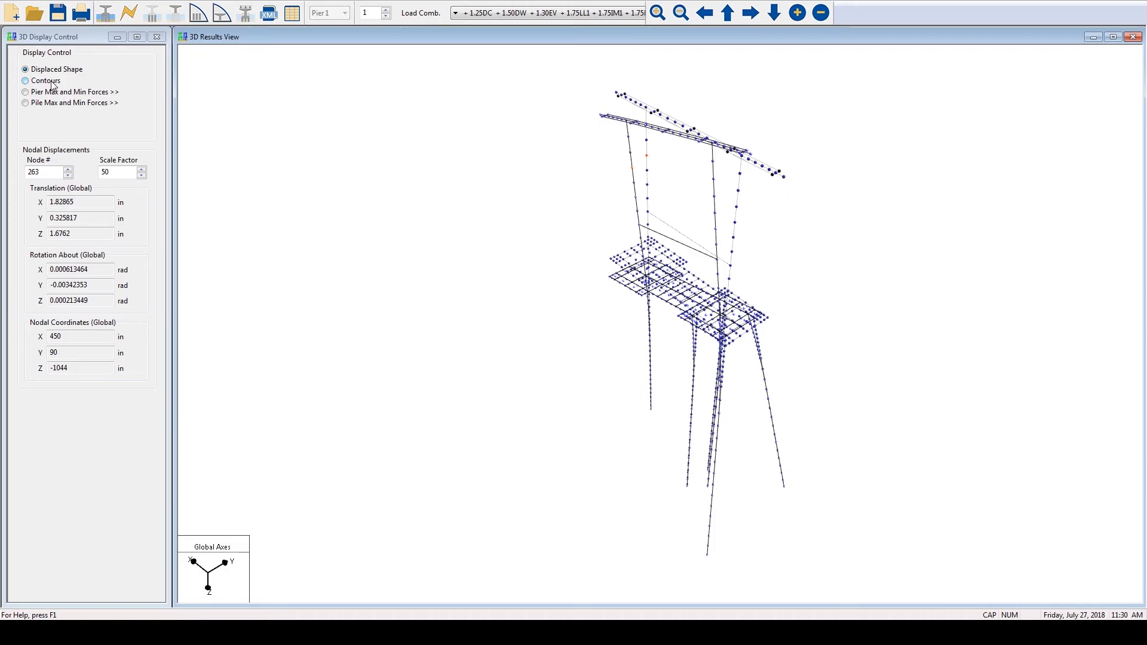
- View the pile cap contours for Z-translation displacement and for M1 and S23 stress
left_click(26, 80)
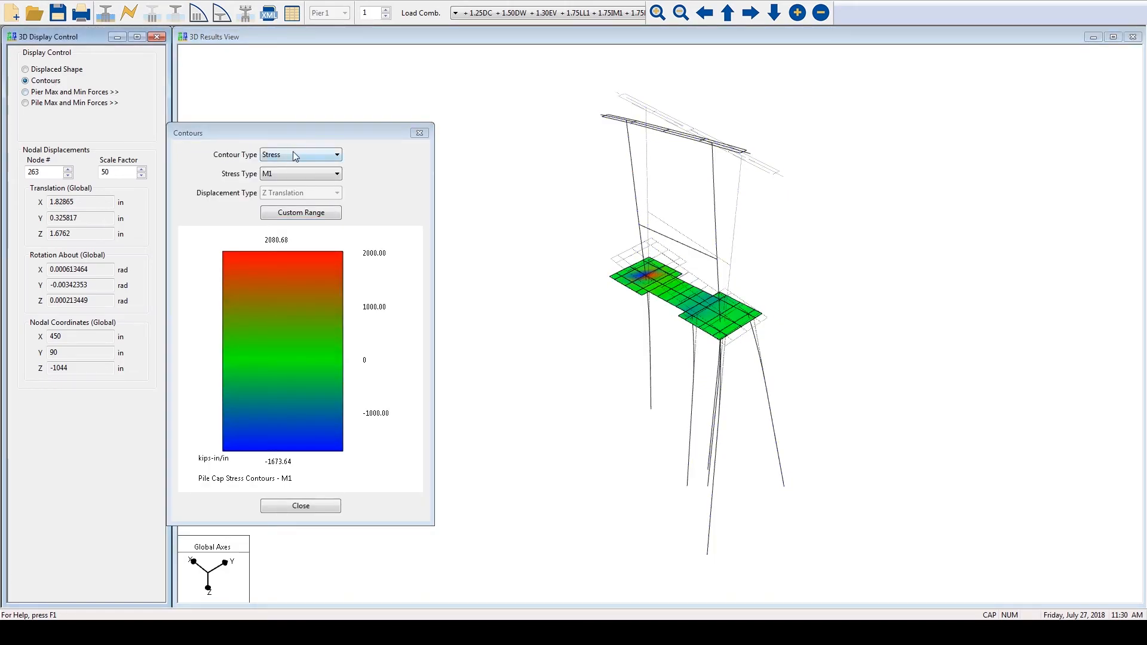
left_click(329, 156)
left_click(325, 171)
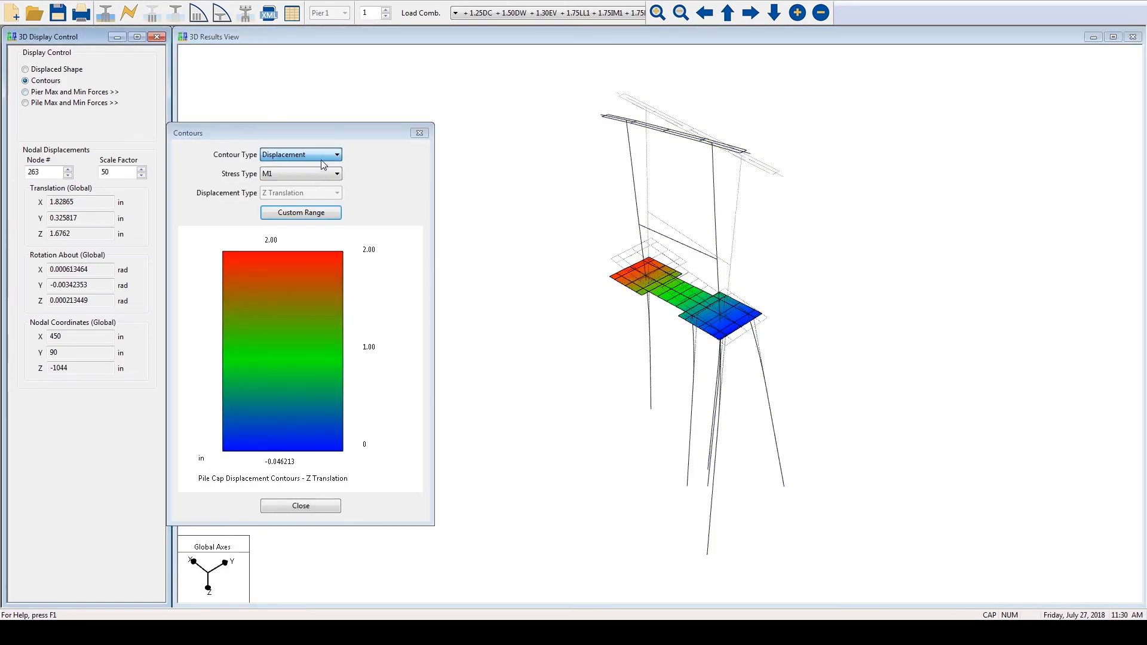
left_click(326, 156)
left_click(316, 167)
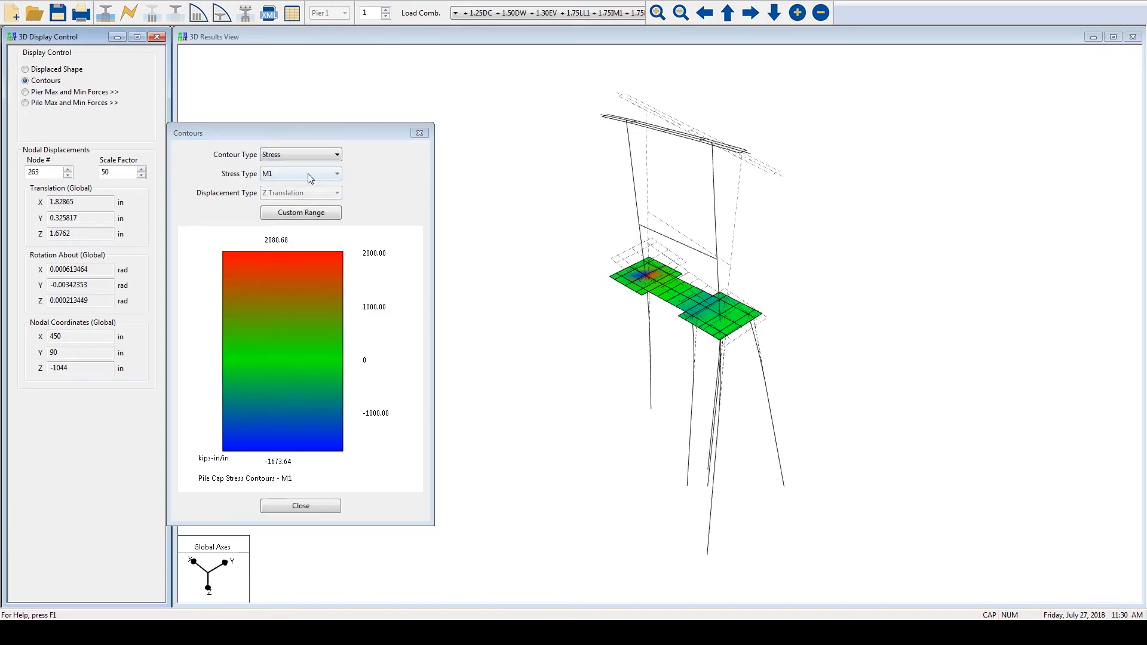
left_click(307, 173)
left_click(303, 222)
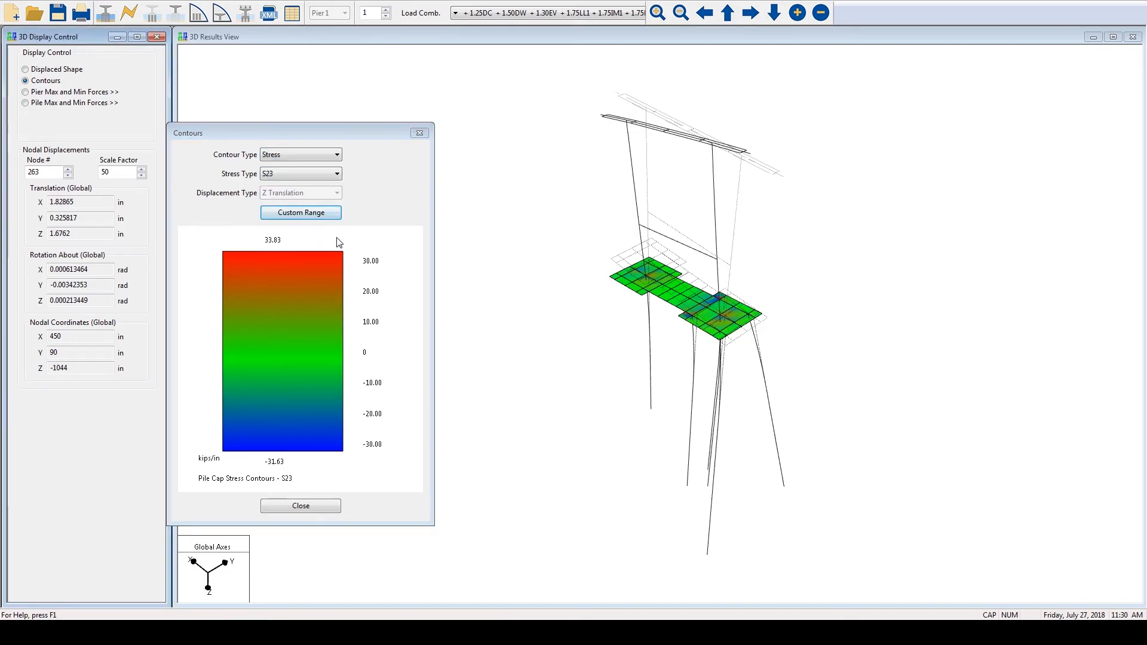
left_click(325, 505)
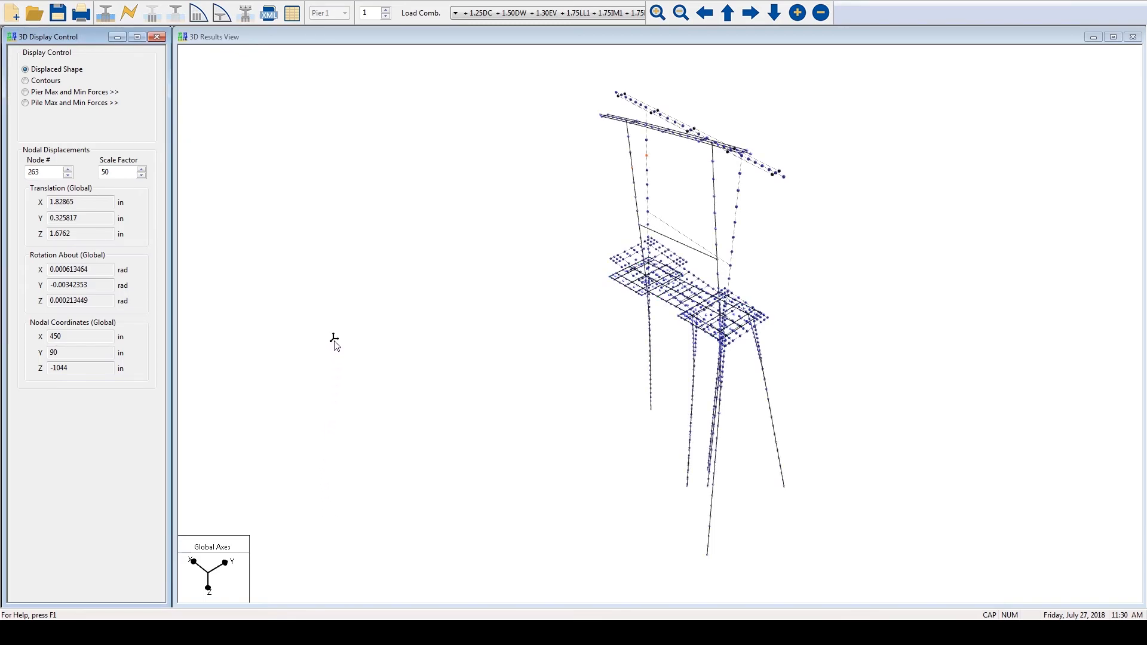
- Turn on node selection in the 3D results and review the displacements, rotations and coordinates of node 263
right_click(322, 193)
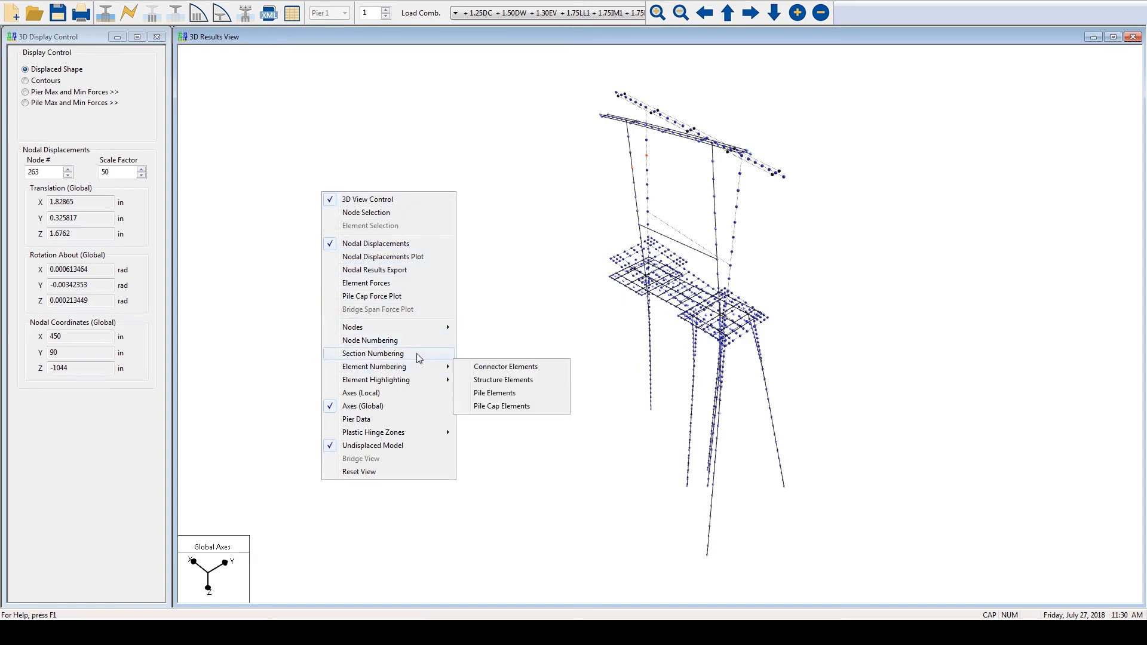
left_click(439, 212)
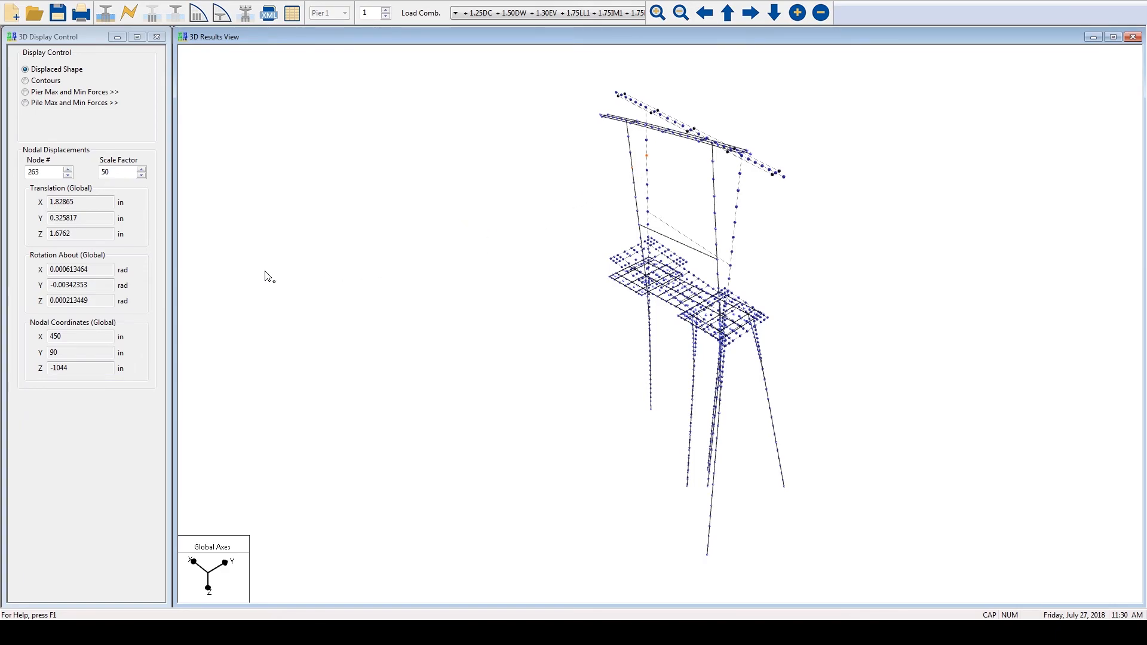
left_click(49, 173)
double_click(49, 173)
key("Tab")
key("Tab")
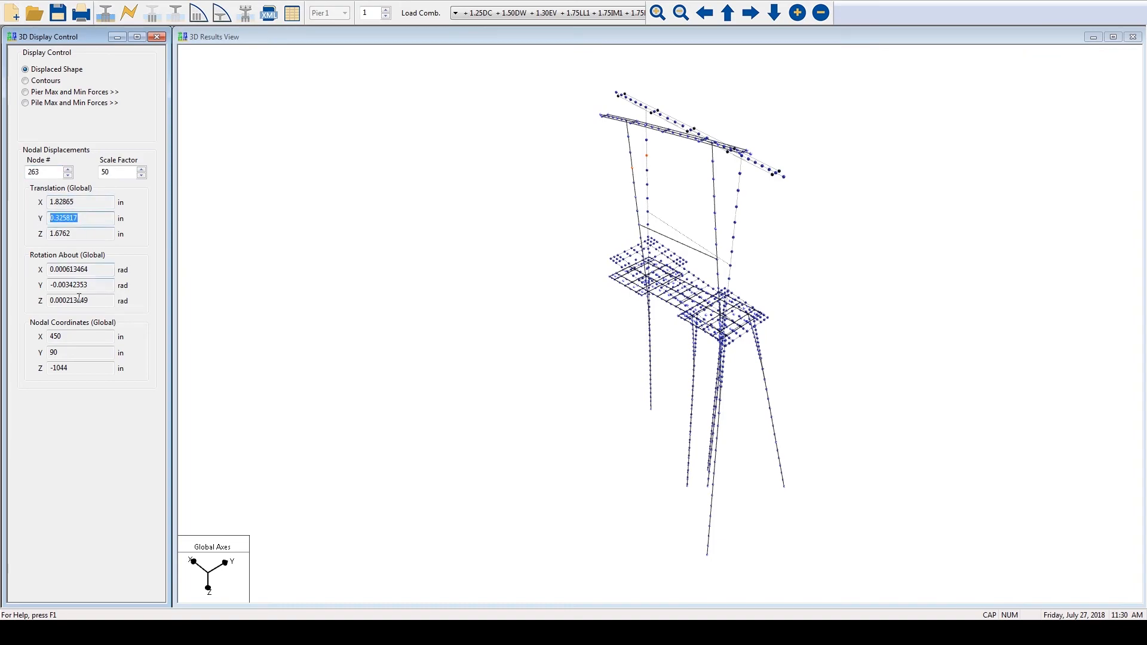
double_click(57, 337)
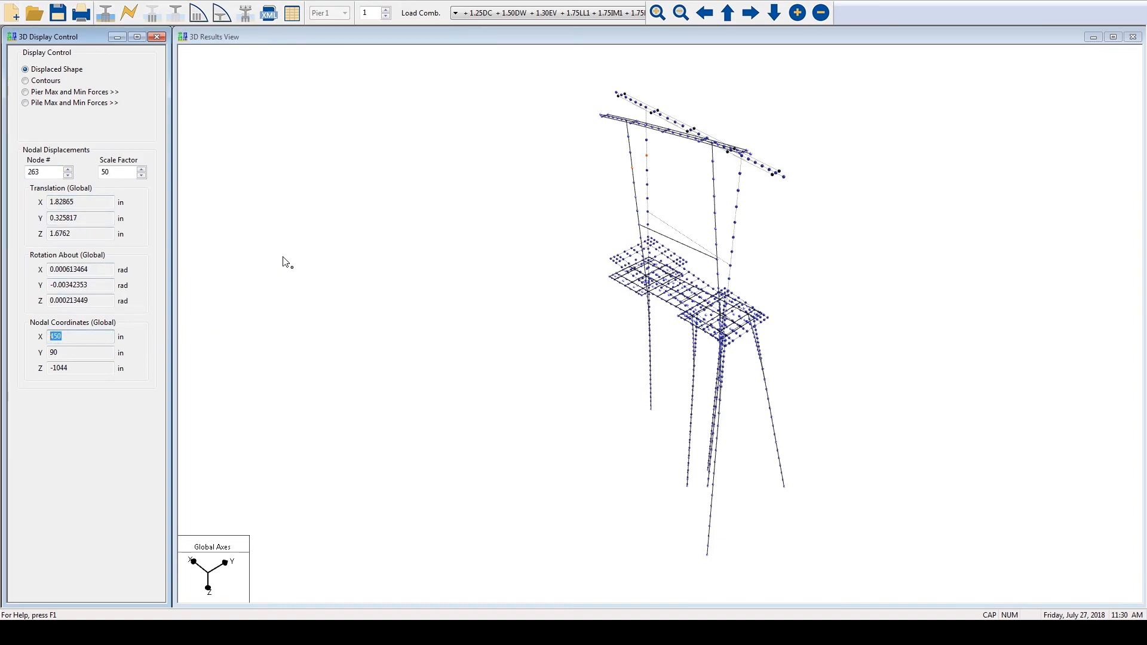
- View the element forces table for column 1, first for model element 9 and also for element 17
right_click(315, 193)
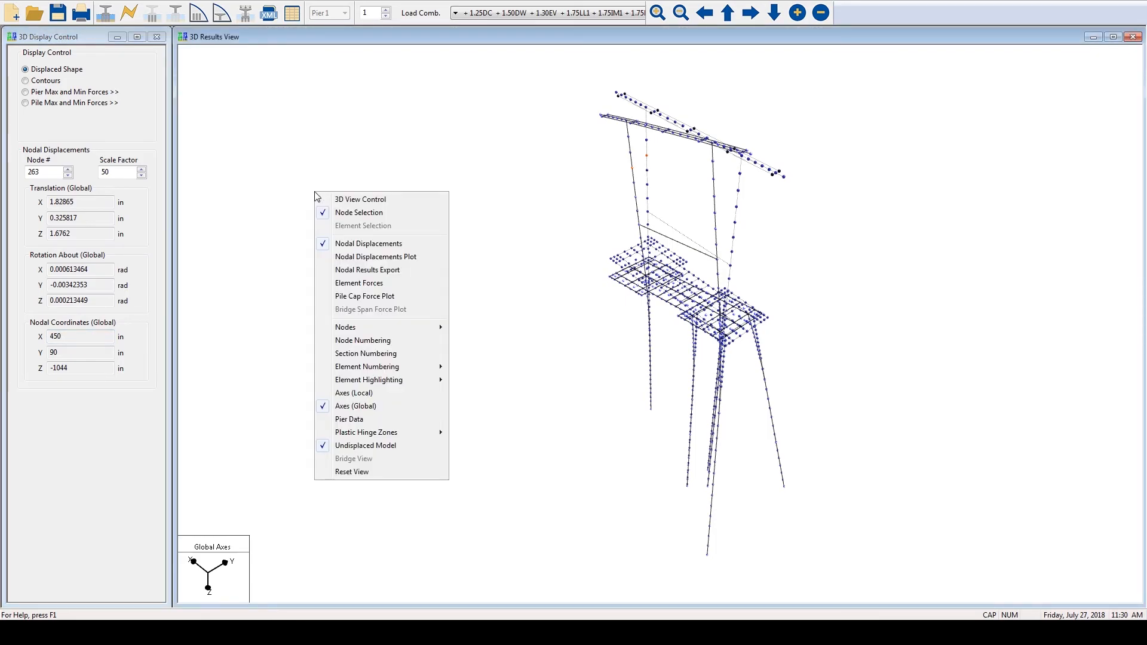
left_click(372, 287)
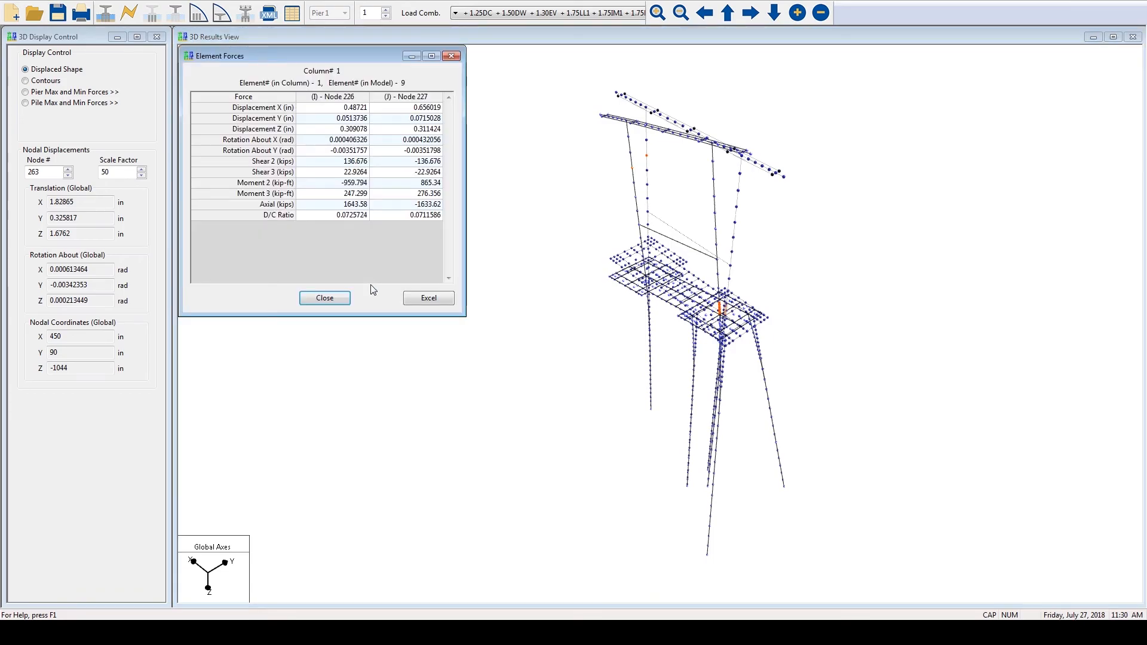
left_click(348, 109)
left_click(345, 122)
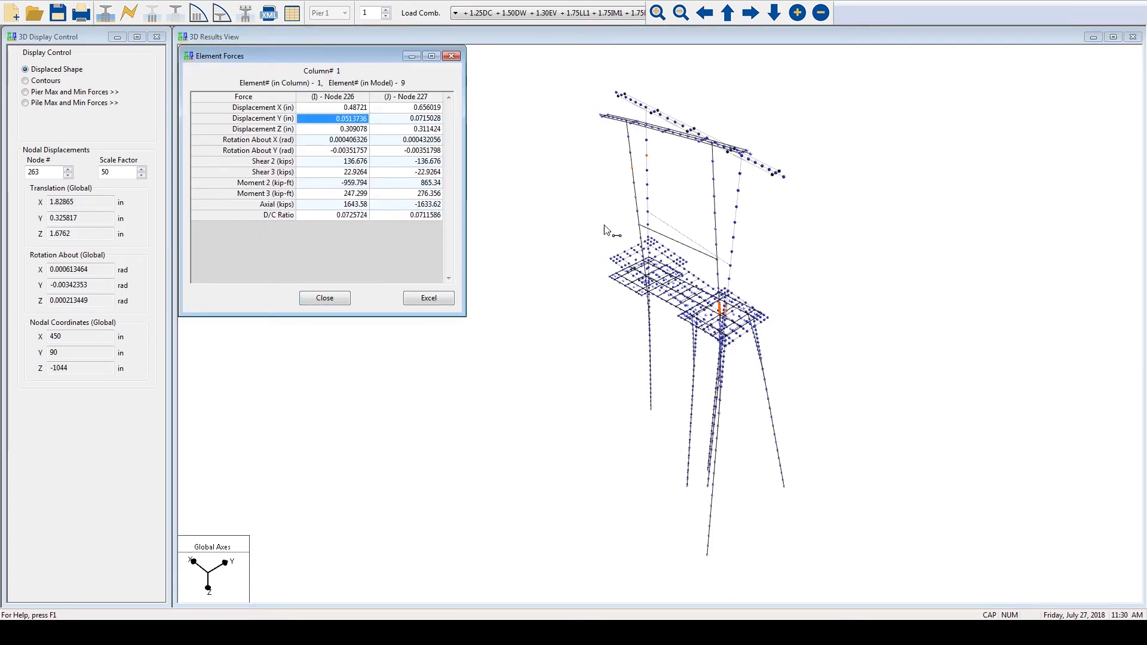
left_click(708, 200)
left_click(315, 87)
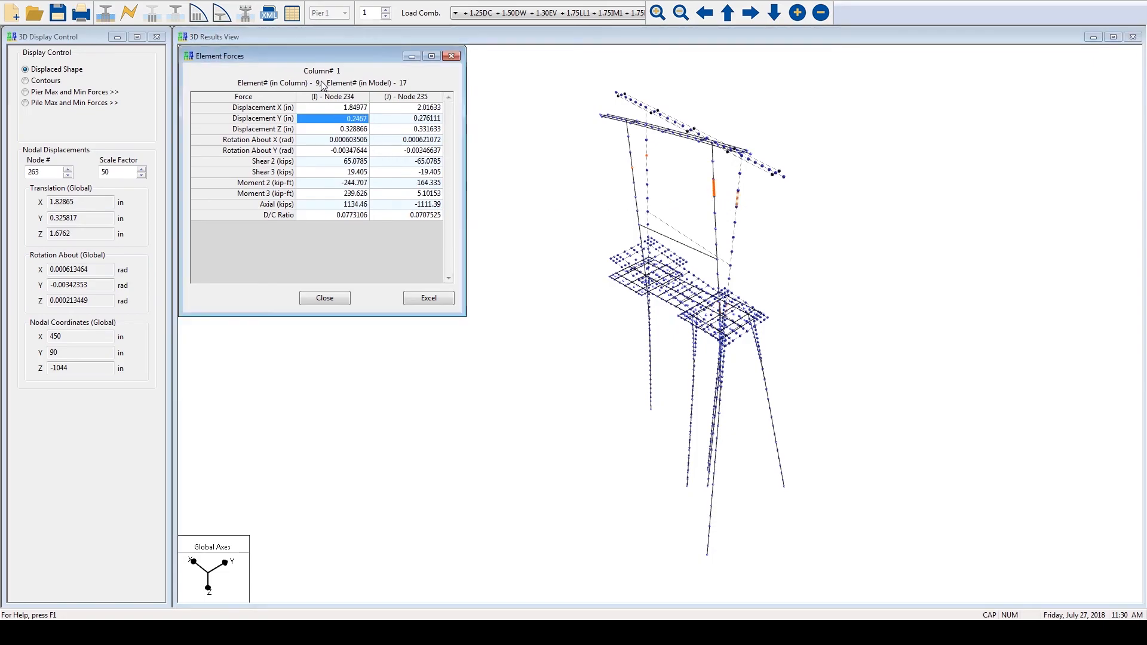
left_click(323, 298)
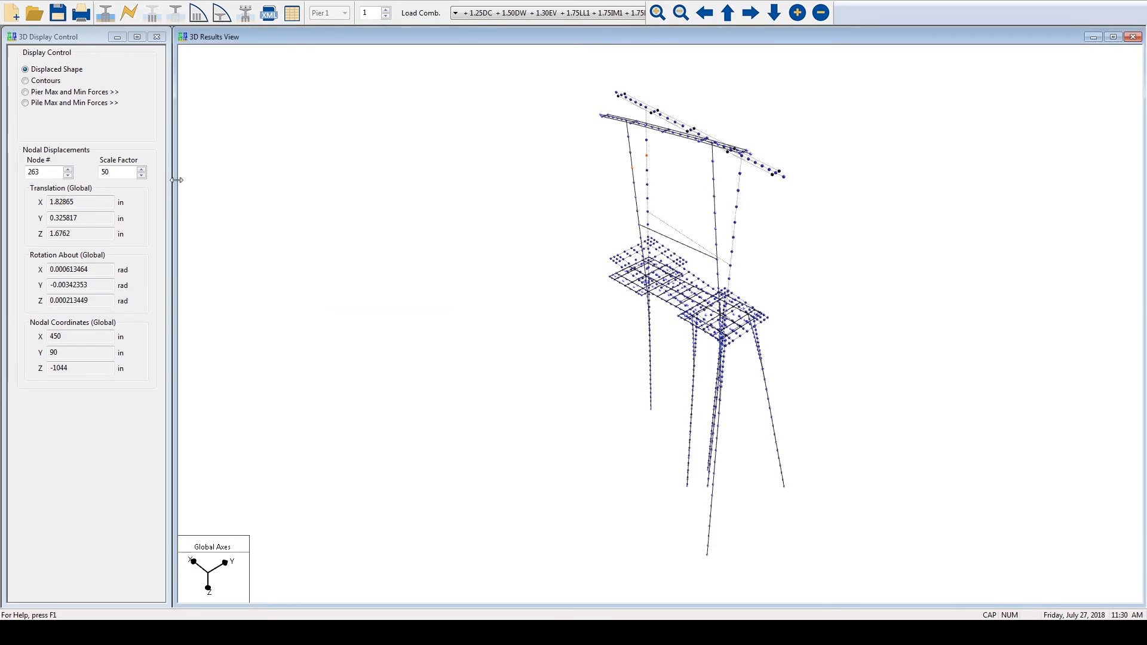
- Plot the pile cap forces about Yp for all load cases along the edge nodes starting at node 64 and review the moments and shear
right_click(218, 180)
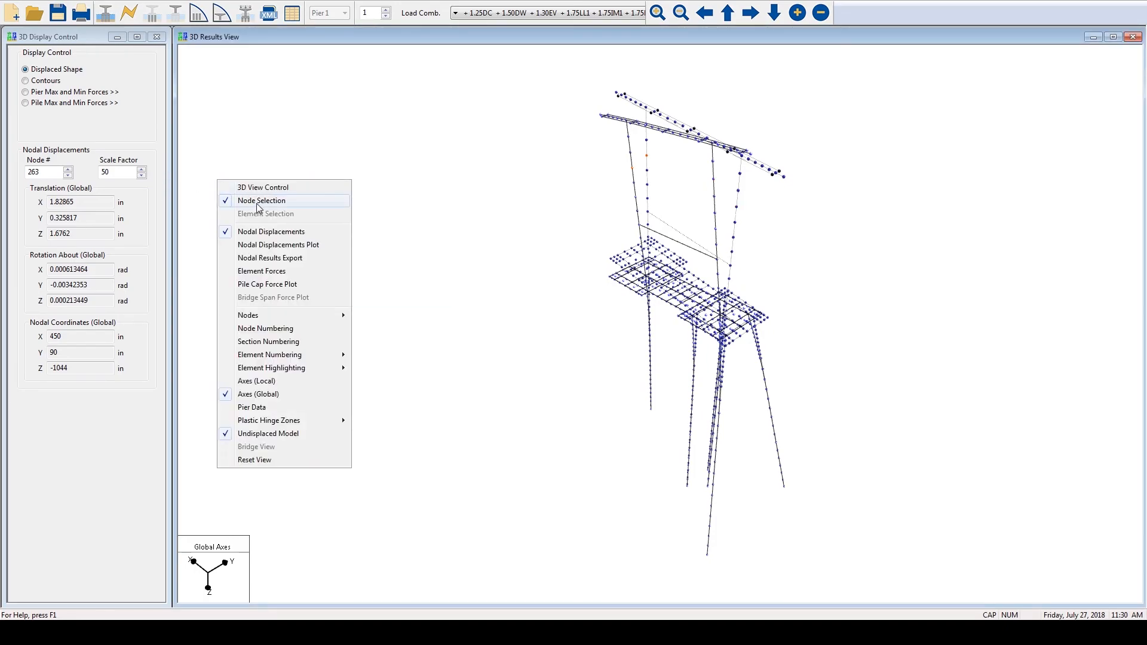
left_click(281, 286)
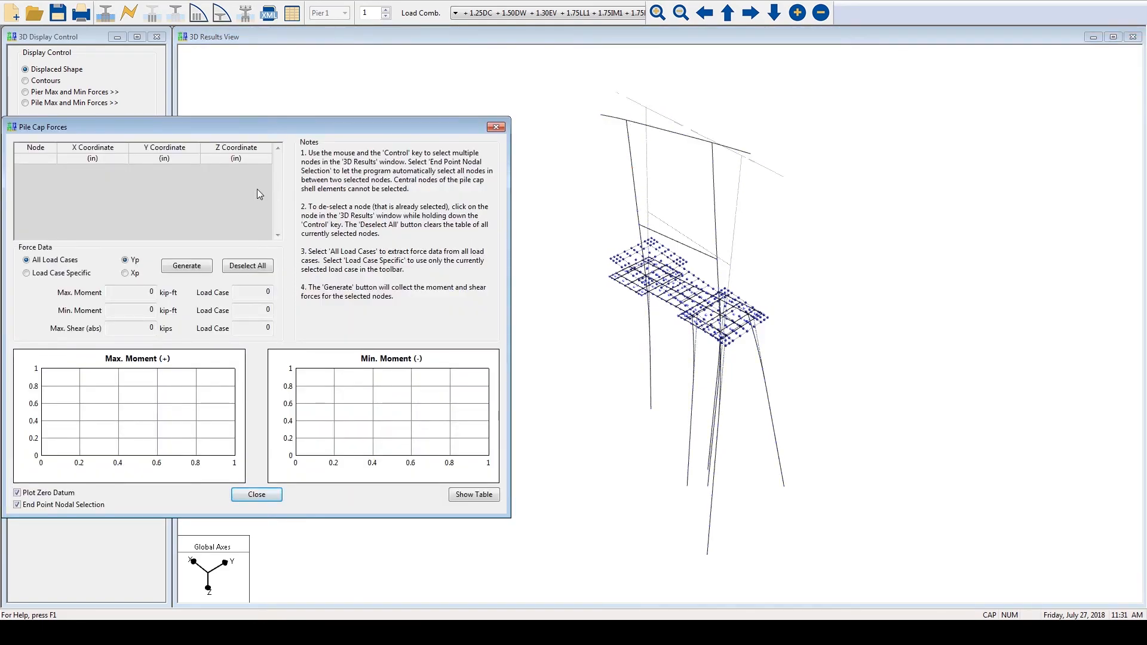
left_click(617, 266)
left_click(658, 245, "ctrl")
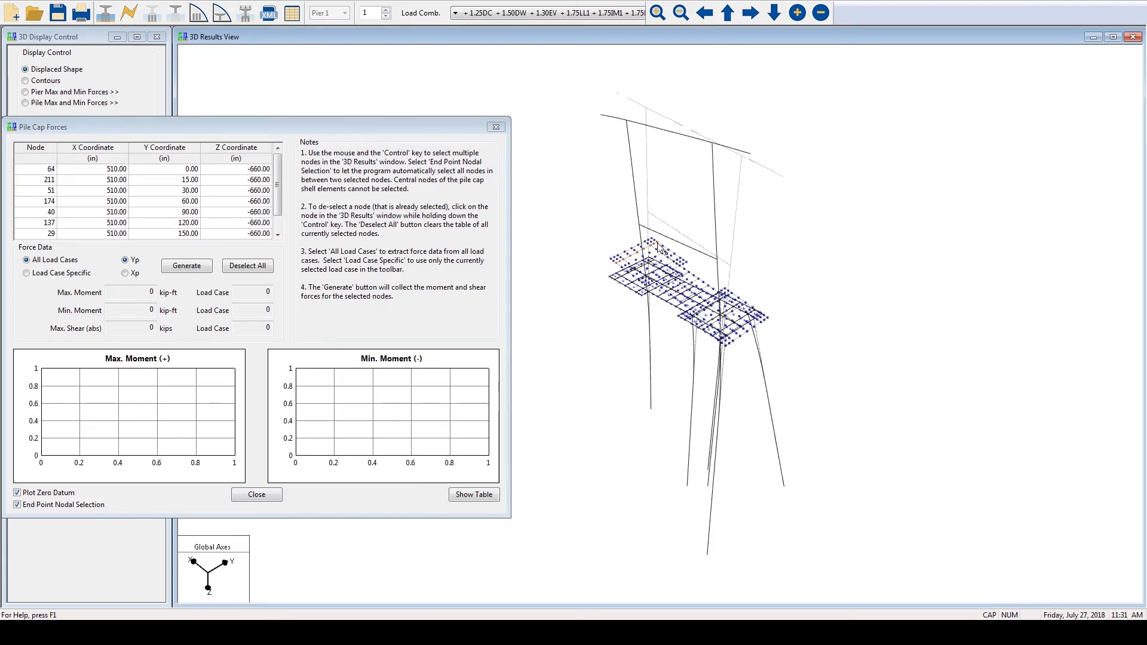
left_click(178, 273)
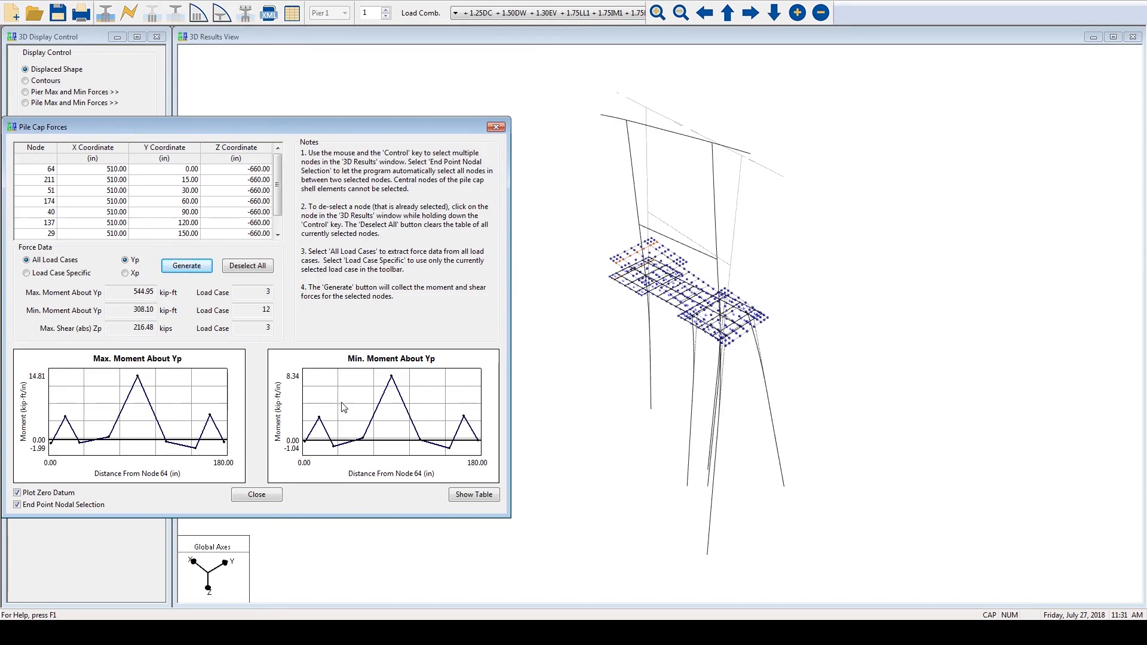
left_click_drag(122, 295, 157, 310)
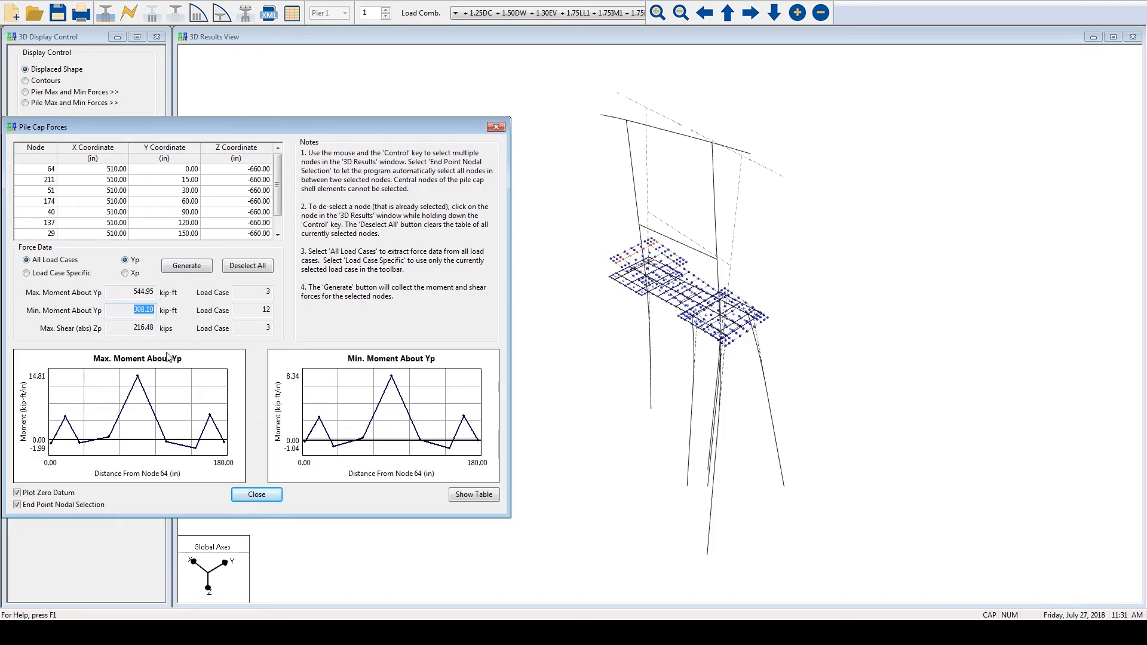
left_click(266, 497)
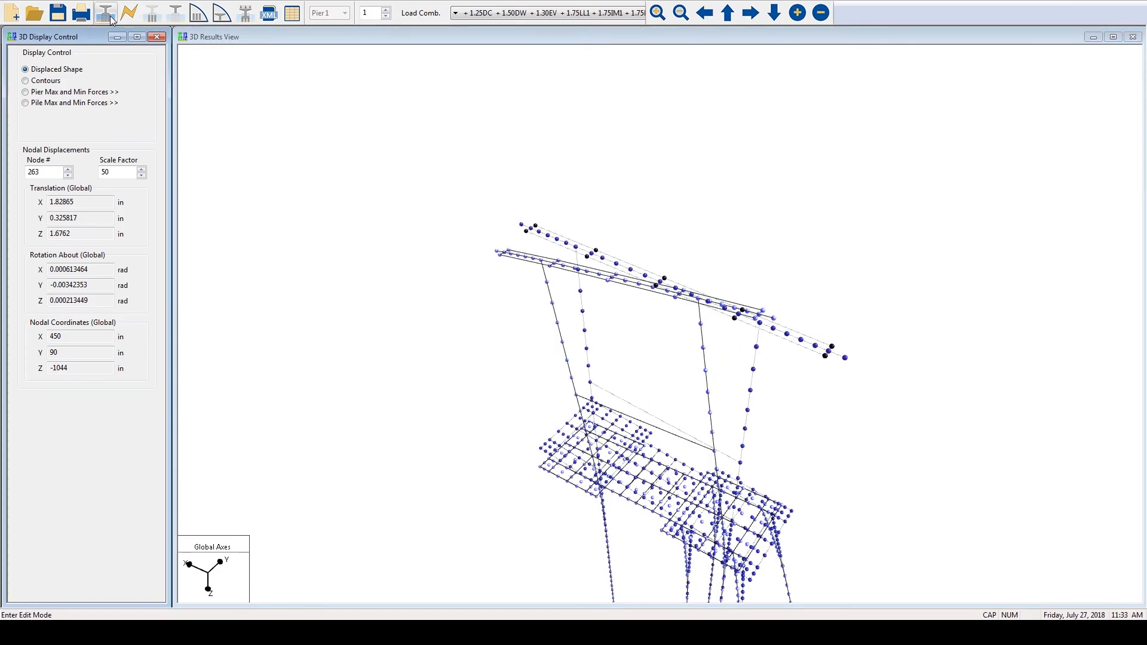
- Return to edit mode and review the Print Control options in the Analysis Settings down to XML Data Printing
left_click(112, 21)
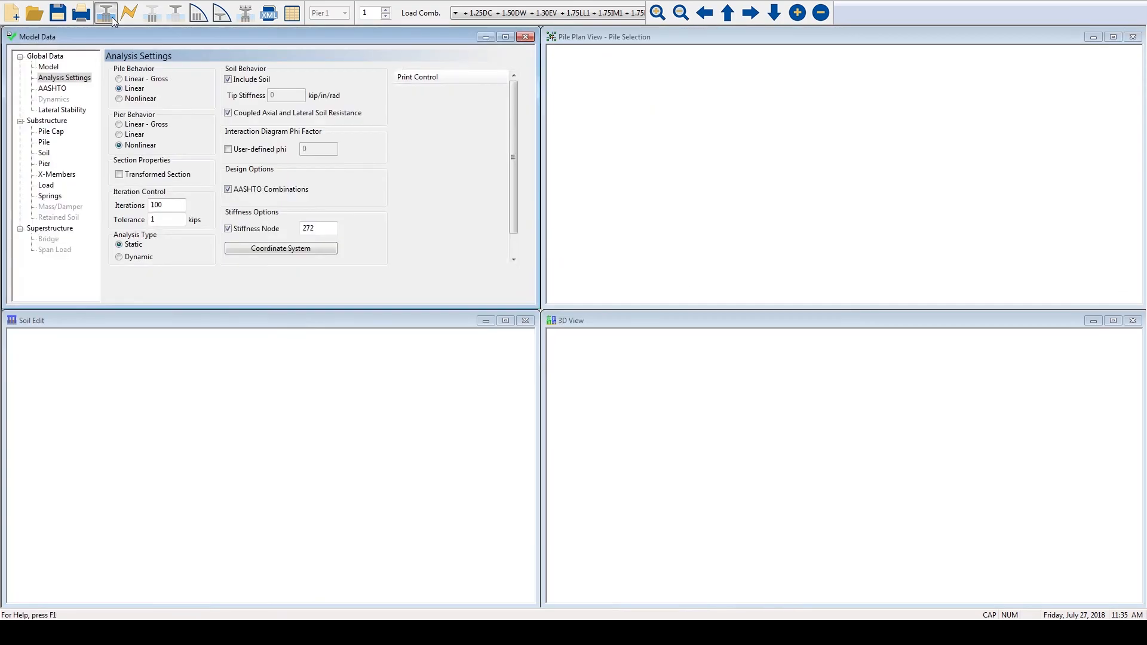
left_click(64, 78)
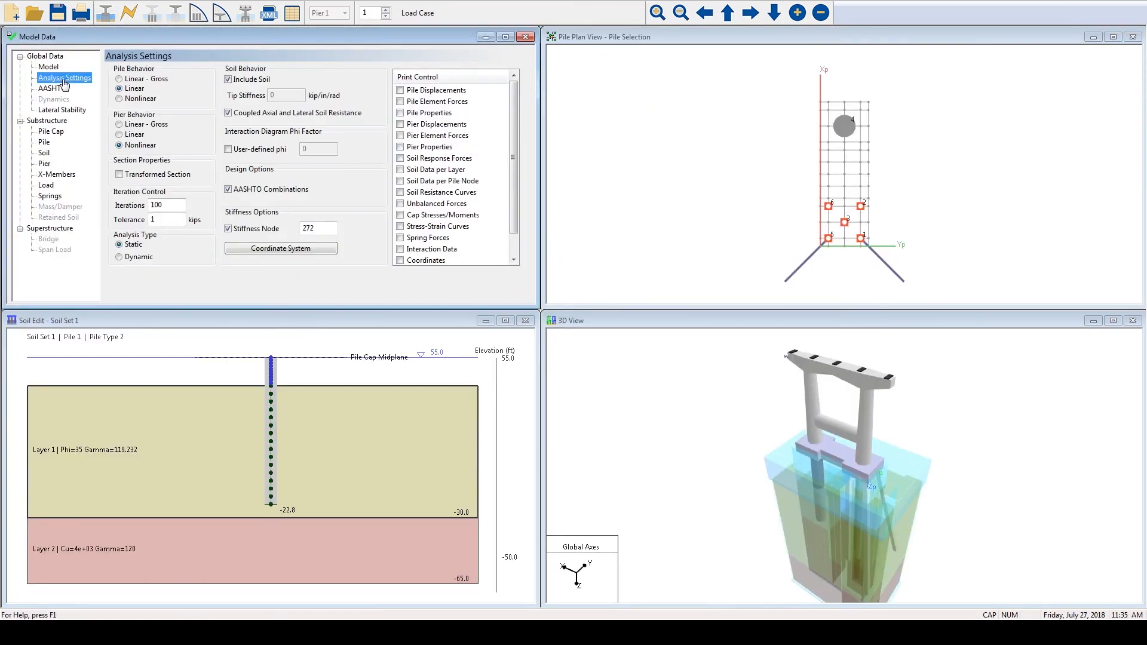
left_click(440, 76)
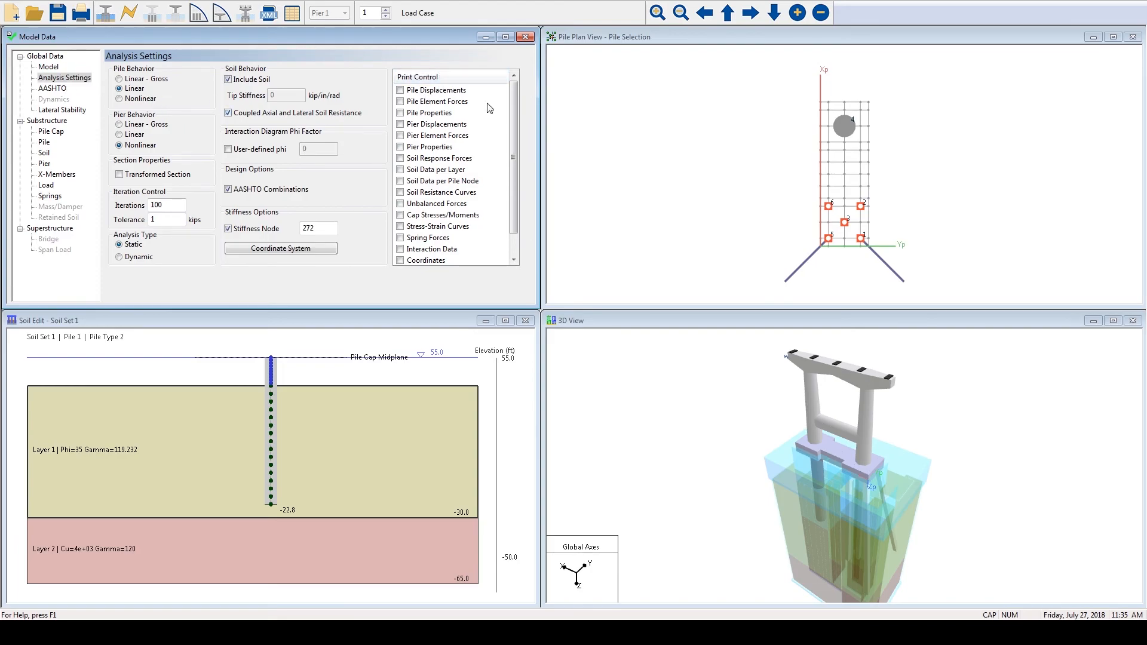
left_click_drag(517, 90, 510, 141)
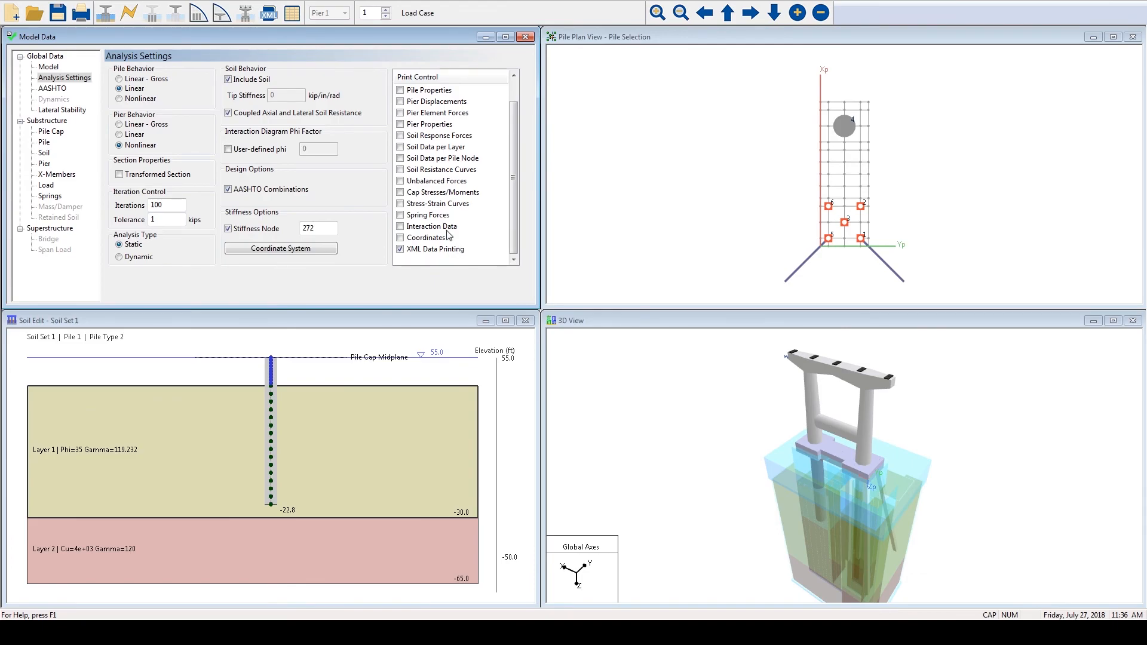
- Open the XML report generator, allowing its blocked content and ActiveX interaction, and display the model data report
left_click(269, 18)
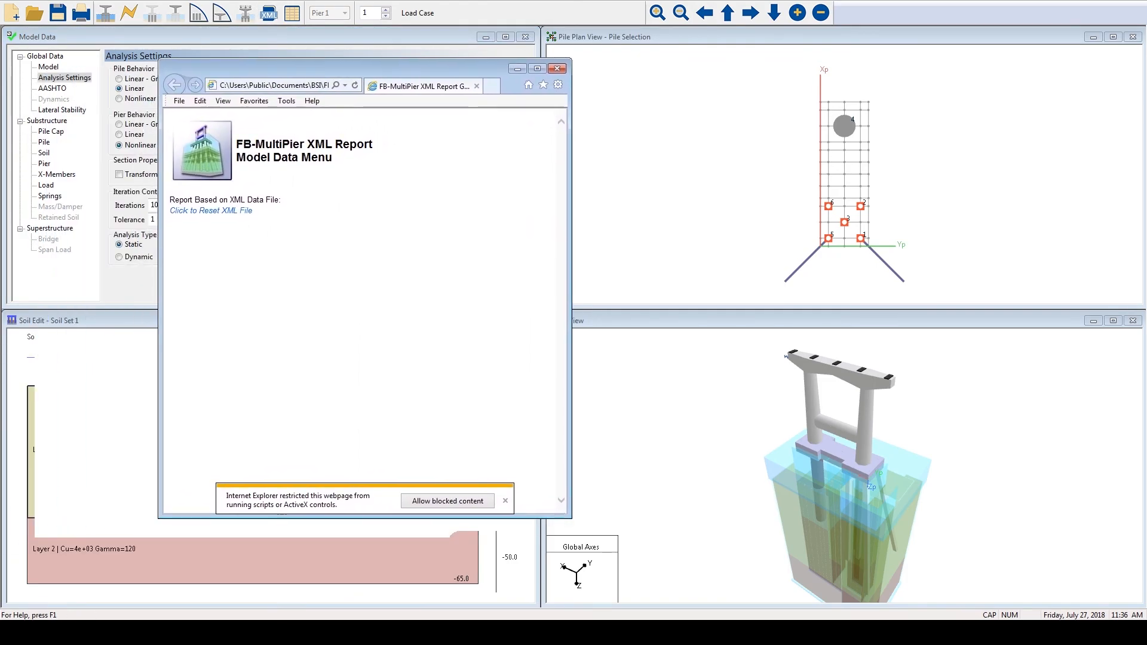
left_click(447, 501)
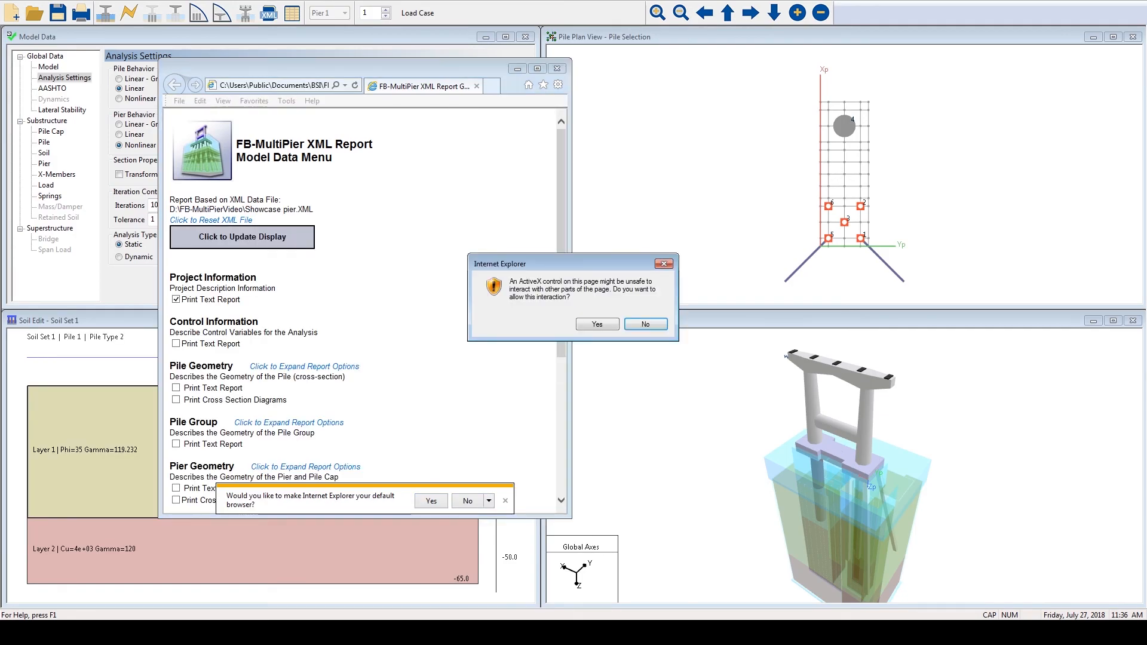
left_click(597, 324)
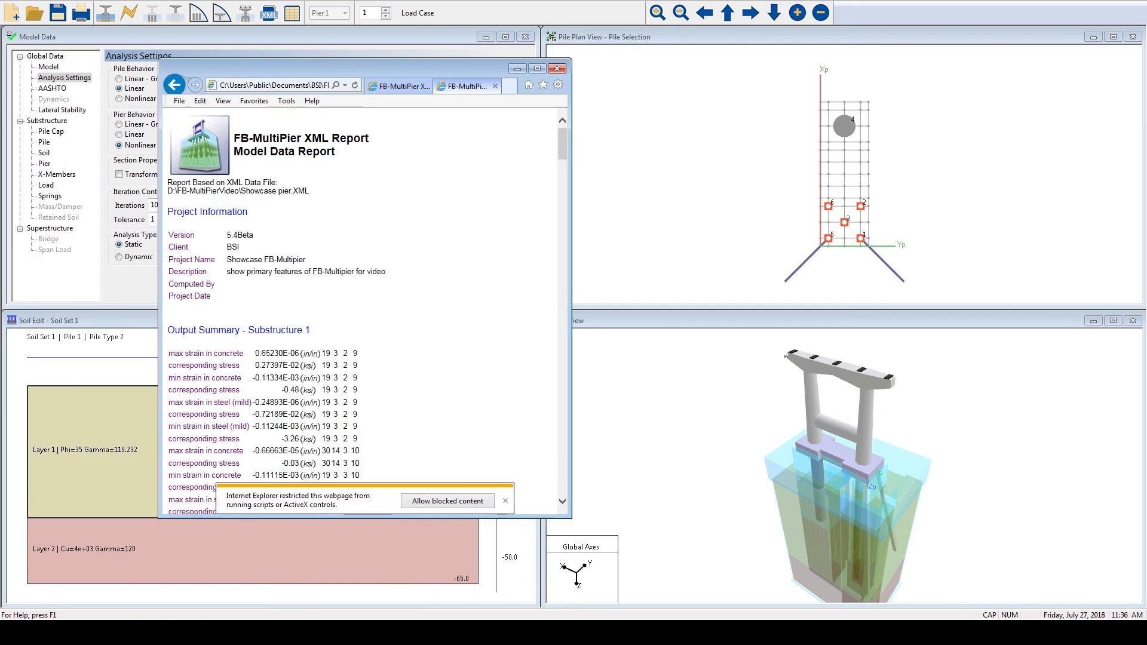
left_click(447, 501)
left_click(468, 501)
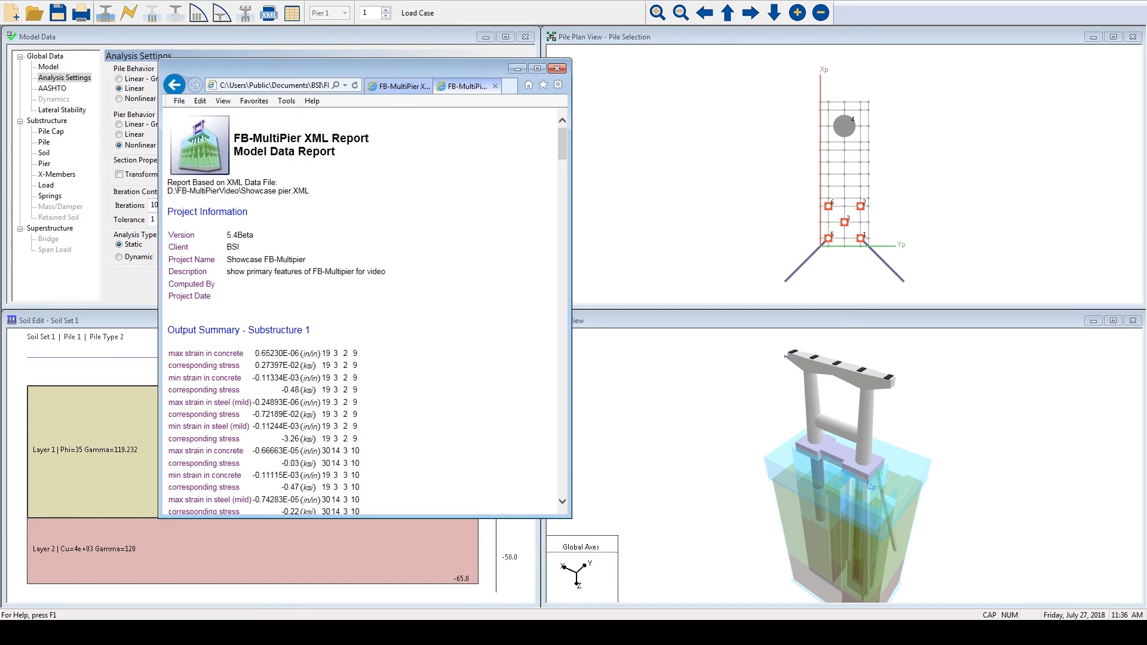
- Add the pile geometry cross section diagrams to the XML report and update its display
left_click(397, 86)
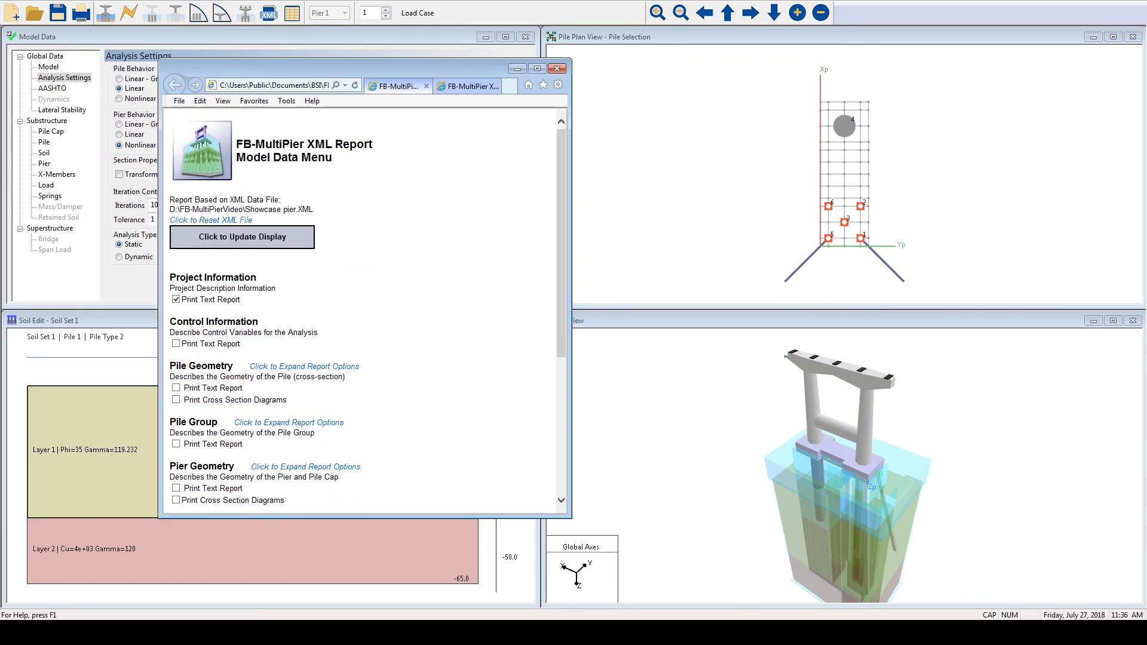
scroll(365, 310, "down", 3)
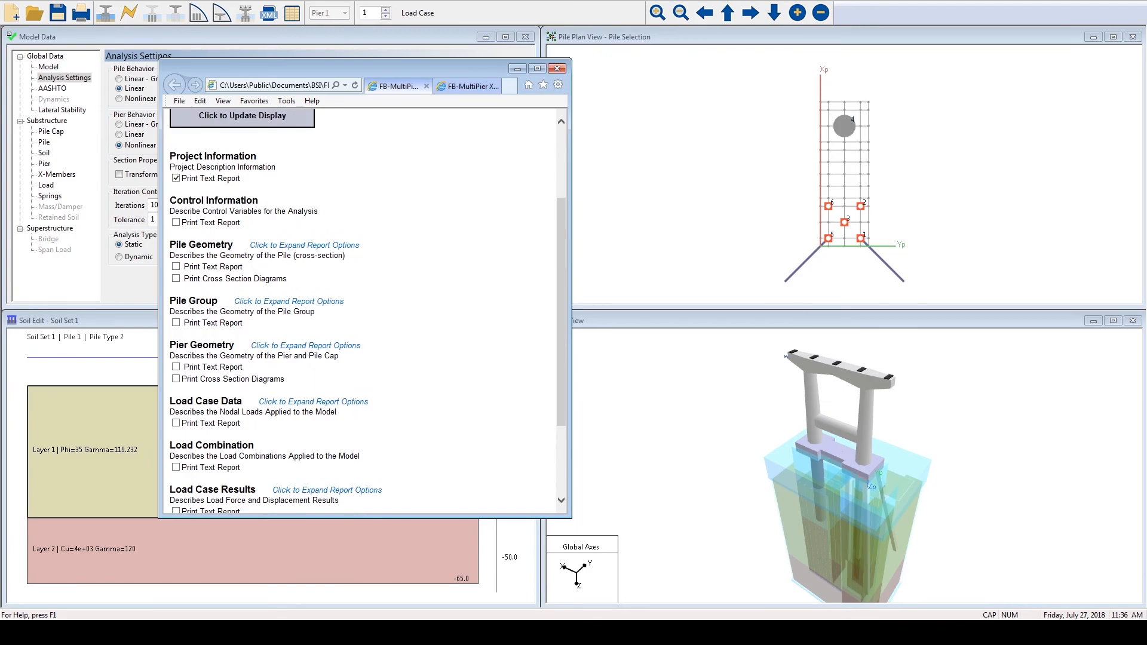
left_click(176, 278)
left_click(242, 117)
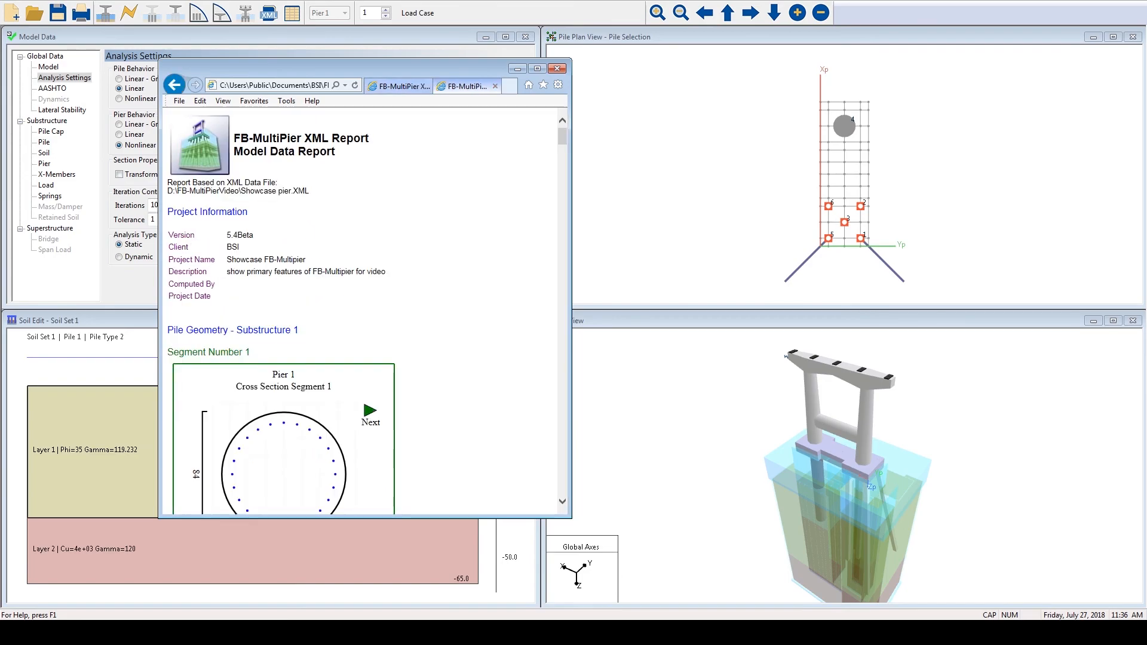
- Review the pile segment's cross section, dimensions and material properties in the XML report, and close all report pages
scroll(361, 311, "down", 1)
scroll(362, 311, "down", 6)
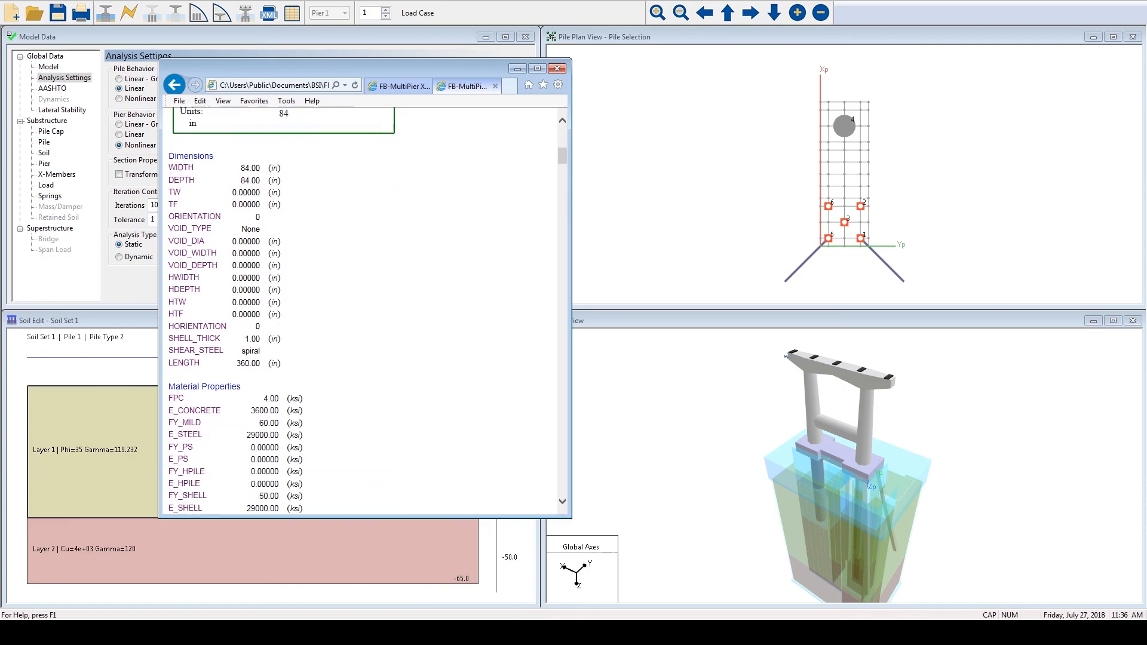
scroll(361, 311, "down", 10)
scroll(362, 311, "up", 16)
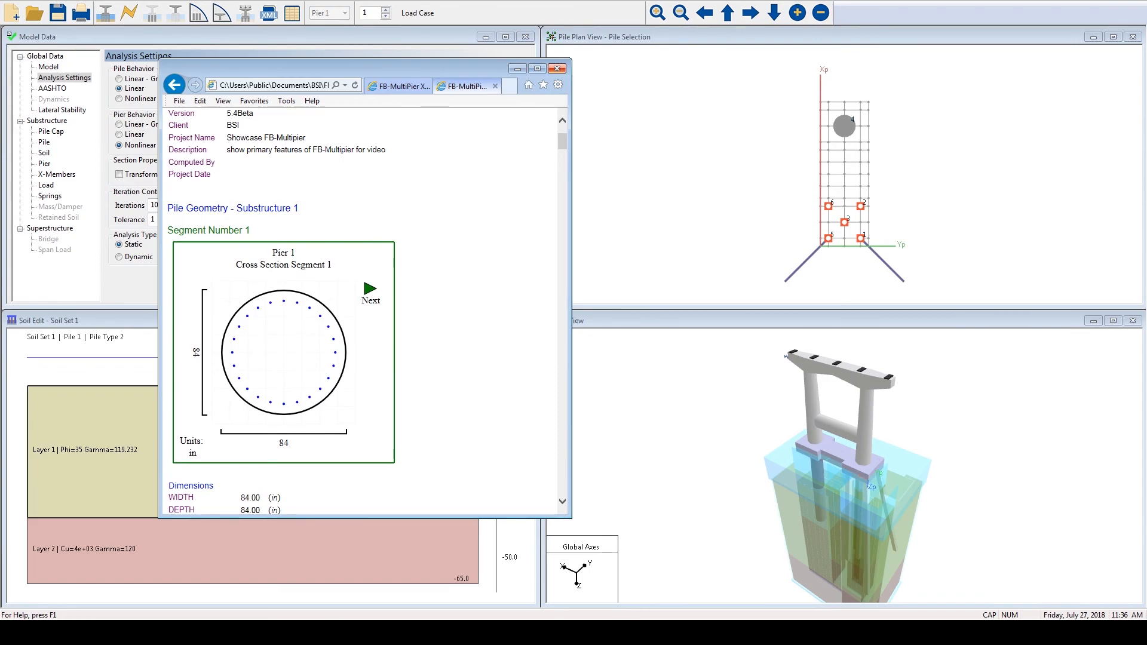
left_click(556, 68)
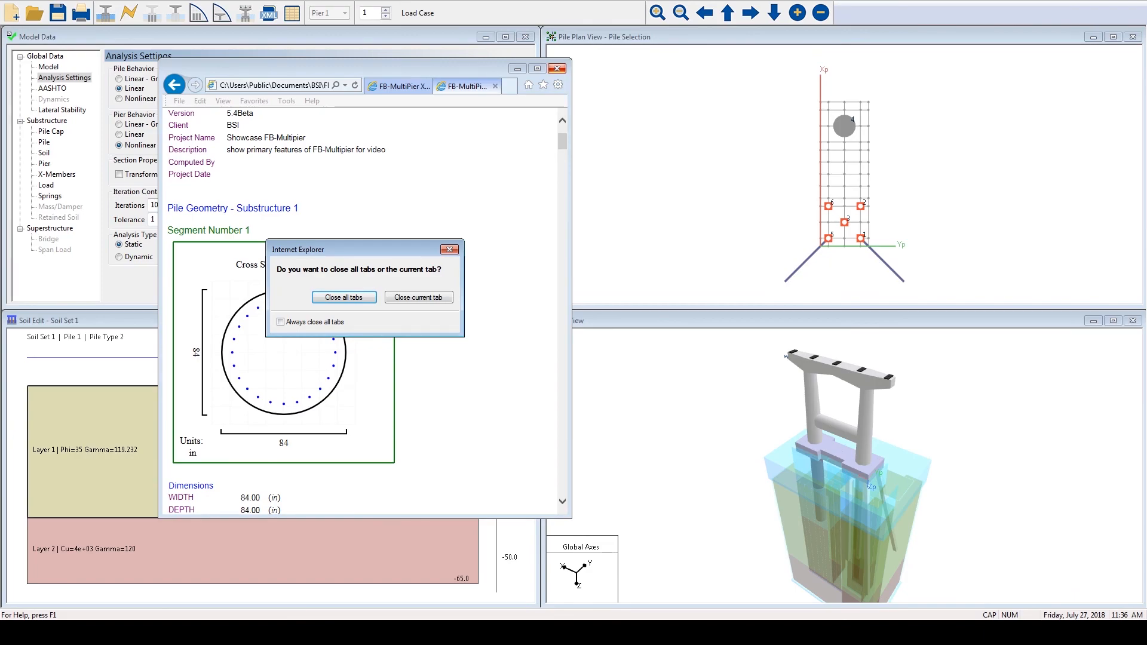
left_click(344, 297)
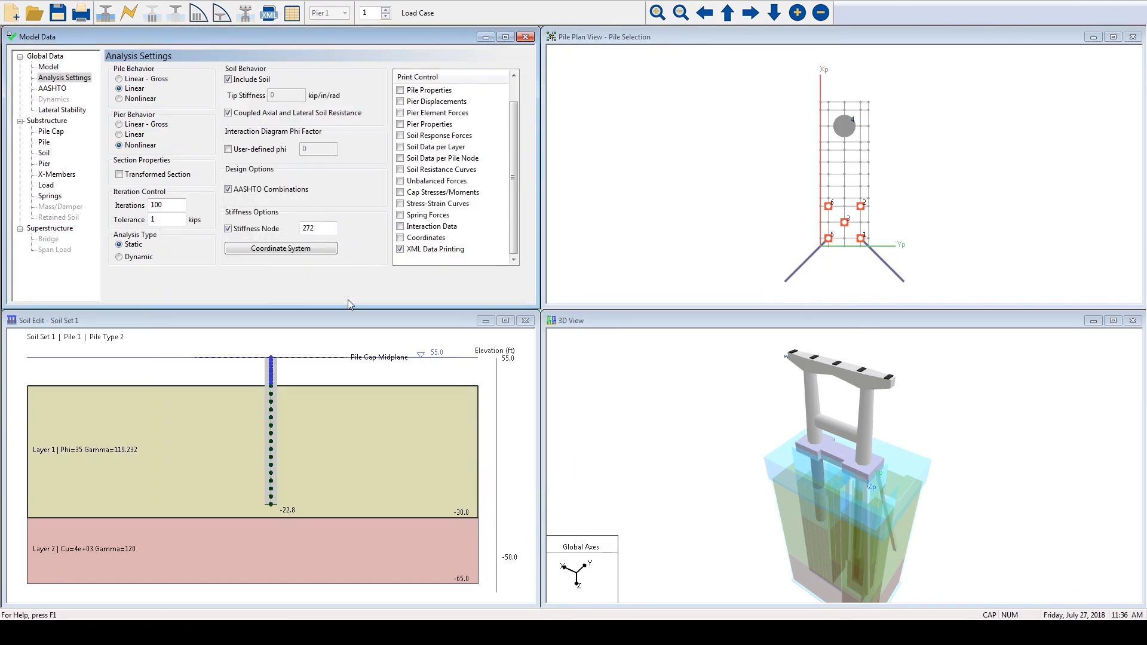
- Generate the full PDF design report with all applicable tables and review its pile and column D/C ratios and pier cap M33 moment design
left_click(291, 15)
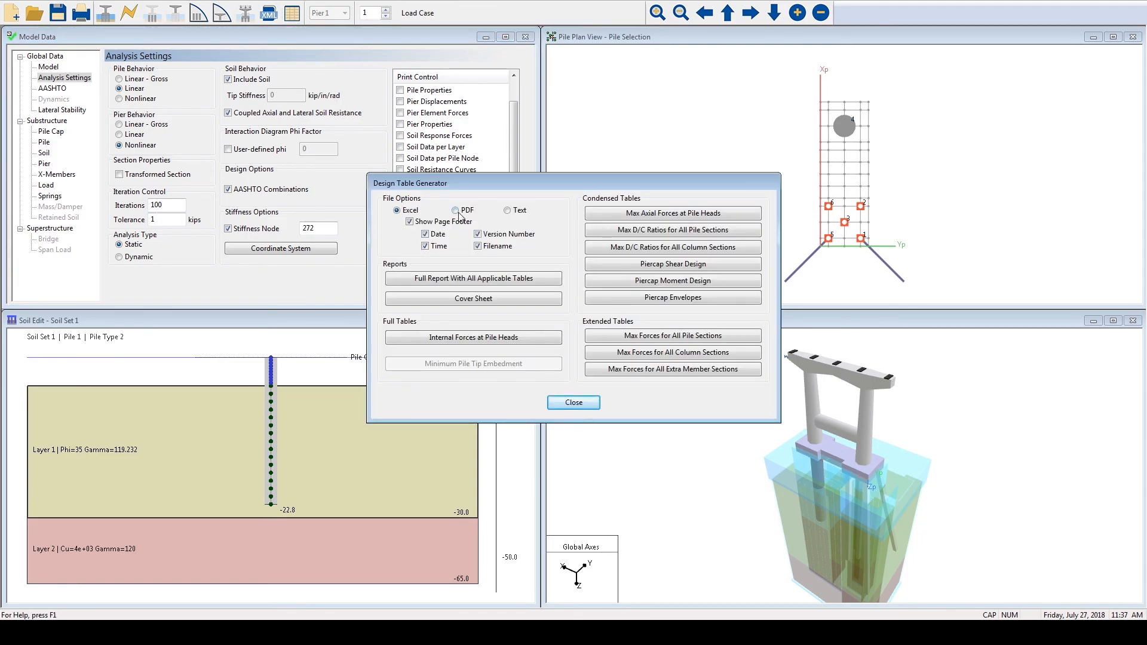
left_click(465, 281)
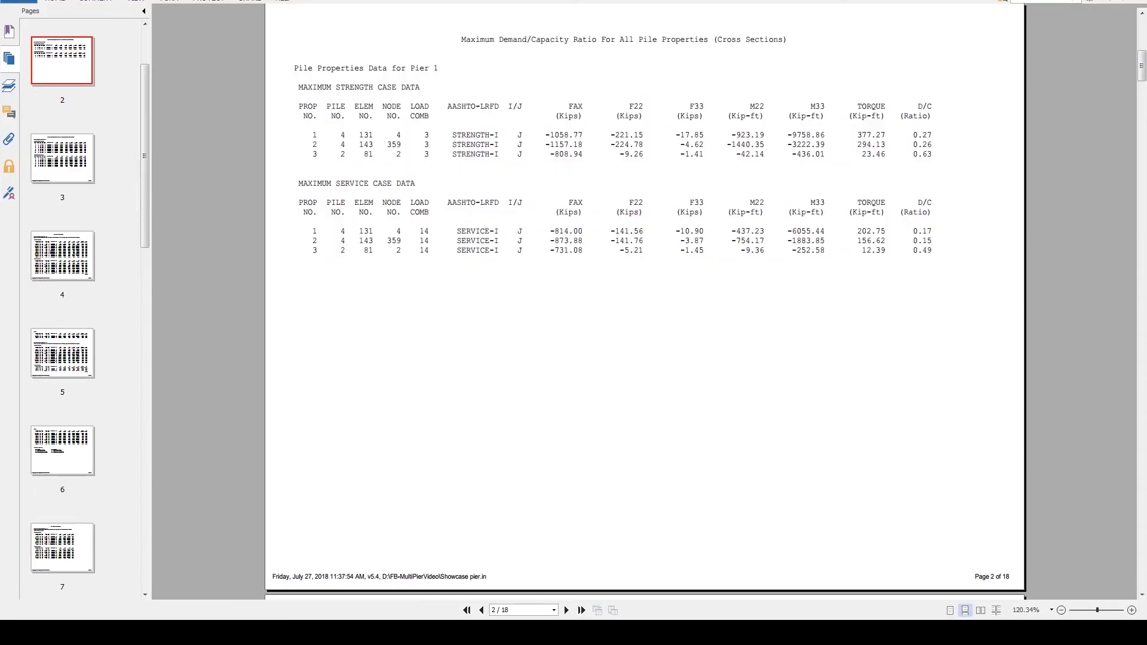
left_click_drag(467, 39, 787, 39)
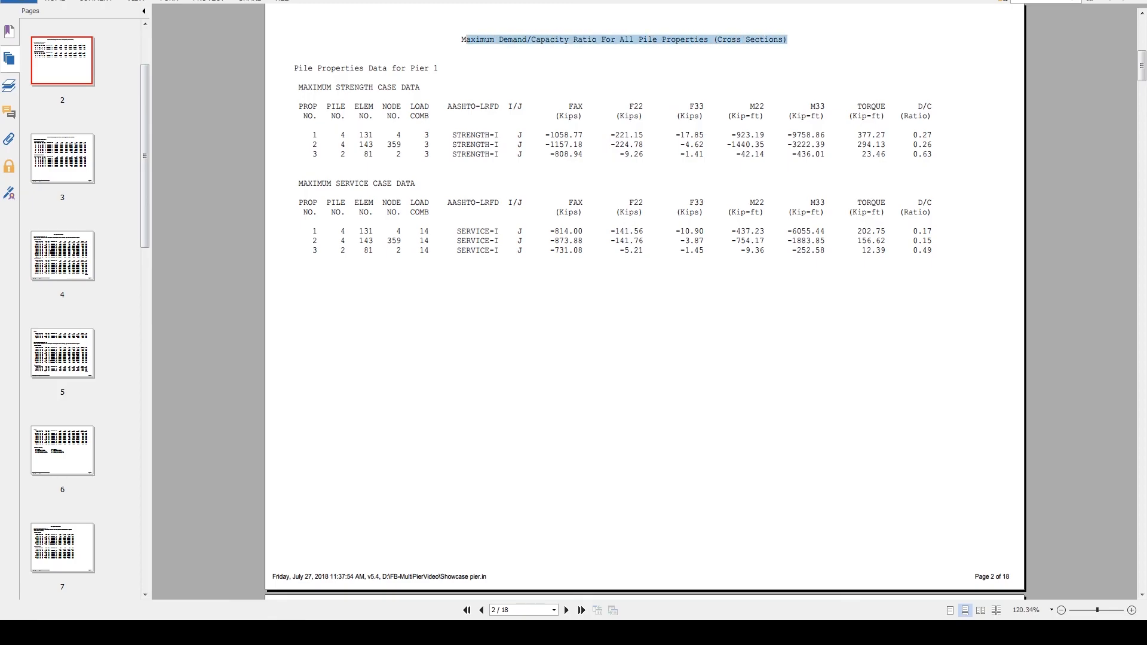
scroll(645, 323, "down", 9)
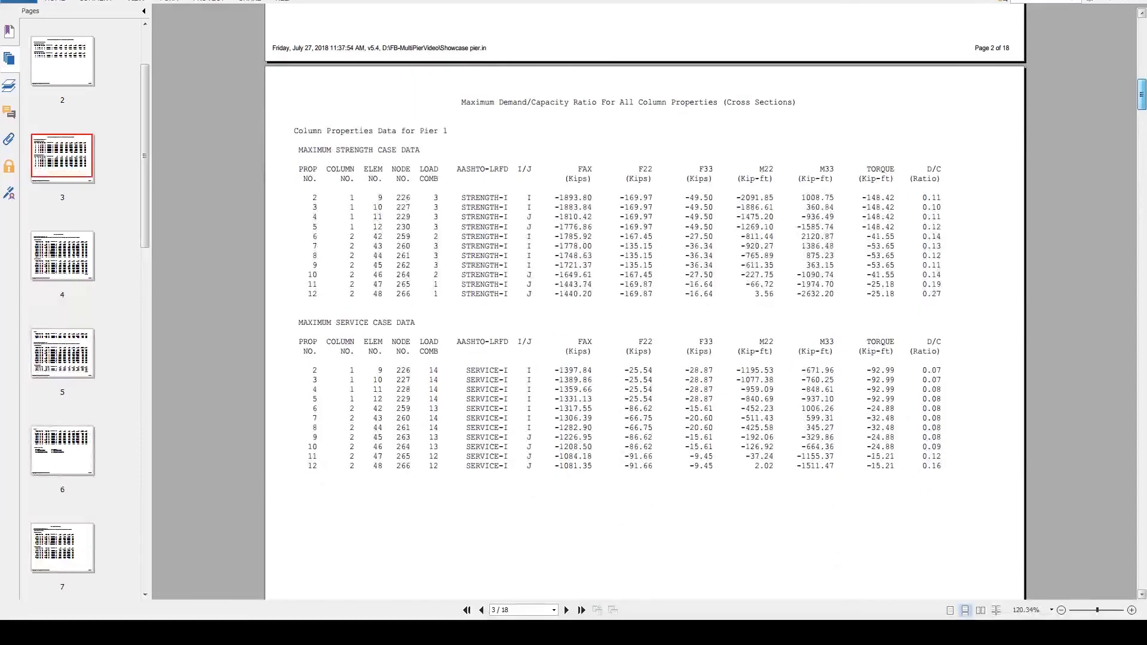
left_click_drag(461, 102, 796, 102)
scroll(645, 323, "down", 20)
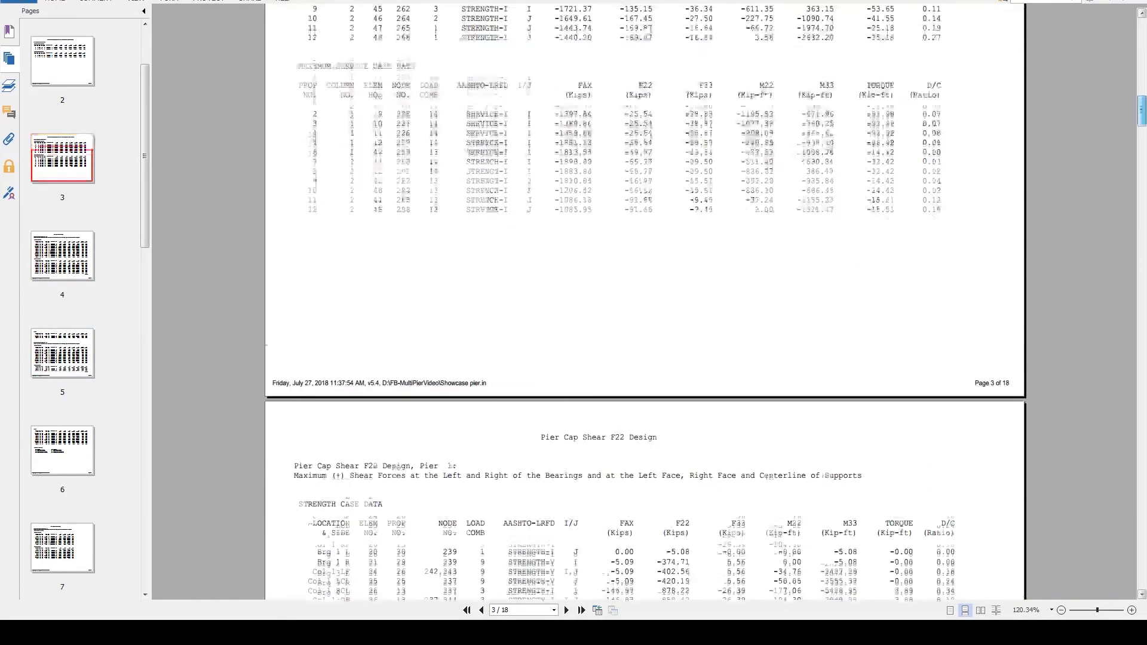
scroll(645, 322, "down", 5)
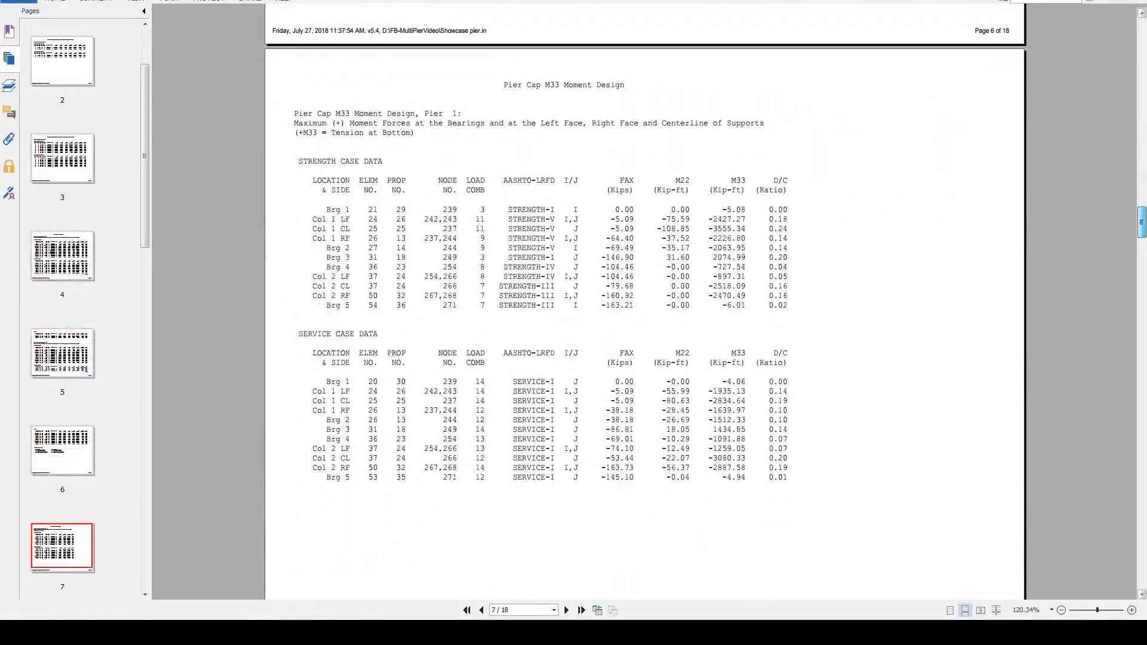
left_click_drag(625, 84, 504, 85)
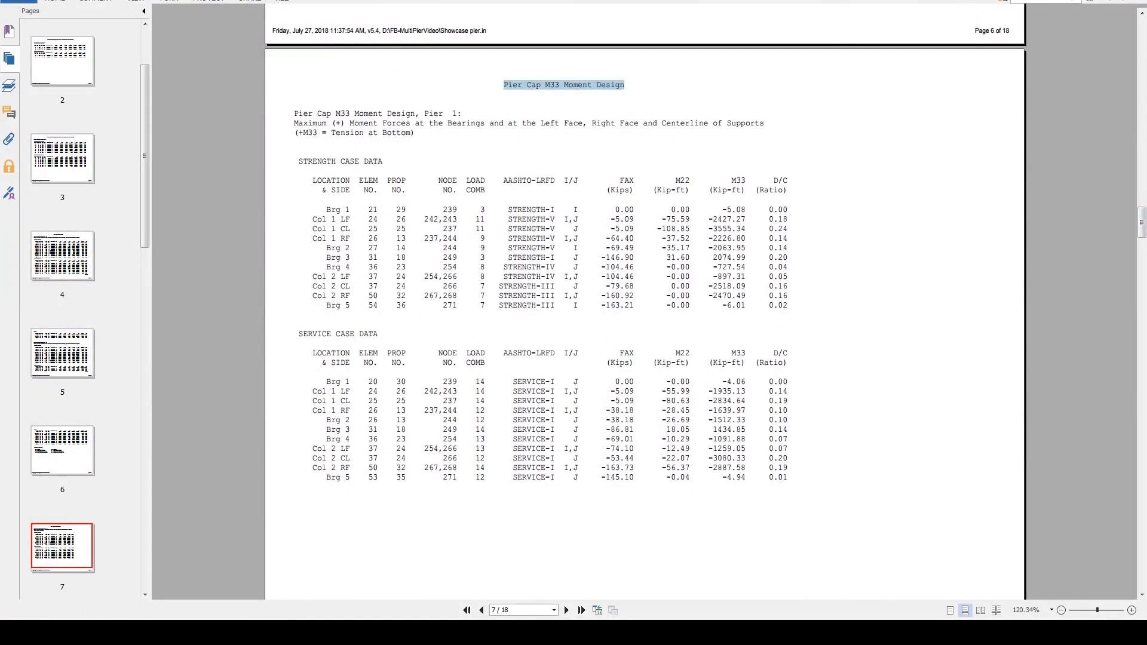
left_click(1133, 1)
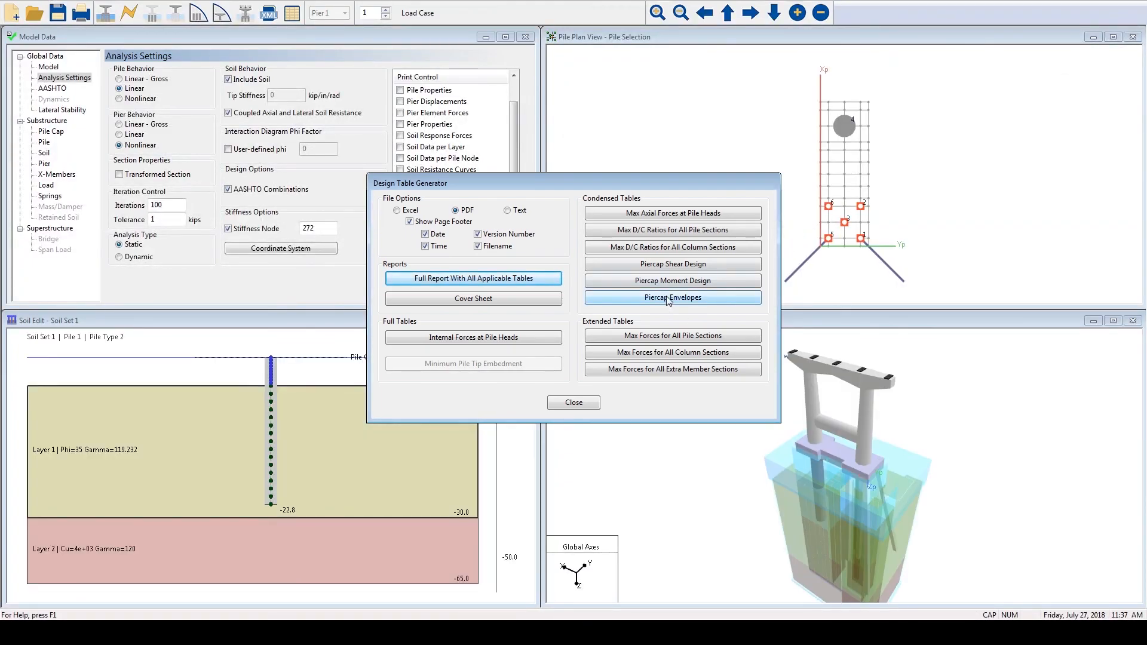
- View the pier cap envelopes for F22 shear STRENGTH and M33 moment SERVICE, and close the design table generator
left_click(668, 300)
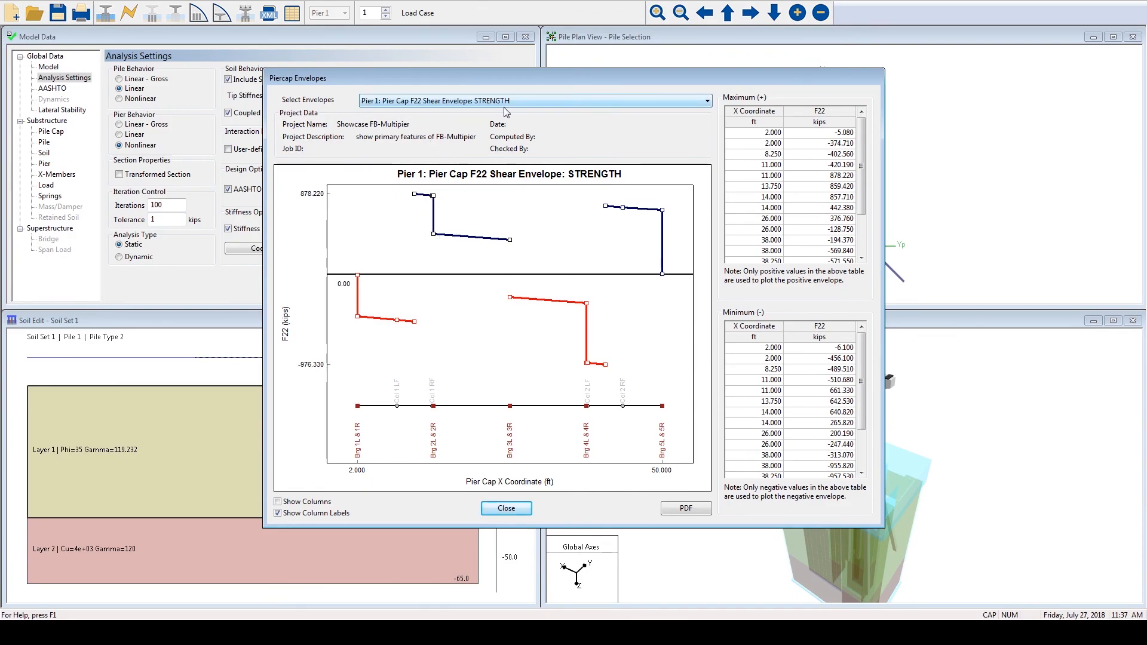
left_click(705, 101)
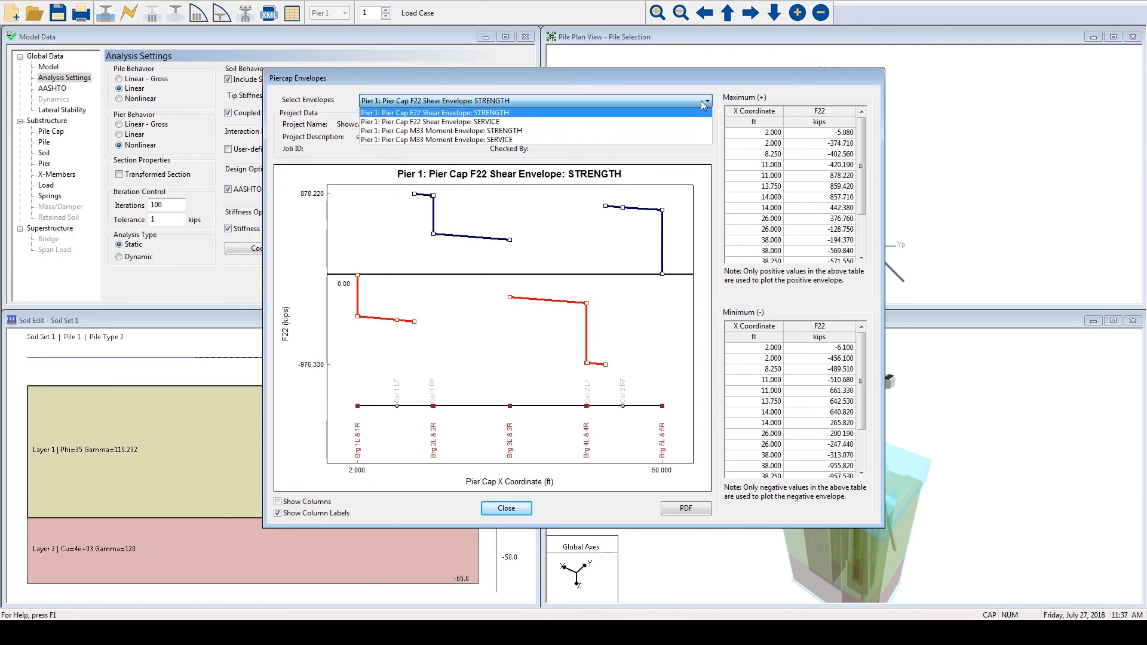
left_click(518, 141)
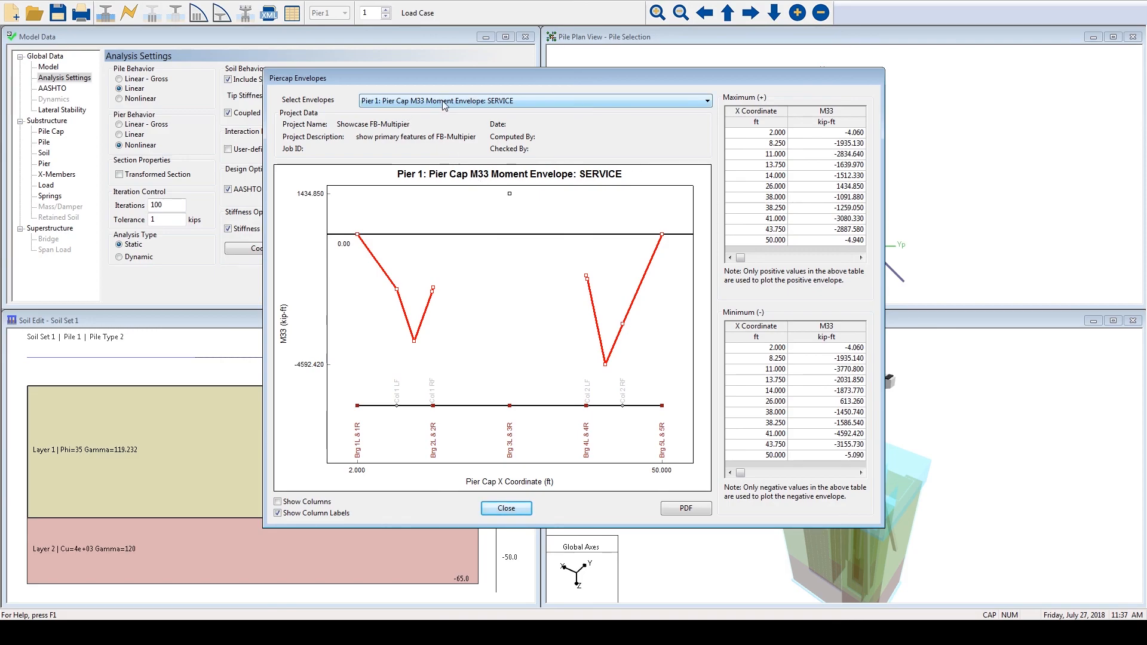
left_click(506, 509)
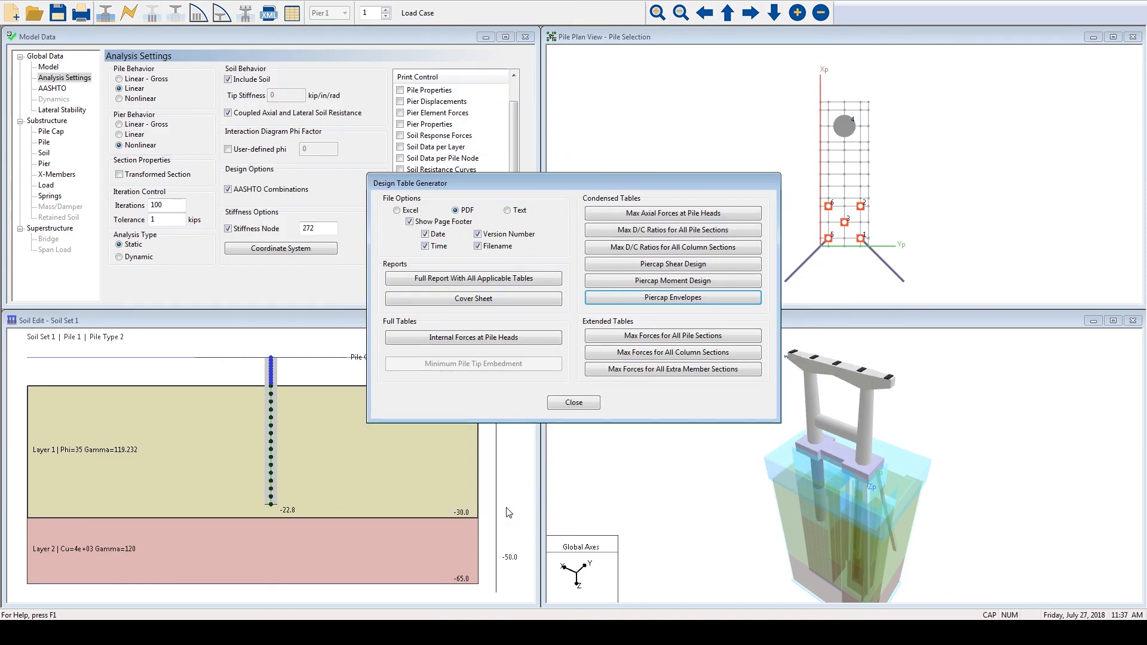
left_click(574, 404)
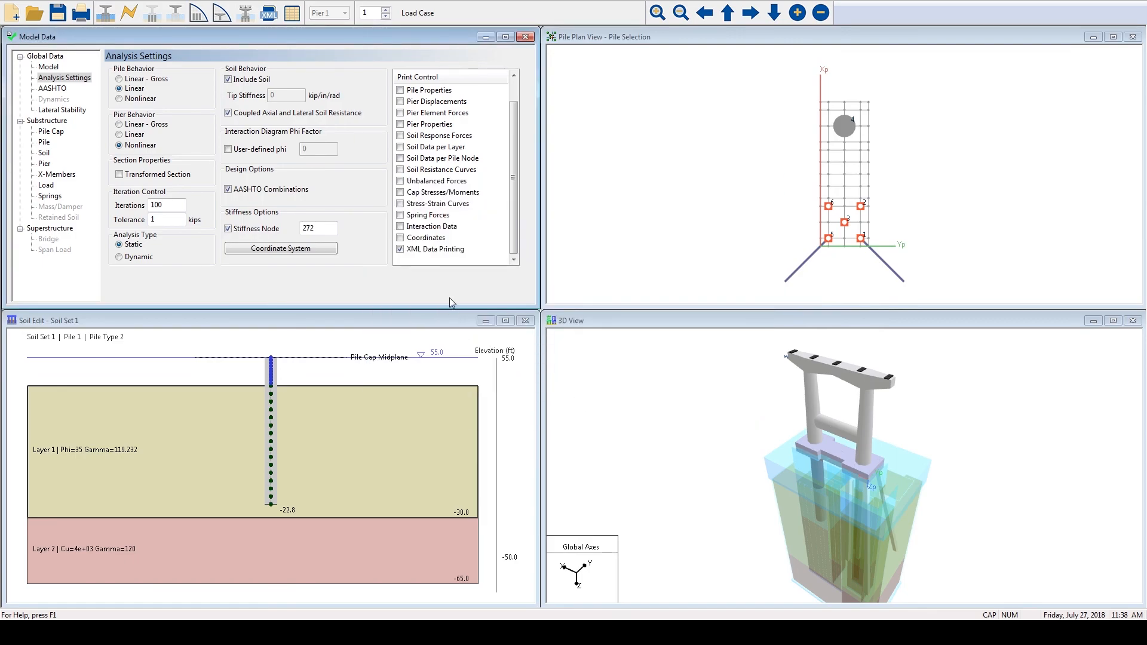